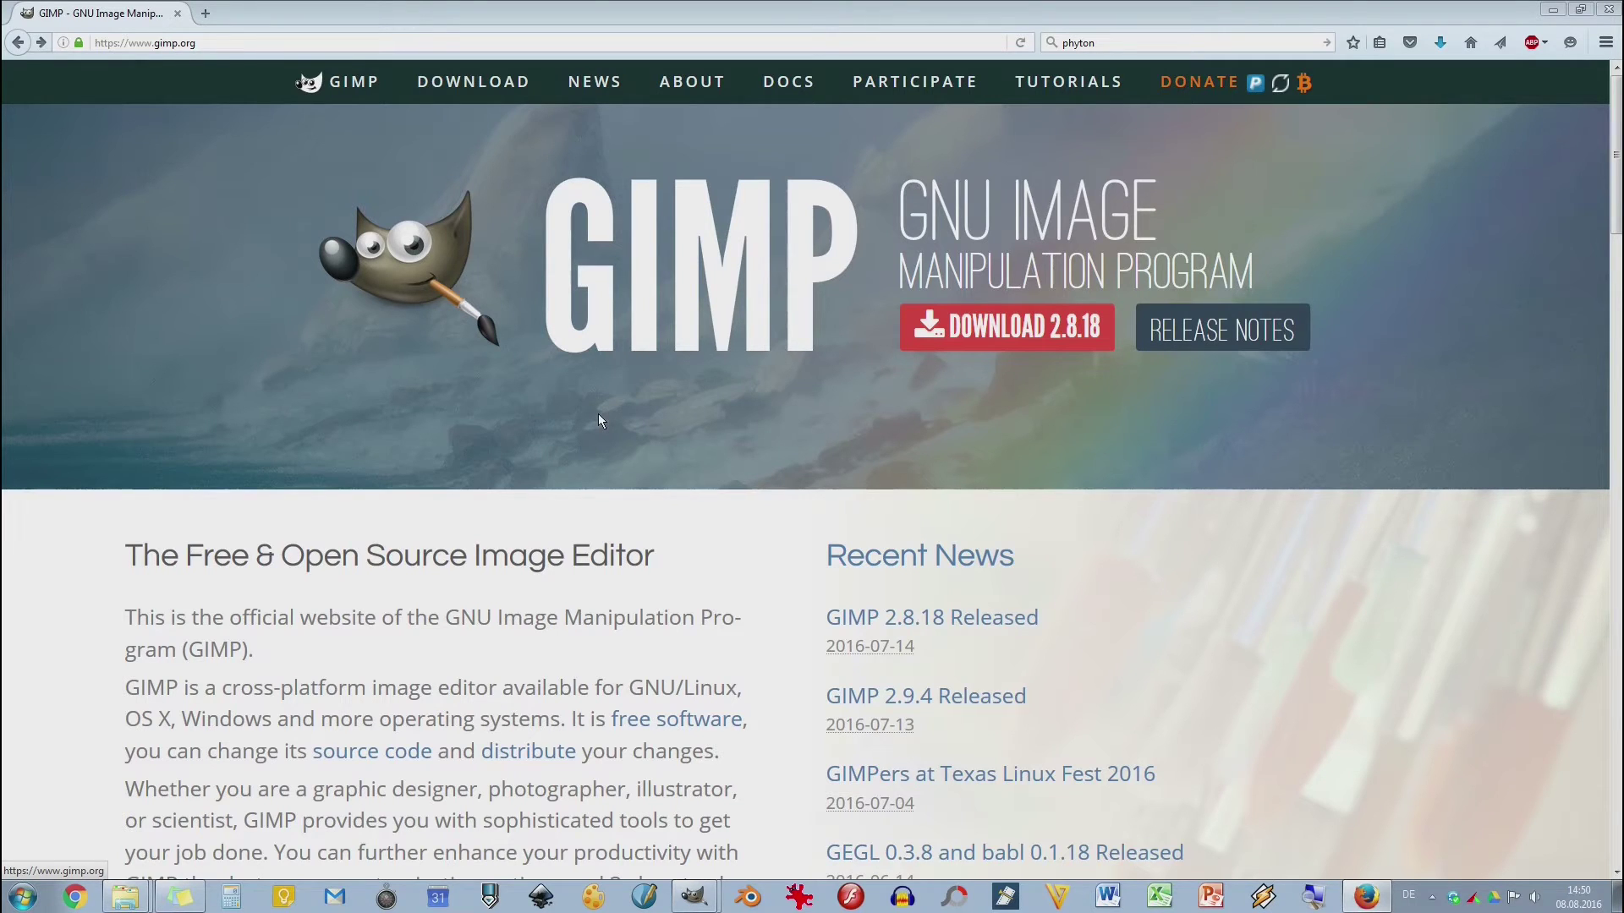
- Launch GIMP from the taskbar
{"action": "left_click", "coordinate": [702, 903]}
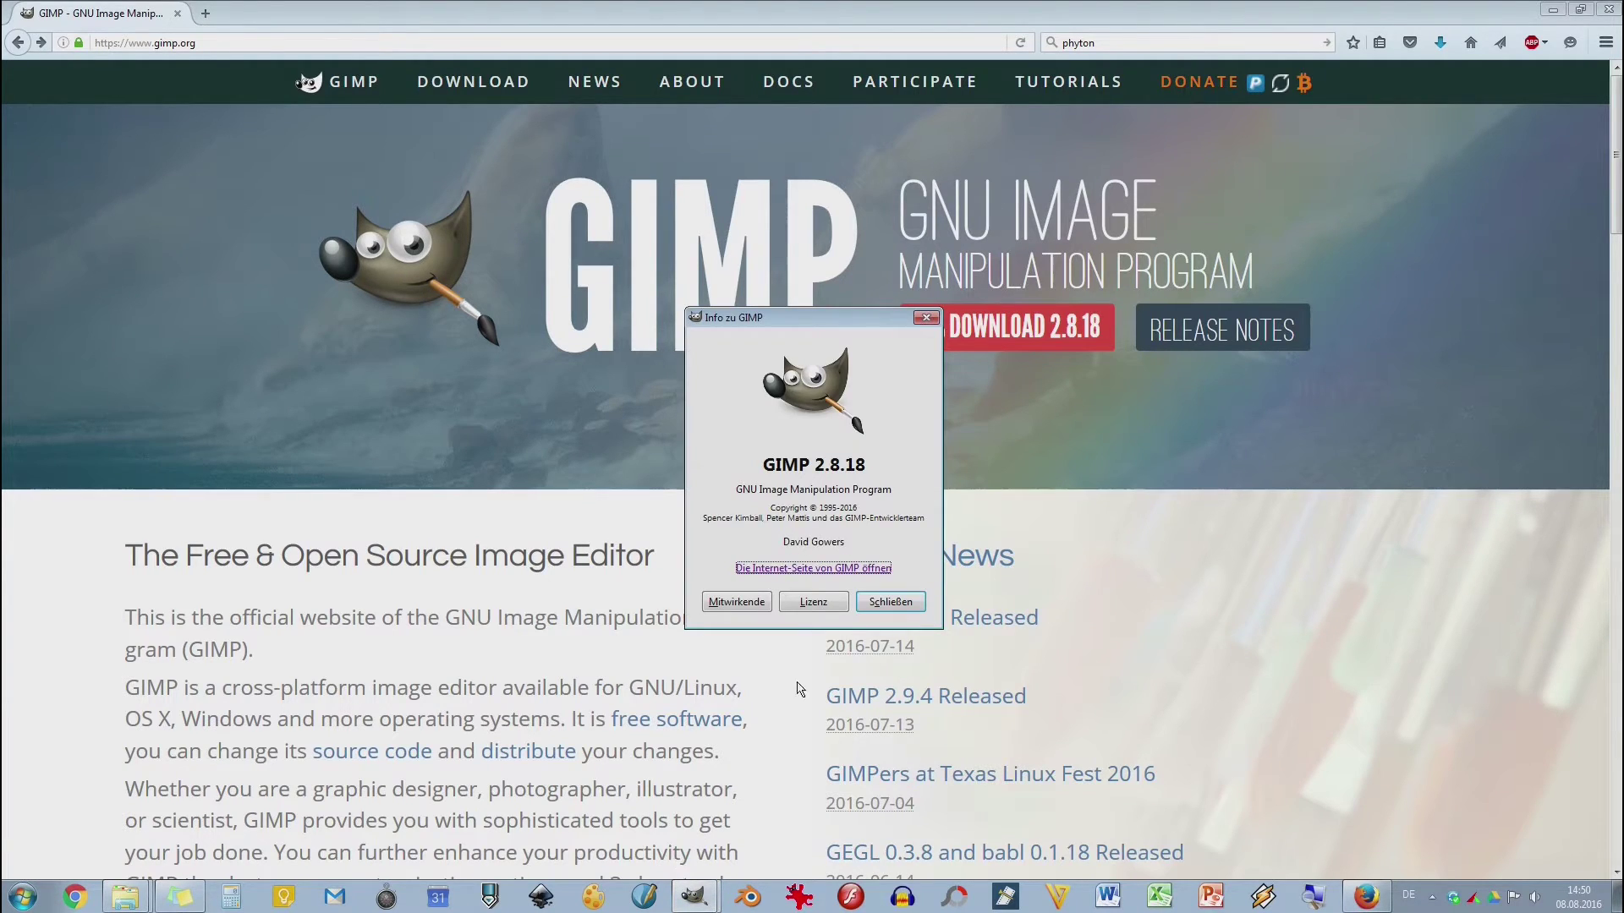
- Dismiss the About GIMP dialog and check the Windows layout options, leaving them unchanged
{"action": "left_click", "coordinate": [892, 602]}
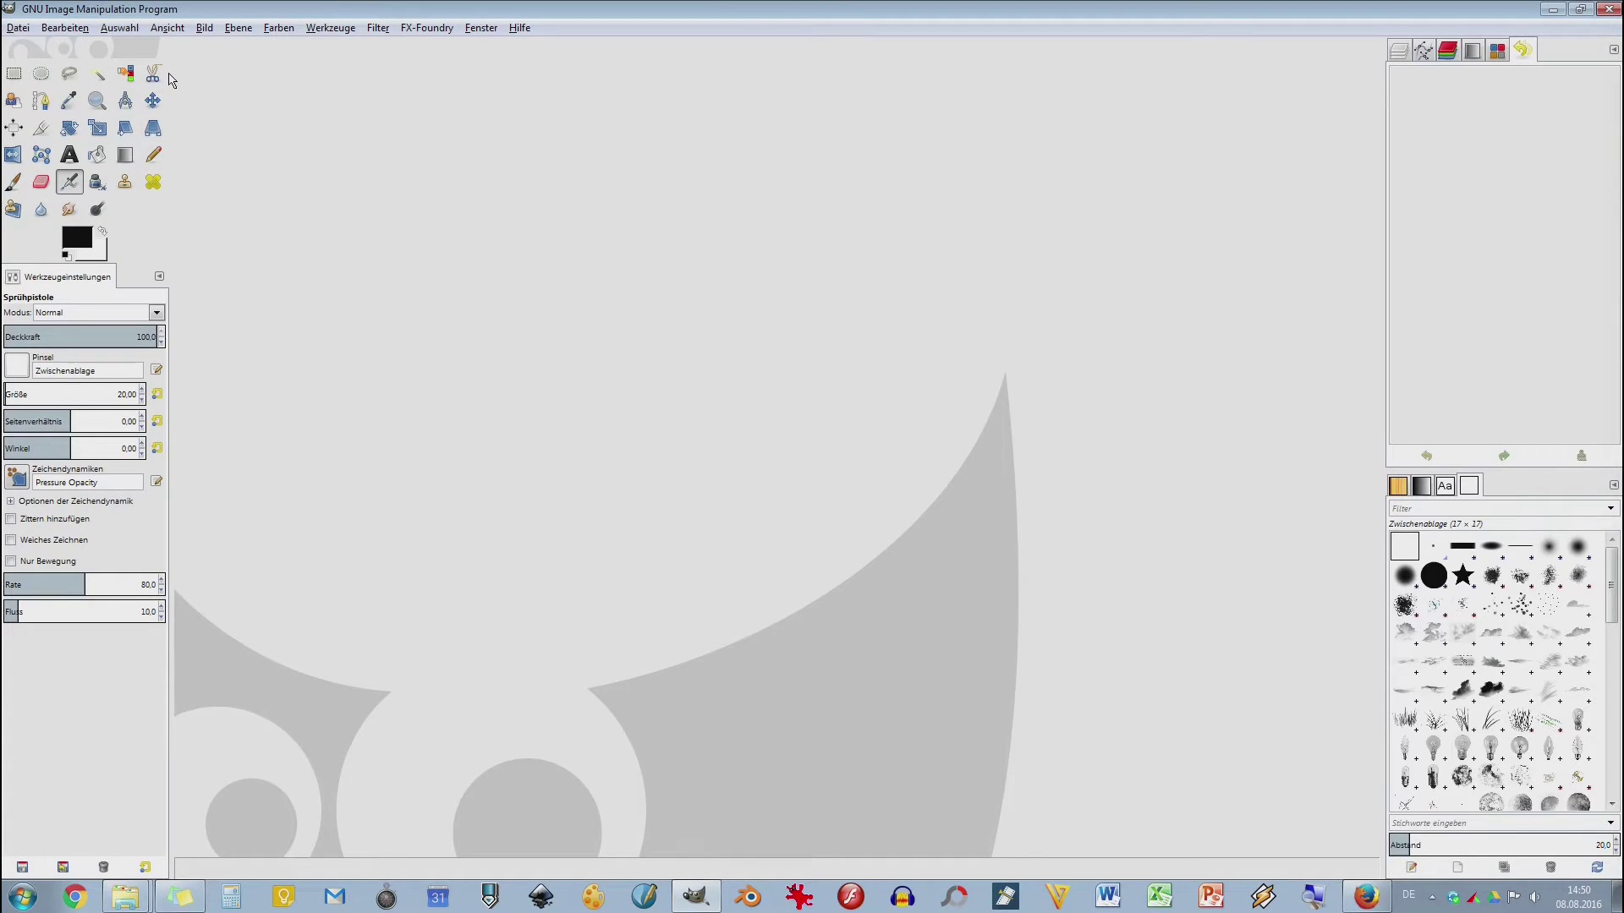
{"action": "left_click", "coordinate": [489, 32]}
{"action": "left_click", "coordinate": [489, 32]}
{"action": "left_click", "coordinate": [484, 33]}
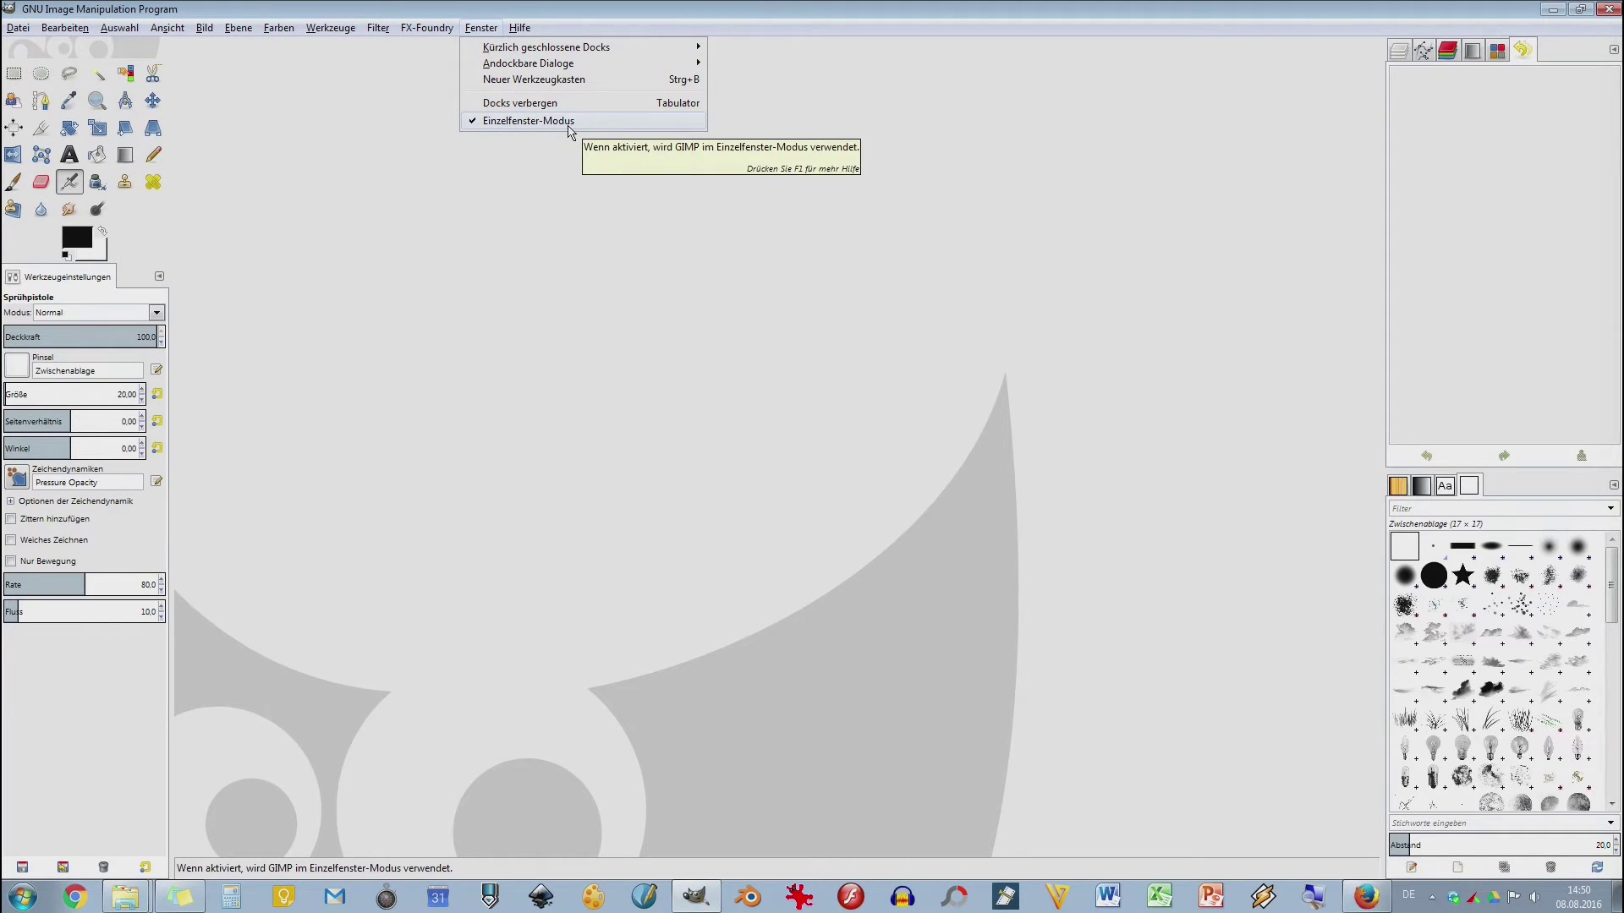
{"action": "left_click", "coordinate": [565, 260]}
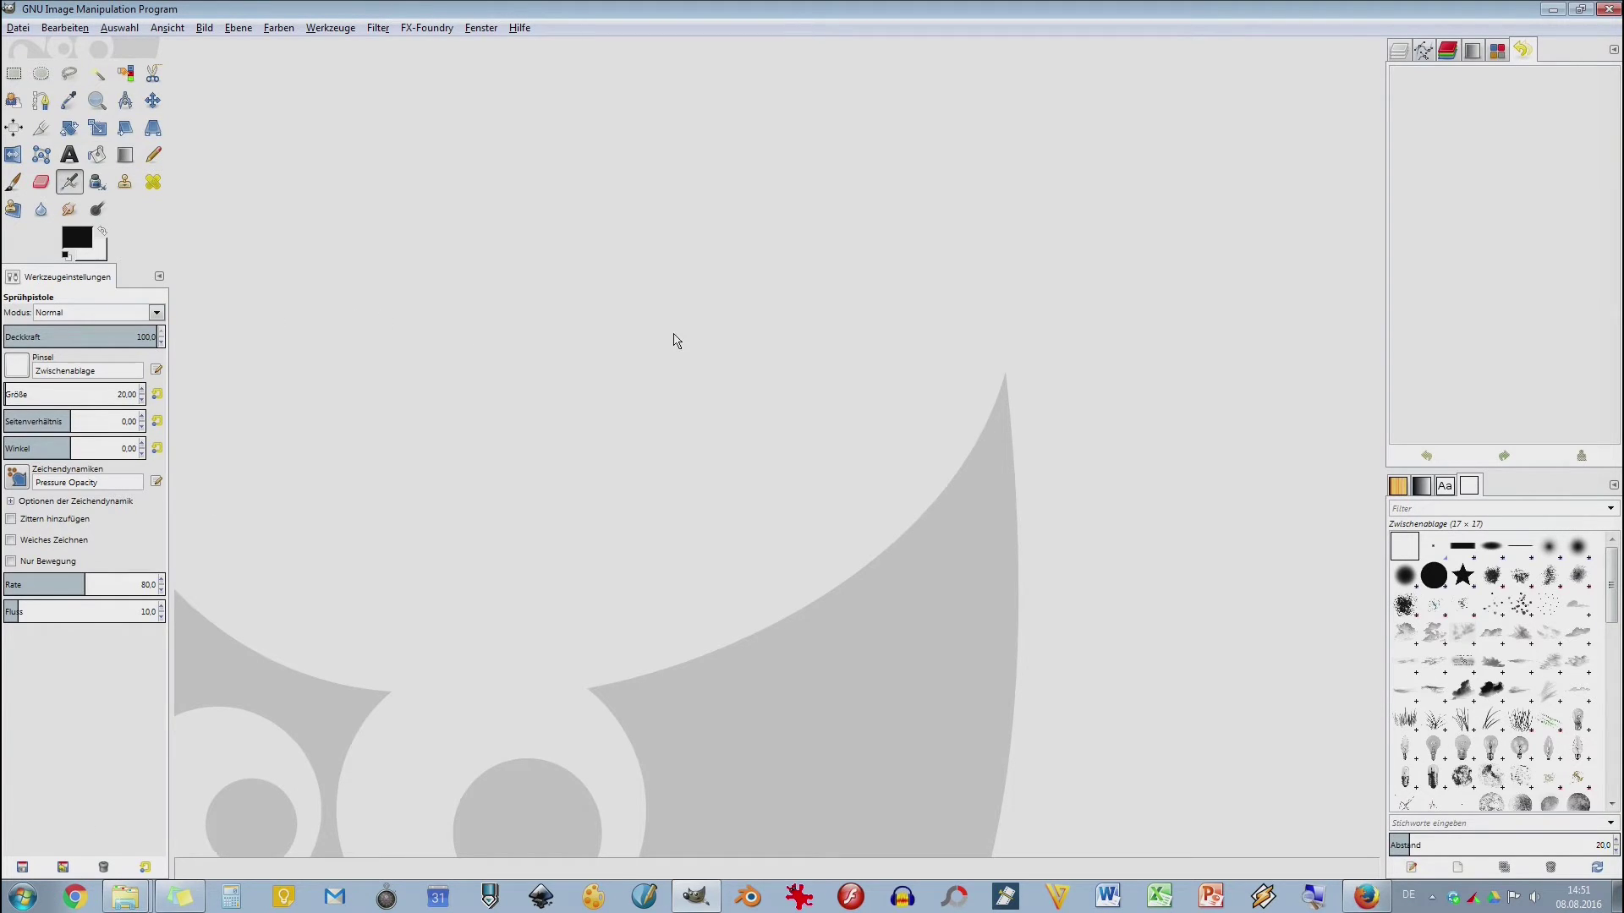
- Choose the Text tool with the Script MT Bold, Bold font at 13 pixels
{"action": "left_click", "coordinate": [70, 156]}
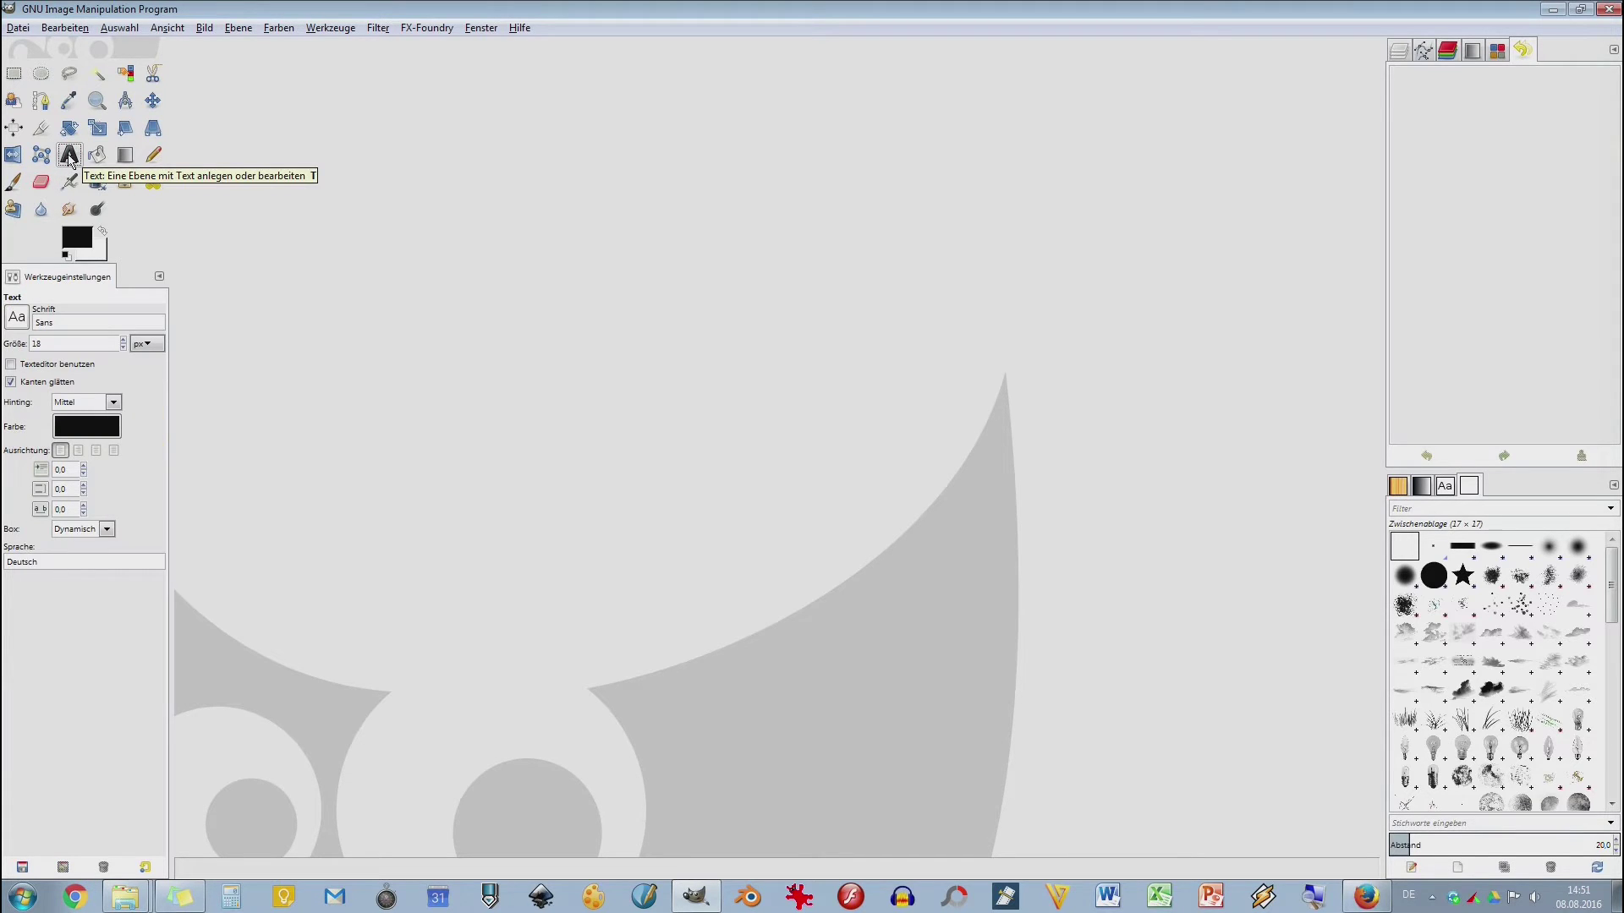
{"action": "left_click", "coordinate": [17, 319]}
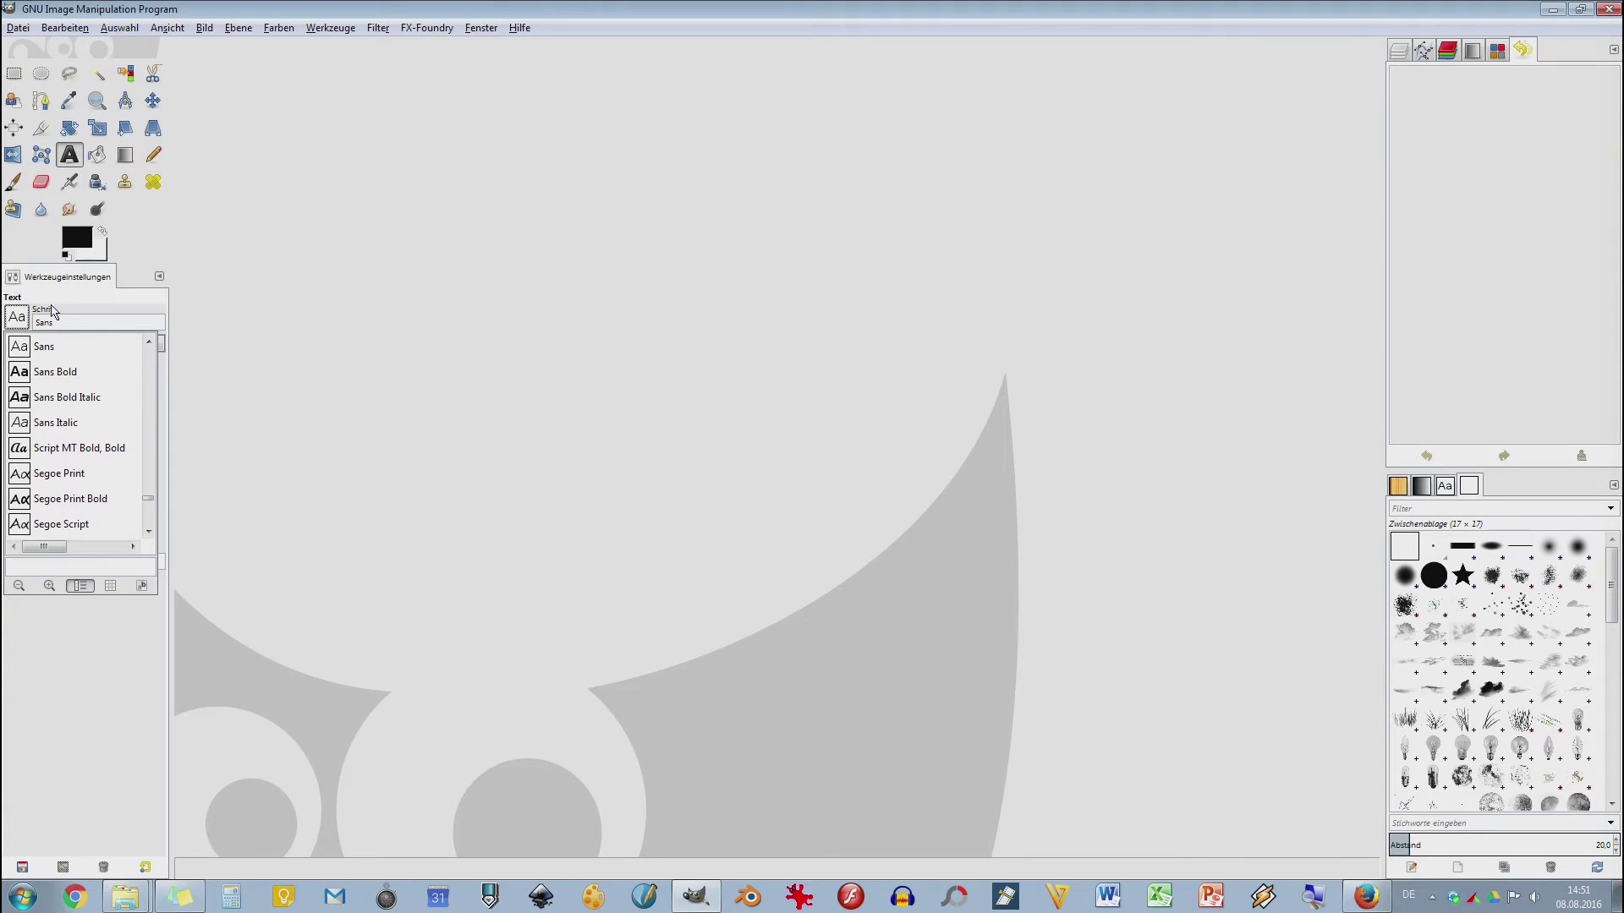
{"action": "left_click", "coordinate": [22, 440]}
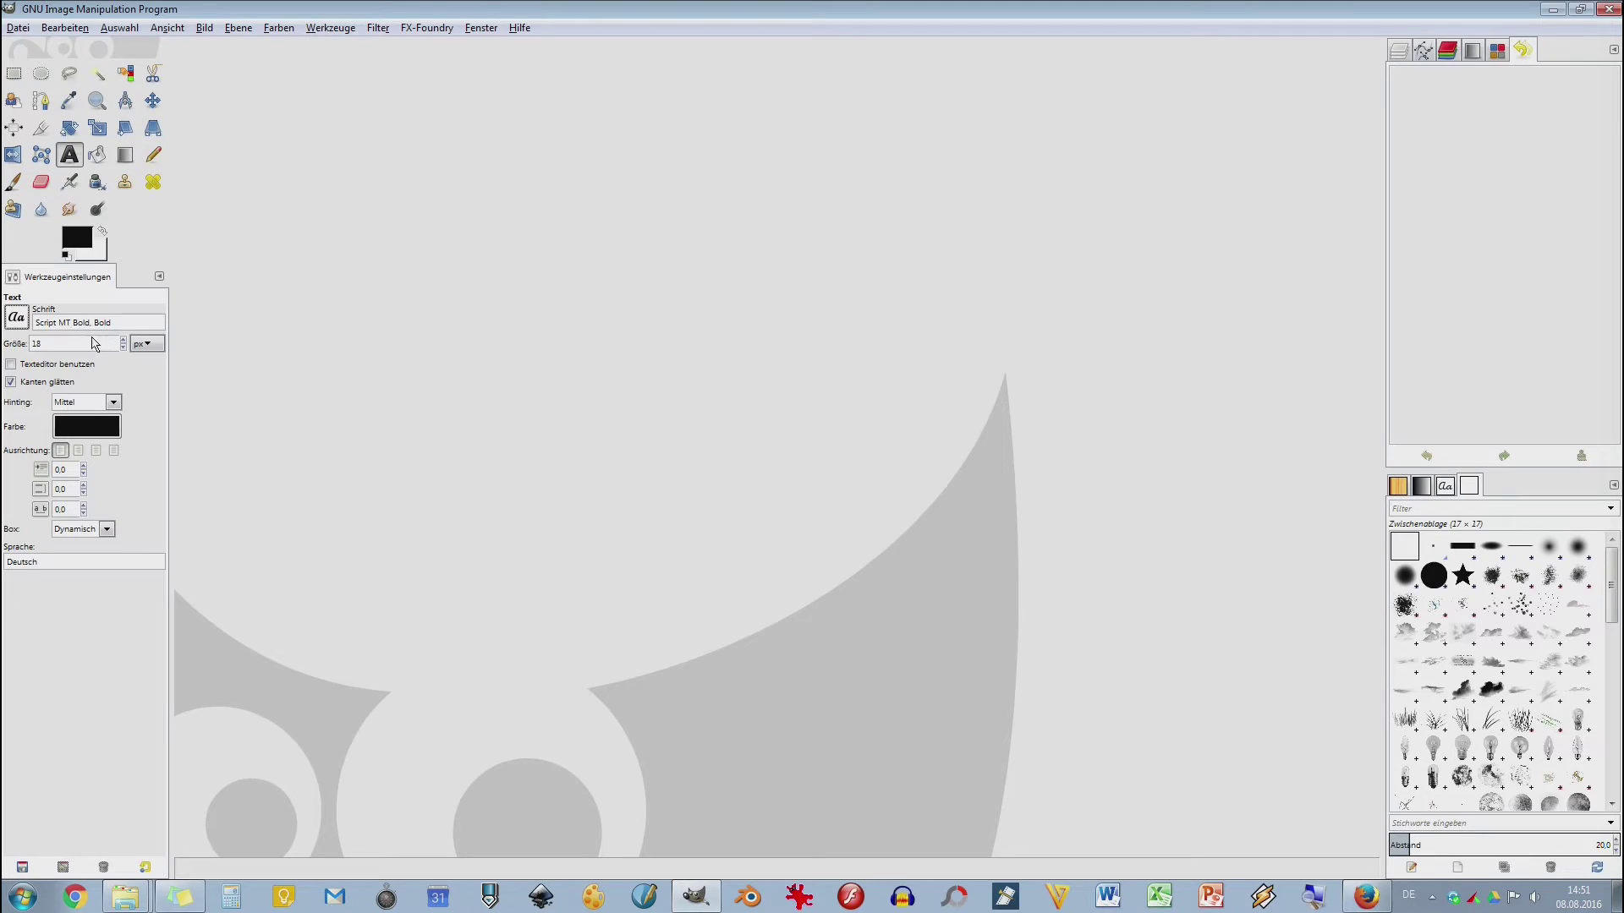
{"action": "left_click", "coordinate": [124, 347]}
{"action": "left_click", "coordinate": [123, 347]}
{"action": "left_click", "coordinate": [124, 346]}
{"action": "left_click", "coordinate": [123, 347]}
{"action": "left_click", "coordinate": [124, 347]}
{"action": "left_click", "coordinate": [148, 345]}
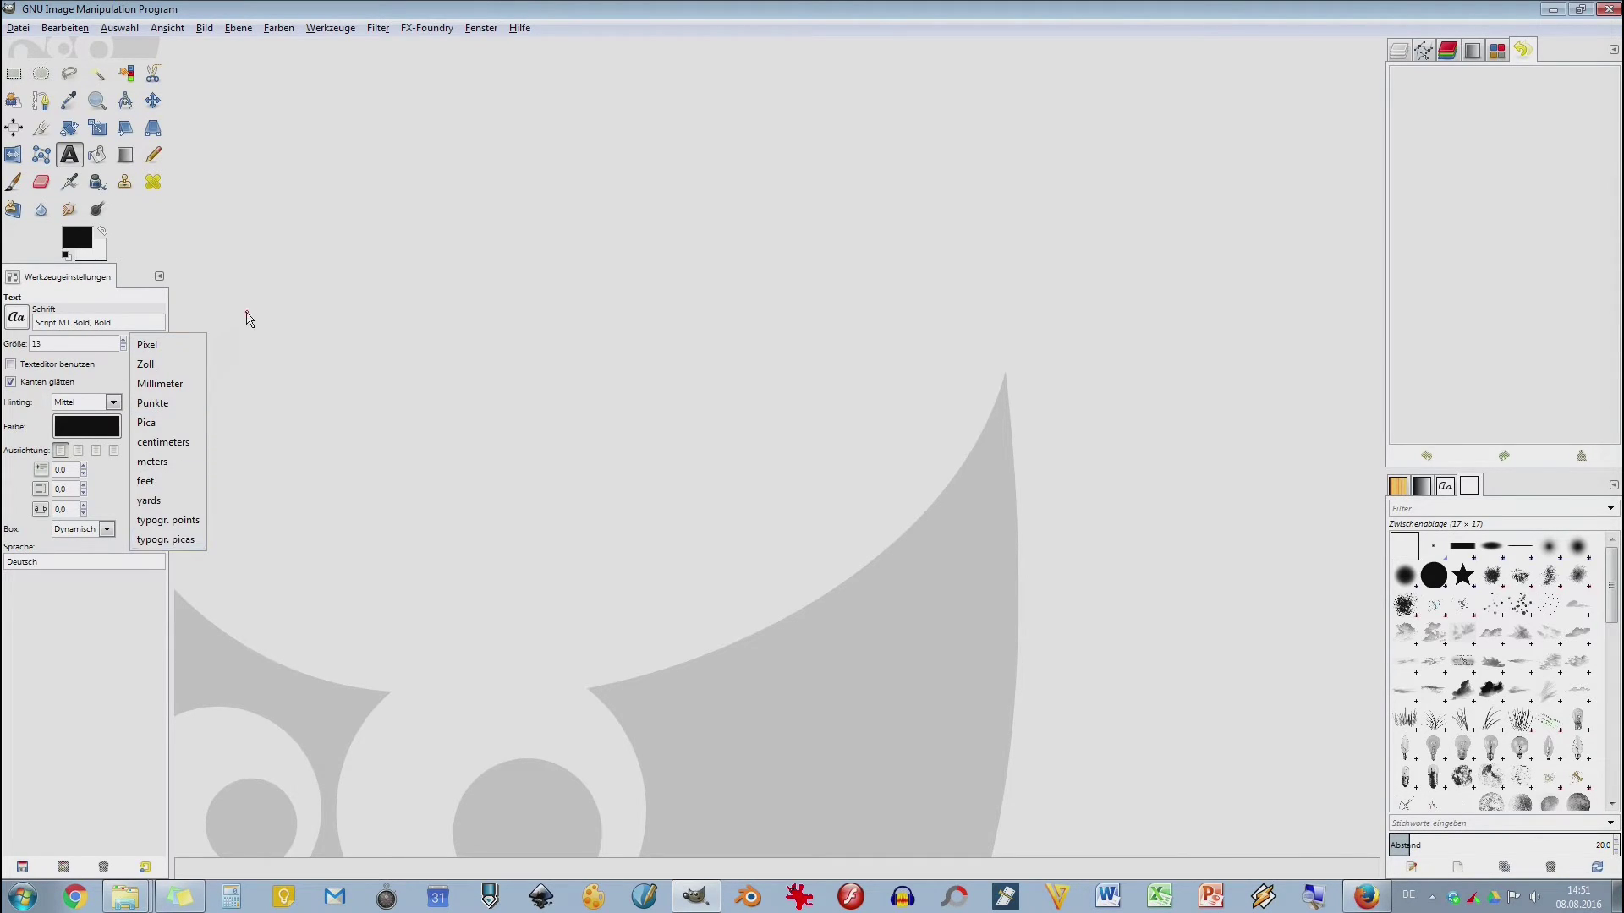
{"action": "left_click", "coordinate": [169, 555]}
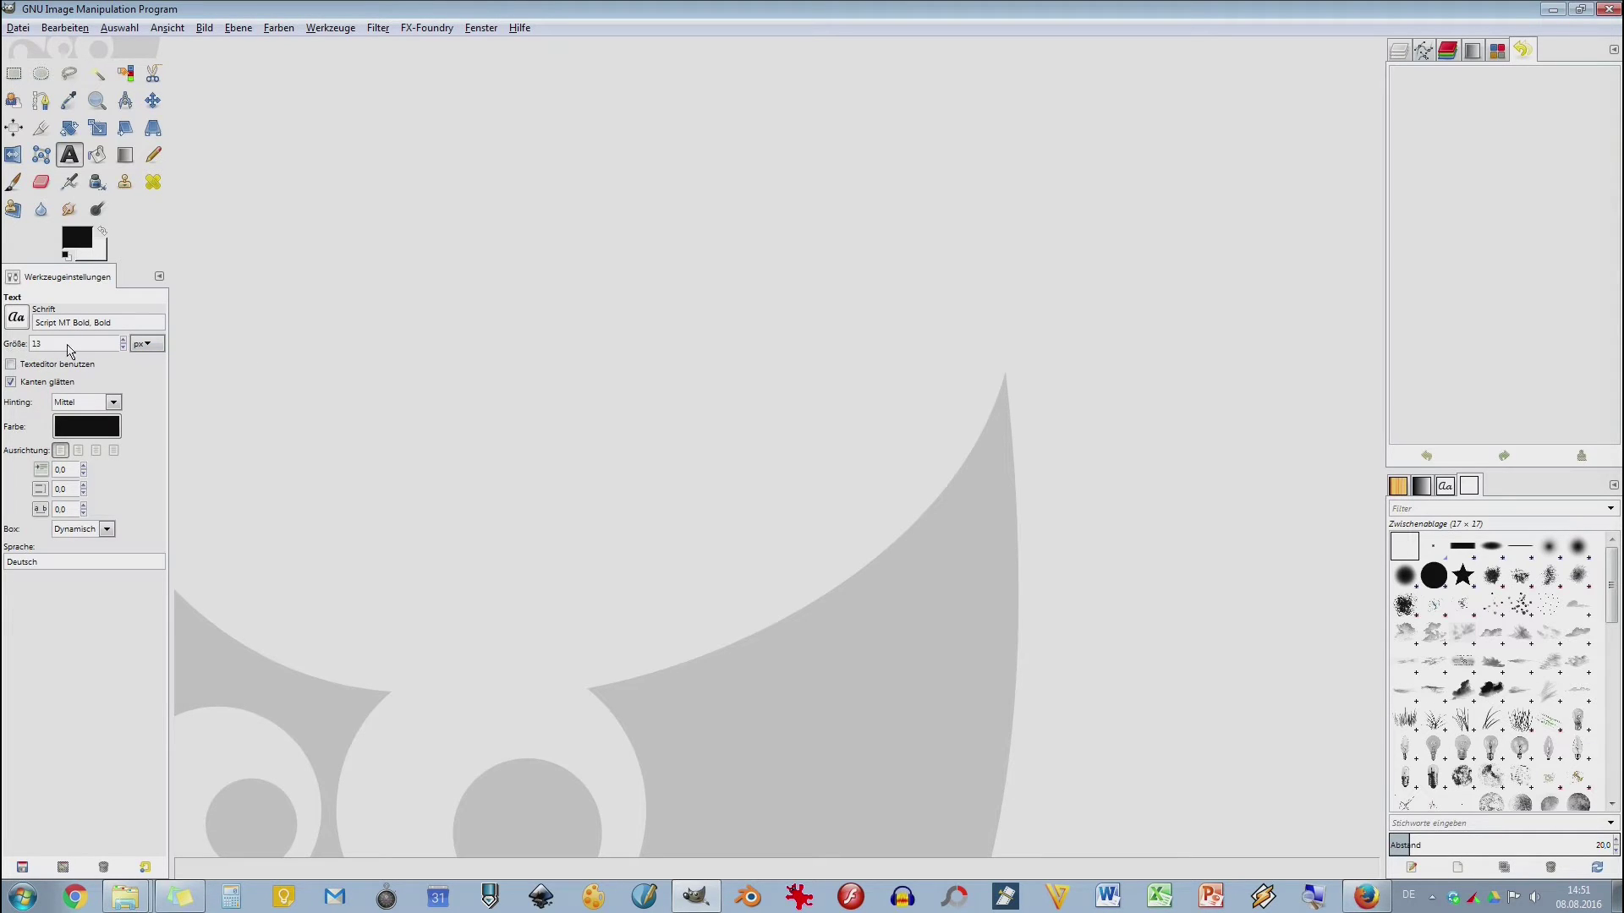
{"action": "left_click", "coordinate": [72, 433]}
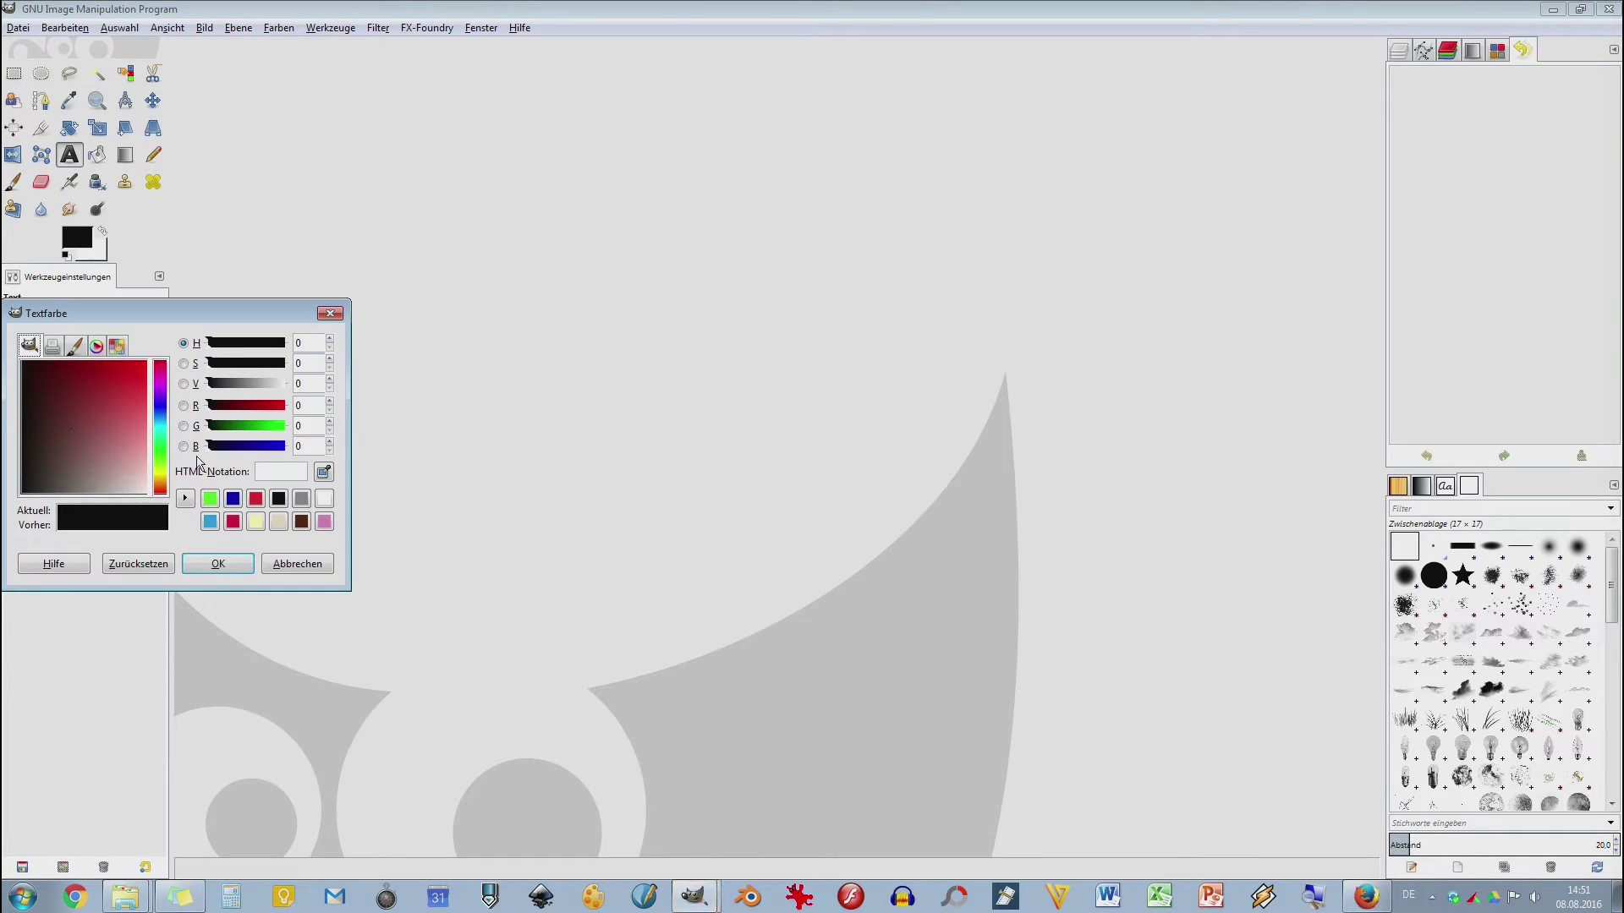
- Set the text colour to the bright green 49e121 swatch
{"action": "left_click", "coordinate": [210, 499]}
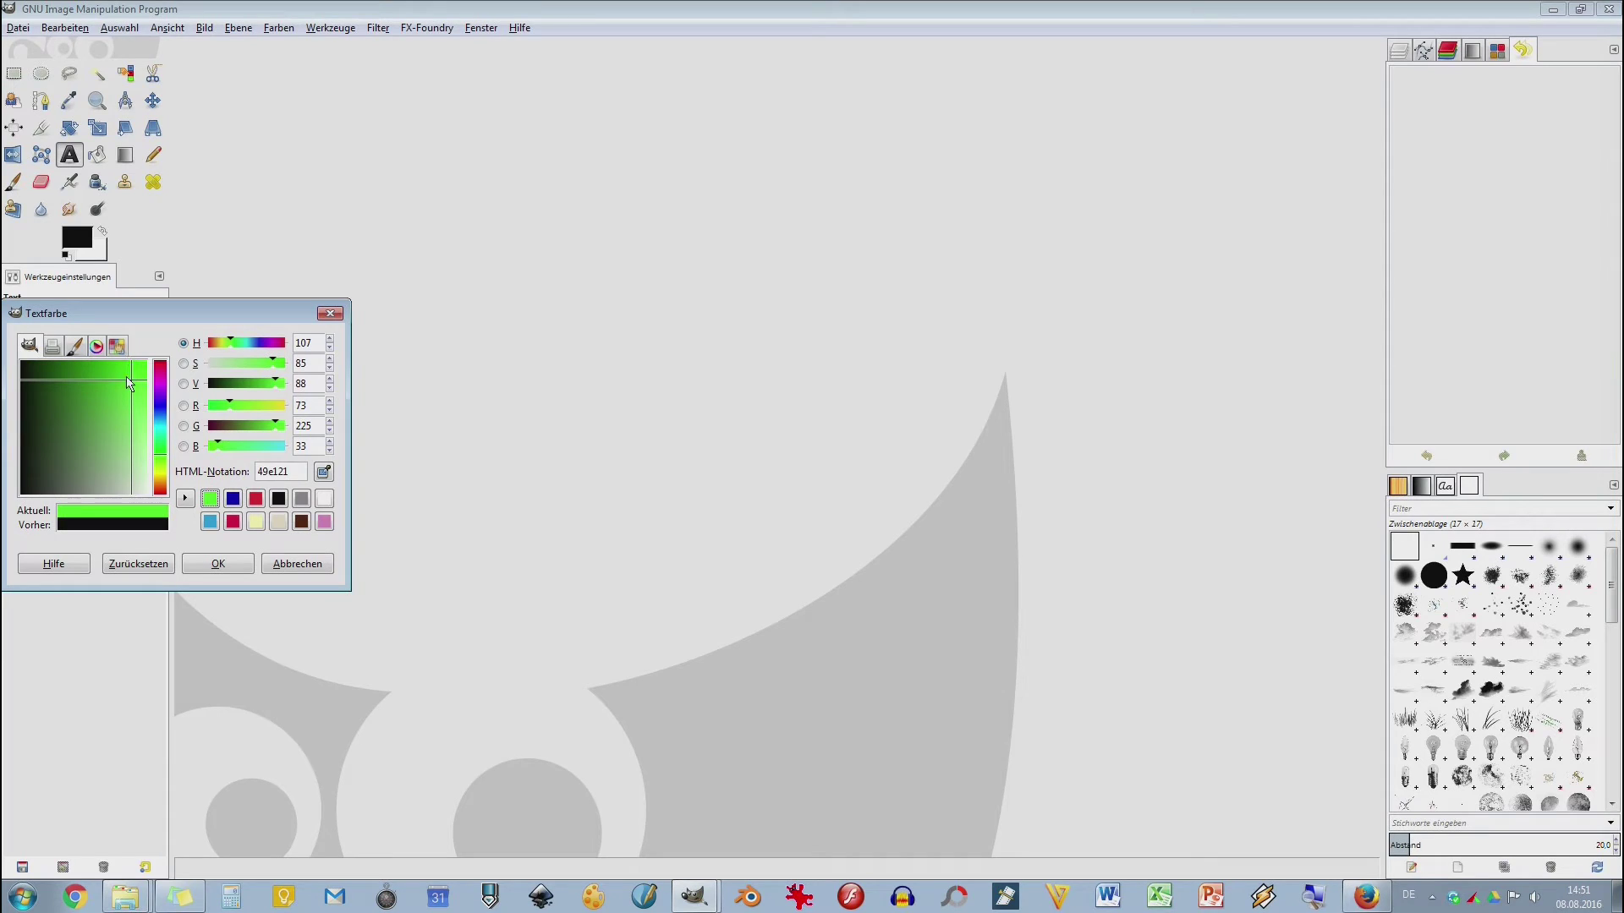
{"action": "left_click", "coordinate": [217, 564]}
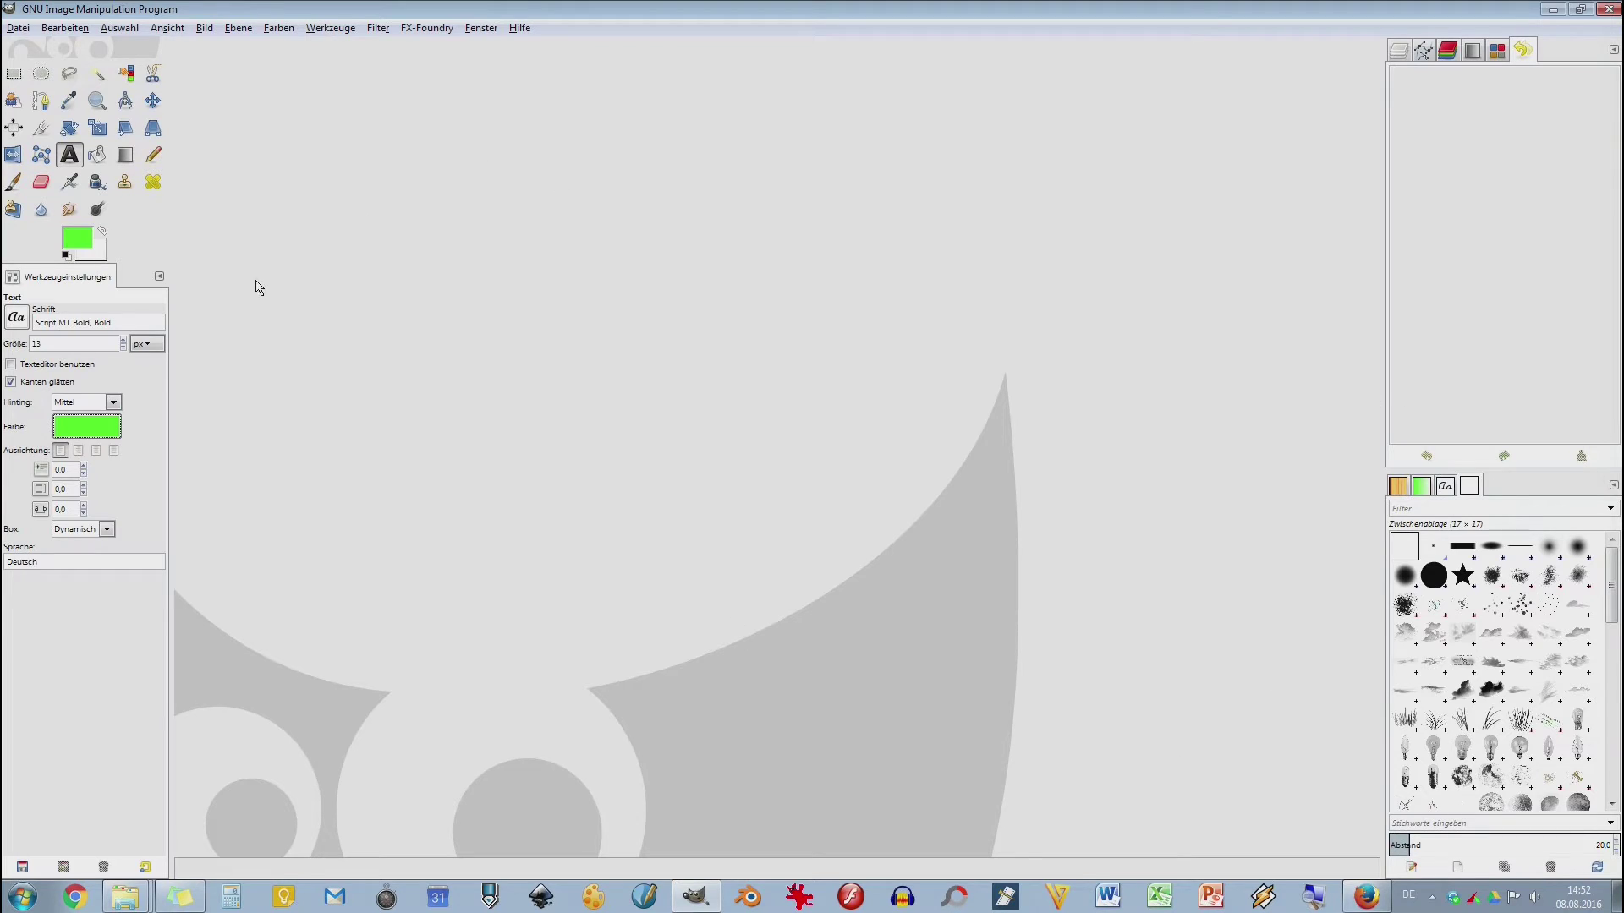
{"action": "left_click", "coordinate": [26, 32]}
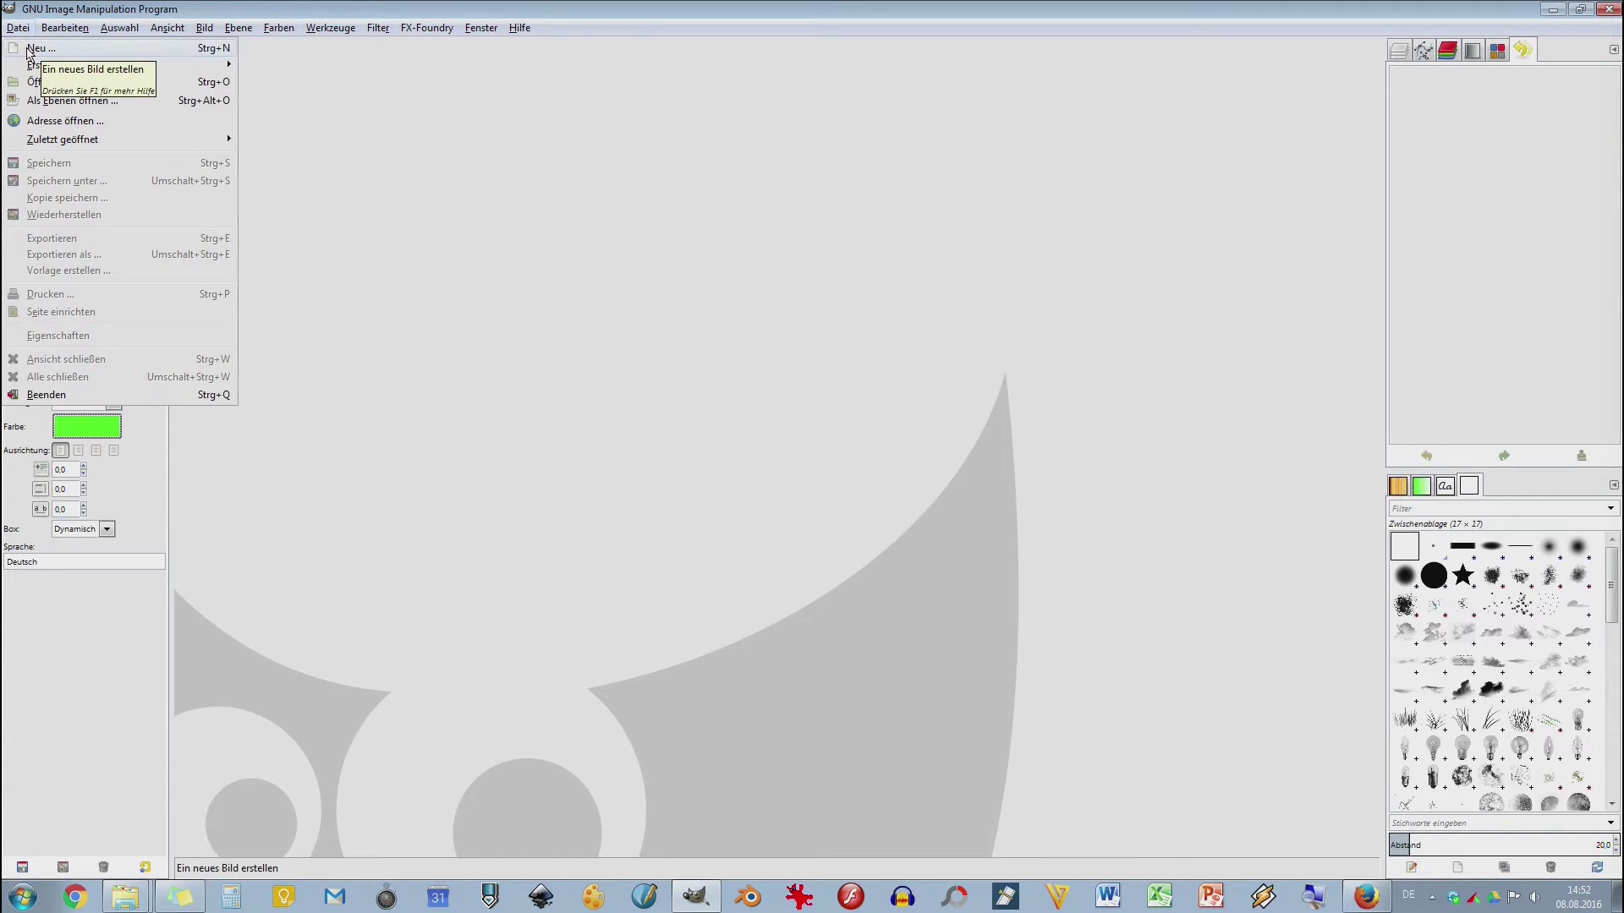
- Create a new image from the A4 (300ppi) template in landscape, 3508 × 2480 px
{"action": "left_click", "coordinate": [28, 49]}
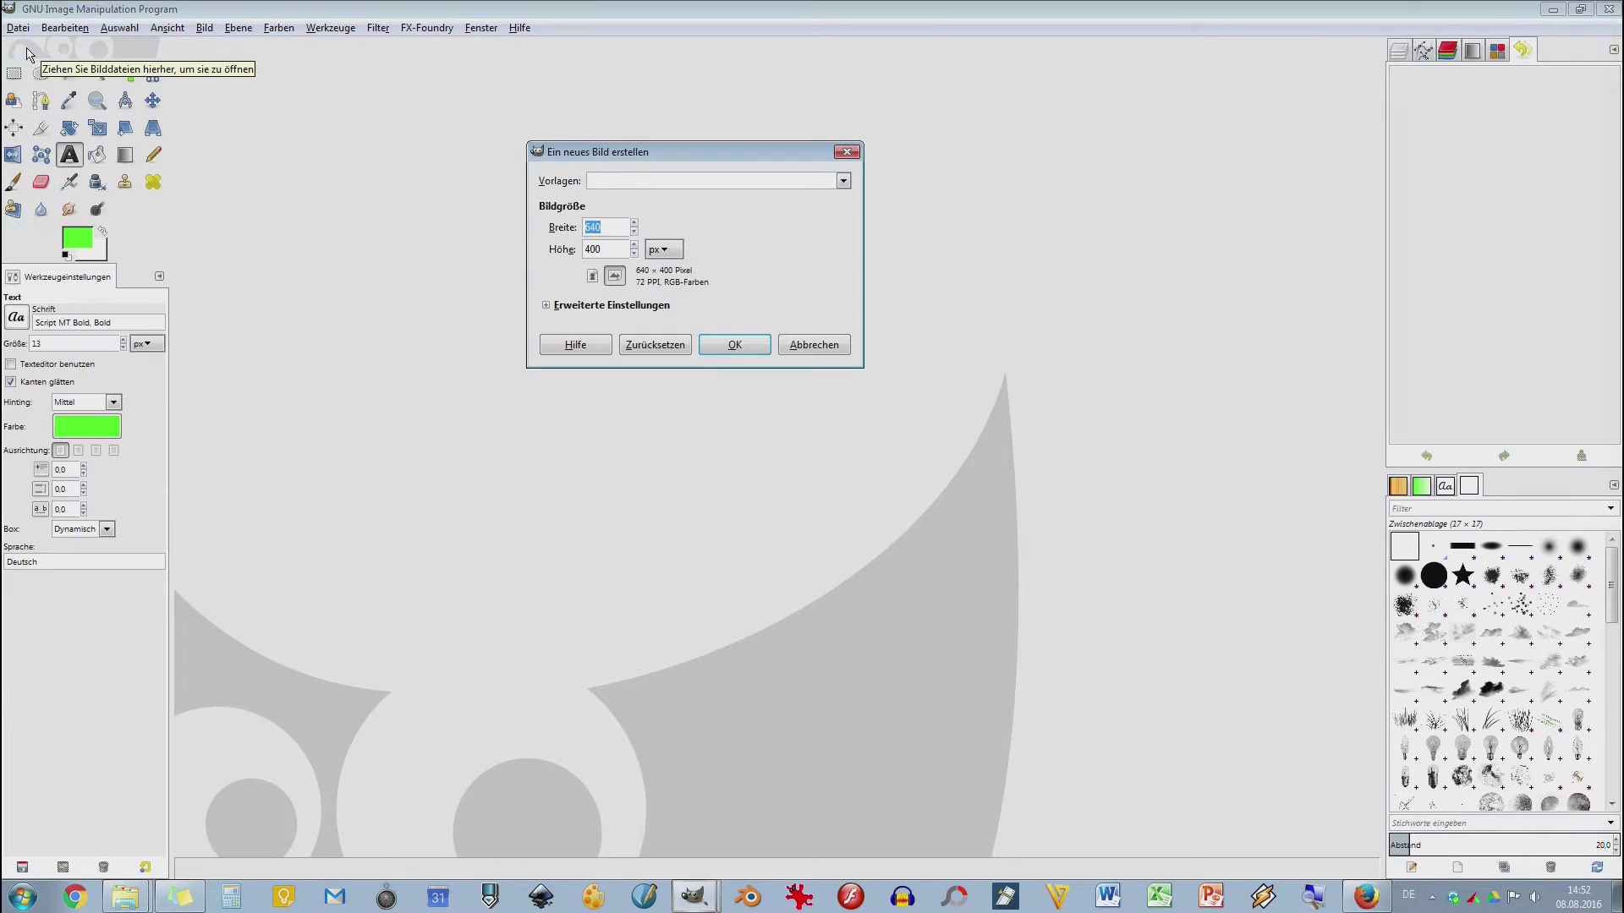
{"action": "left_click", "coordinate": [833, 183]}
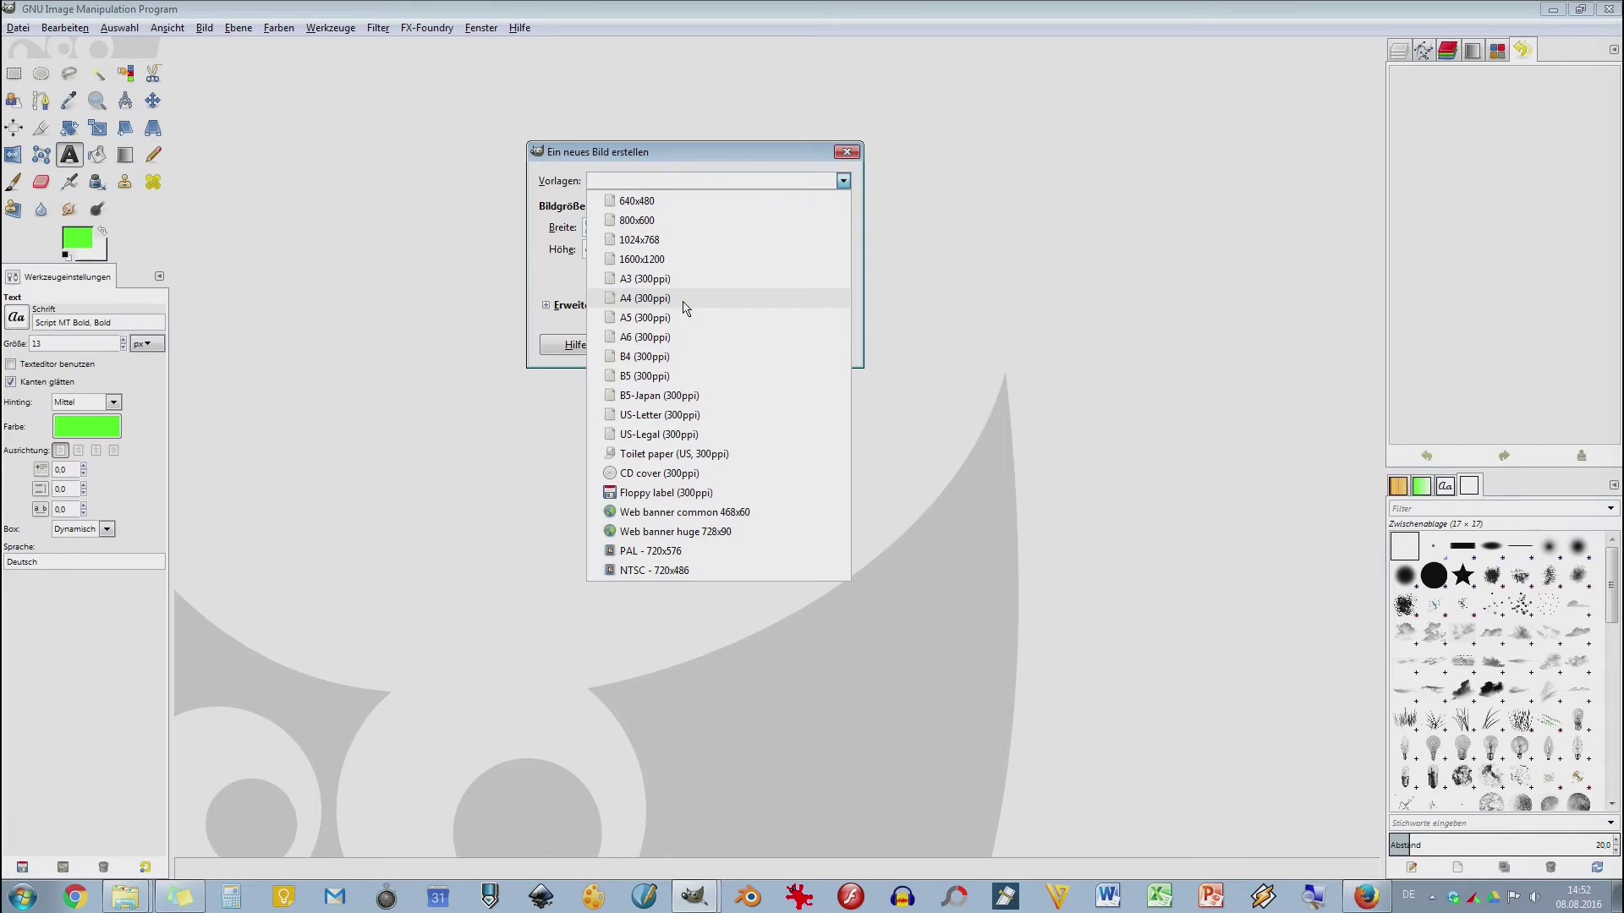
{"action": "left_click", "coordinate": [644, 297]}
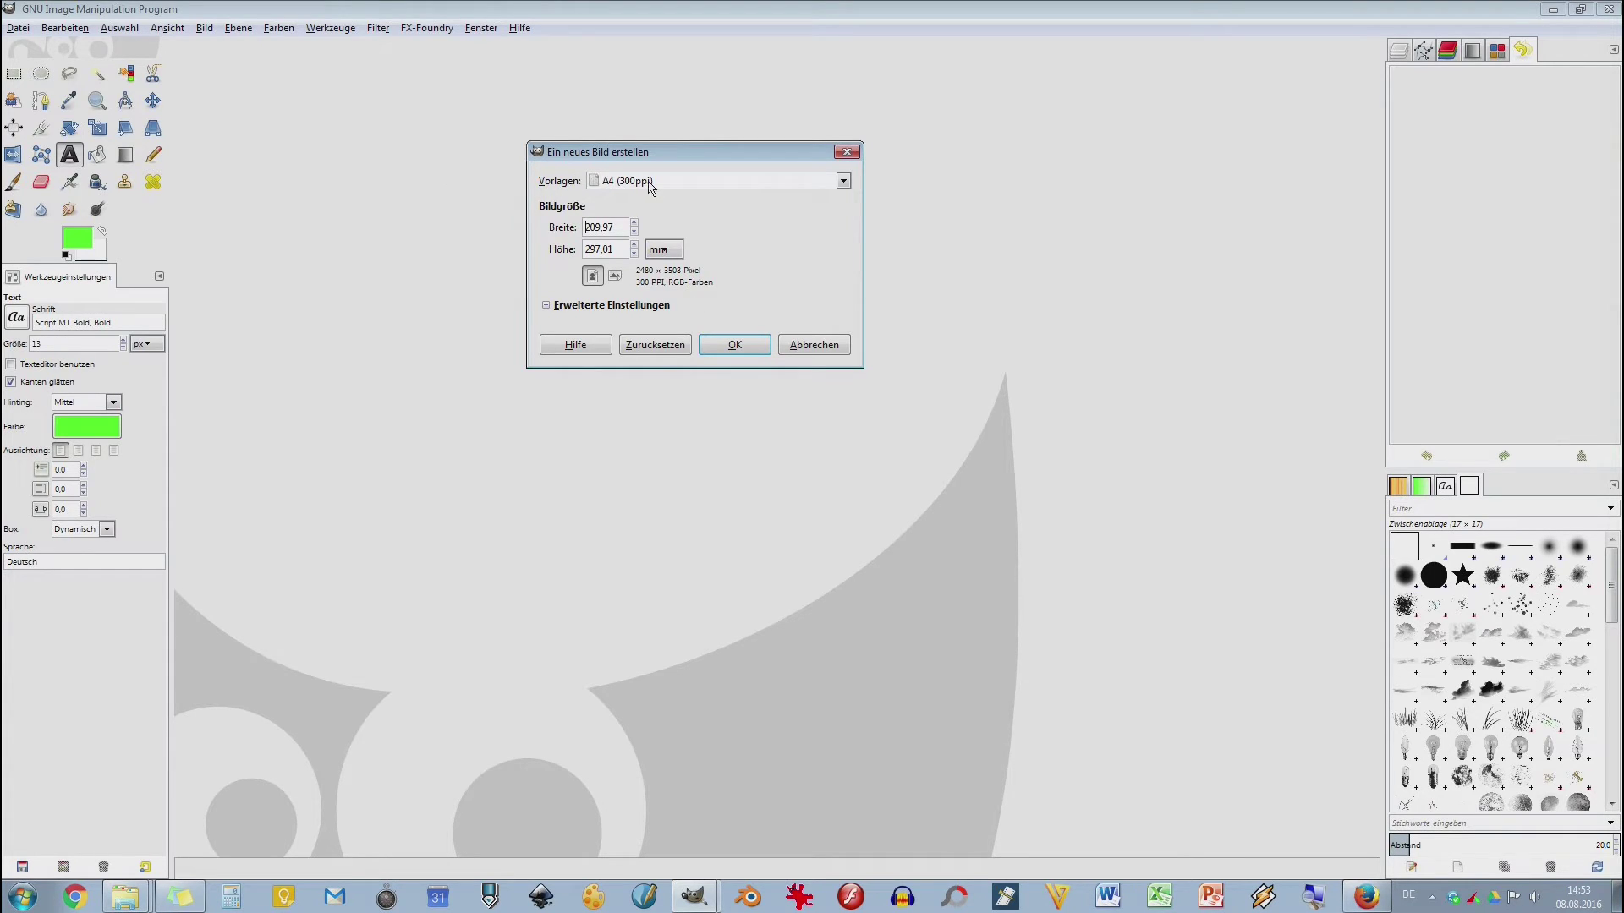
{"action": "left_click", "coordinate": [615, 276]}
{"action": "left_click", "coordinate": [733, 347]}
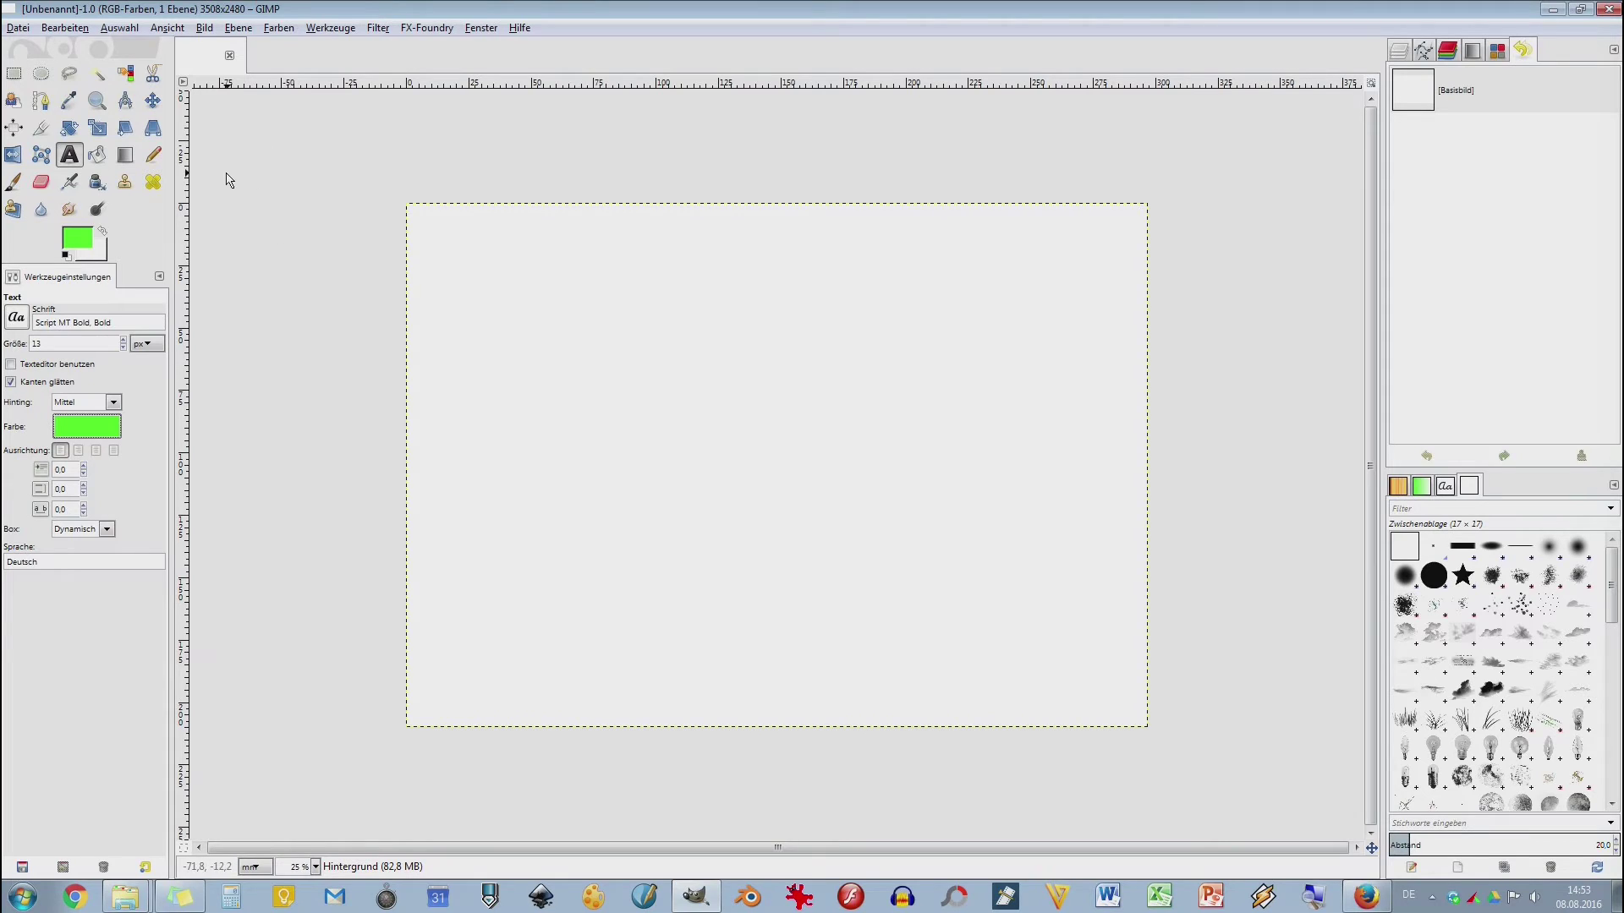
{"action": "left_click_drag", "start_coordinate": [186, 221], "coordinate": [638, 227]}
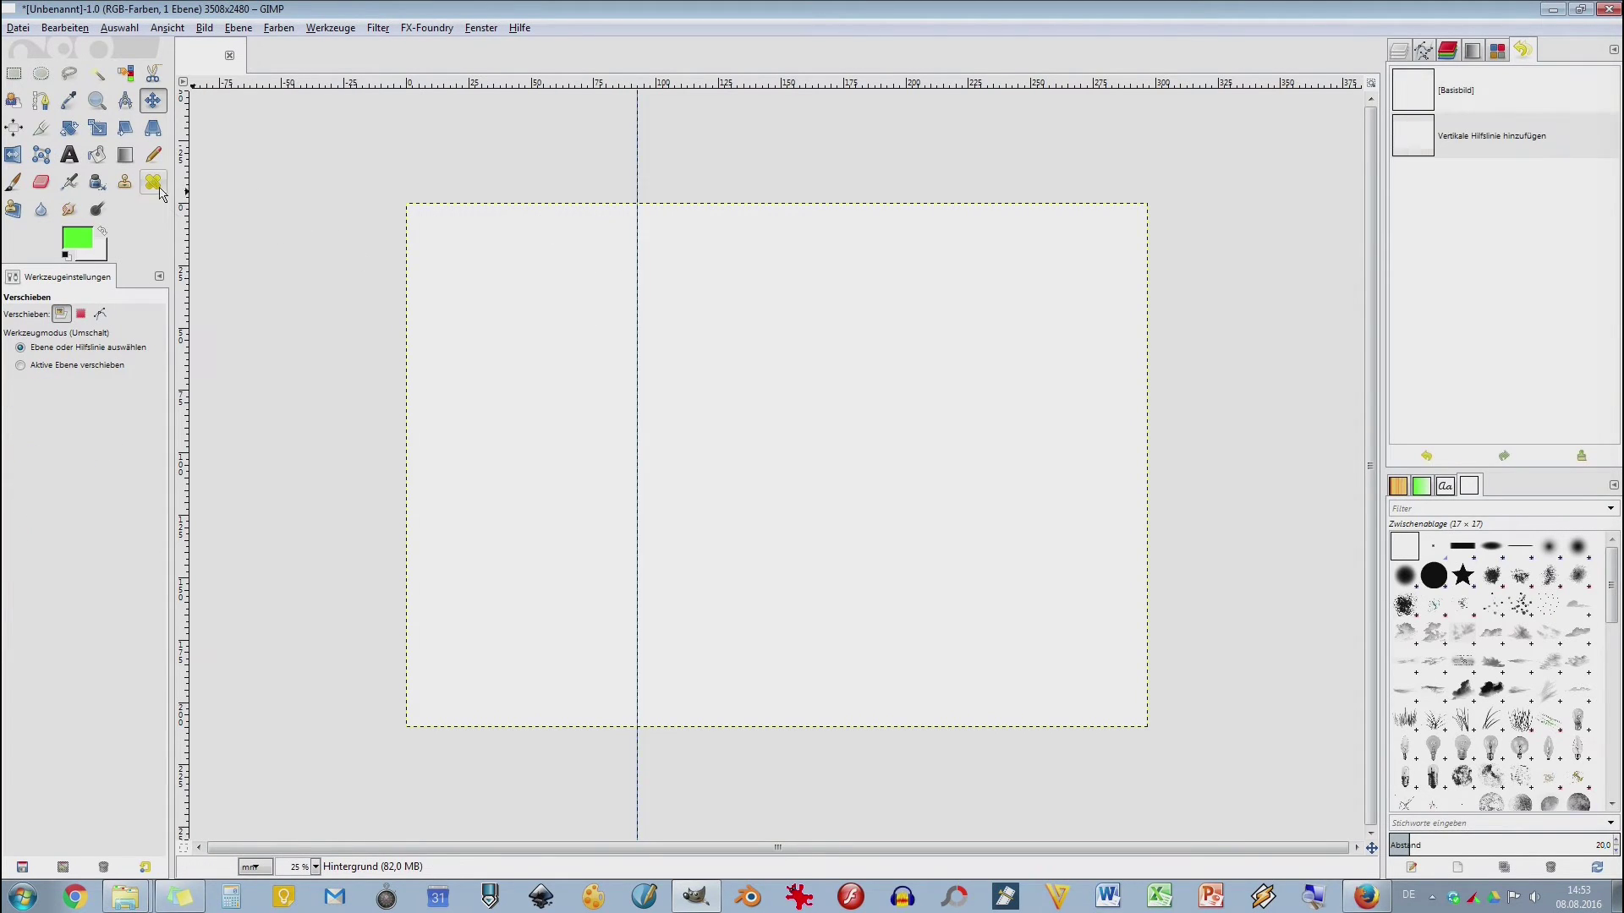
{"action": "left_click_drag", "start_coordinate": [183, 218], "coordinate": [873, 252]}
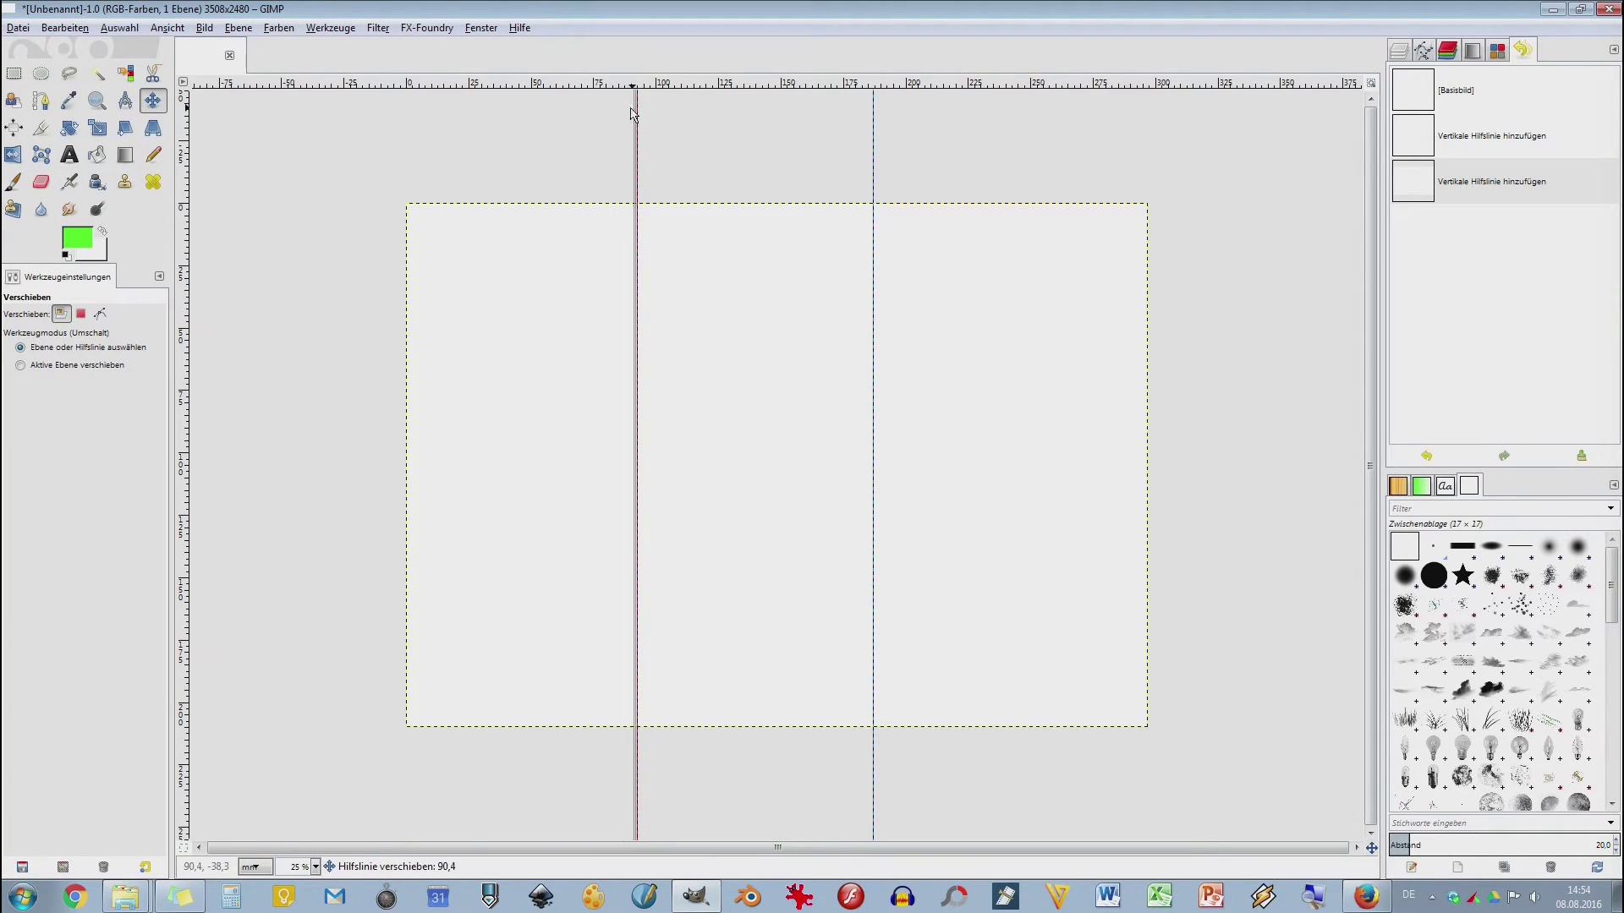
{"action": "left_click_drag", "start_coordinate": [637, 108], "coordinate": [4, 126]}
{"action": "left_click_drag", "start_coordinate": [872, 125], "coordinate": [1571, 209]}
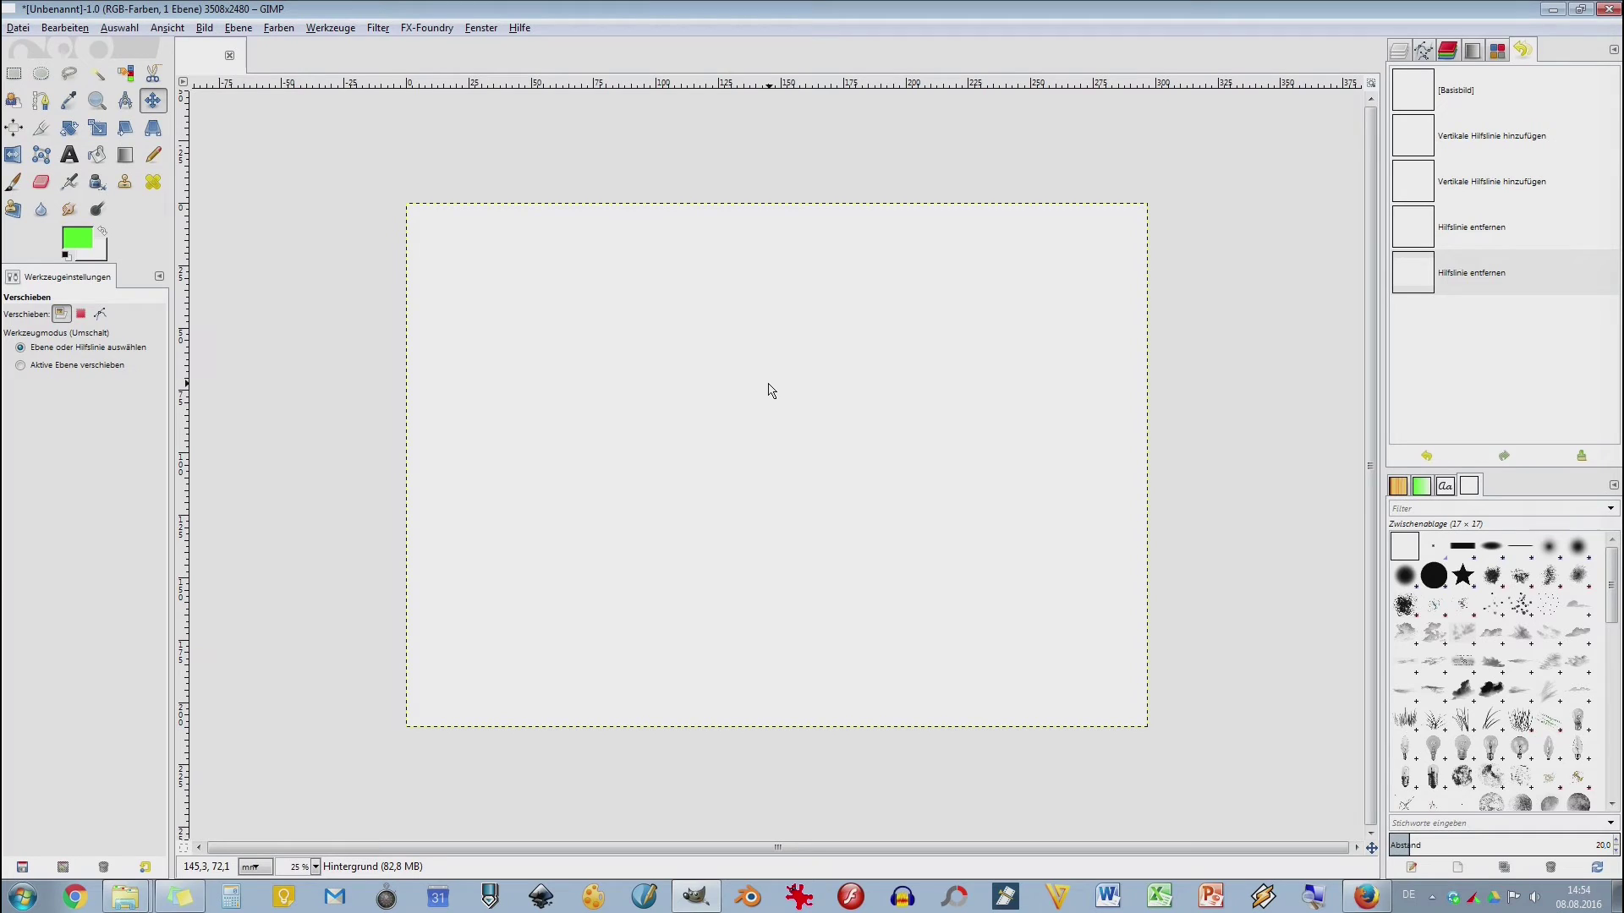
{"action": "left_click", "coordinate": [71, 155]}
- Type 'Hallo World' as text near the upper left of the page and zoom in
{"action": "left_click", "coordinate": [561, 347]}
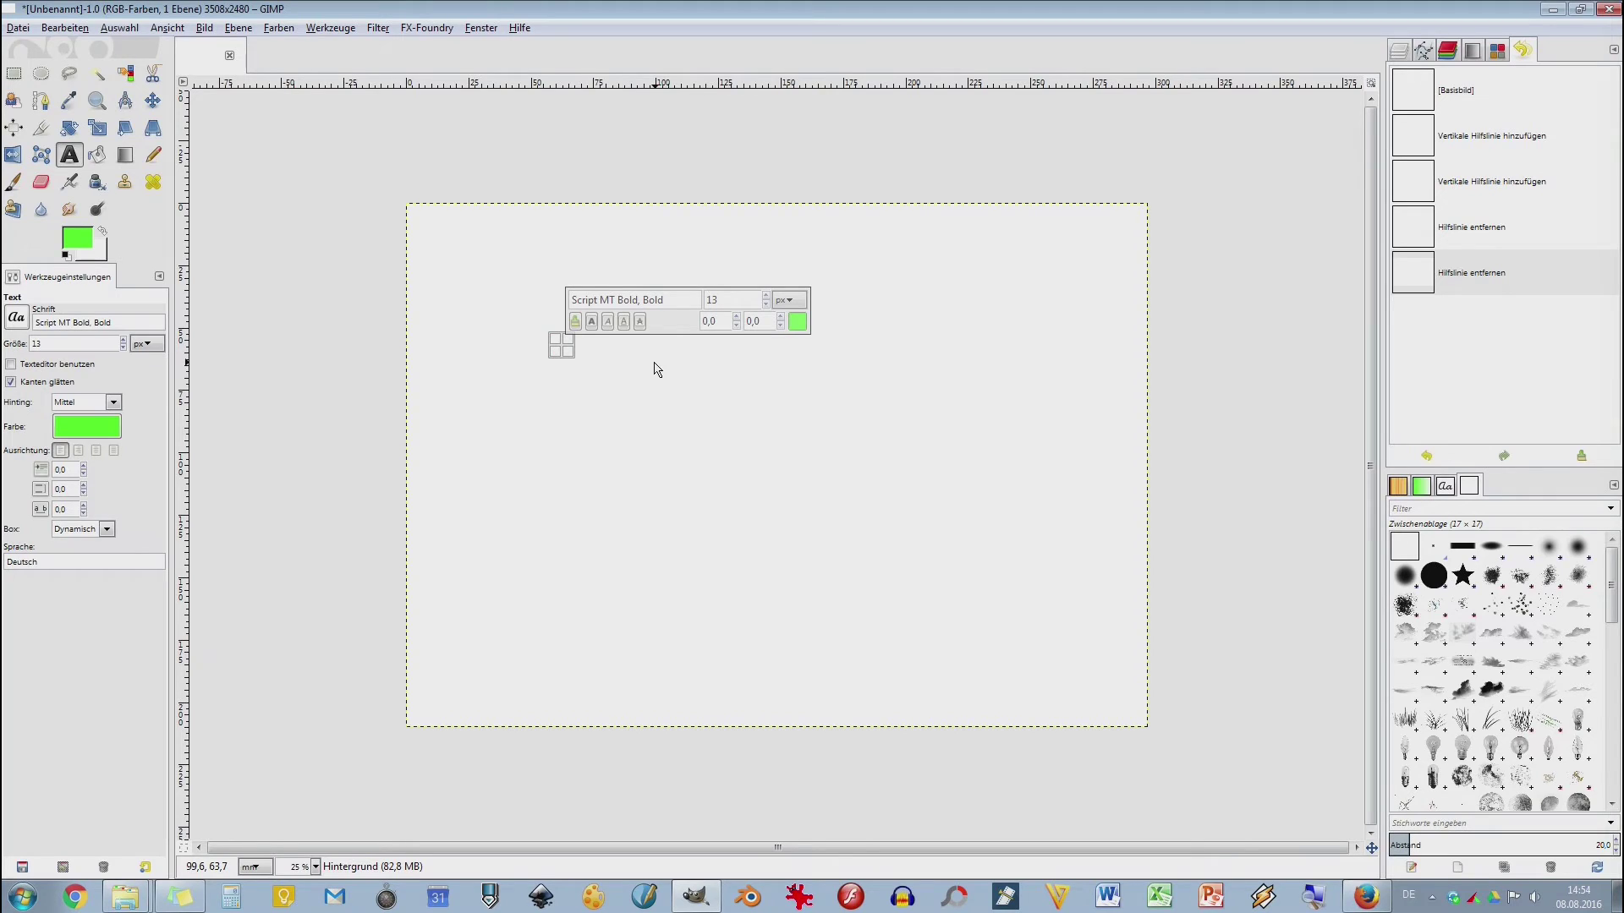
{"action": "type", "text": "Ha"}
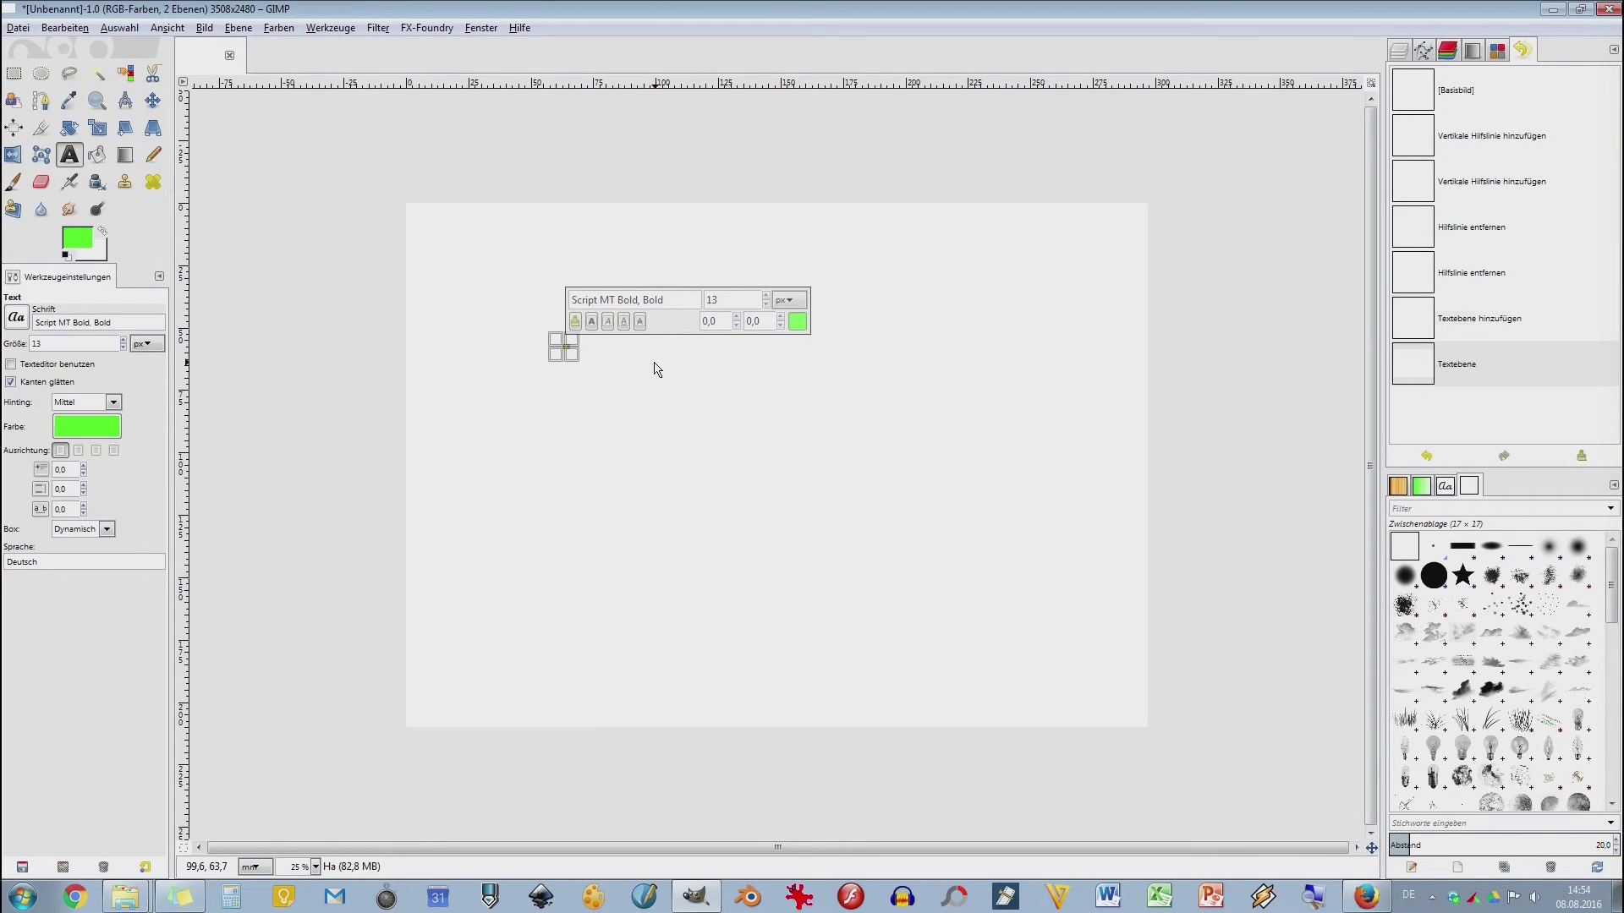
{"action": "type", "text": "llo World"}
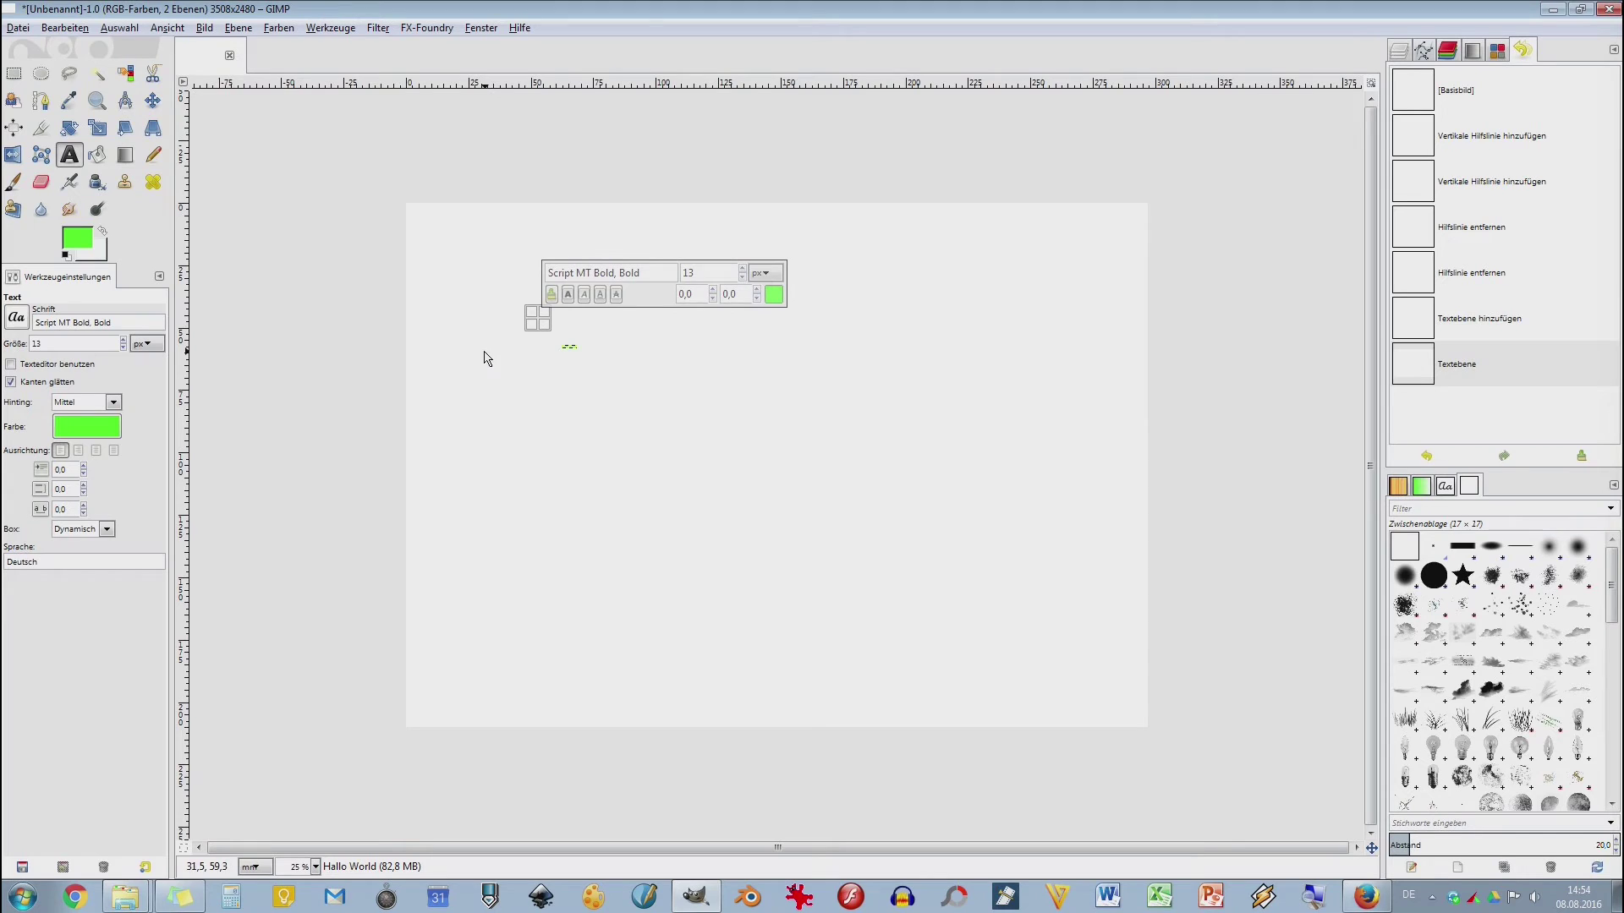
{"action": "key", "text": "plus"}
{"action": "key", "text": "plus"}
{"action": "key", "text": "plus"}
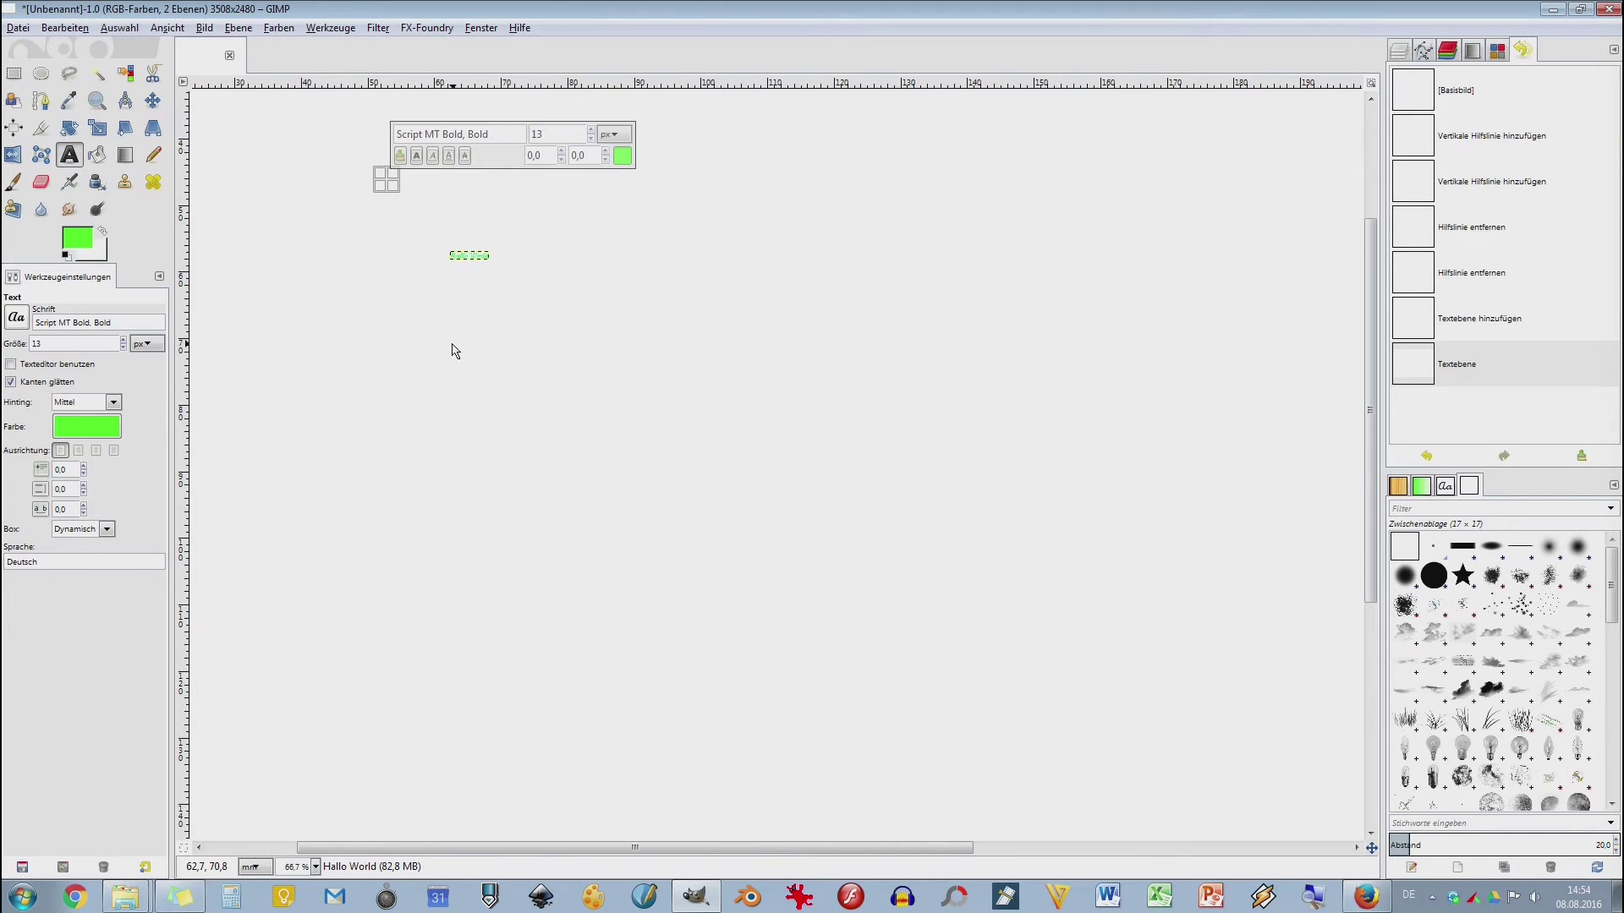
{"action": "key", "text": "plus"}
{"action": "key", "text": "plus"}
{"action": "key", "text": "plus"}
{"action": "key", "text": "plus"}
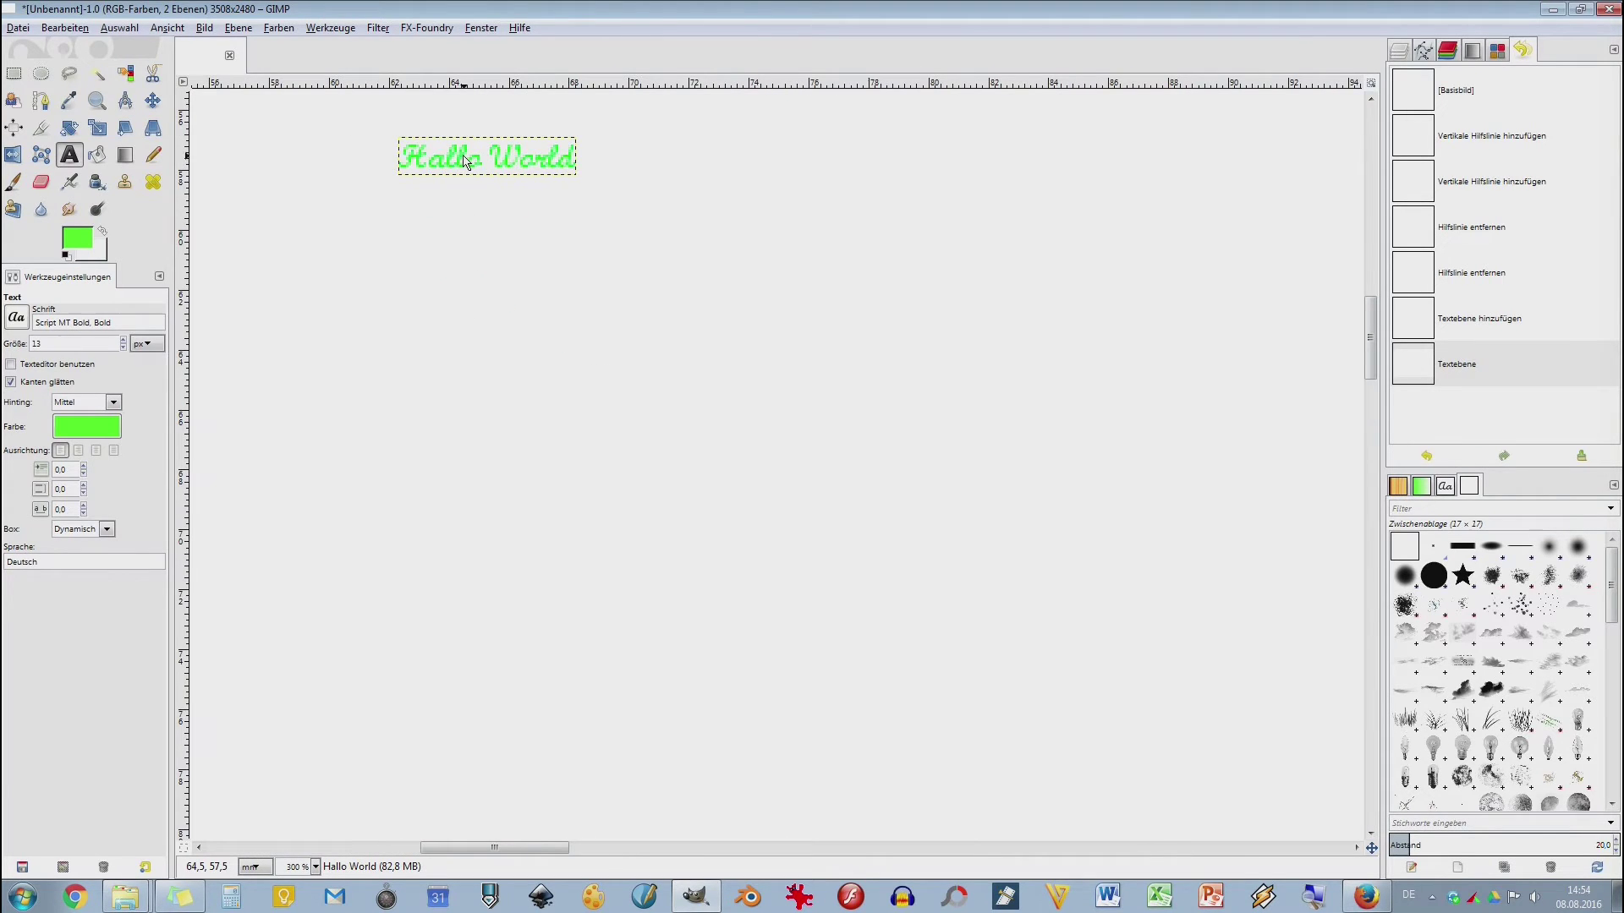
{"action": "key", "text": "plus"}
{"action": "key", "text": "plus"}
{"action": "key", "text": "plus"}
{"action": "key", "text": "plus"}
{"action": "key", "text": "plus"}
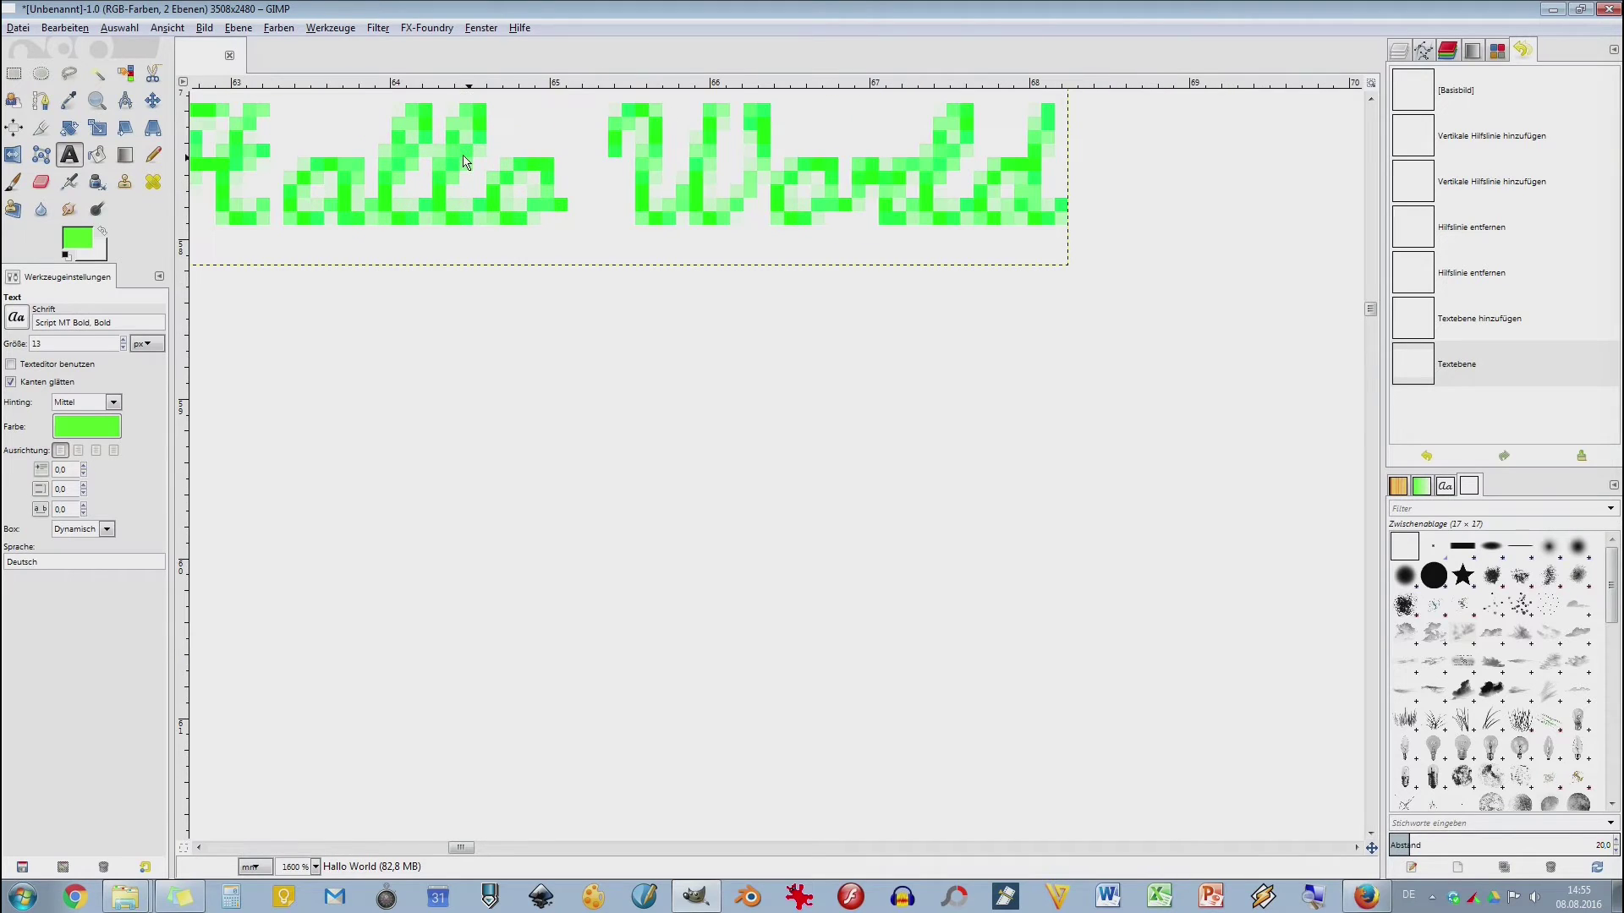
- Select the whole Hallo World line and drag its text box larger
{"action": "double_click", "coordinate": [452, 163]}
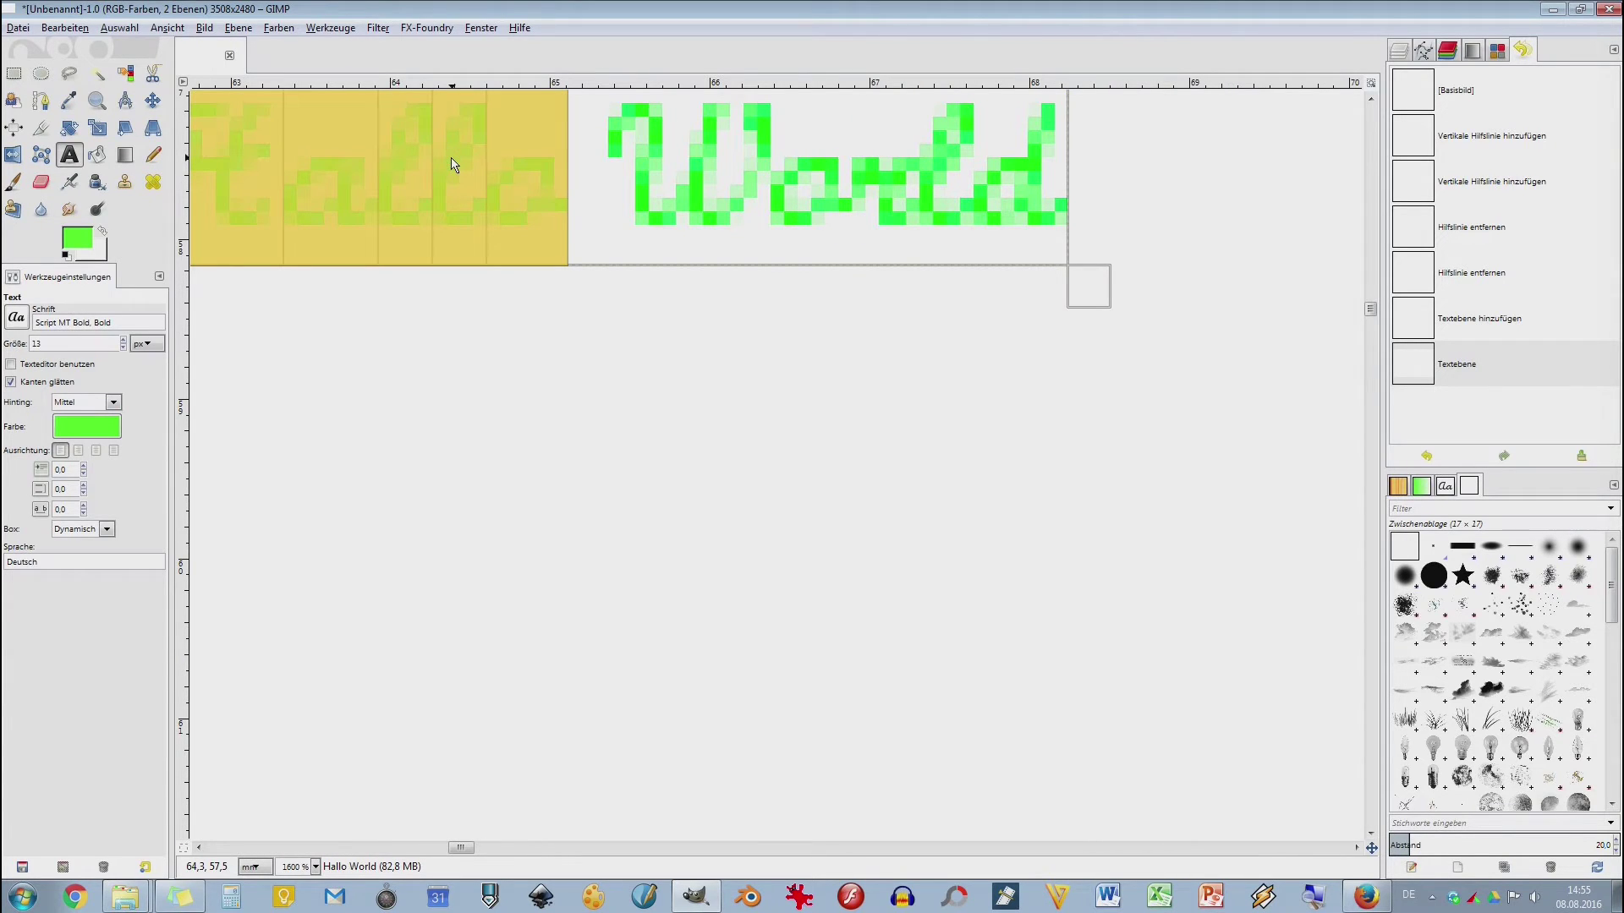
{"action": "double_click", "coordinate": [452, 163]}
{"action": "triple_click", "coordinate": [452, 163]}
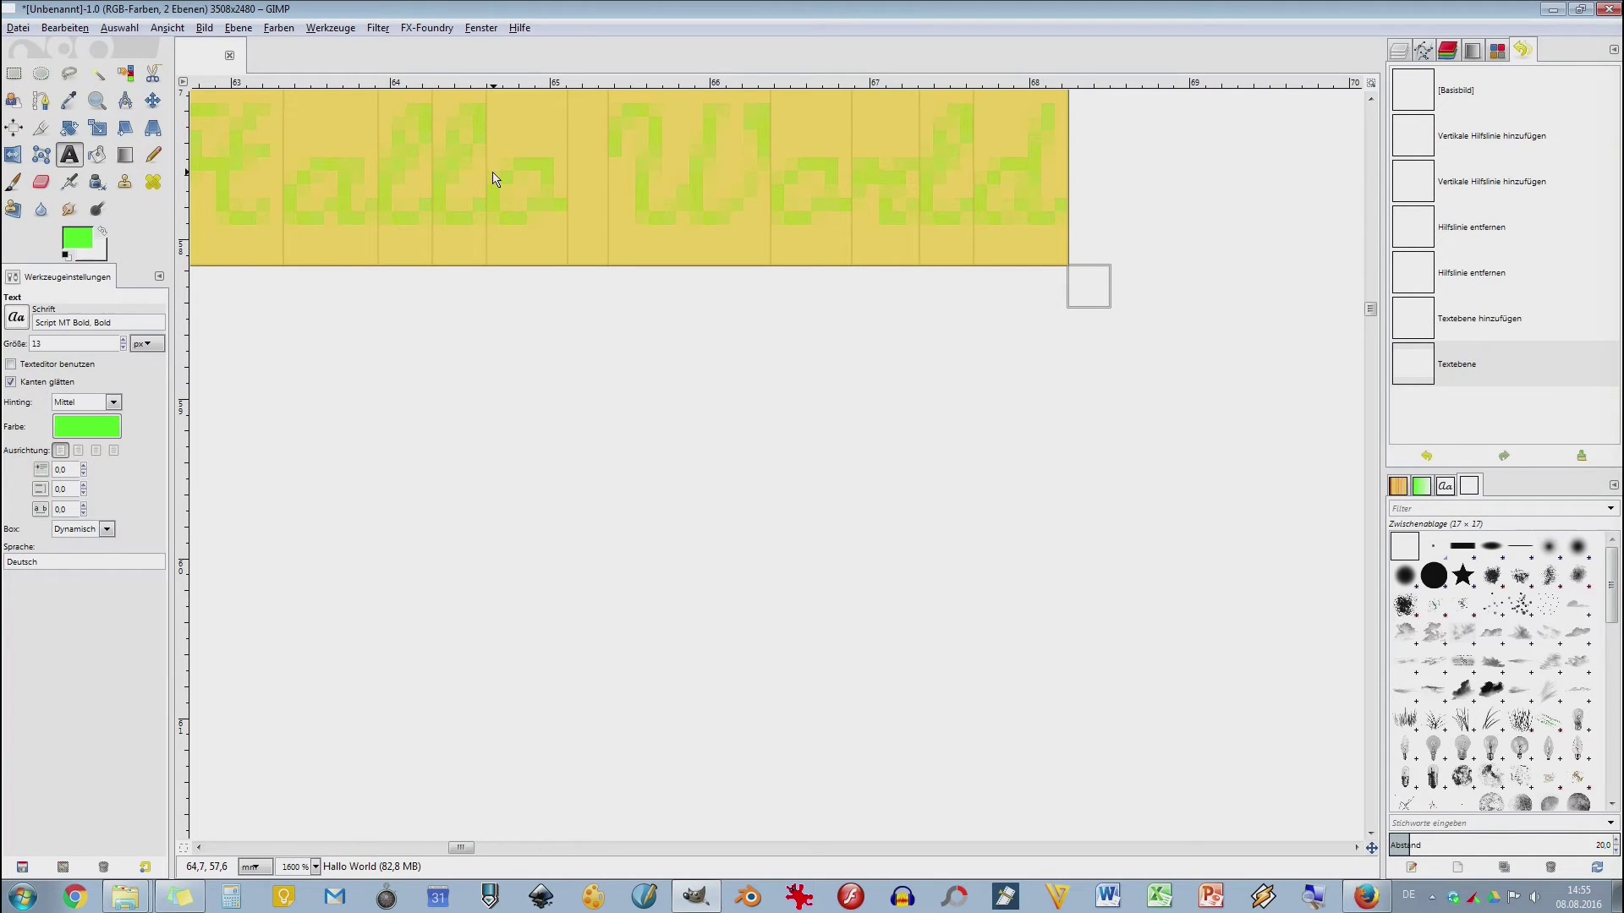
{"action": "scroll", "coordinate": [495, 175], "scroll_direction": "down", "scroll_amount": 4}
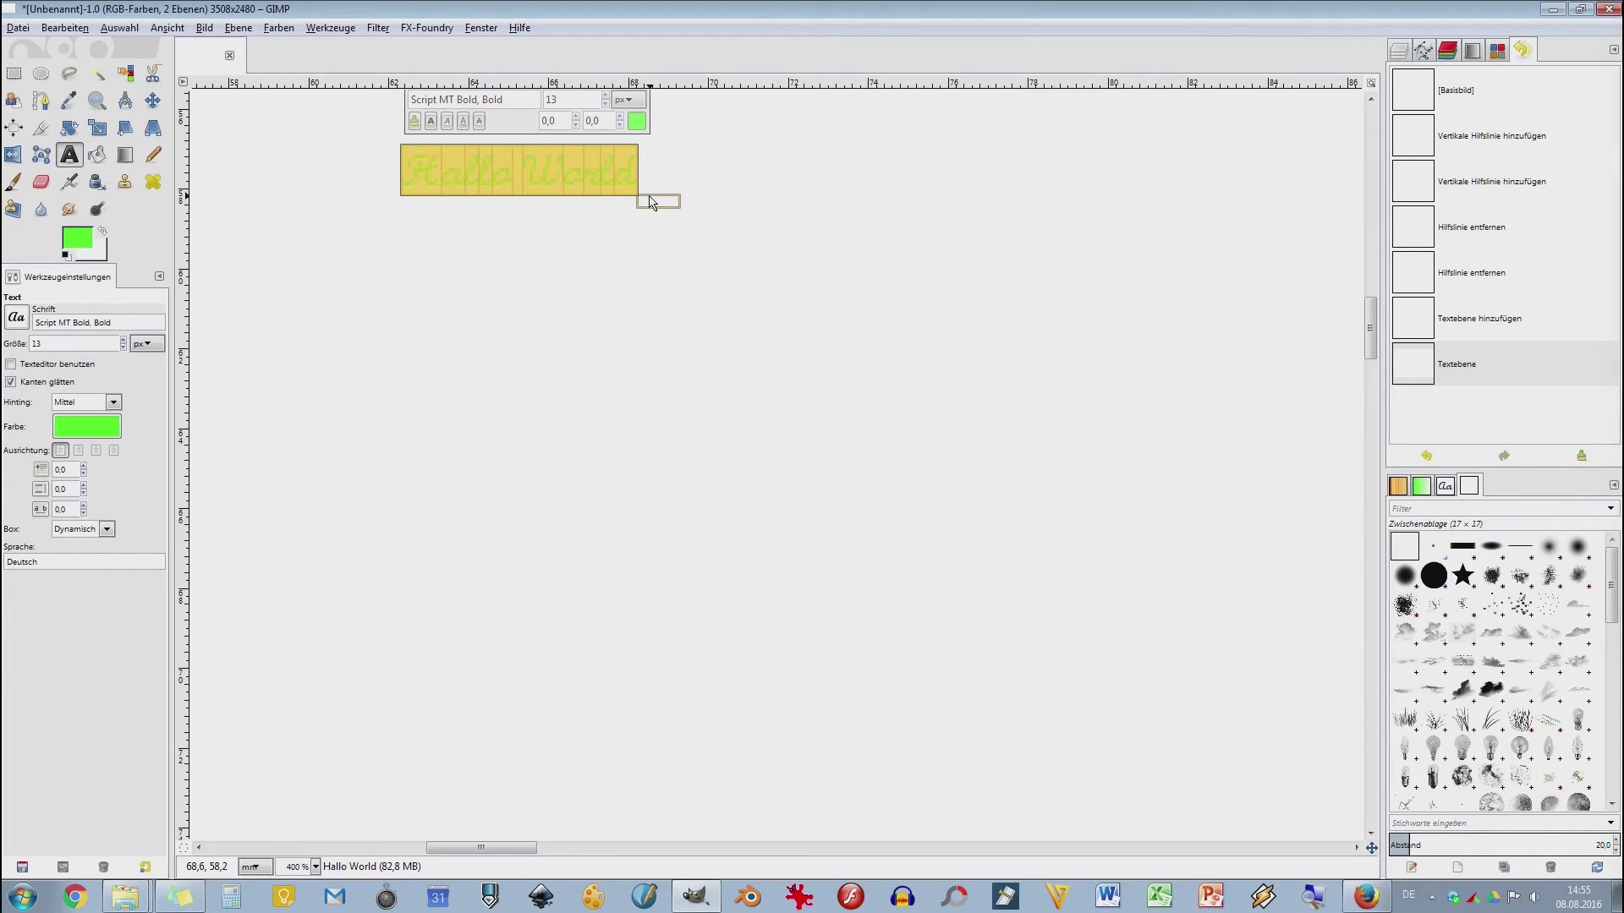
{"action": "left_click_drag", "start_coordinate": [658, 205], "coordinate": [1211, 624]}
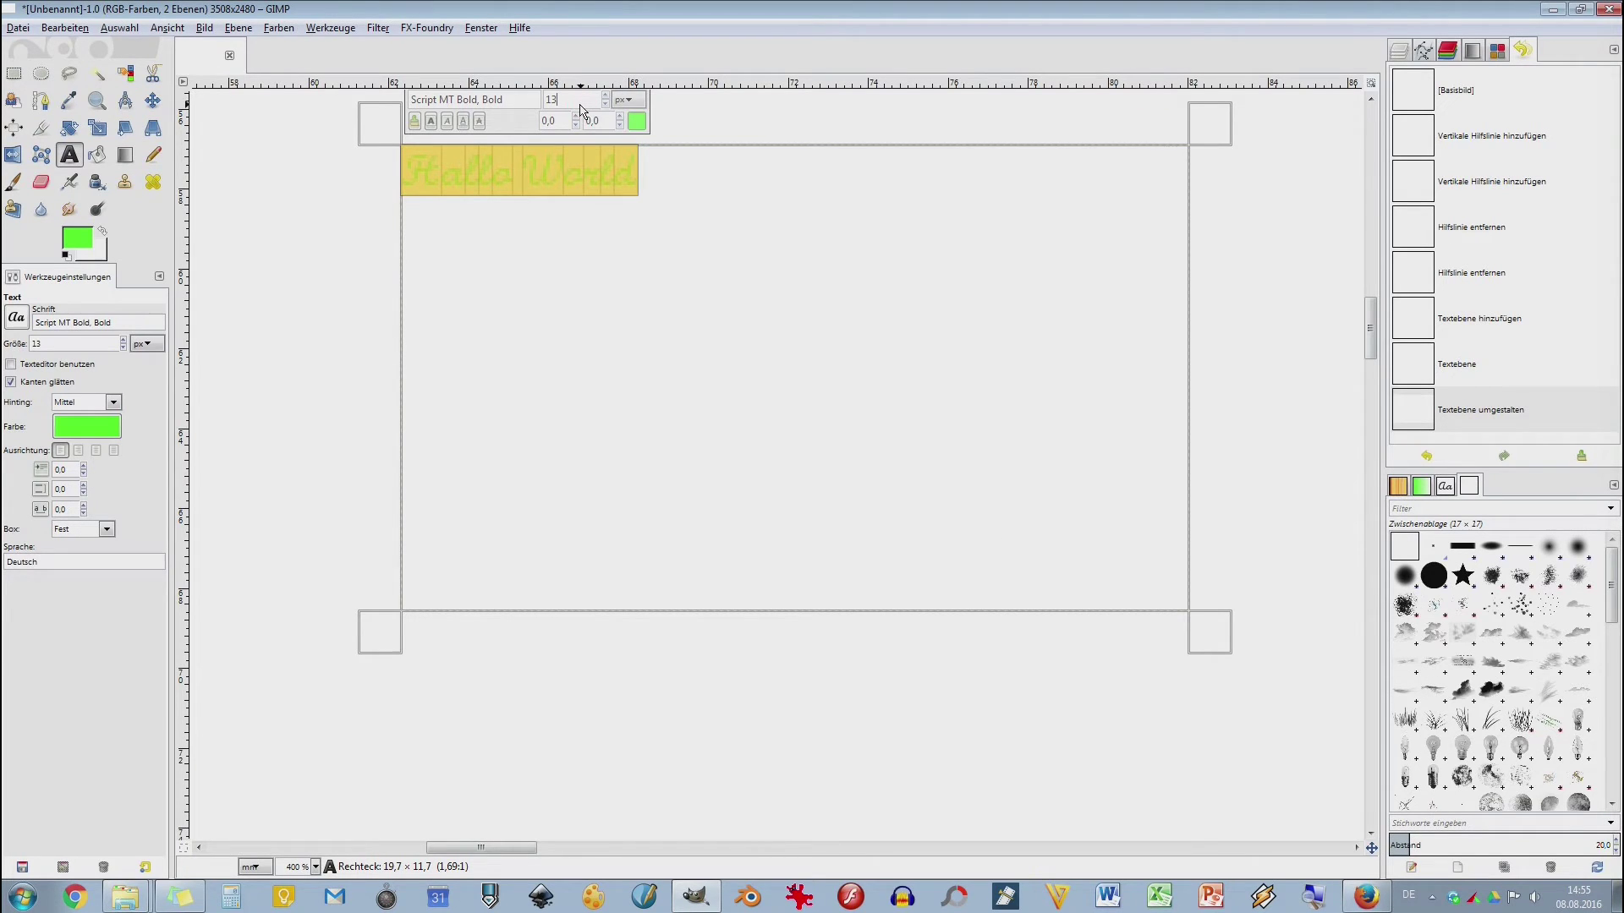
{"action": "scroll", "coordinate": [582, 107], "scroll_direction": "up", "scroll_amount": 5}
{"action": "scroll", "coordinate": [582, 107], "scroll_direction": "up", "scroll_amount": 20}
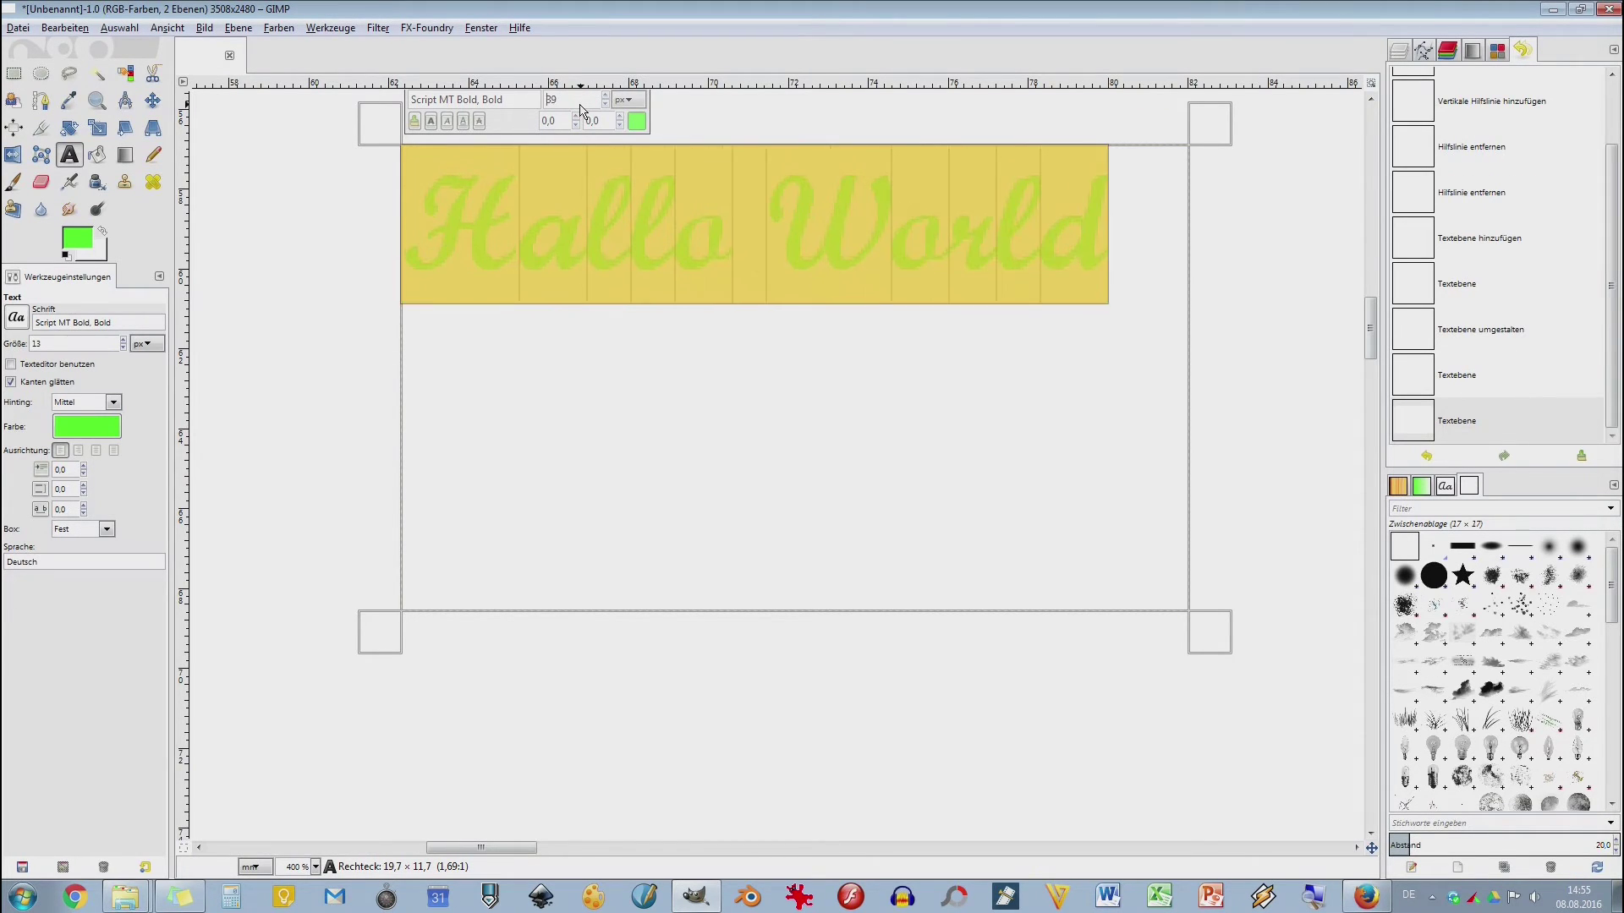
{"action": "scroll", "coordinate": [582, 107], "scroll_direction": "up", "scroll_amount": 1}
{"action": "scroll", "coordinate": [582, 107], "scroll_direction": "down", "scroll_amount": 2}
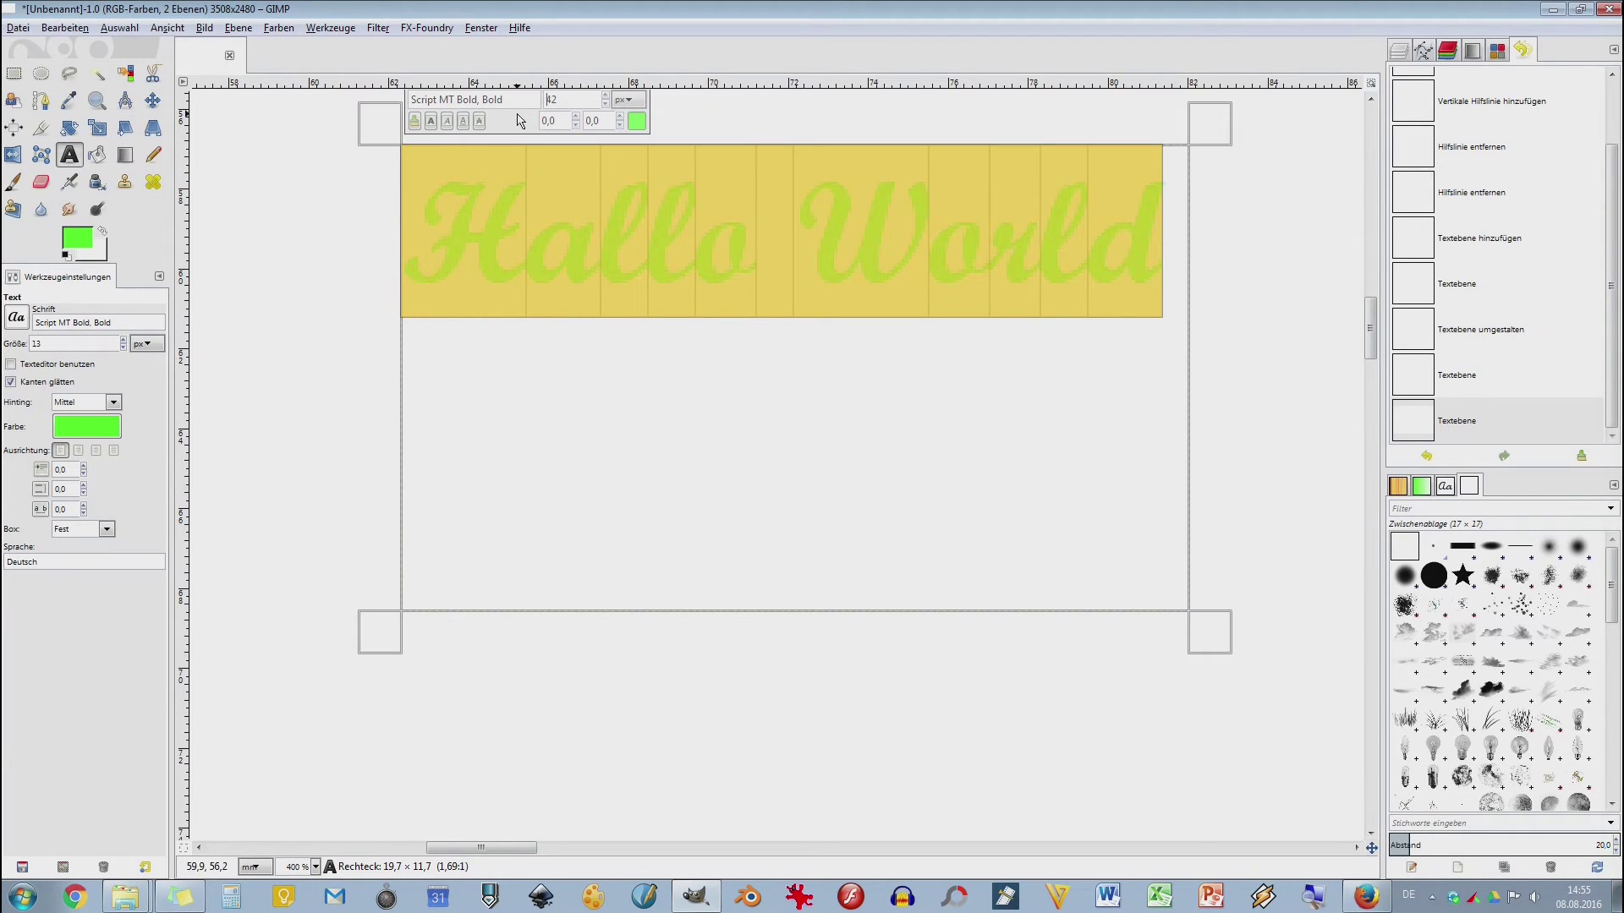
{"action": "scroll", "coordinate": [578, 106], "scroll_direction": "up", "scroll_amount": 10}
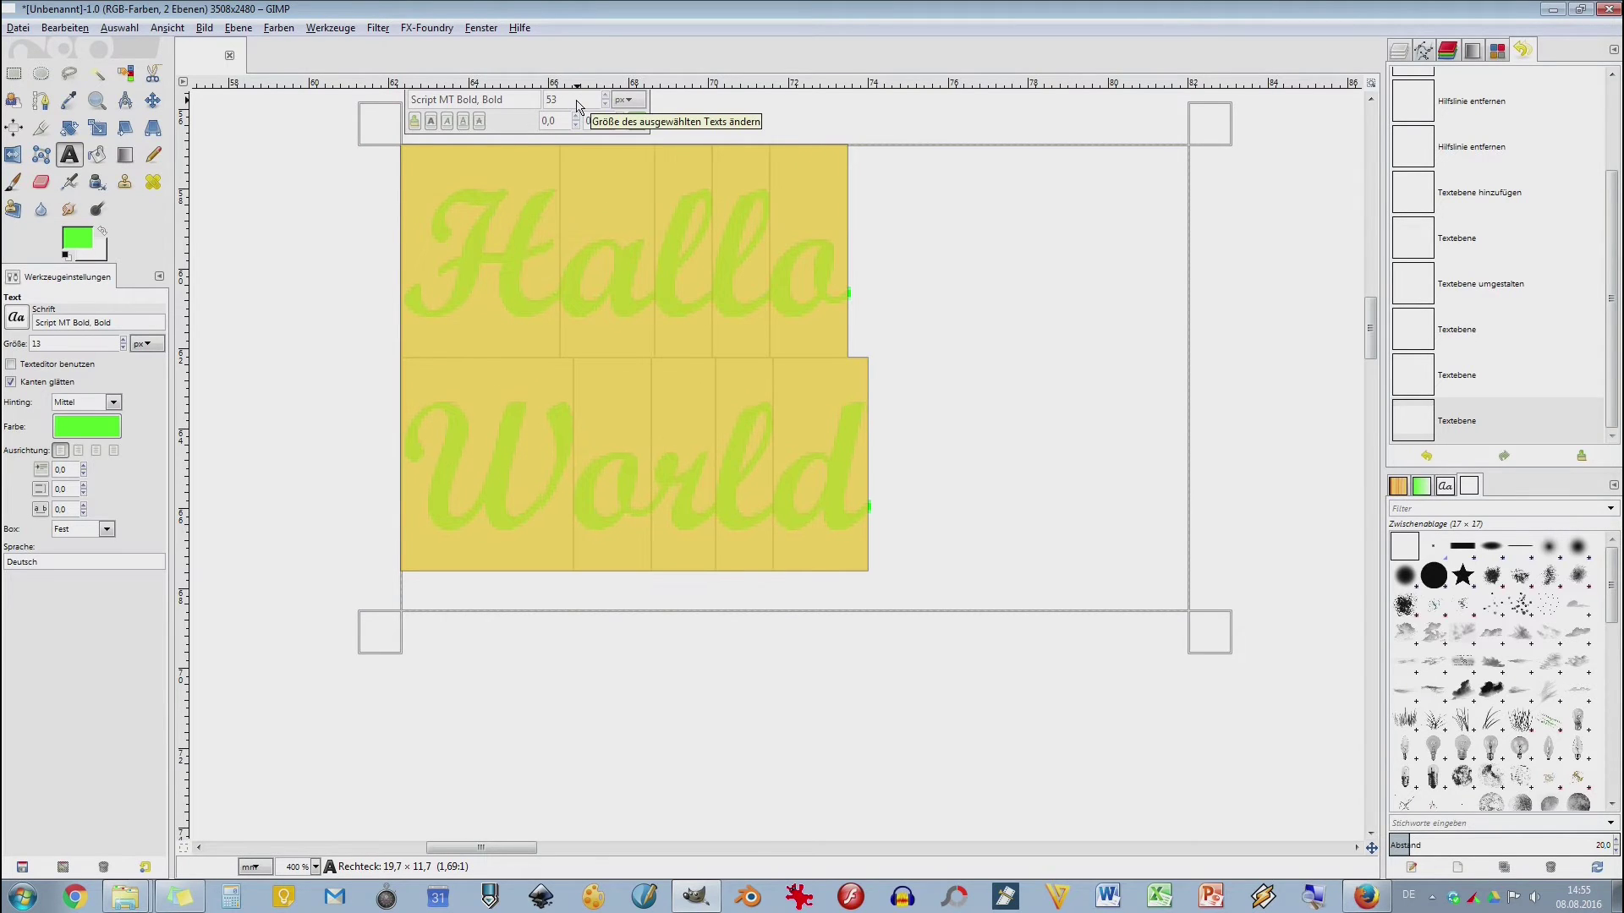
{"action": "left_click_drag", "start_coordinate": [378, 631], "coordinate": [135, 611]}
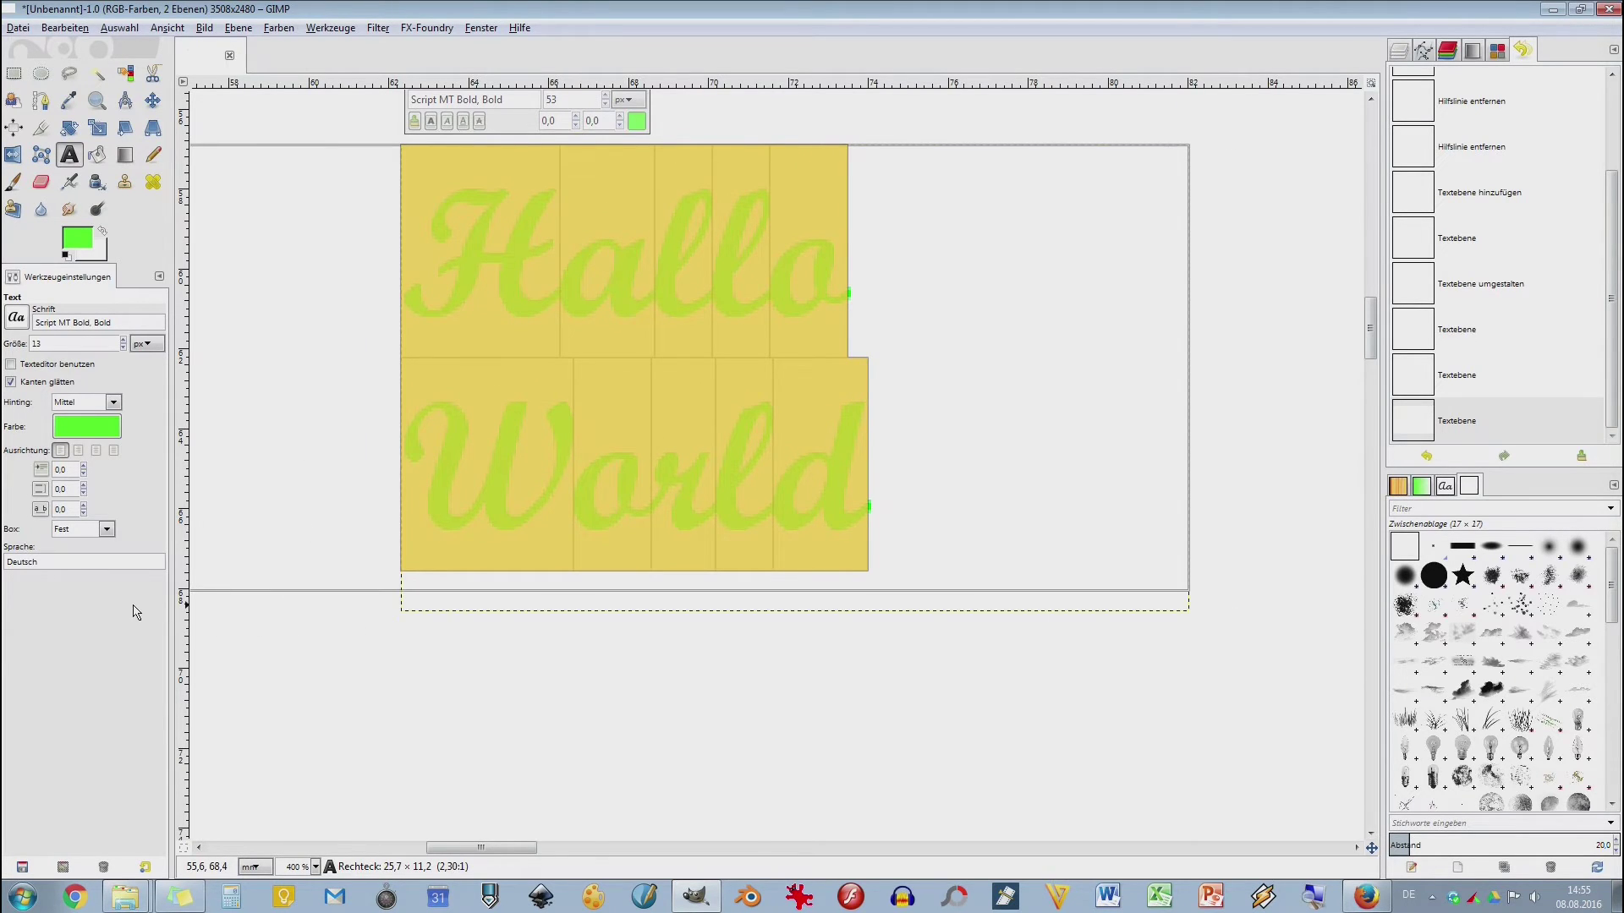
- Set the font size to 200 and widen the box so the text fits one line
{"action": "scroll", "coordinate": [432, 558], "scroll_direction": "down", "scroll_amount": 2}
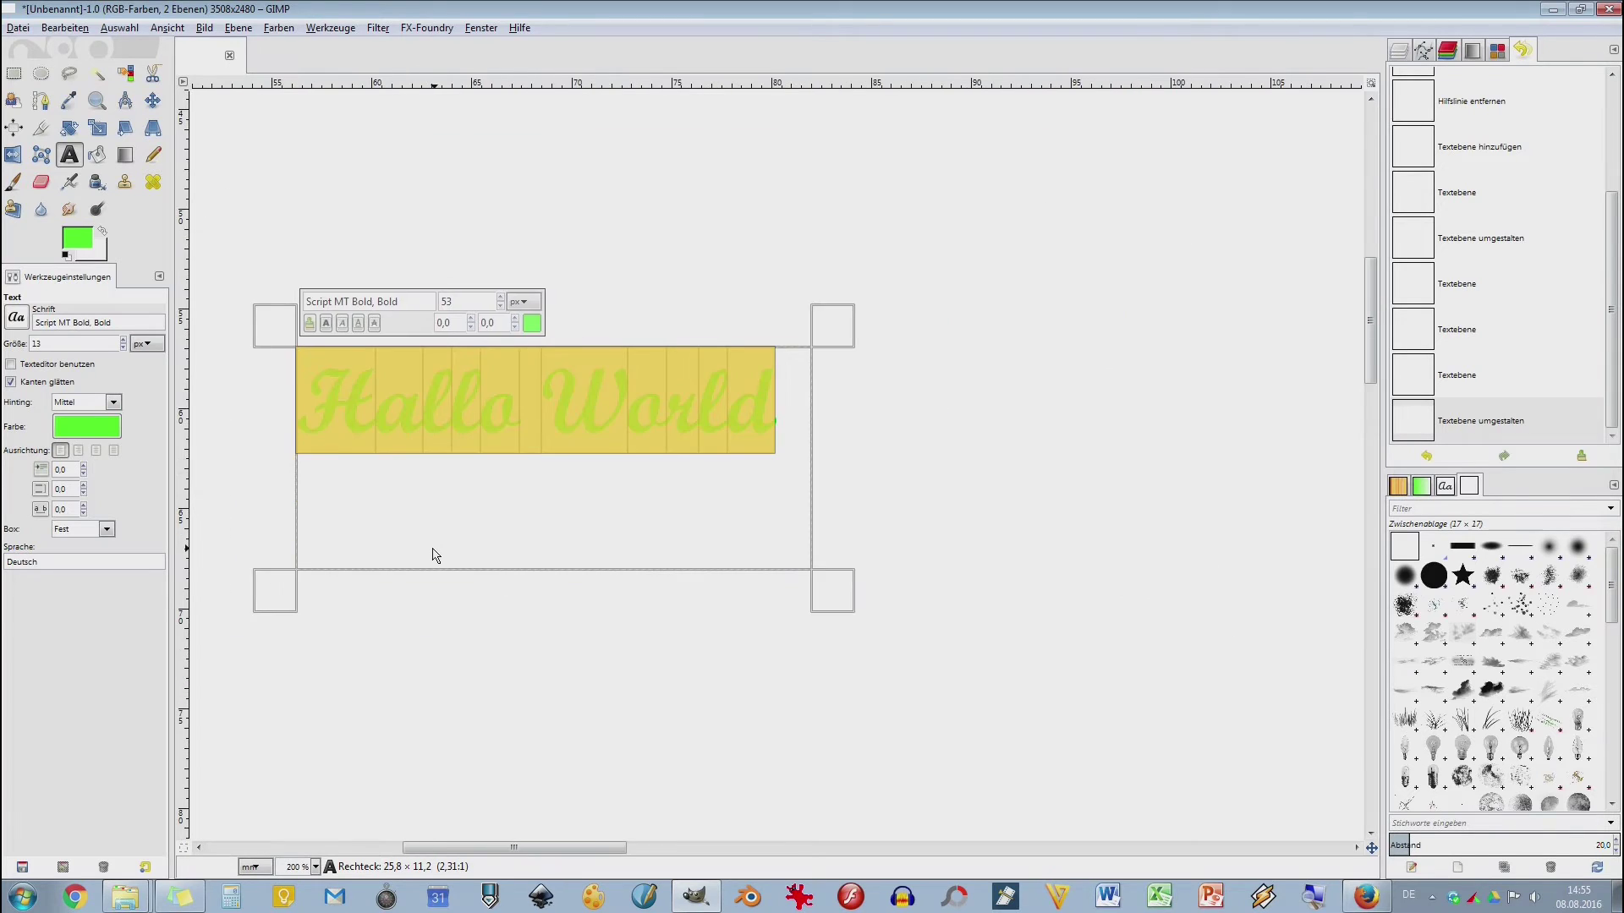
{"action": "scroll", "coordinate": [432, 555], "scroll_direction": "down", "scroll_amount": 5}
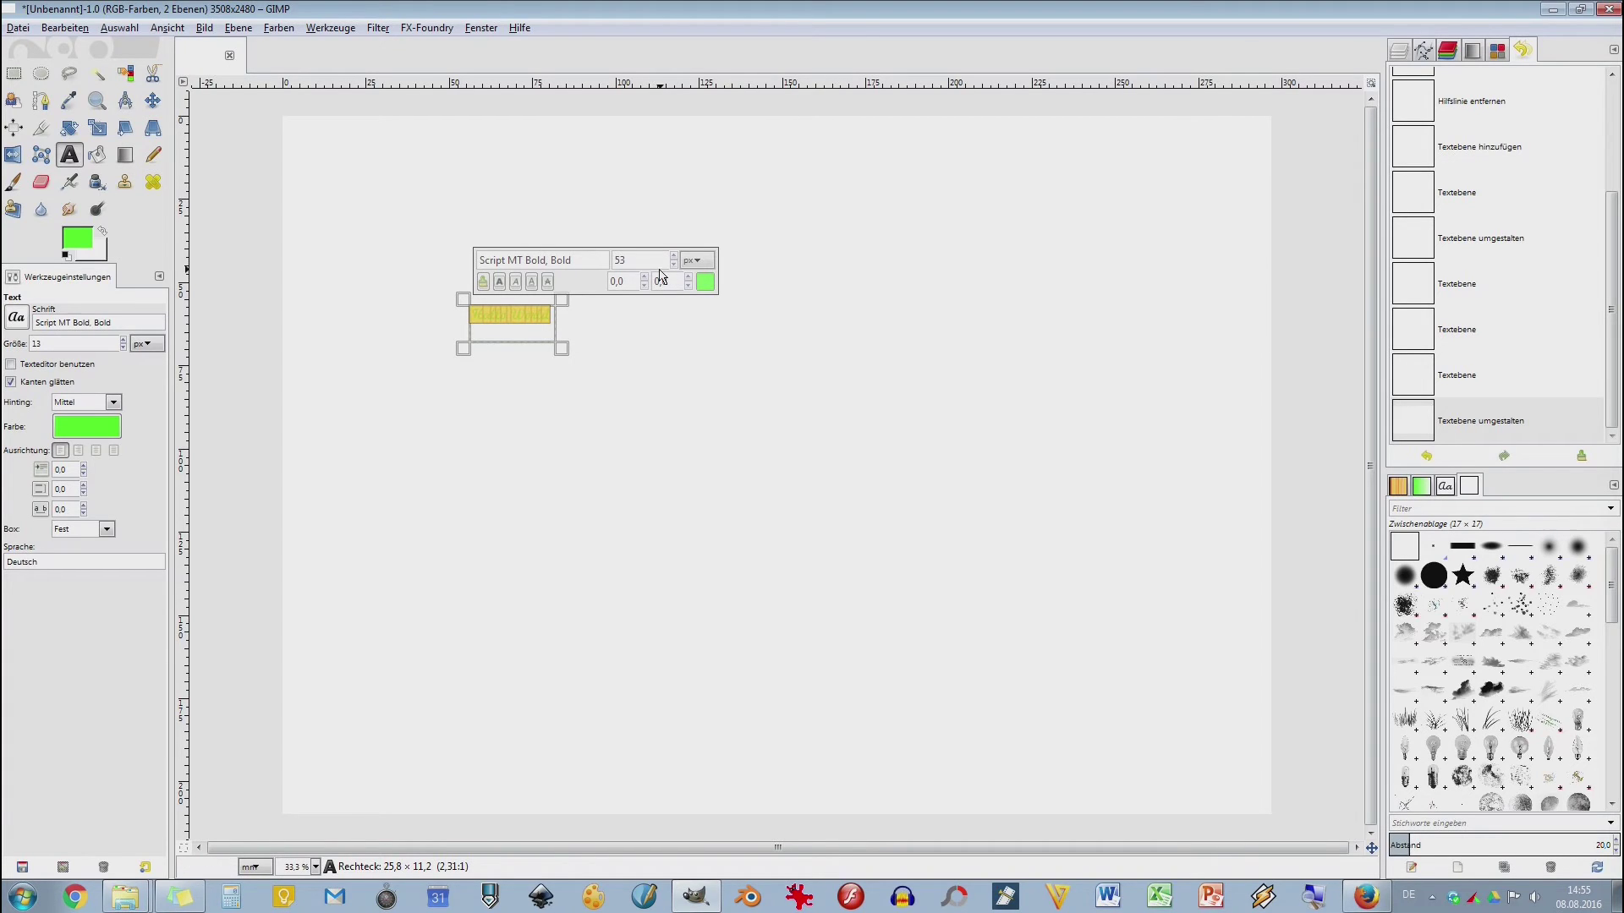
{"action": "scroll", "coordinate": [649, 271], "scroll_direction": "up", "scroll_amount": 20}
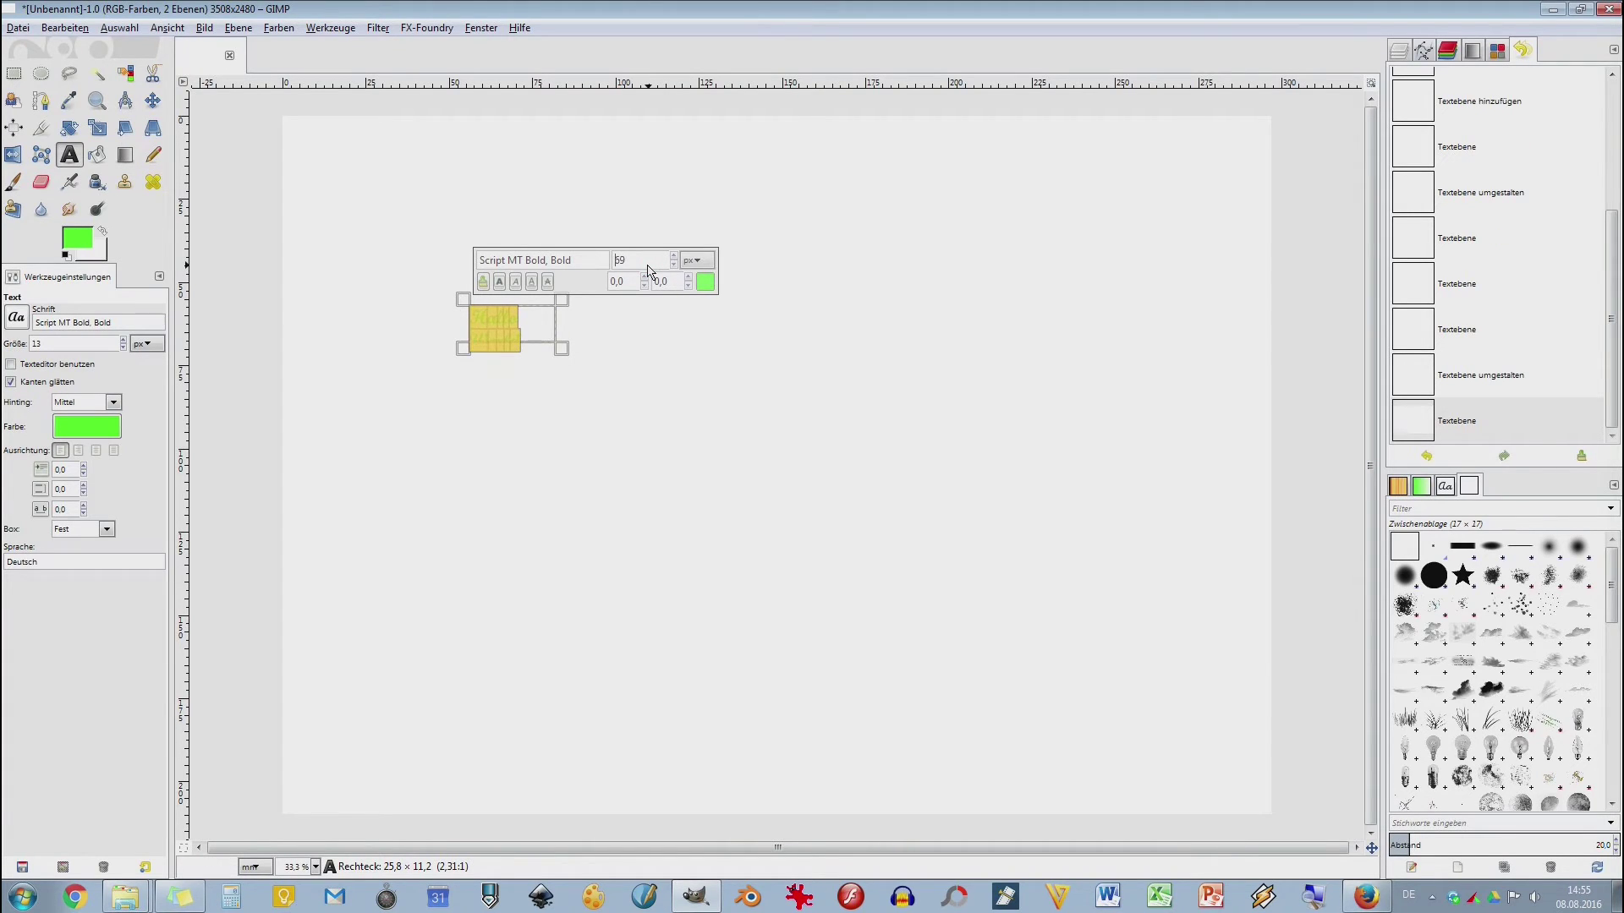
{"action": "scroll", "coordinate": [649, 270], "scroll_direction": "up", "scroll_amount": 20}
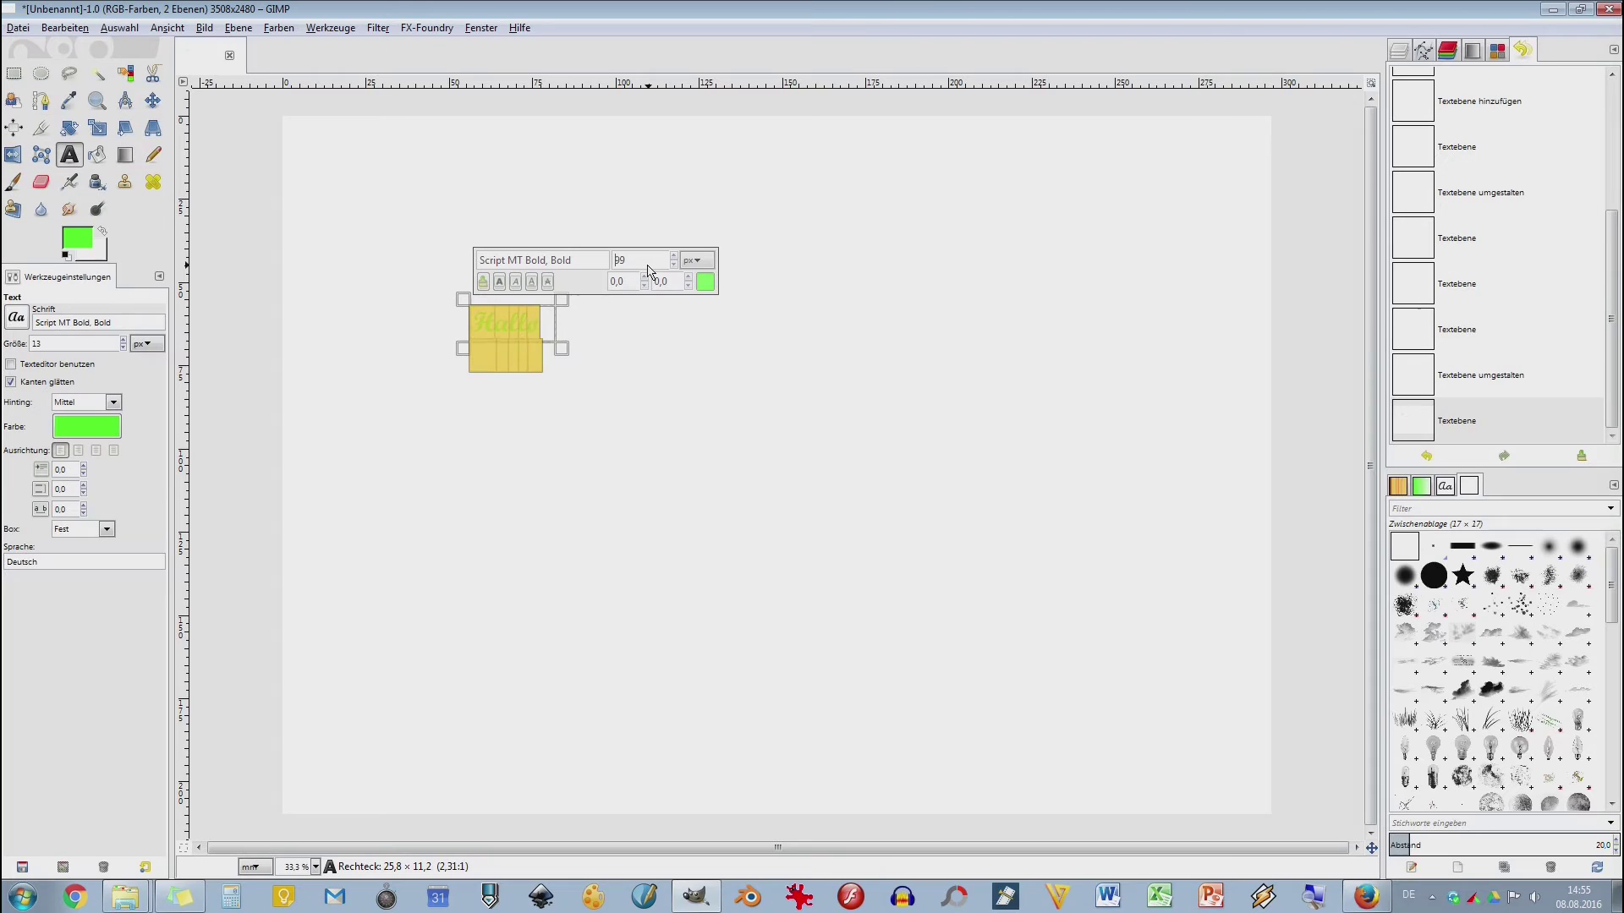
{"action": "double_click", "coordinate": [639, 260]}
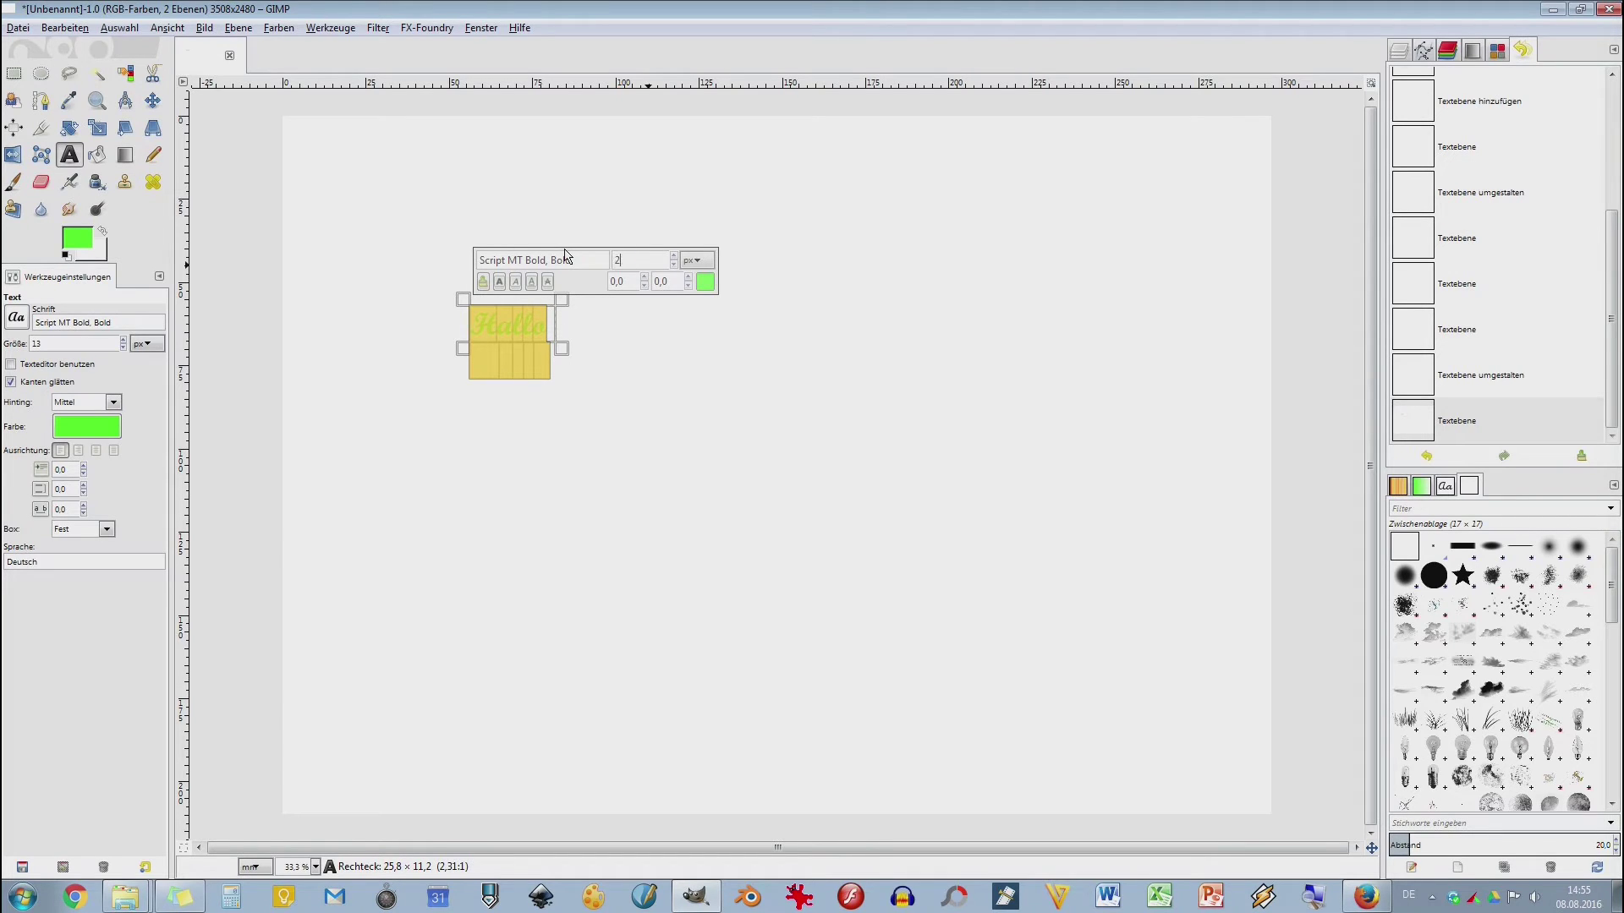
{"action": "key", "text": "Return"}
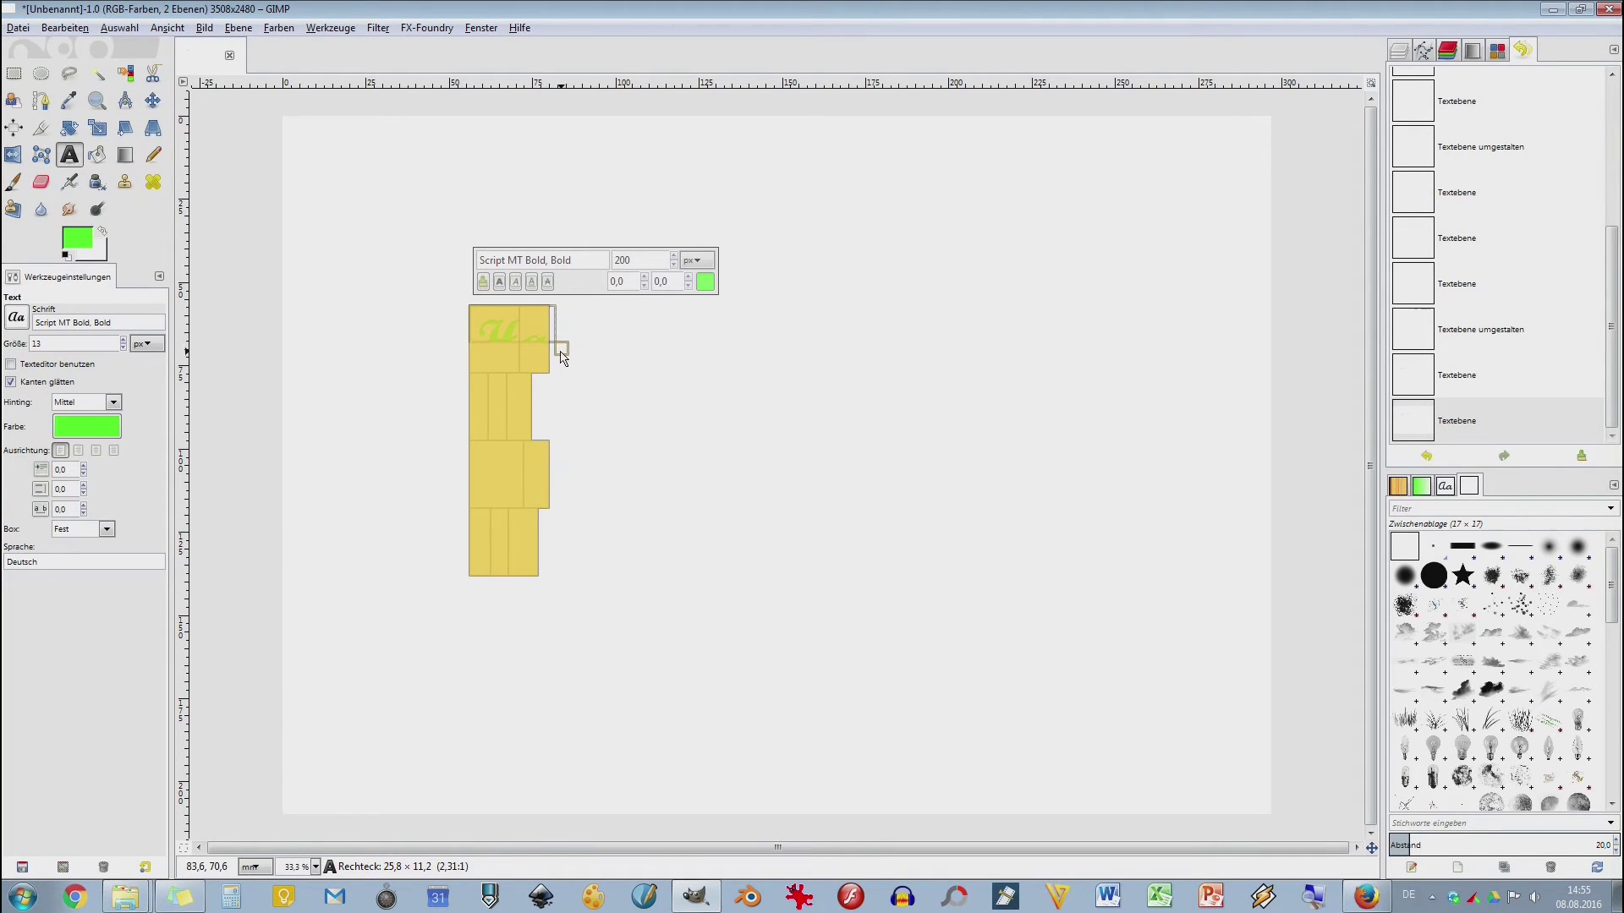
{"action": "left_click_drag", "start_coordinate": [564, 356], "coordinate": [796, 412]}
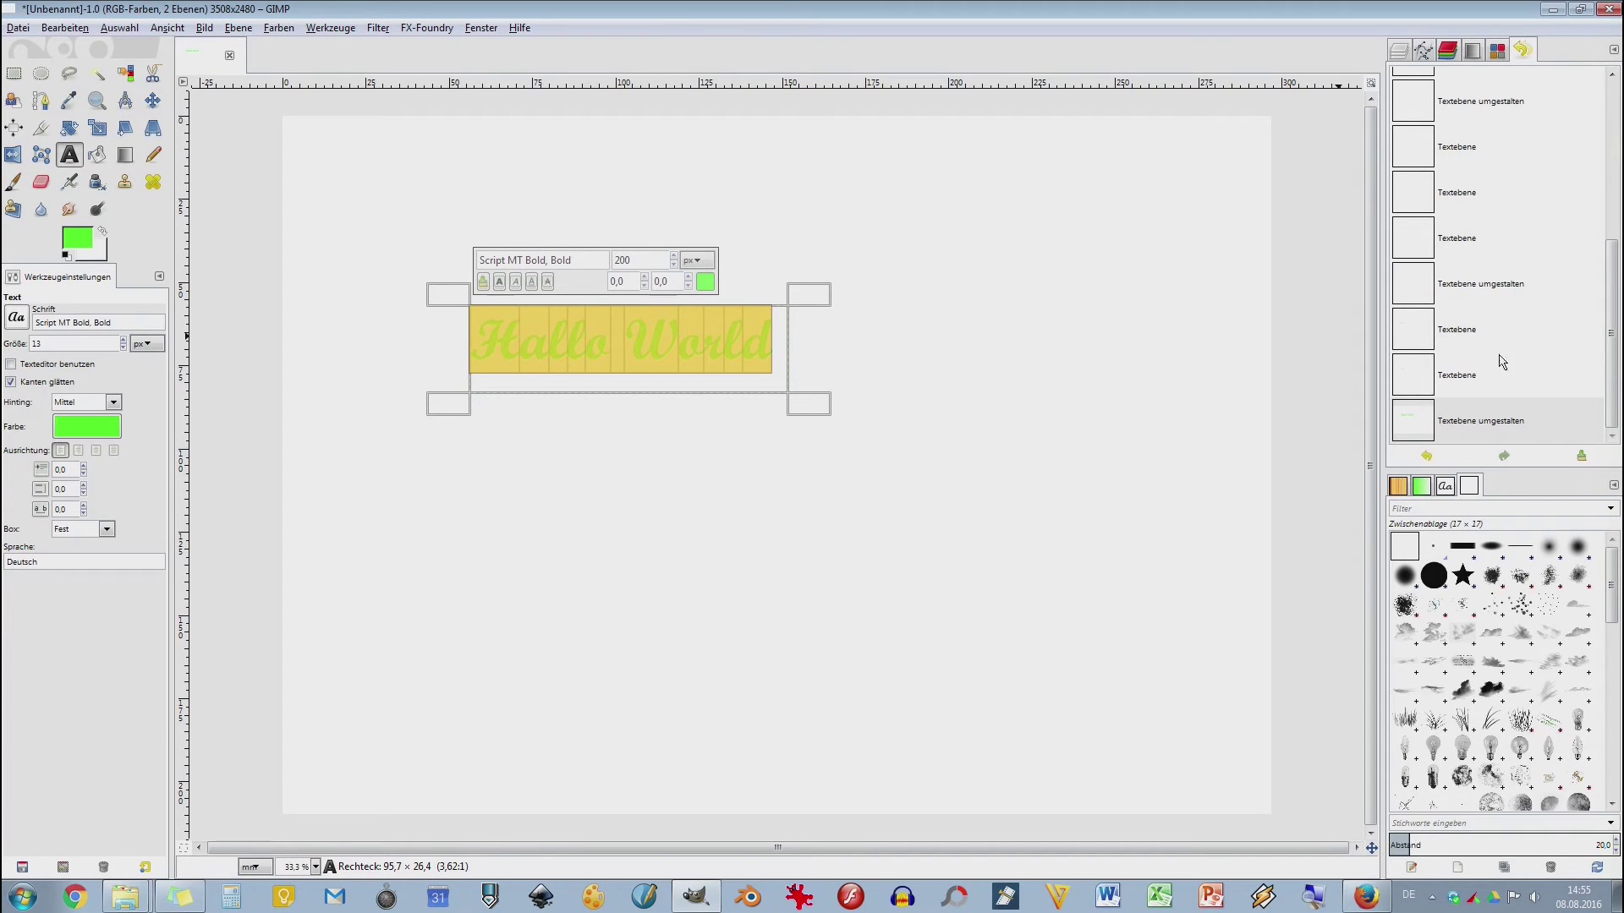
- In the Layers list, select the Hallo World layer and toggle its visibility off and on
{"action": "scroll", "coordinate": [1520, 313], "scroll_direction": "up", "scroll_amount": 2}
{"action": "scroll", "coordinate": [1519, 313], "scroll_direction": "up", "scroll_amount": 3}
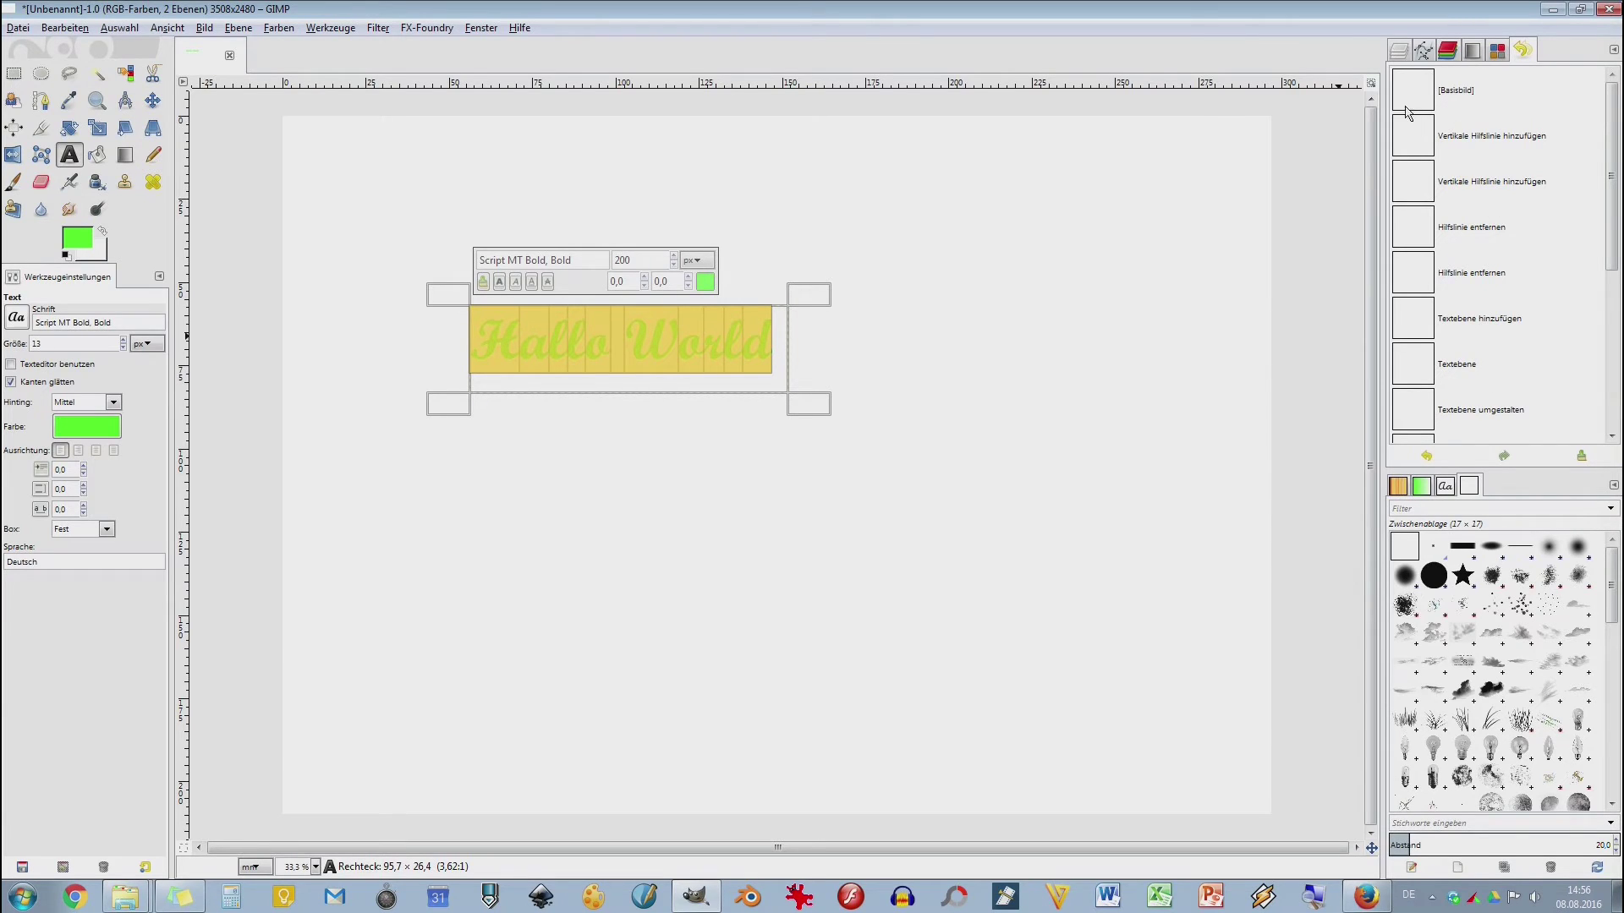
{"action": "left_click", "coordinate": [1400, 57]}
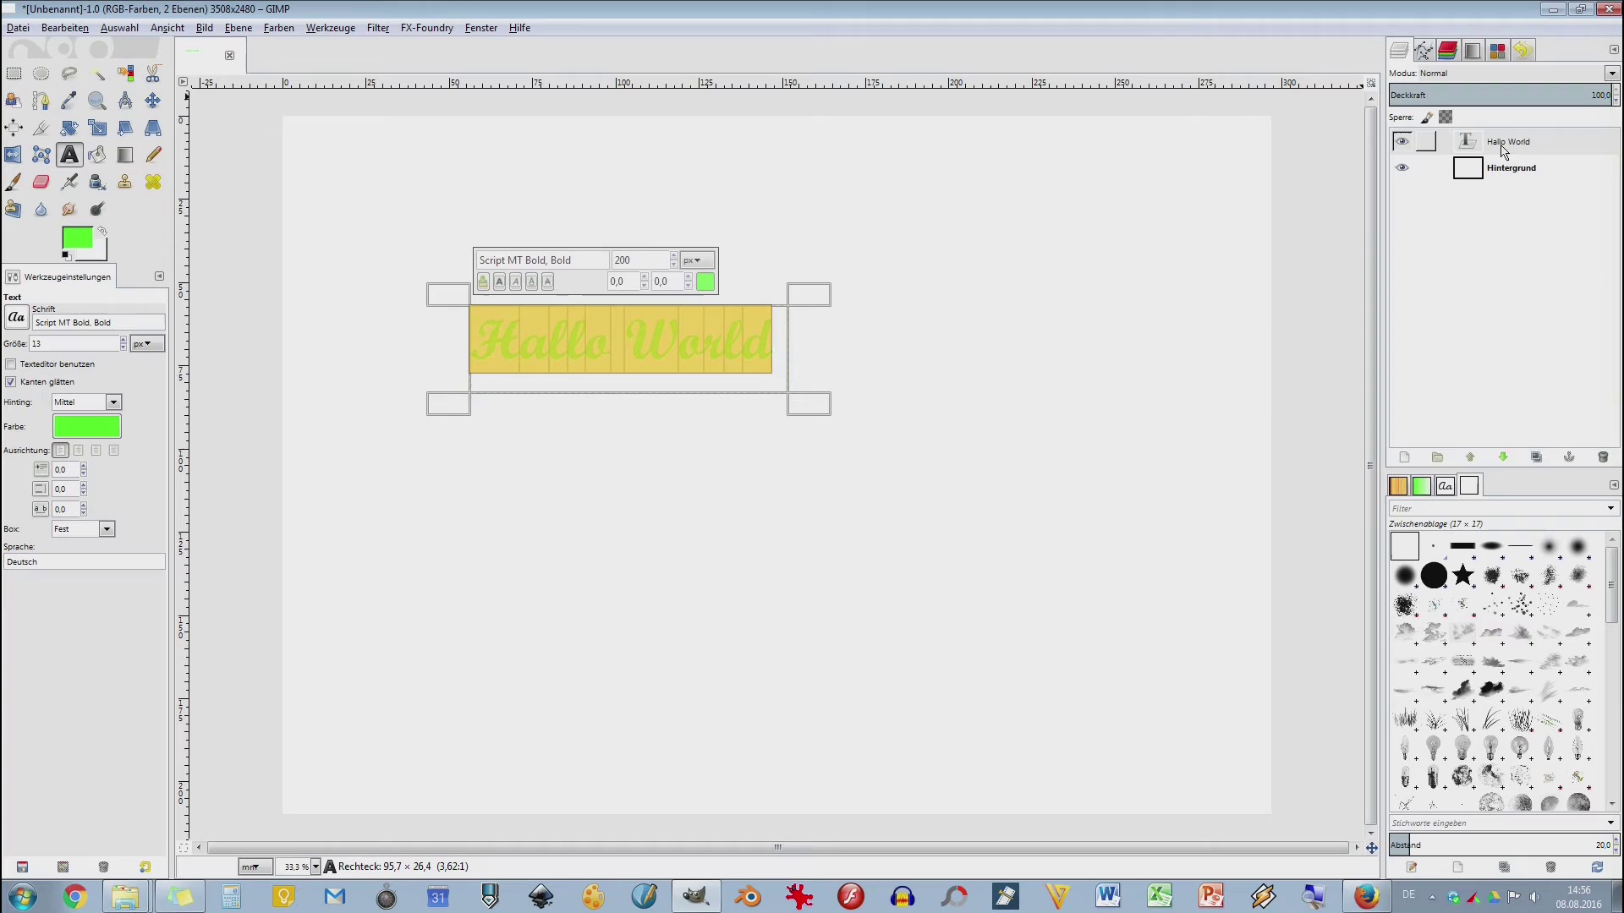
{"action": "left_click", "coordinate": [1529, 169]}
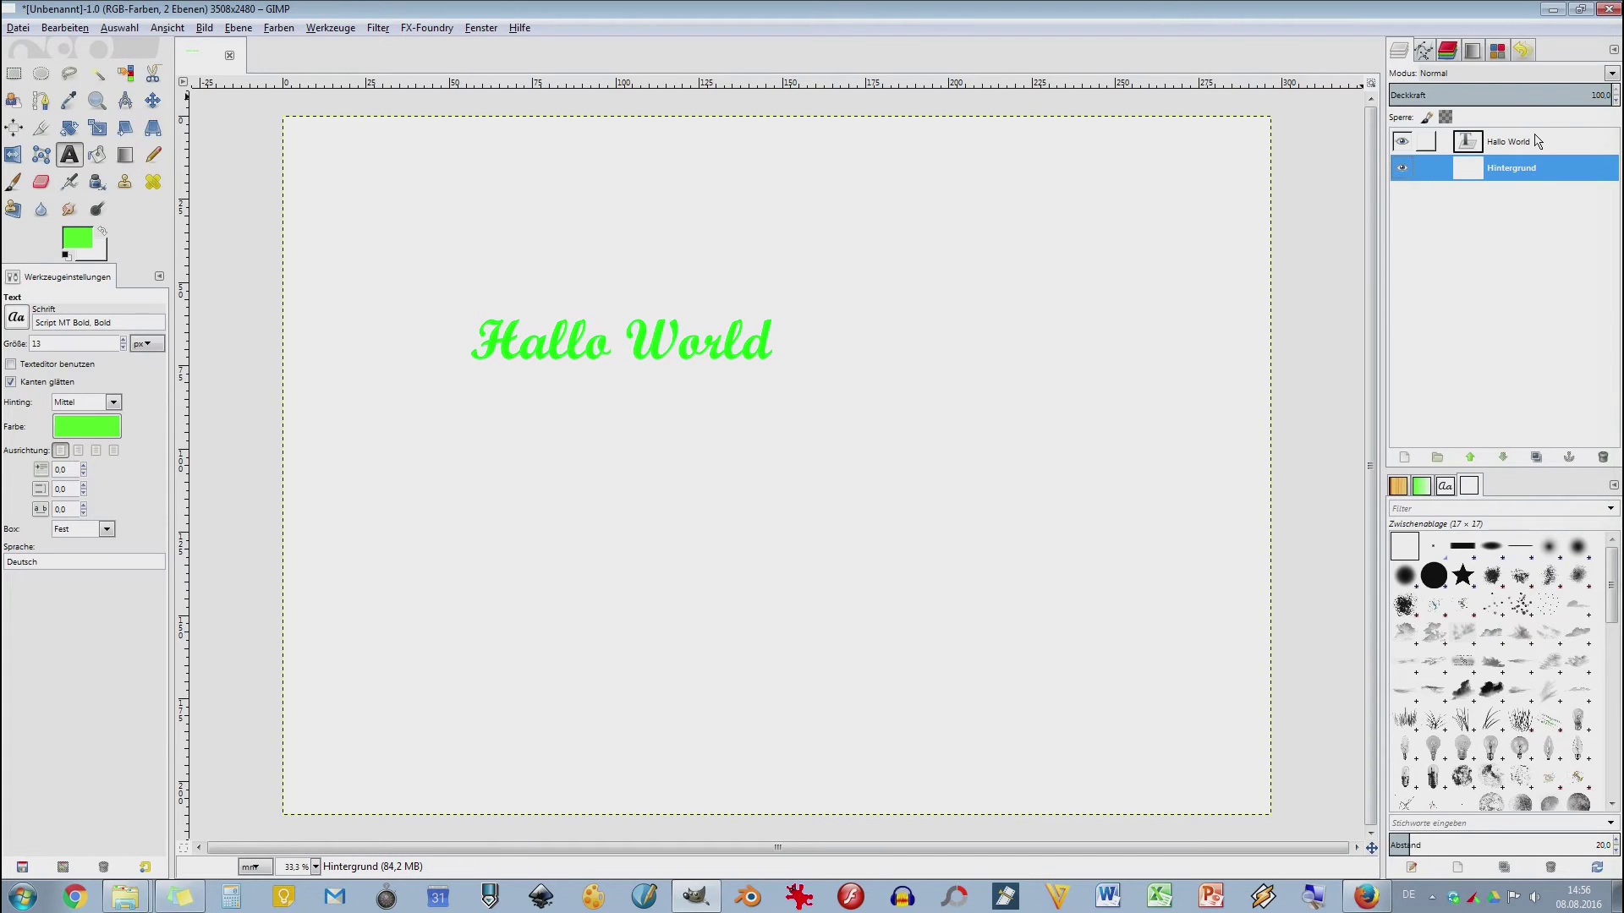
{"action": "left_click", "coordinate": [1534, 151]}
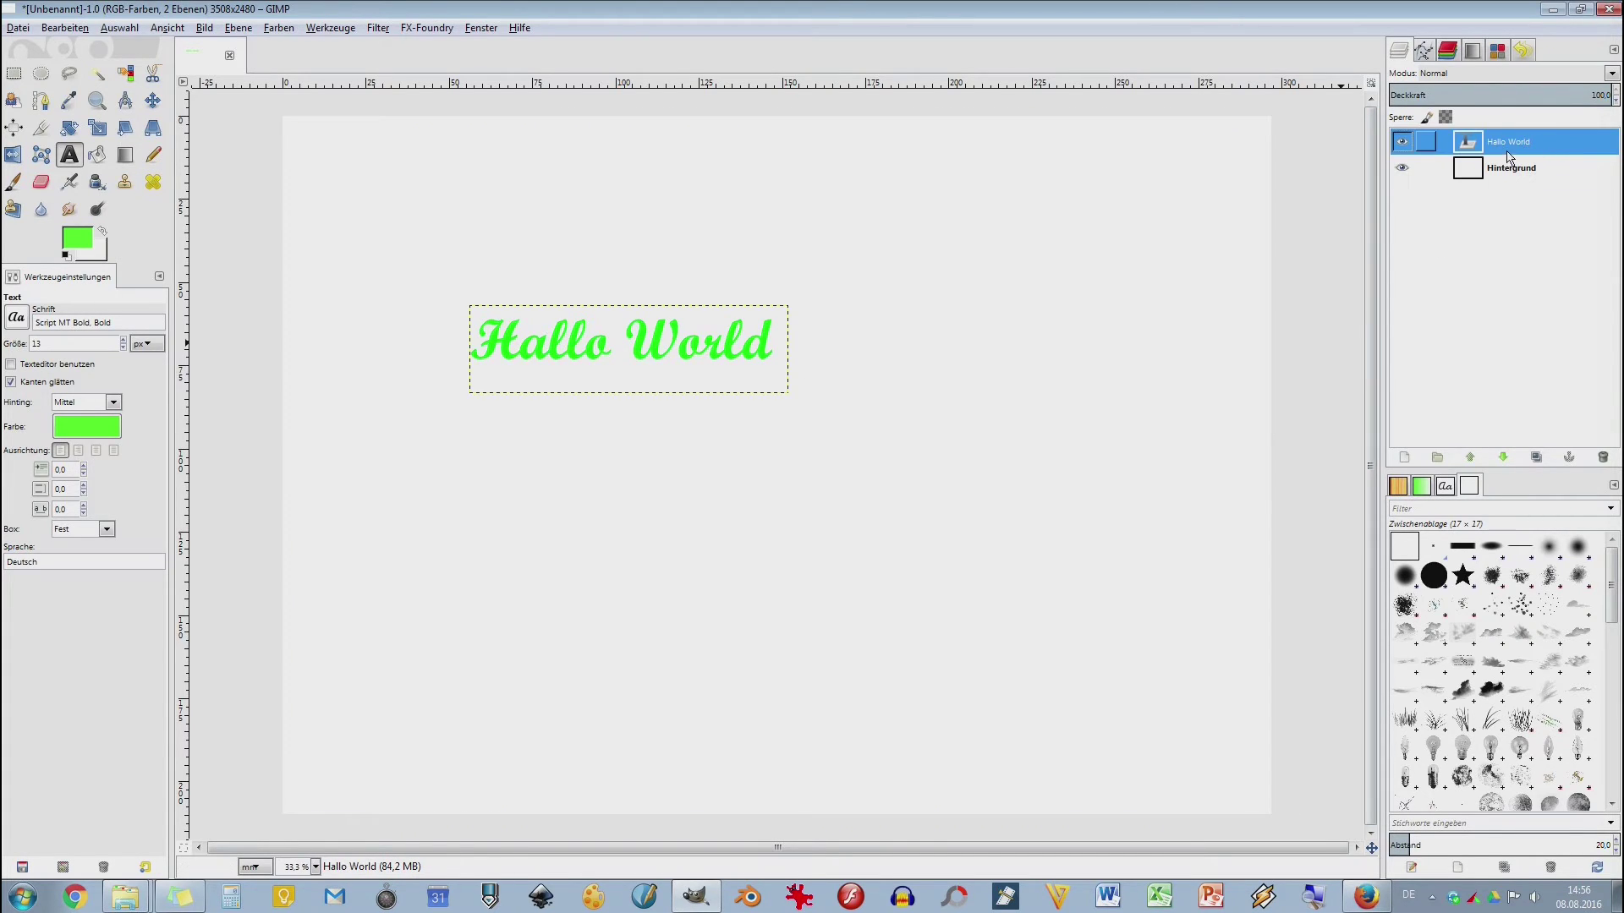
{"action": "left_click", "coordinate": [1401, 143]}
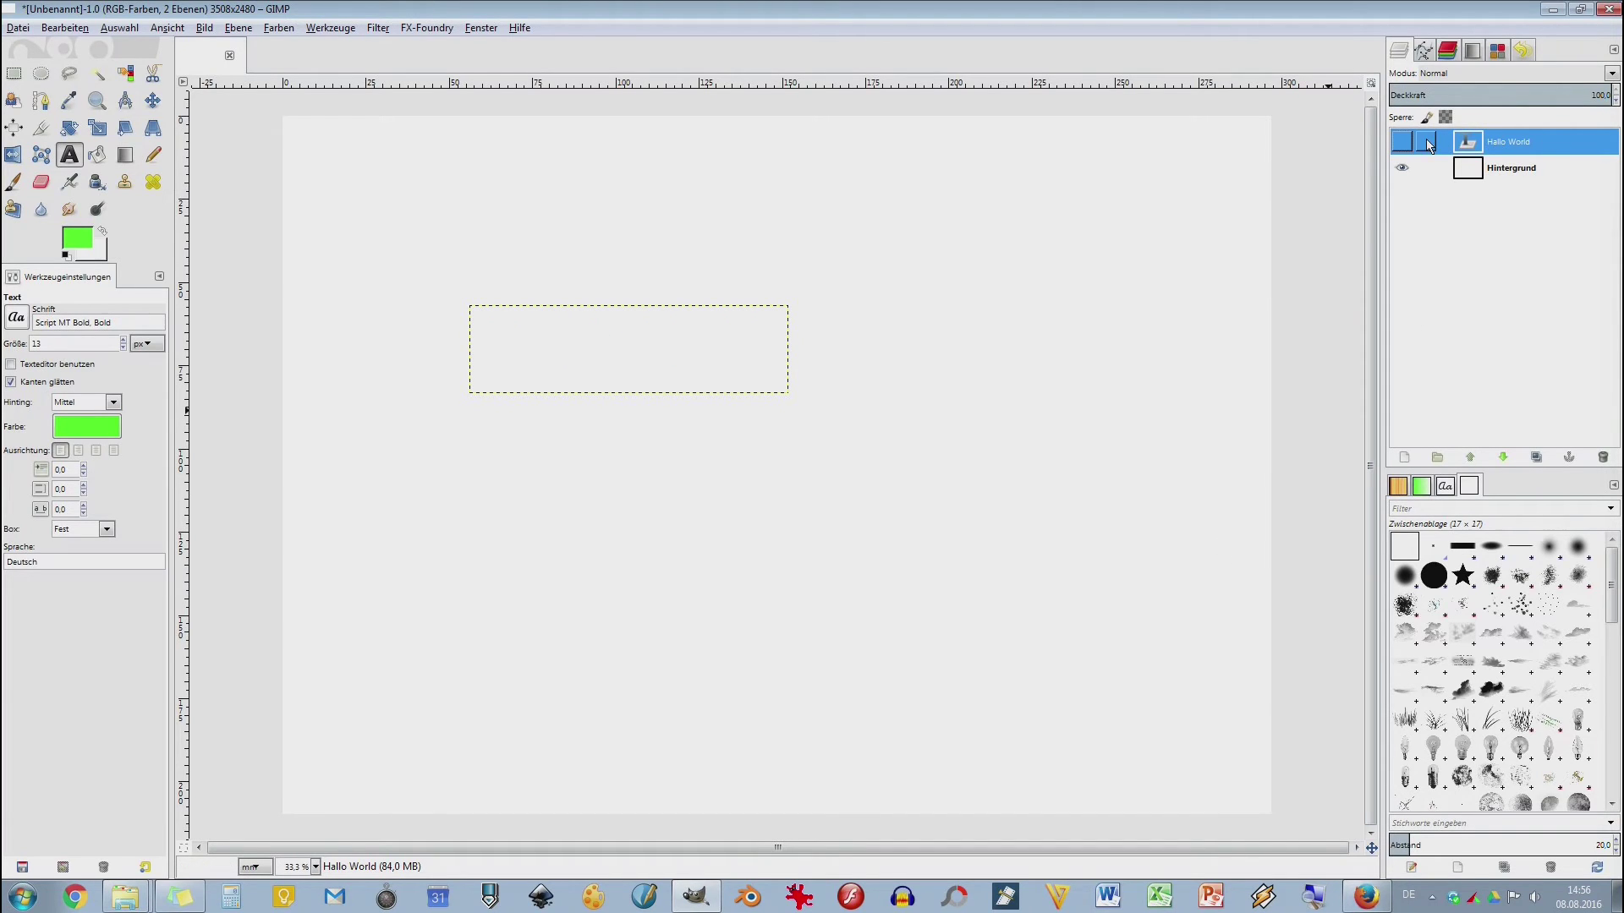
{"action": "left_click", "coordinate": [1402, 142]}
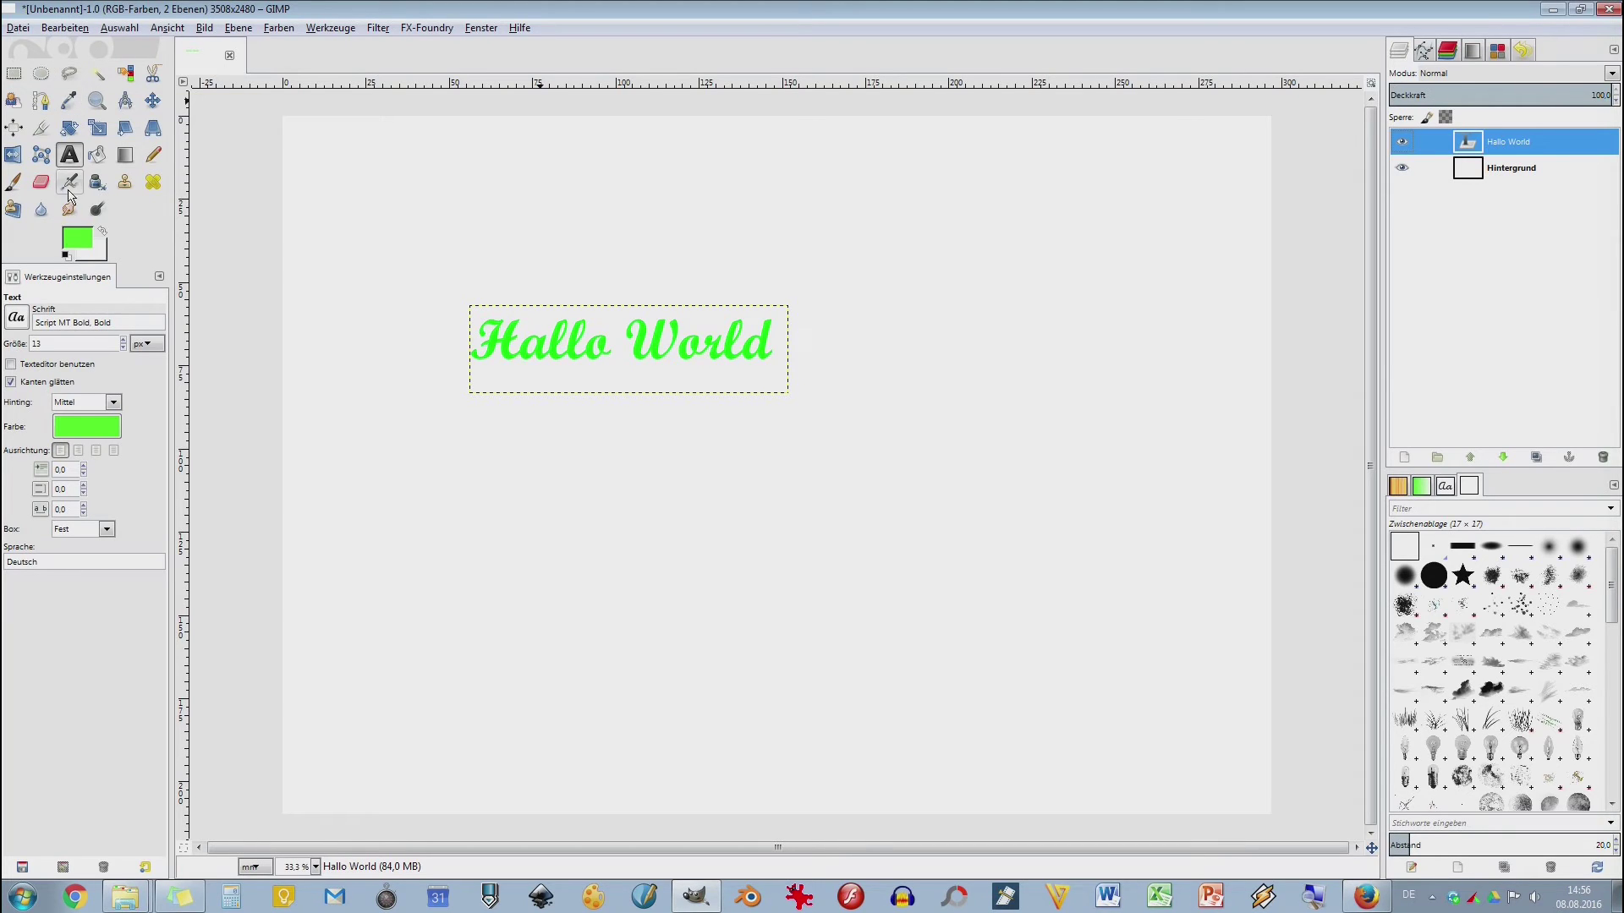
- Pick the Paintbrush with the 2. Star #1 brush
{"action": "left_click", "coordinate": [13, 183]}
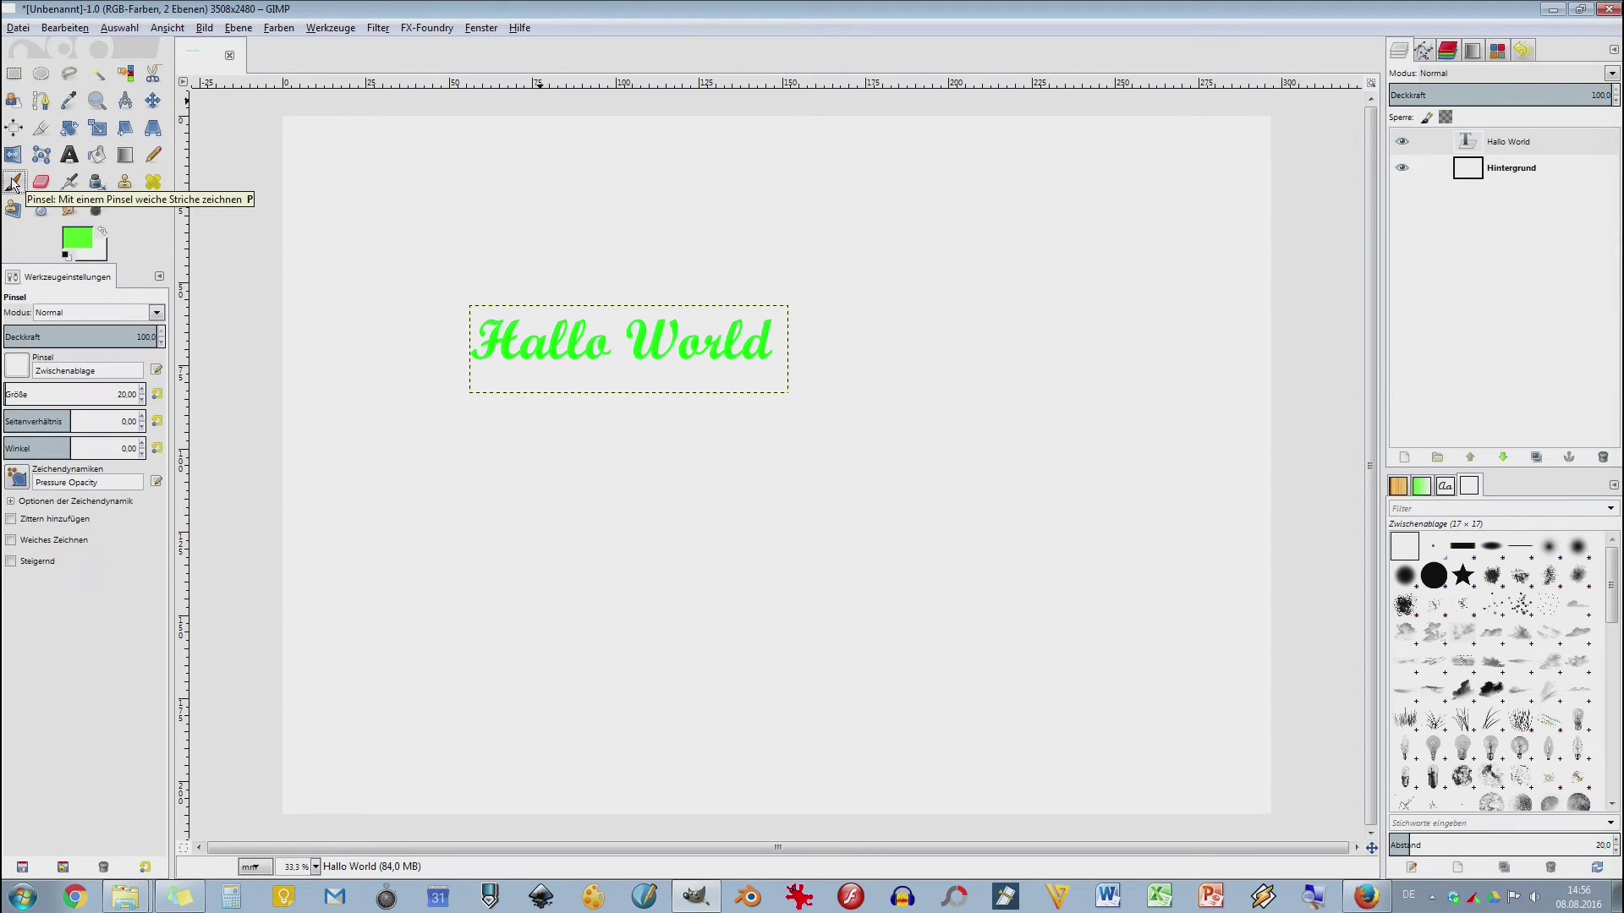
{"action": "left_click", "coordinate": [17, 365]}
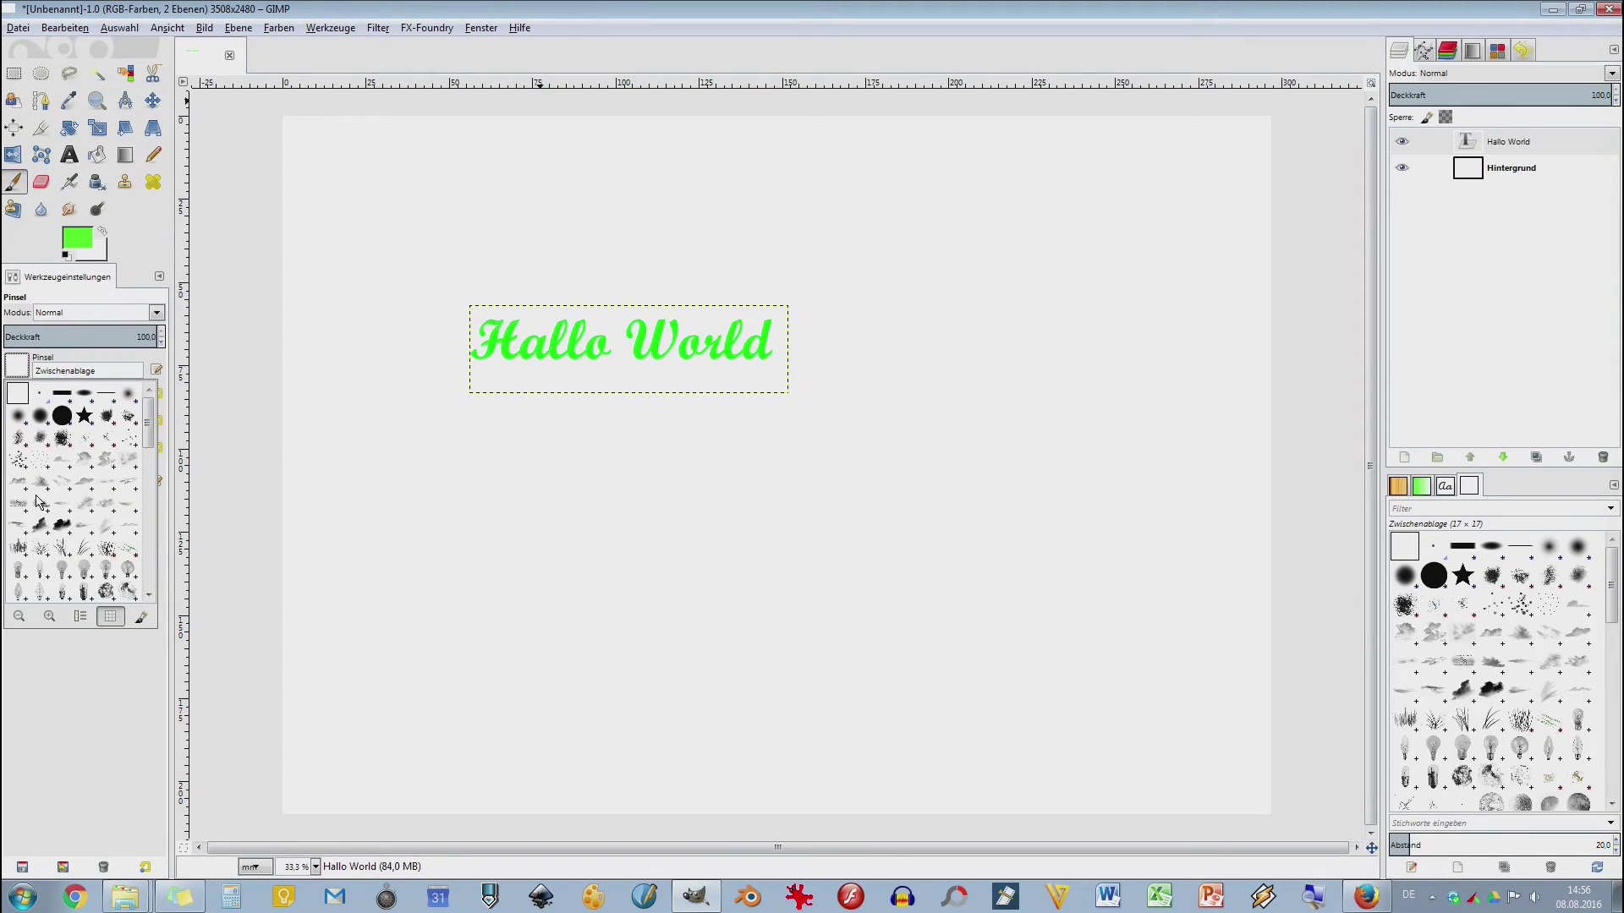
{"action": "left_click", "coordinate": [88, 420]}
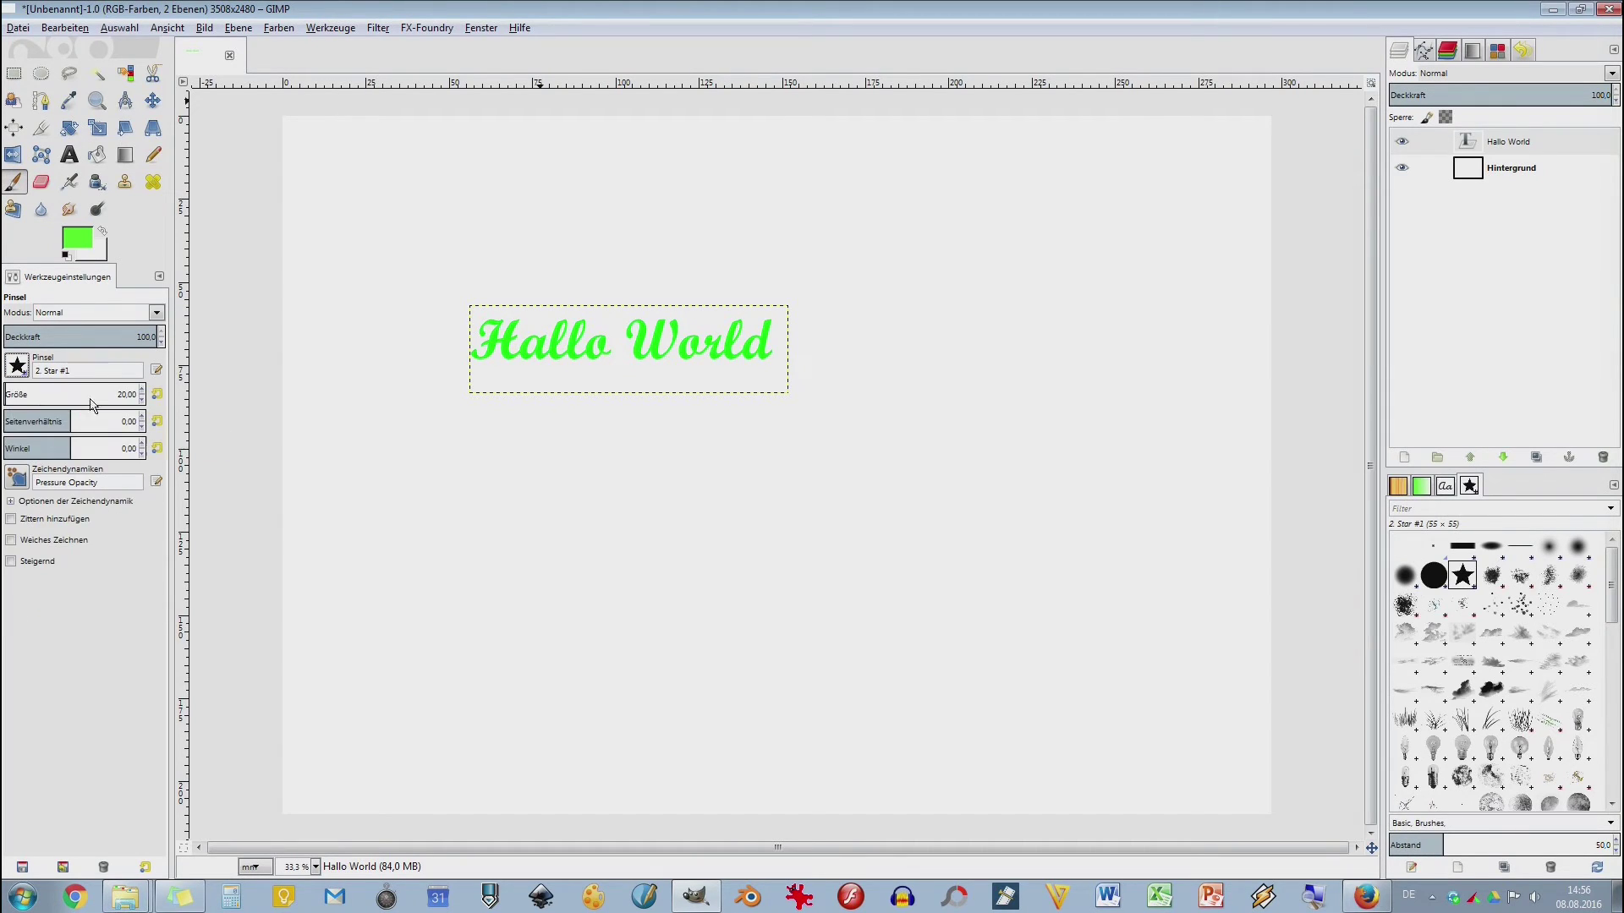
- Change the foreground colour from green to purple b764d2
{"action": "left_click", "coordinate": [82, 245]}
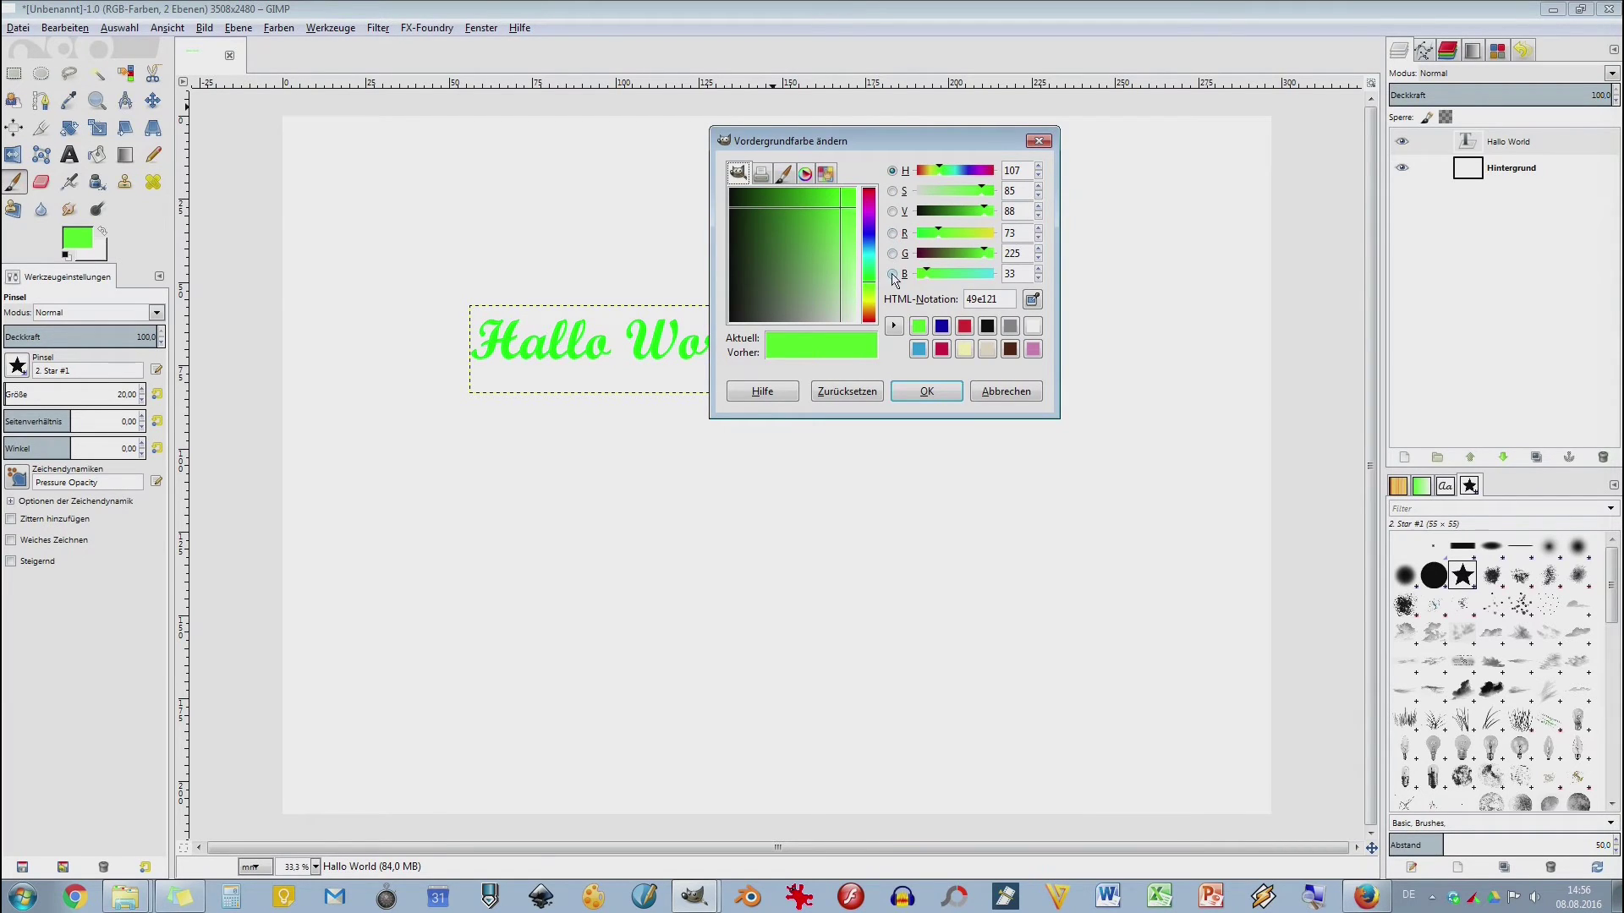
{"action": "left_click", "coordinate": [804, 173]}
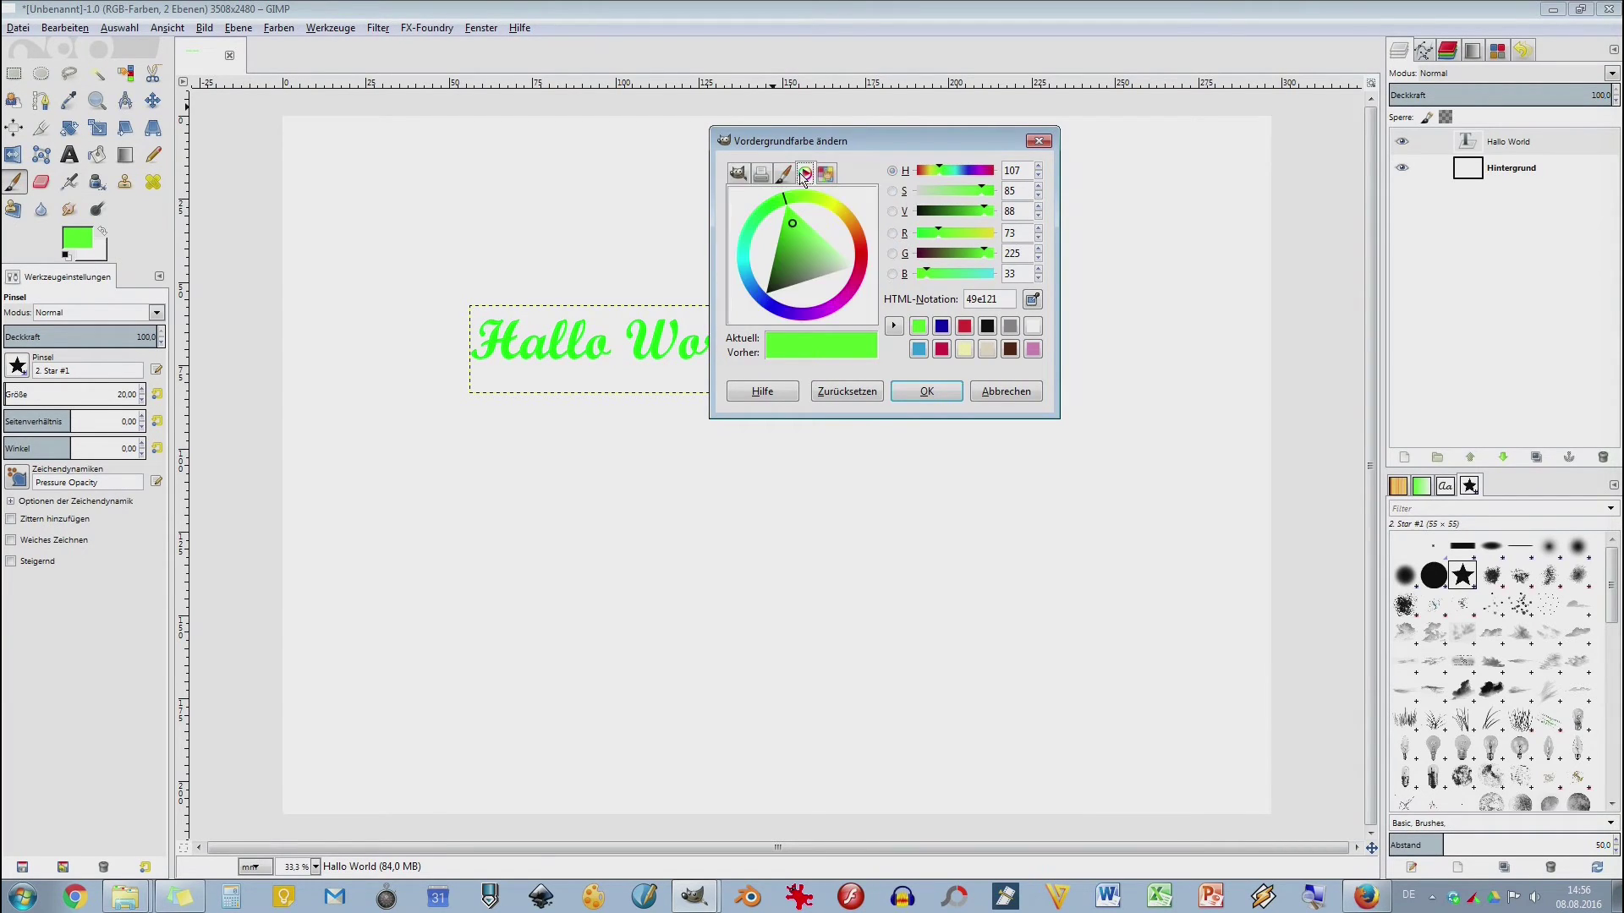
{"action": "left_click", "coordinate": [826, 174]}
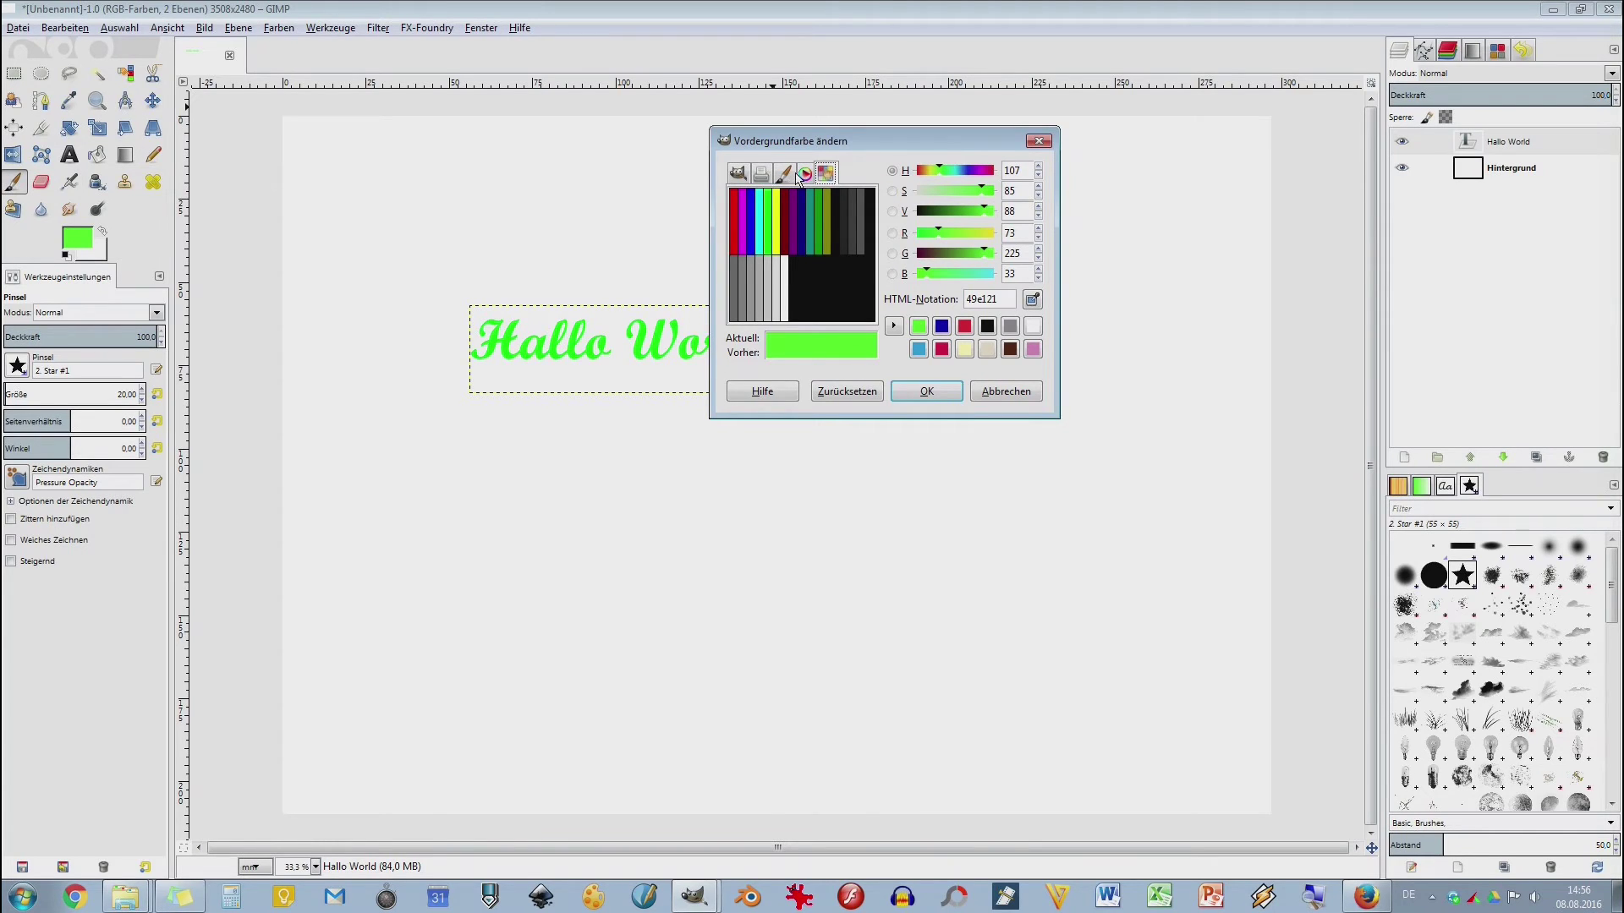
{"action": "left_click", "coordinate": [739, 174]}
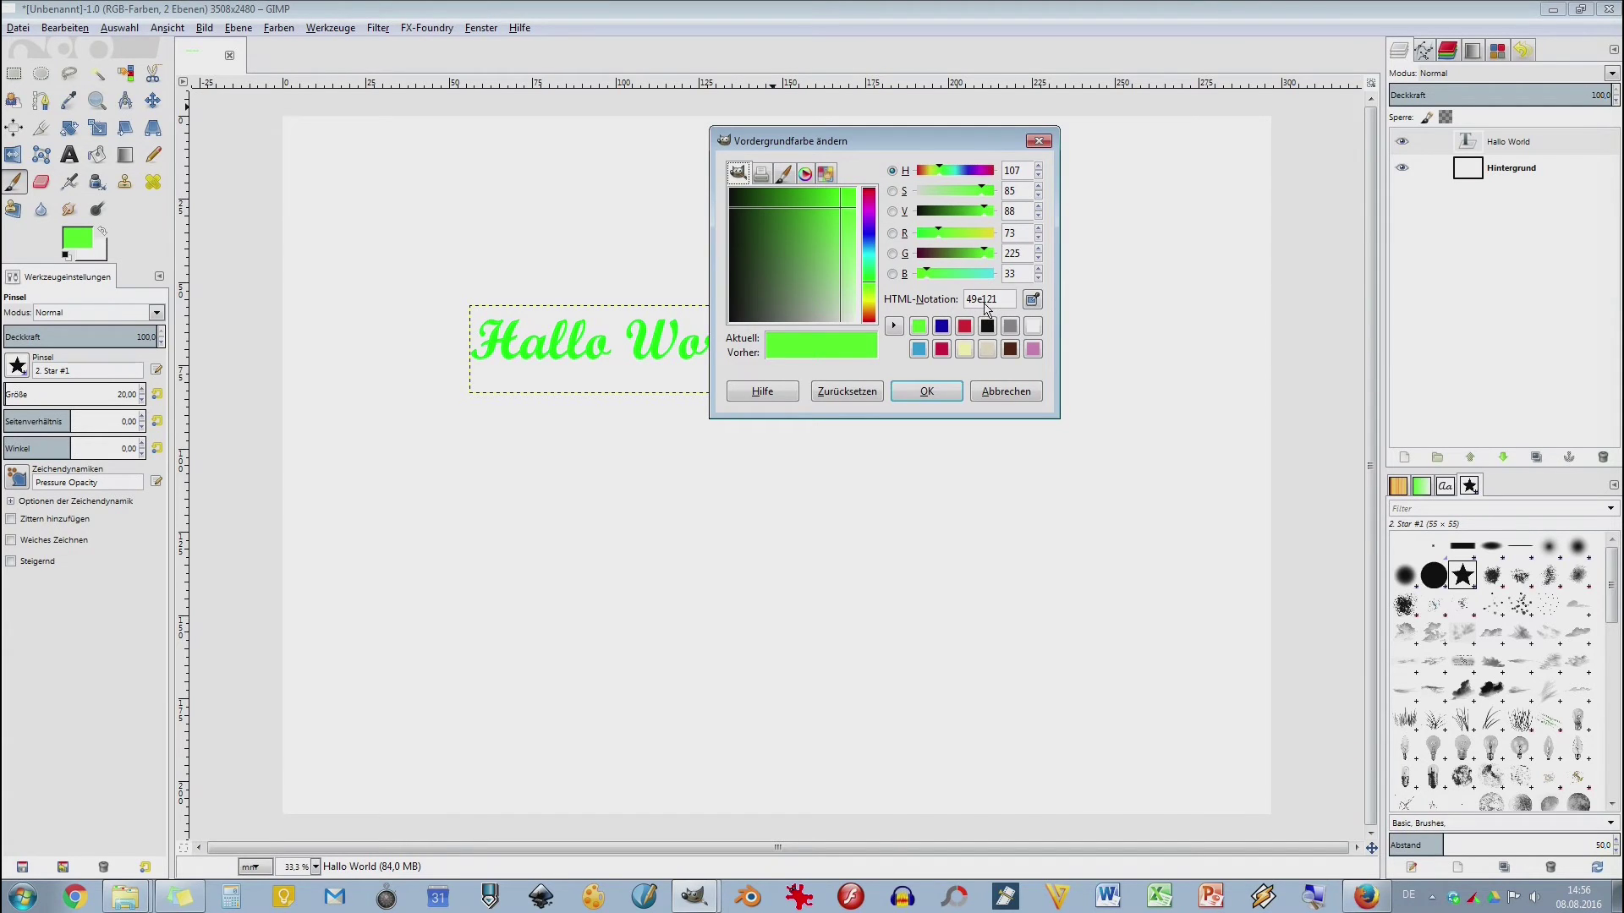
{"action": "left_click", "coordinate": [832, 251]}
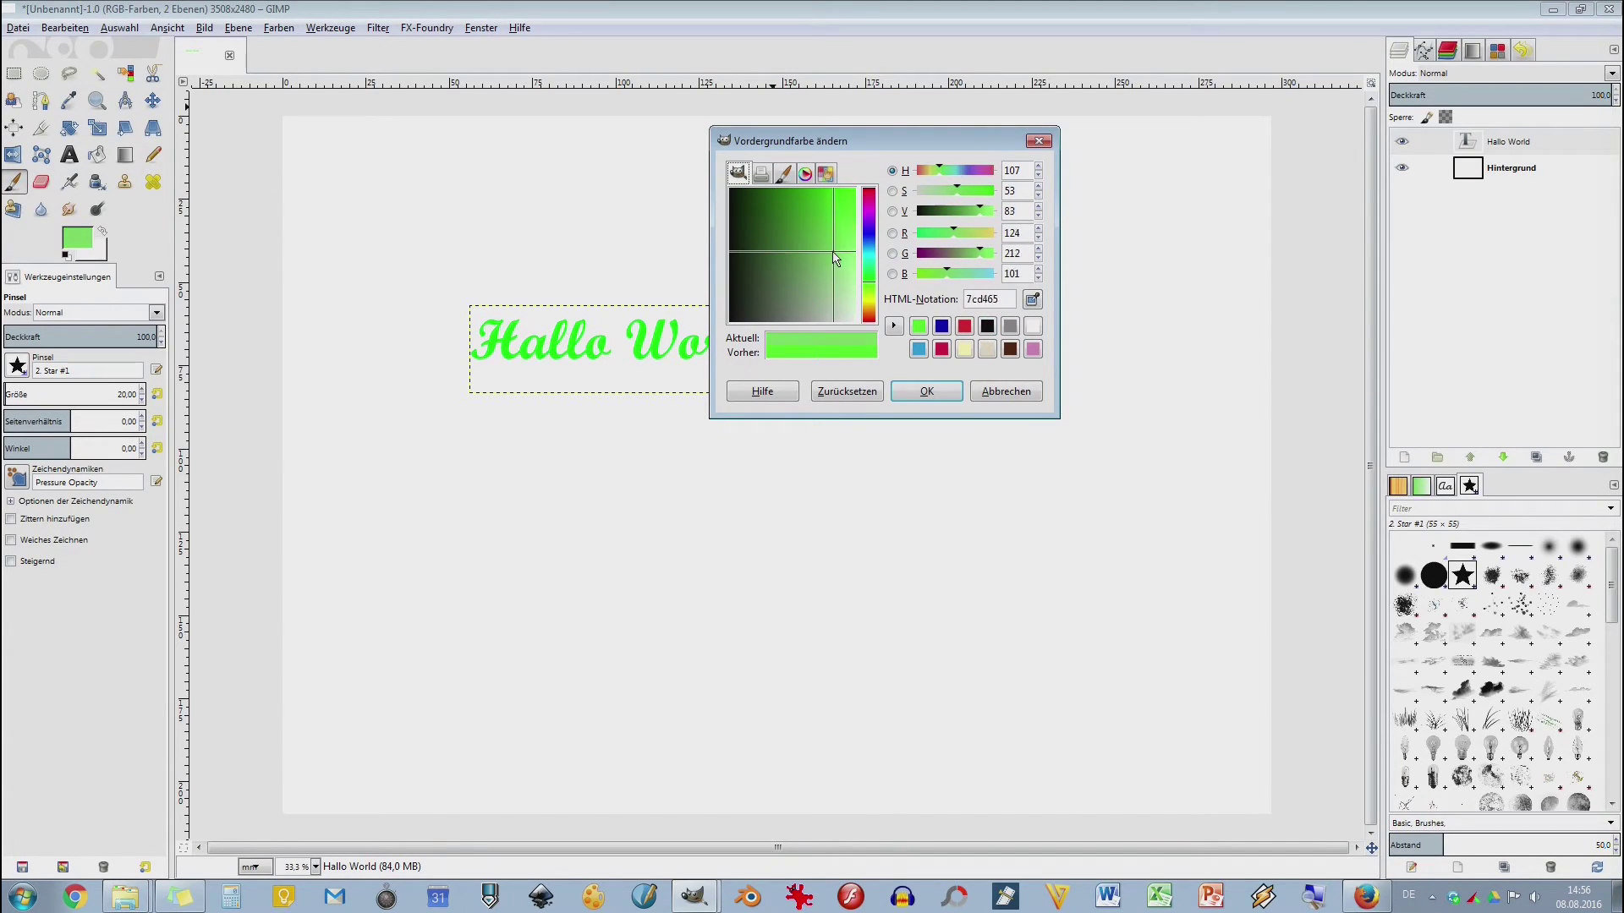
{"action": "left_click", "coordinate": [867, 216]}
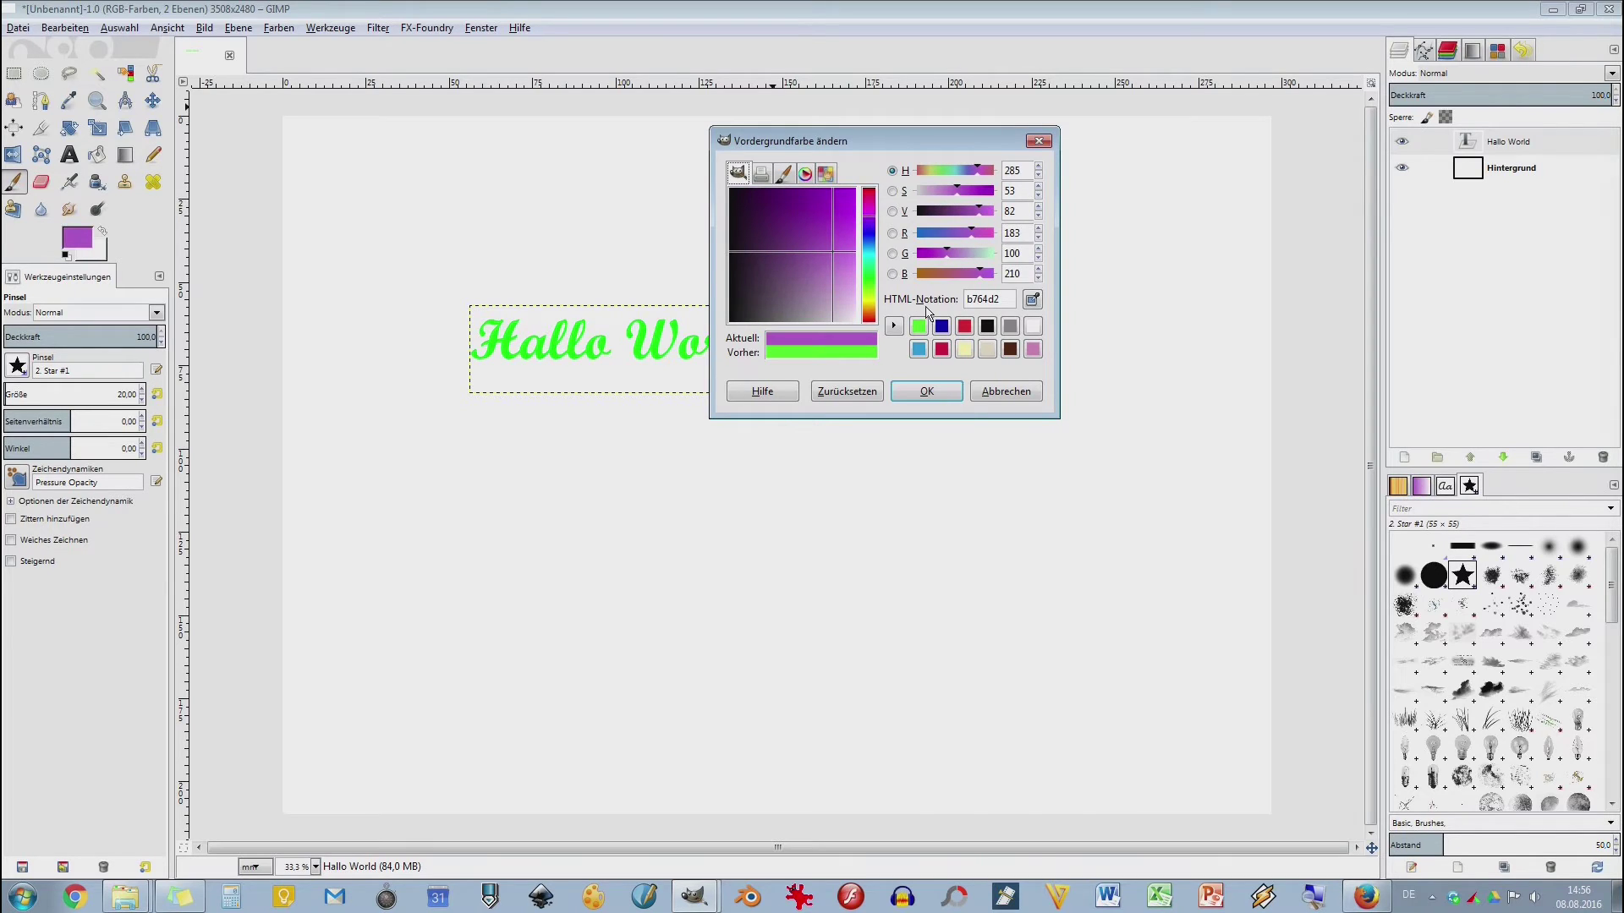
{"action": "left_click", "coordinate": [930, 390]}
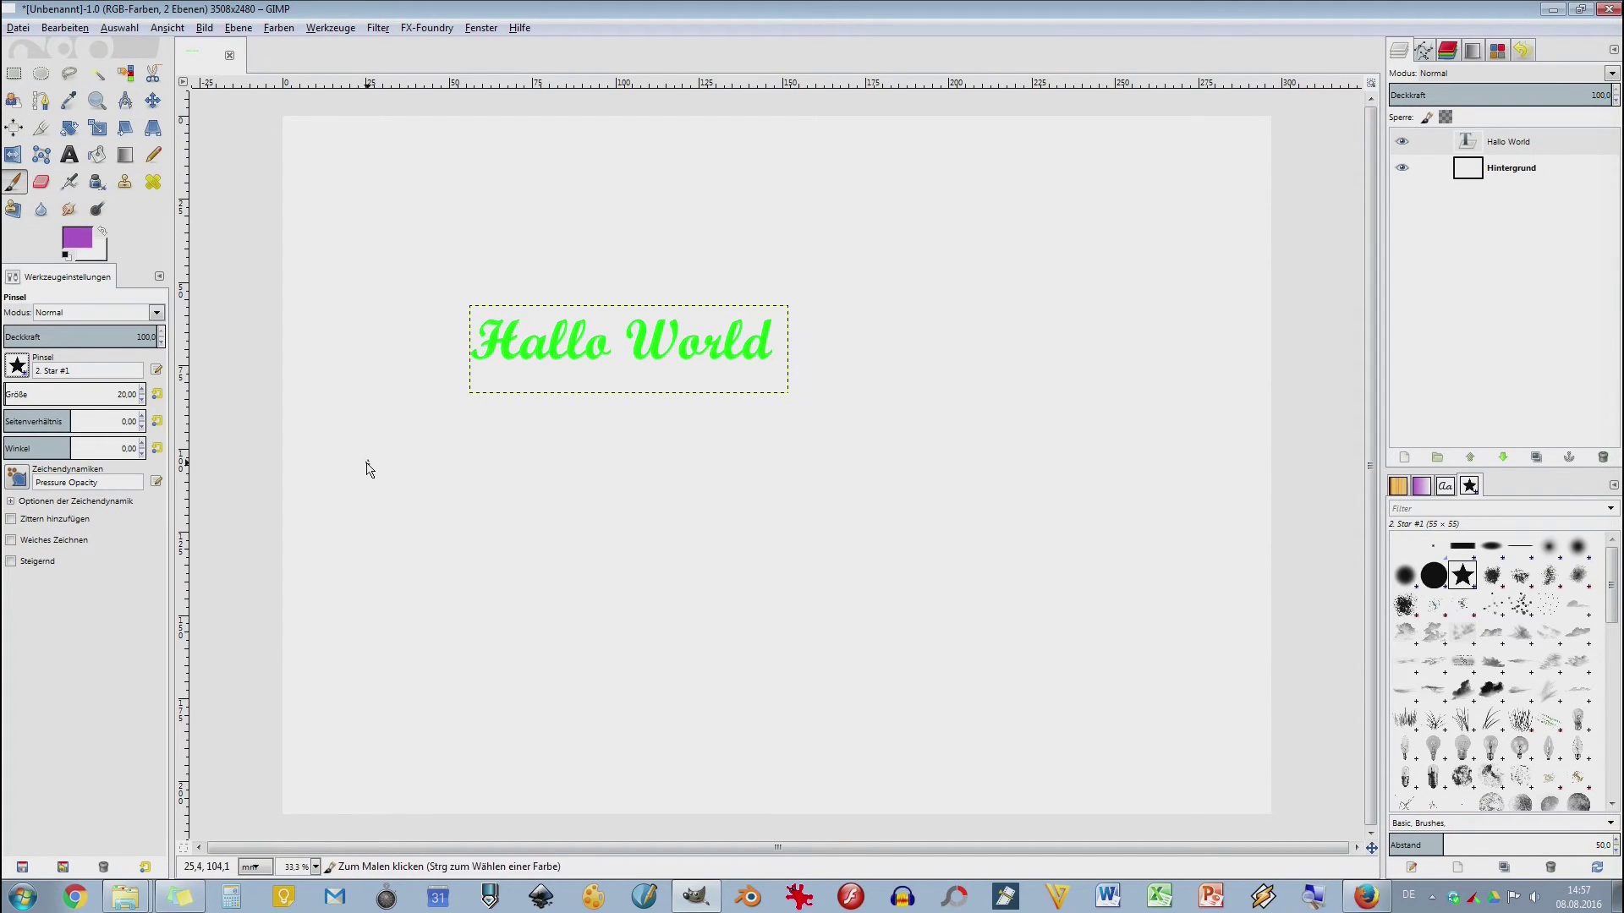
- Enlarge the Star #1 brush size to 710.98
{"action": "left_click", "coordinate": [18, 367]}
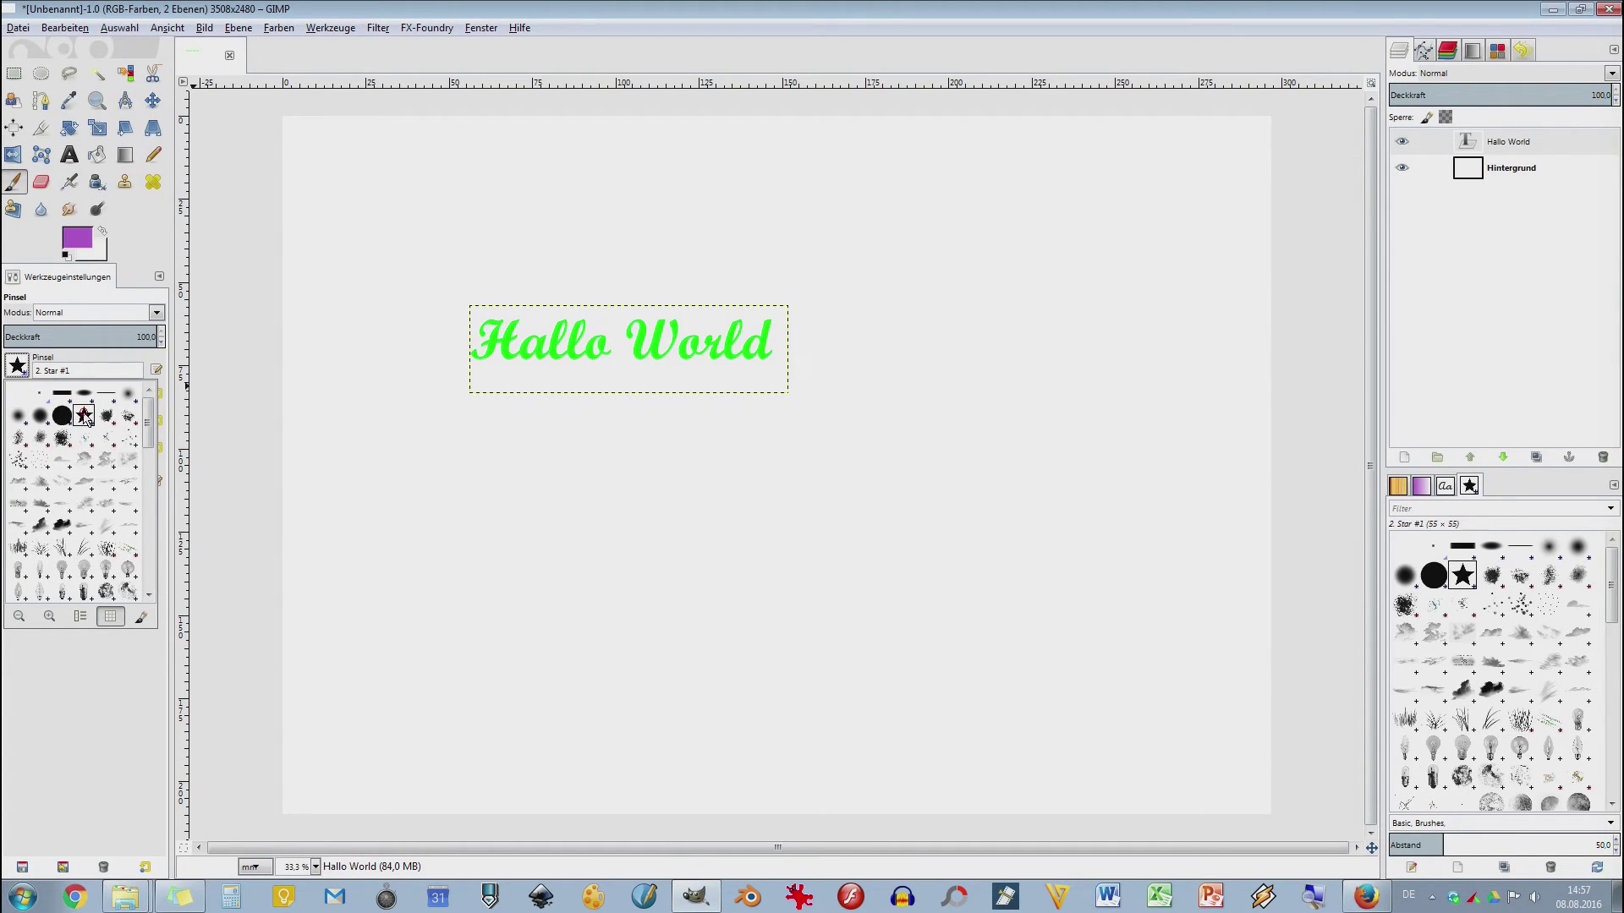
{"action": "left_click", "coordinate": [225, 446]}
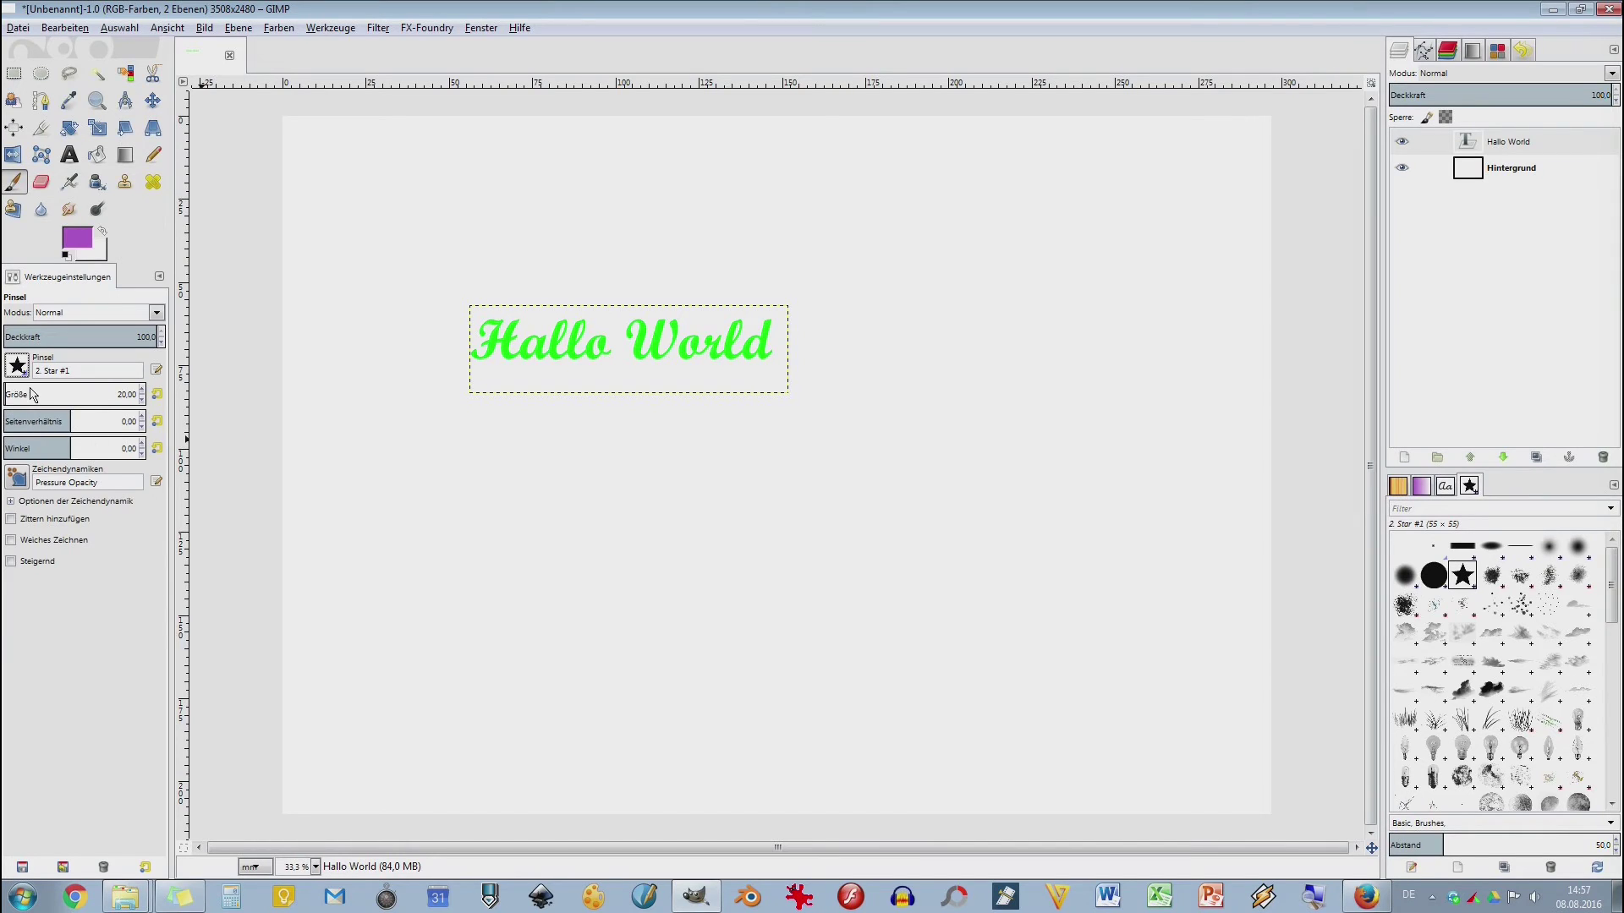
{"action": "left_click_drag", "start_coordinate": [32, 396], "coordinate": [101, 395]}
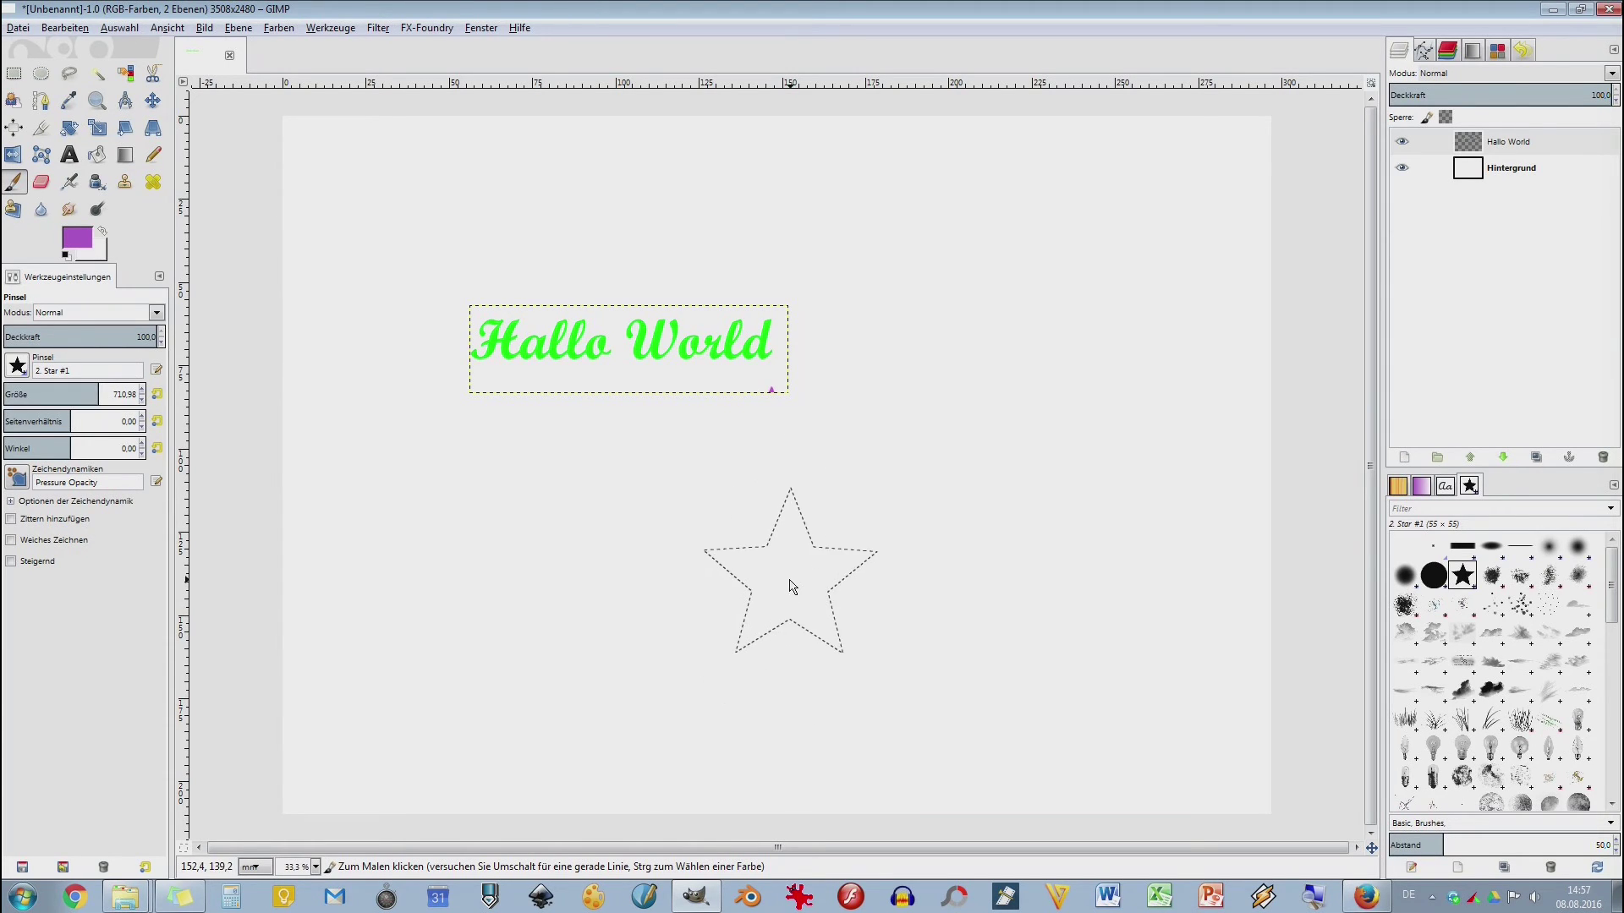
- Stamp four purple stars, two of them on the active Hallo World layer
{"action": "left_click", "coordinate": [726, 475]}
{"action": "left_click", "coordinate": [655, 473]}
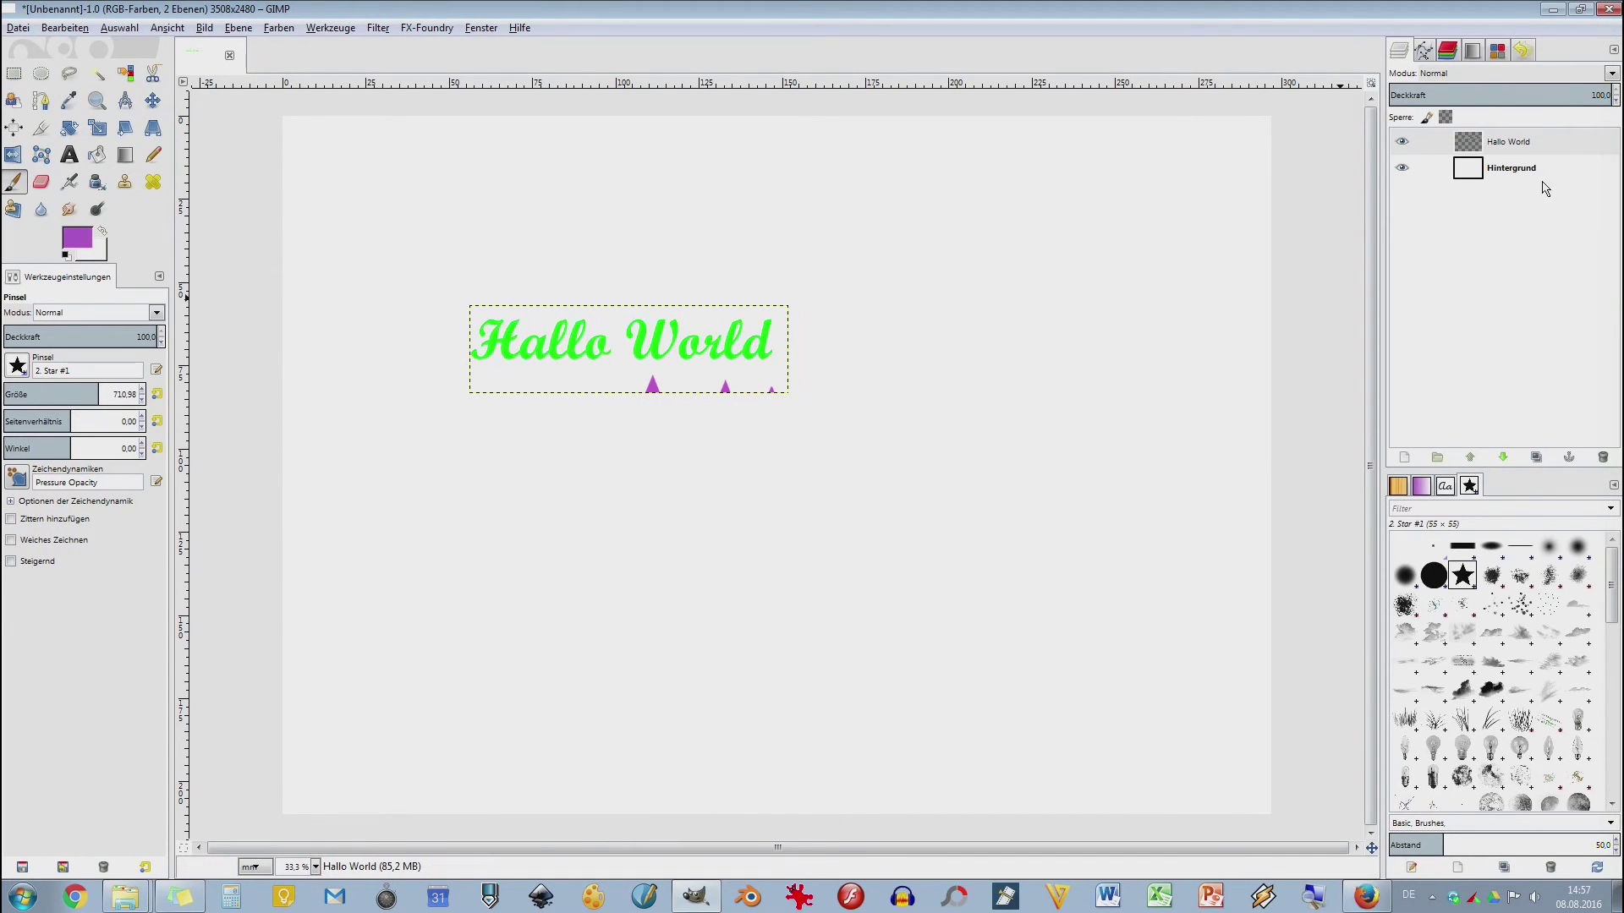
{"action": "left_click", "coordinate": [1527, 153]}
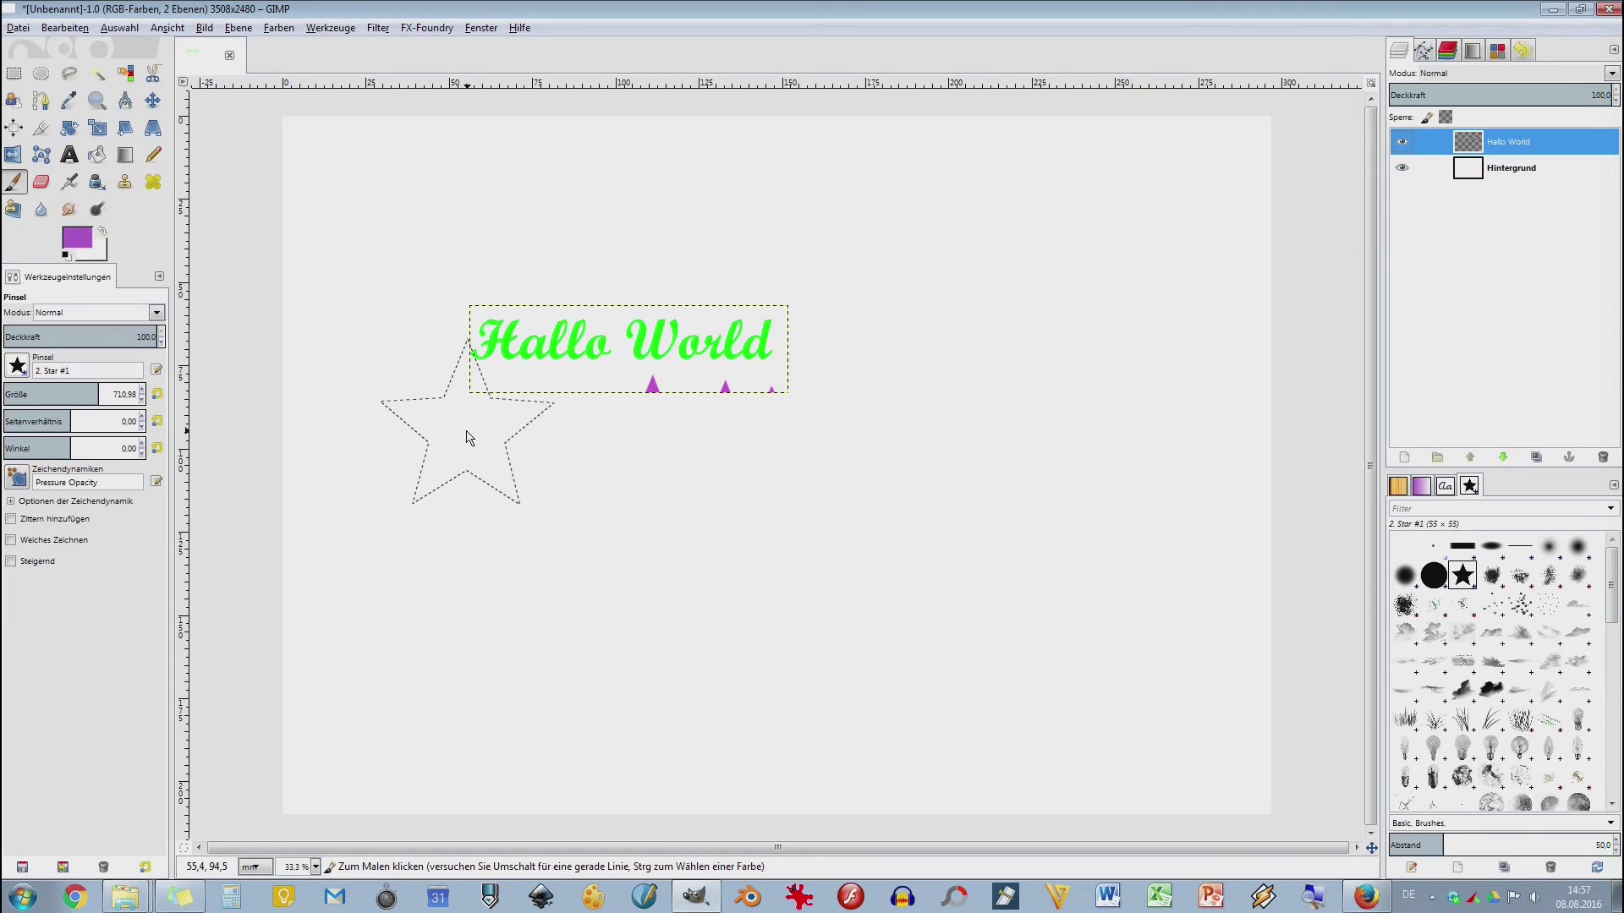
{"action": "left_click", "coordinate": [466, 437]}
{"action": "left_click", "coordinate": [864, 338]}
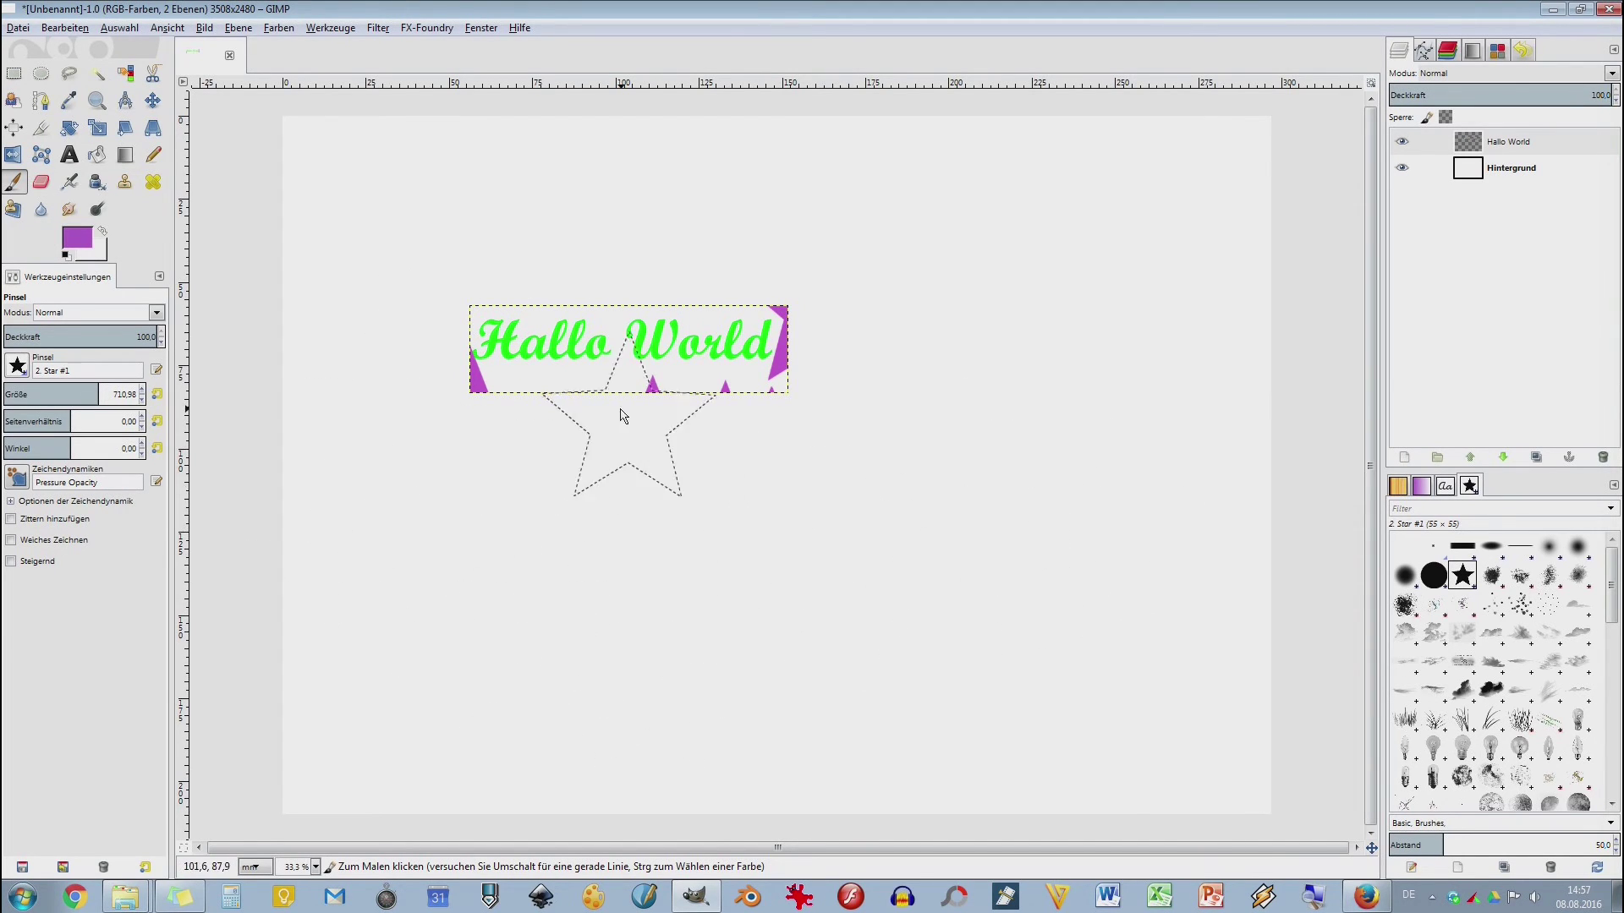
{"action": "left_click", "coordinate": [141, 32]}
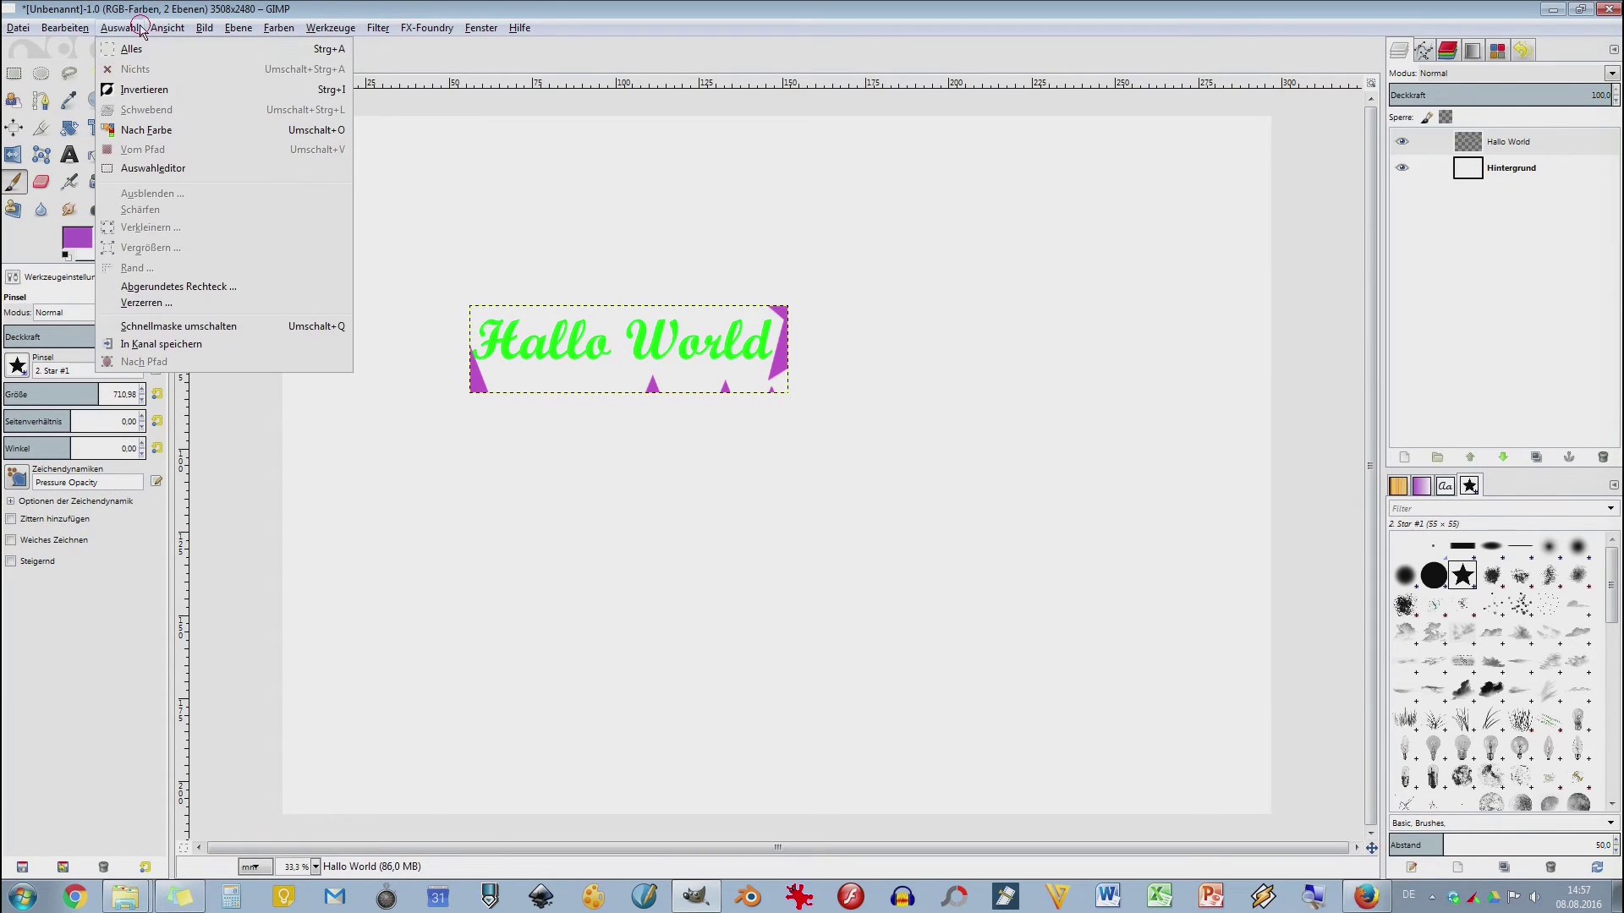
- Make the Hintergrund layer active and stamp a purple star on it
{"action": "left_click", "coordinate": [962, 297]}
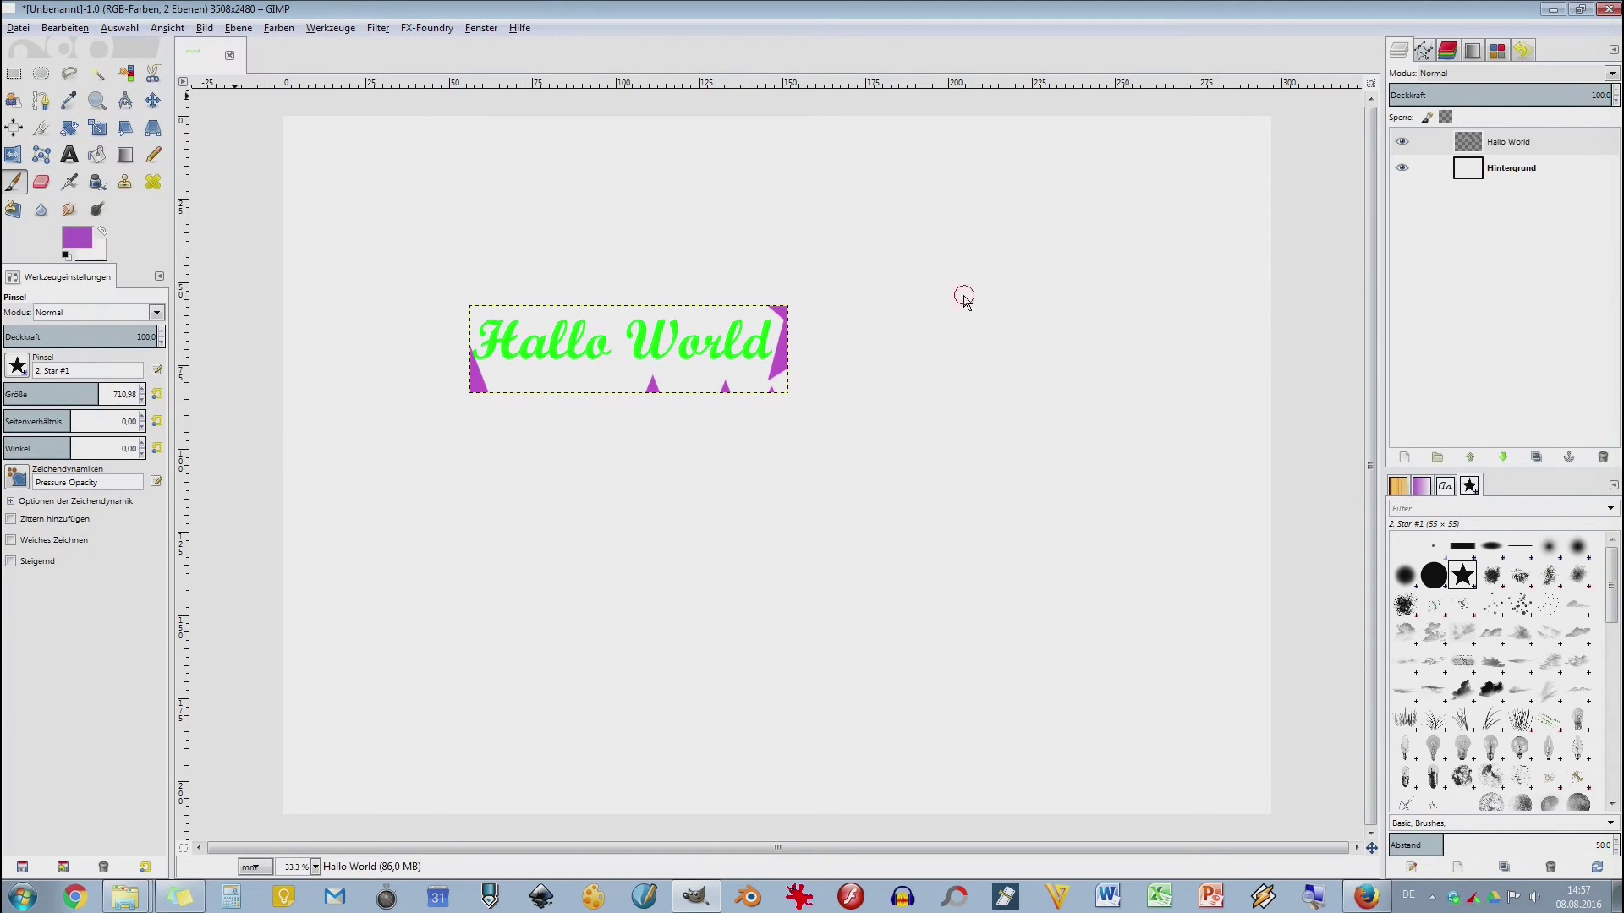
{"action": "key", "text": "Page_Down"}
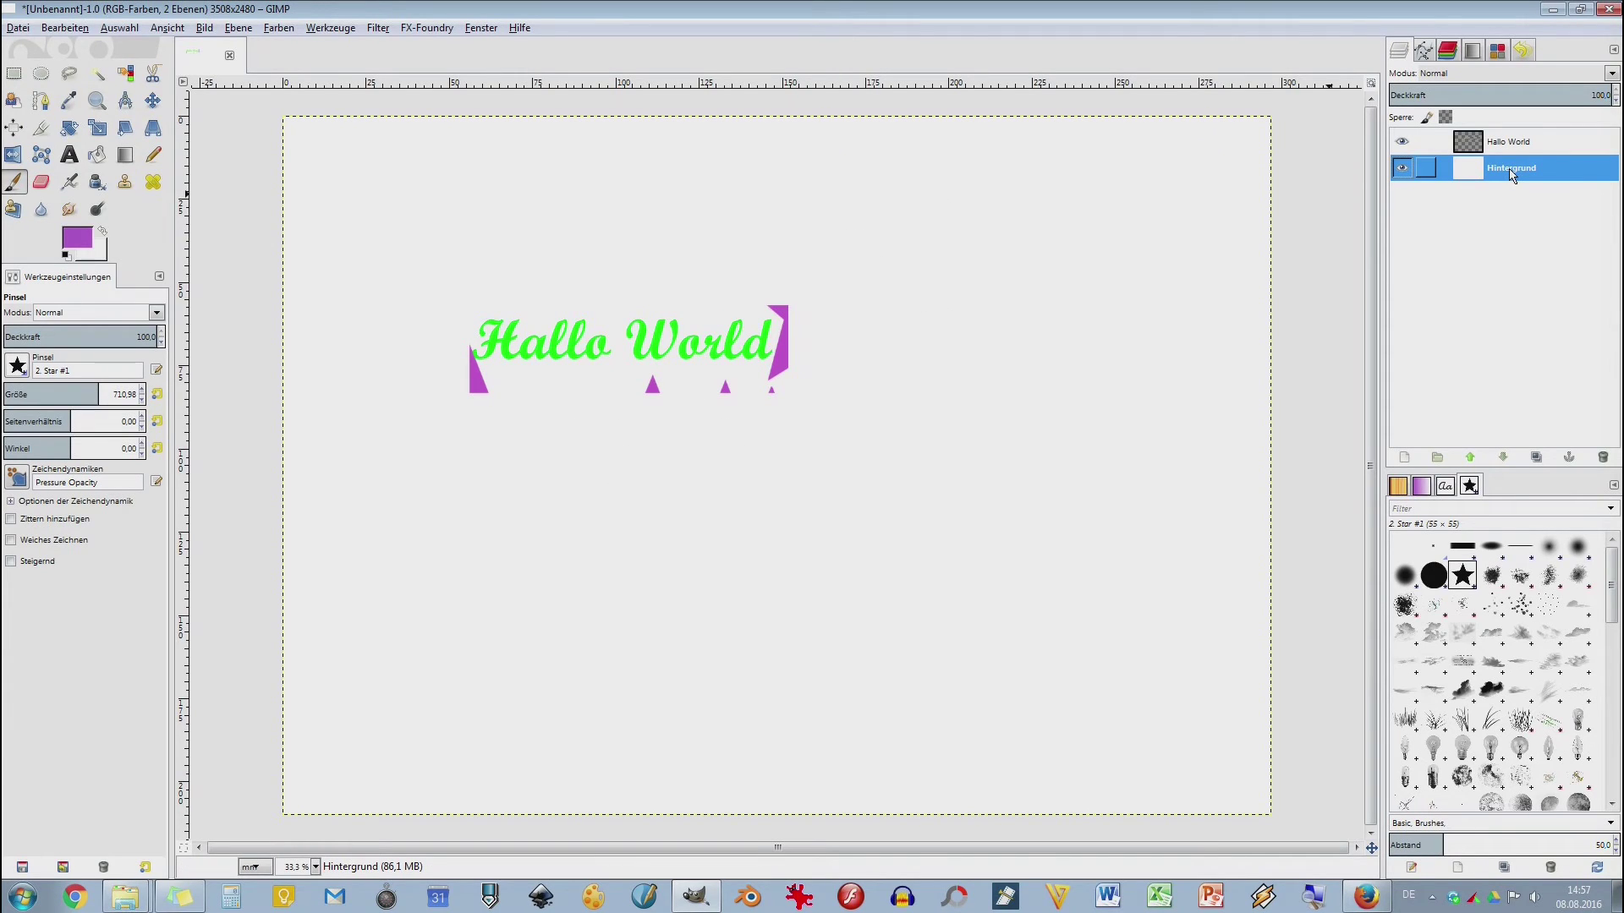
{"action": "left_click", "coordinate": [775, 643]}
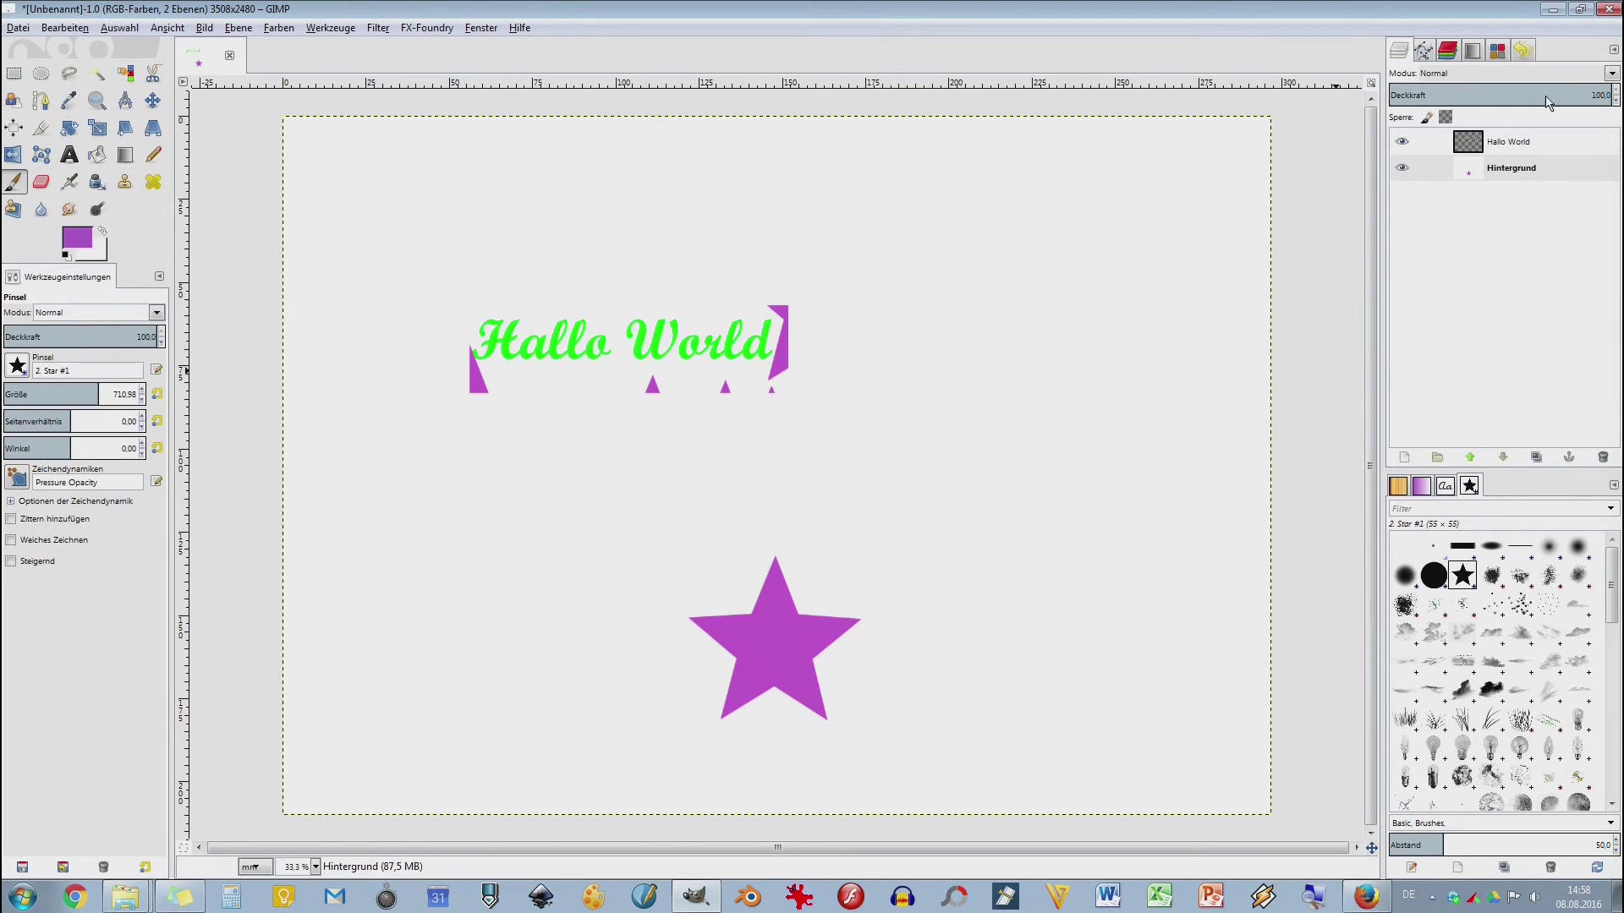
- Roll the Undo History back to the Objektsichtbarkeit entry, removing all purple star stamps
{"action": "left_click", "coordinate": [1521, 52]}
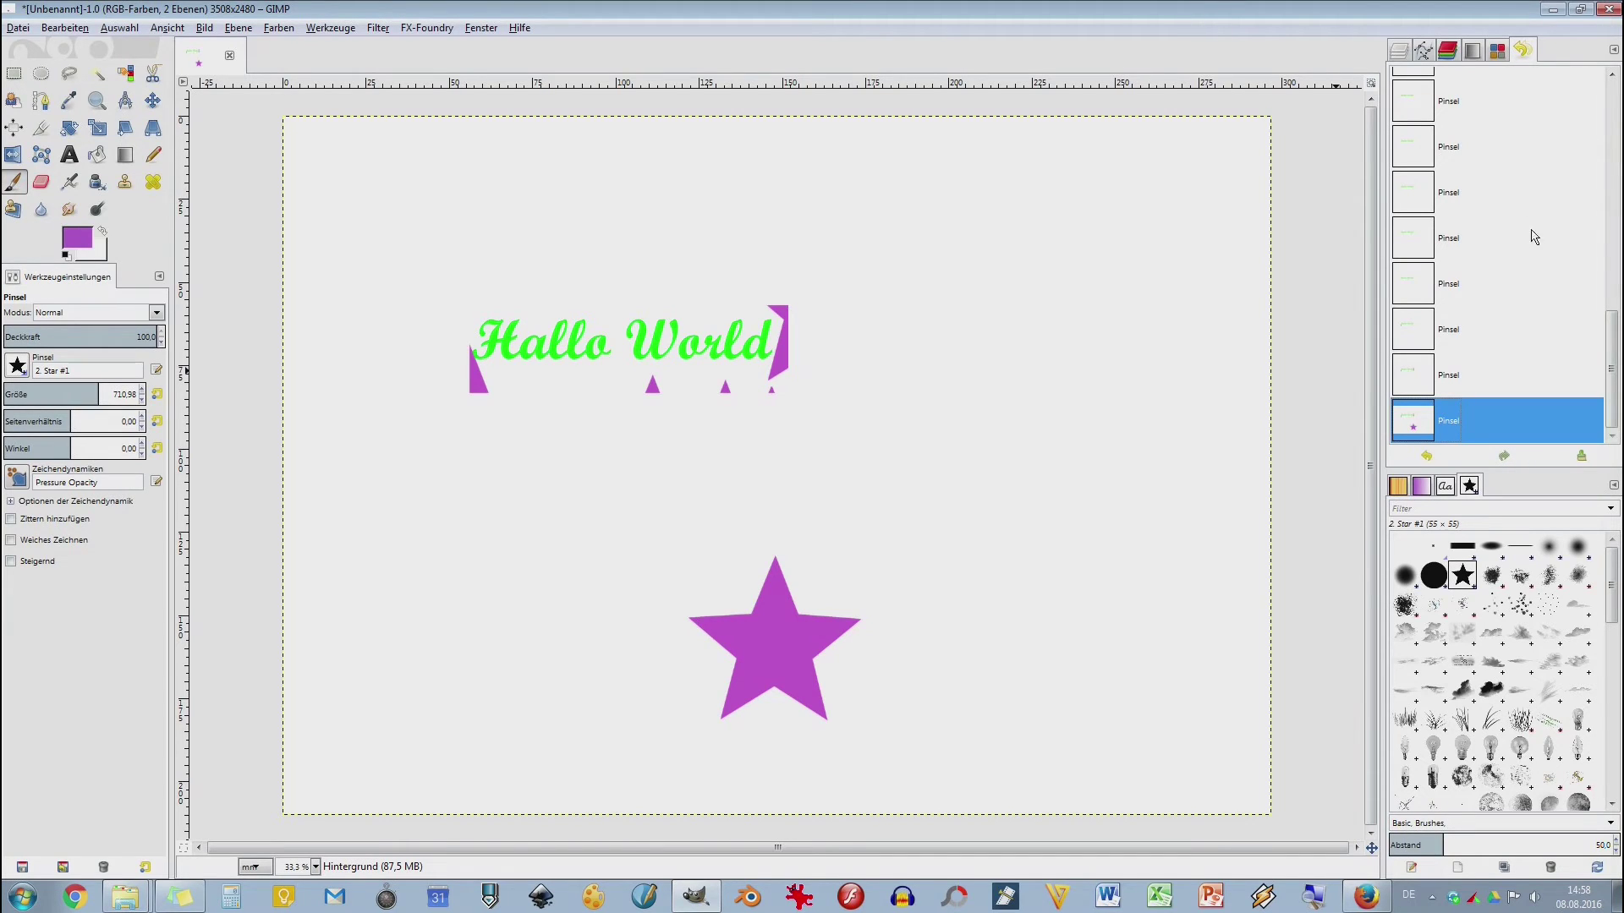
{"action": "mouse_move", "coordinate": [1613, 353]}
{"action": "left_mouse_down"}
{"action": "mouse_move", "coordinate": [1612, 308]}
{"action": "mouse_move", "coordinate": [1610, 353]}
{"action": "left_mouse_up"}
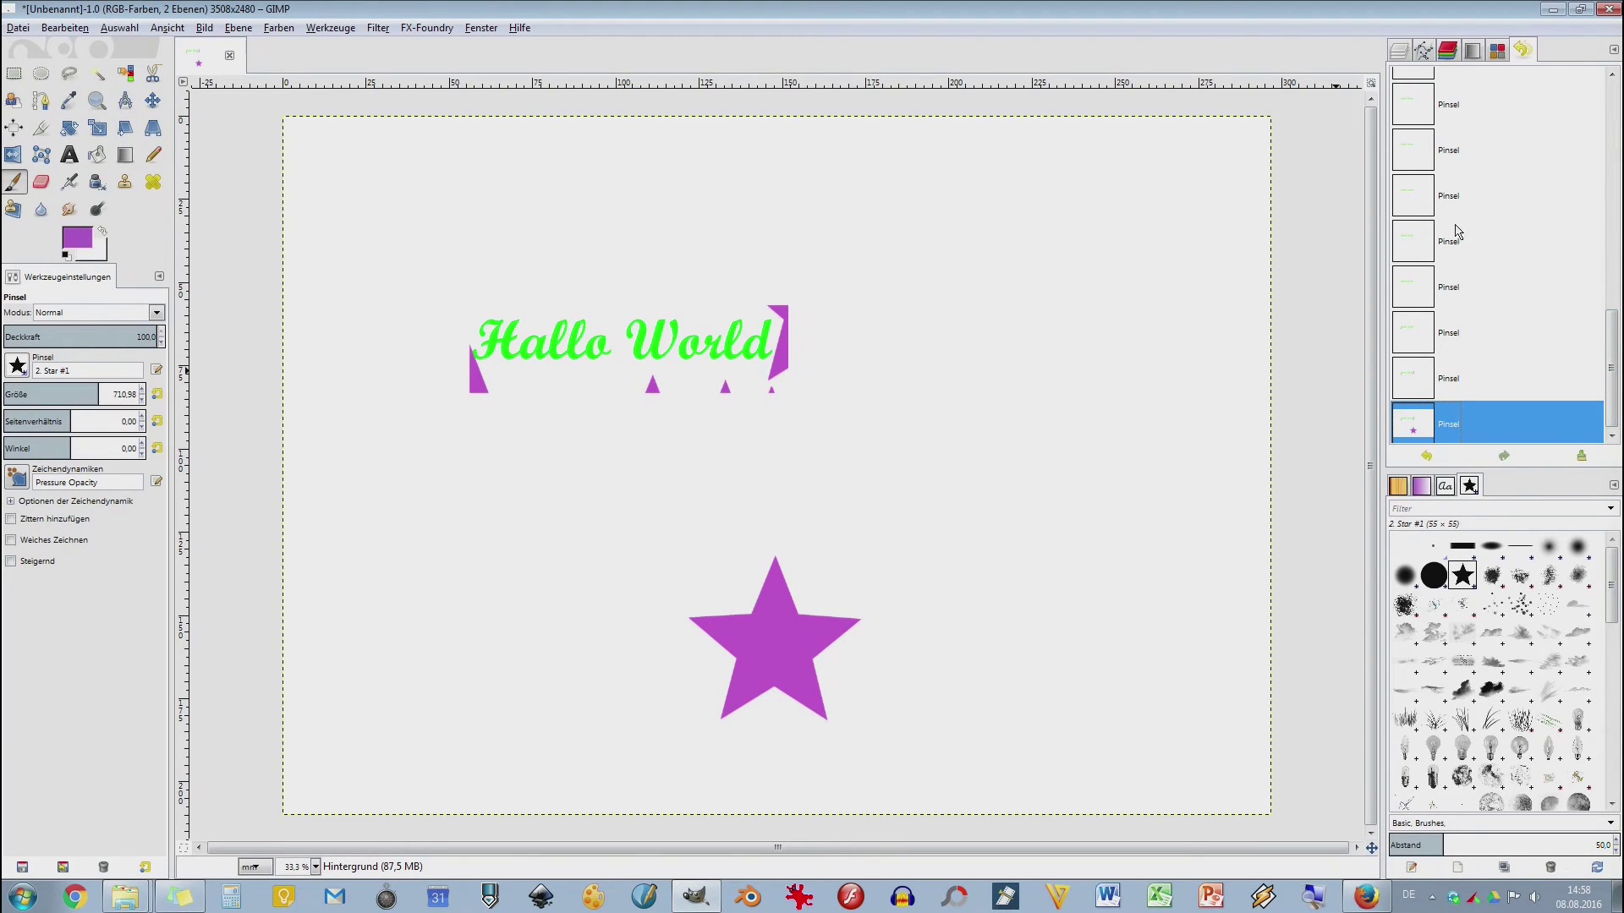
{"action": "left_click_drag", "start_coordinate": [1612, 374], "coordinate": [1612, 302]}
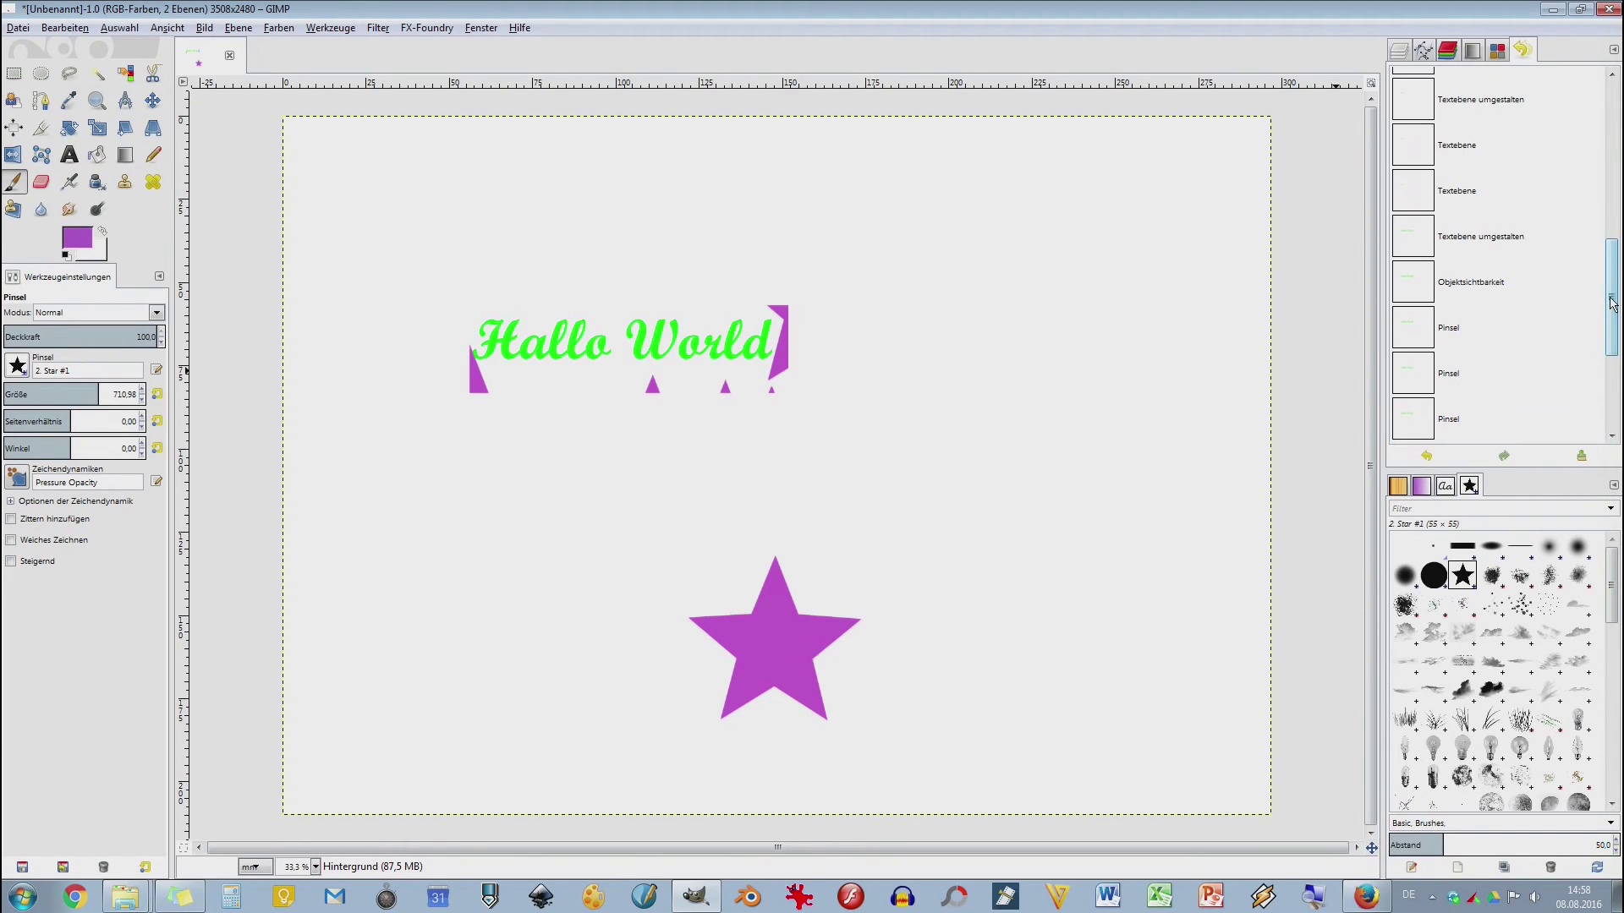
{"action": "left_click", "coordinate": [1445, 298]}
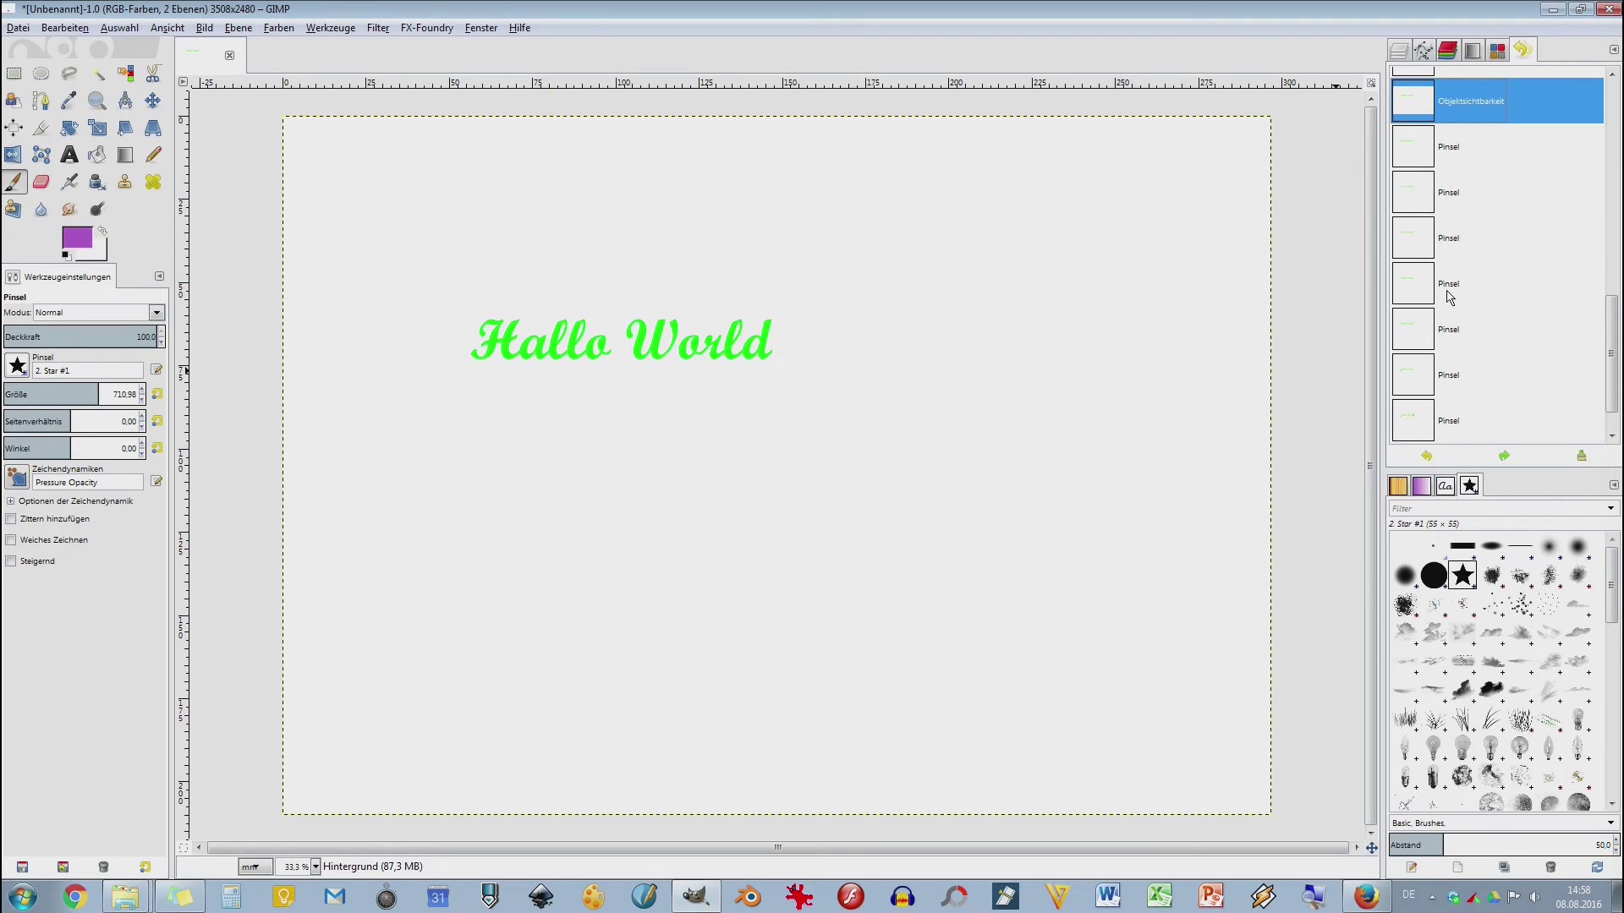
- Add a transparent layer named 'Sterne' above Hintergrund and make it active
{"action": "left_click", "coordinate": [1399, 51]}
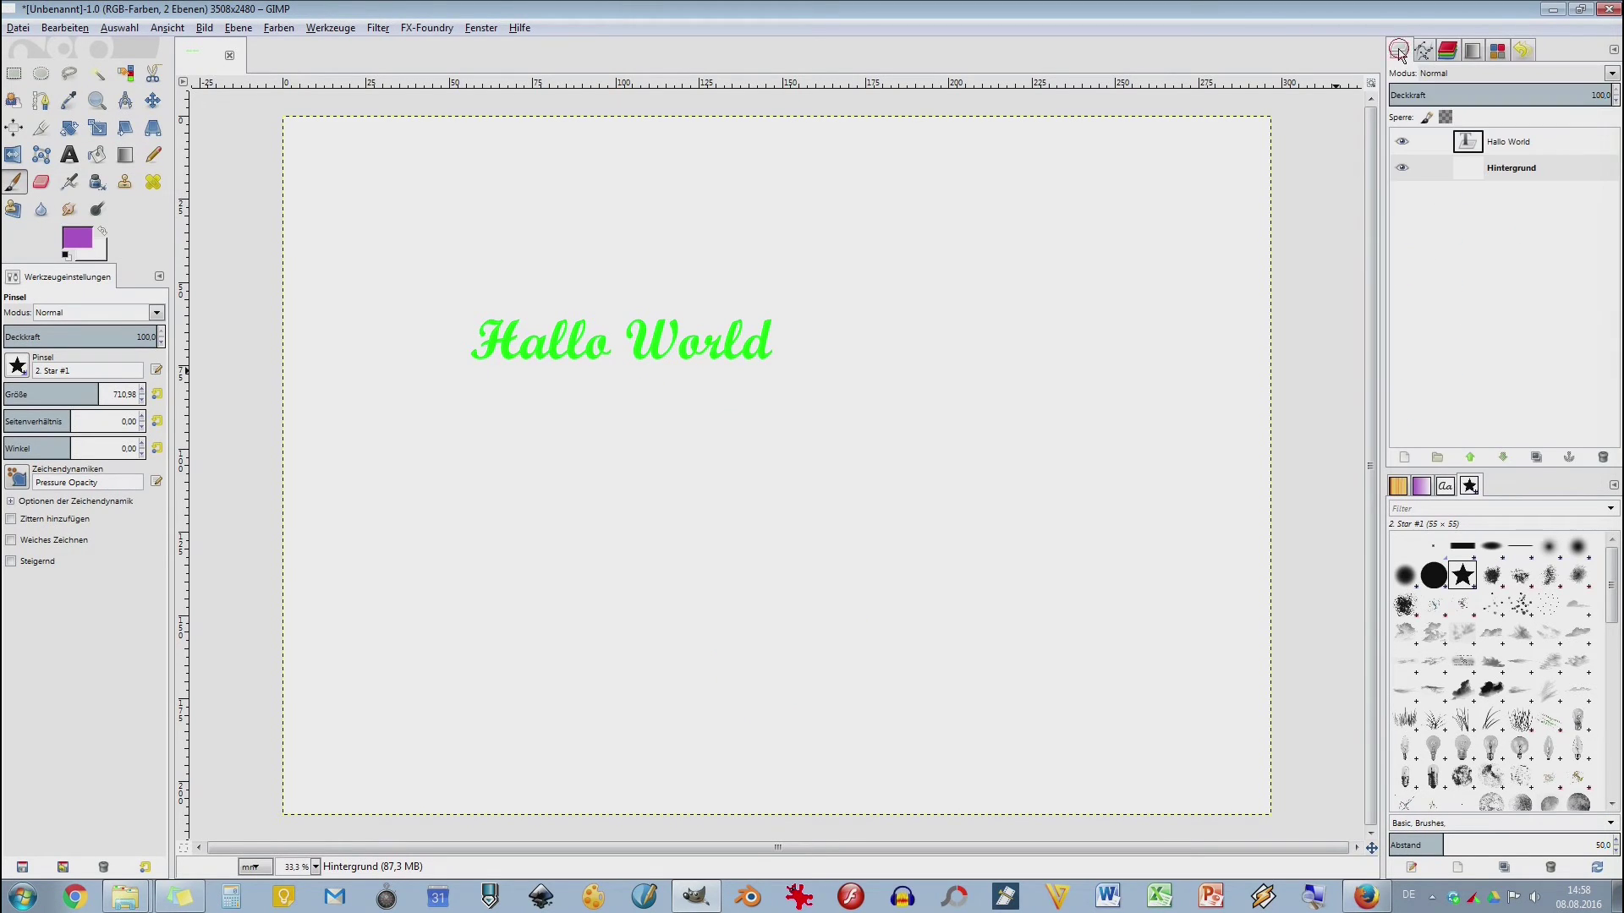
{"action": "left_click", "coordinate": [1513, 170]}
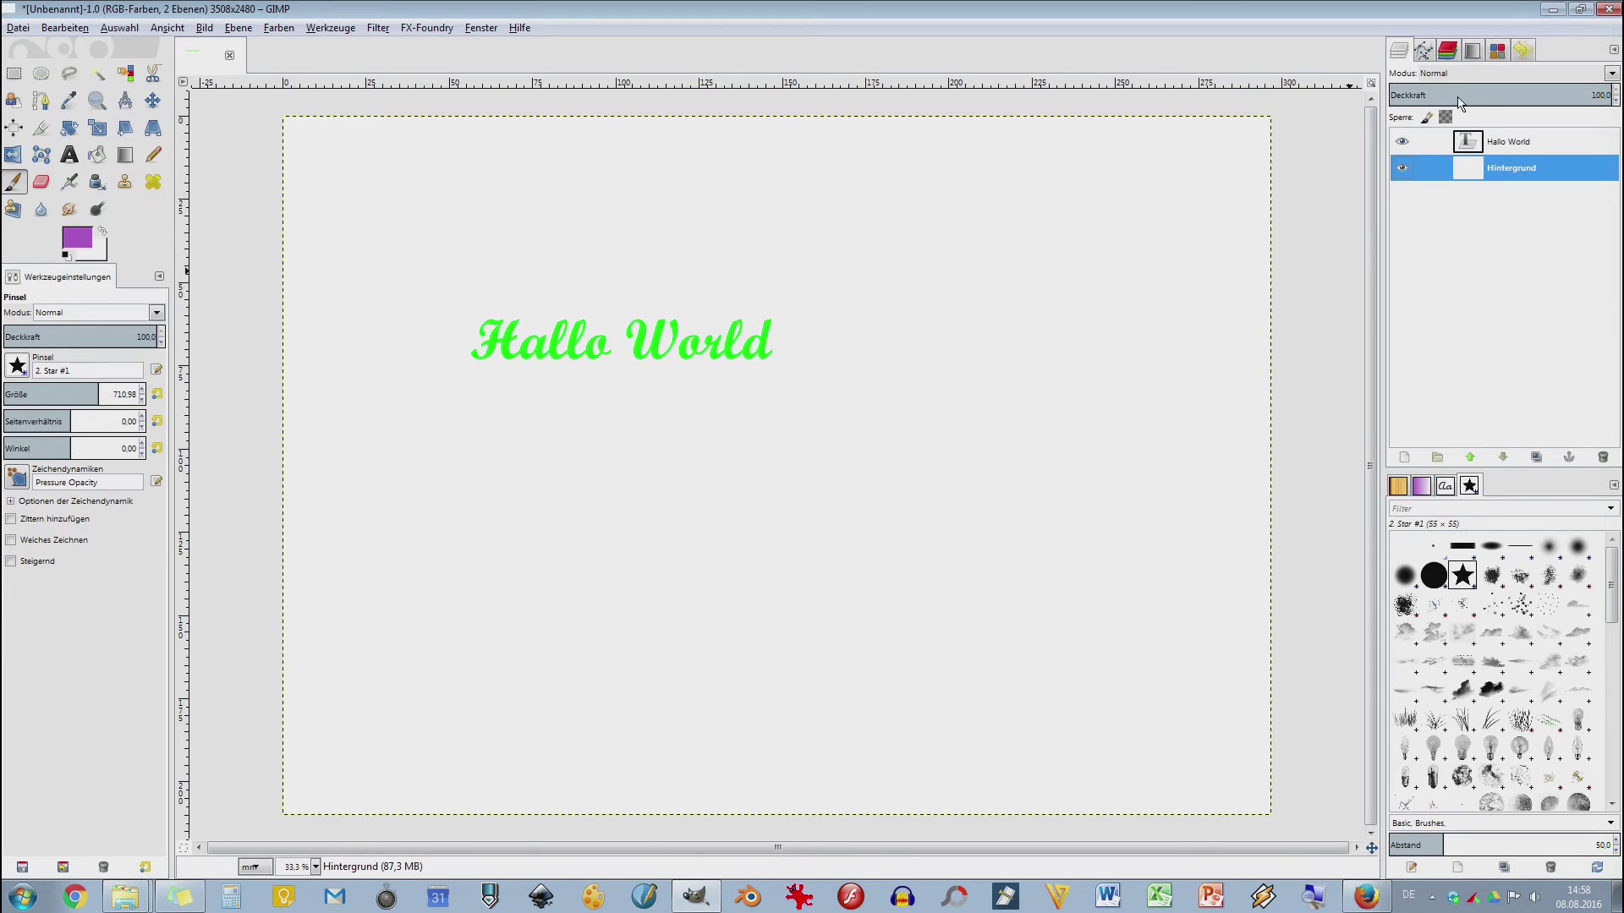
{"action": "left_click", "coordinate": [1403, 458]}
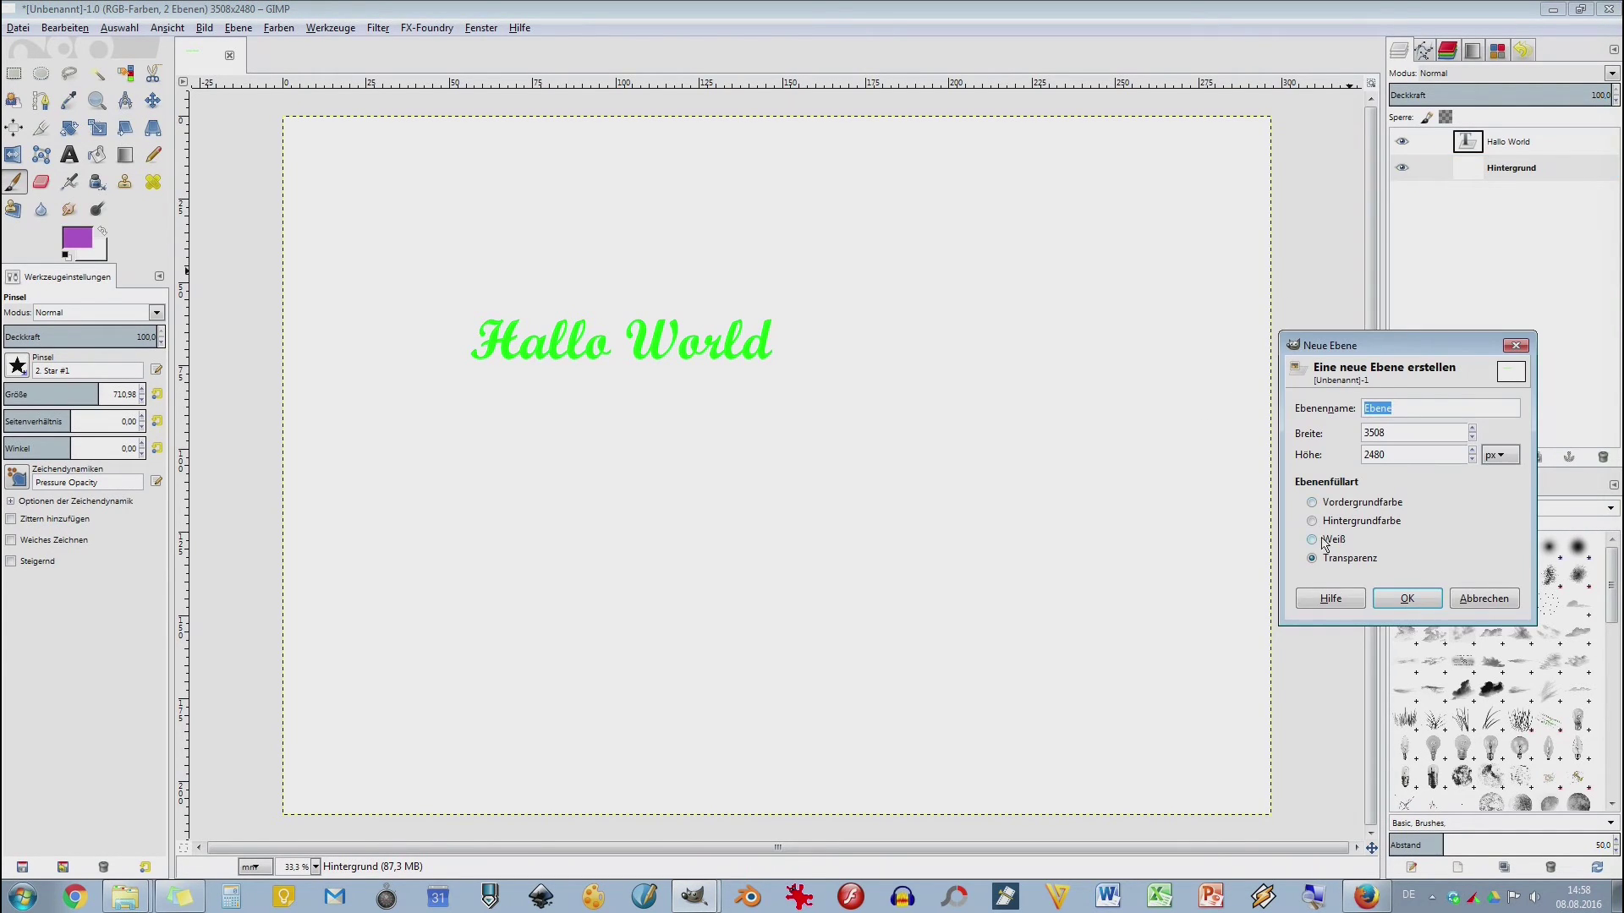
{"action": "left_click", "coordinate": [1411, 598]}
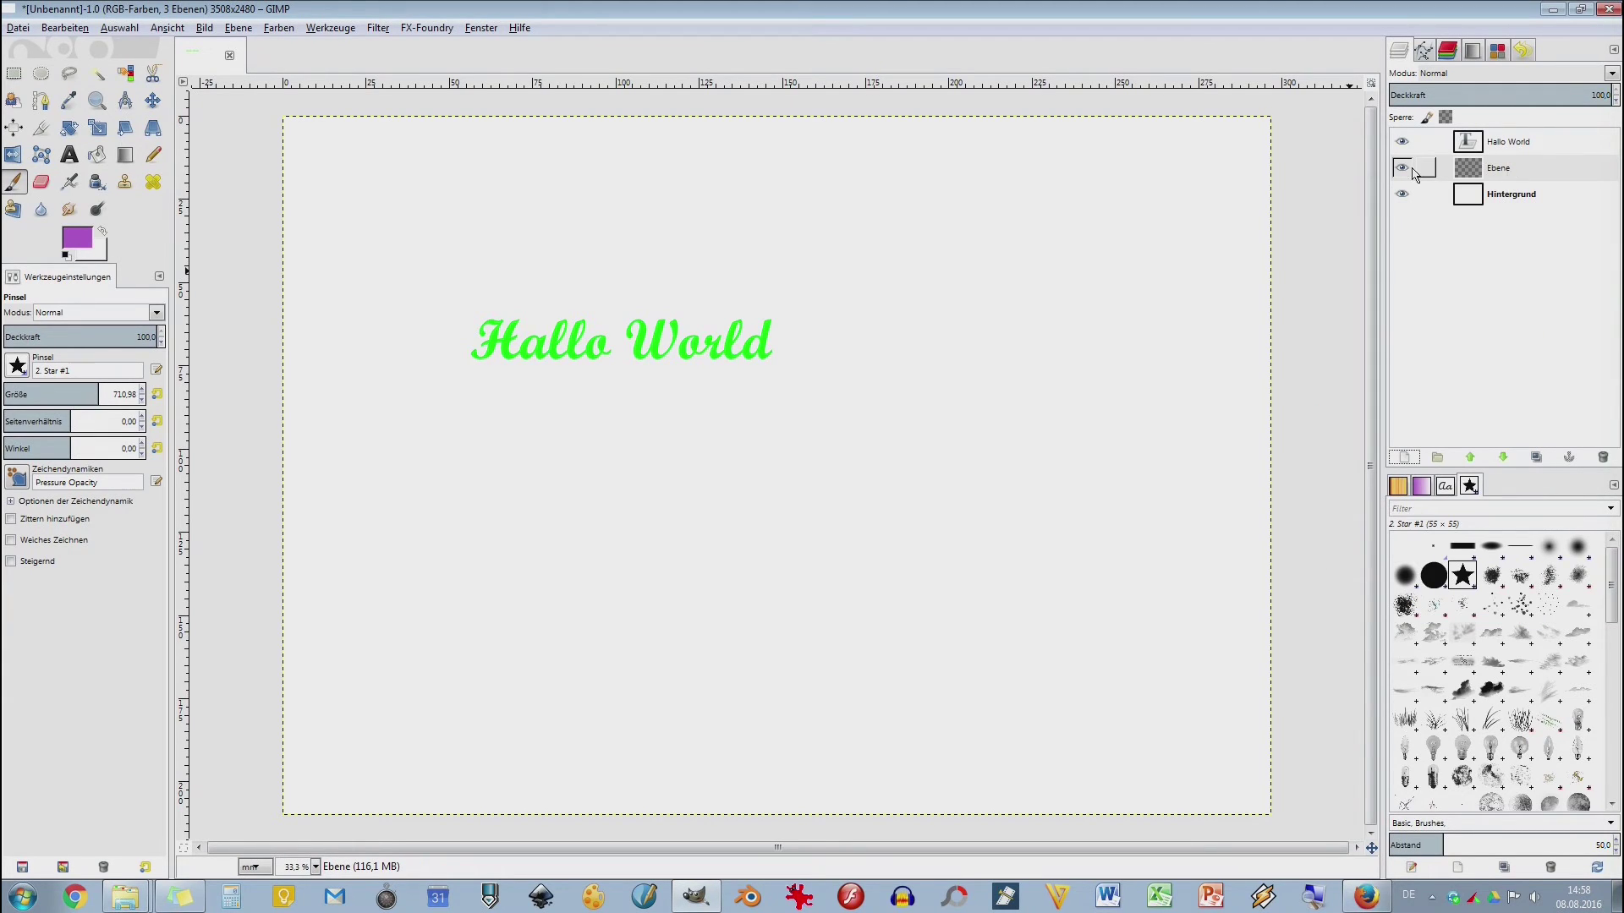
{"action": "double_click", "coordinate": [1499, 173]}
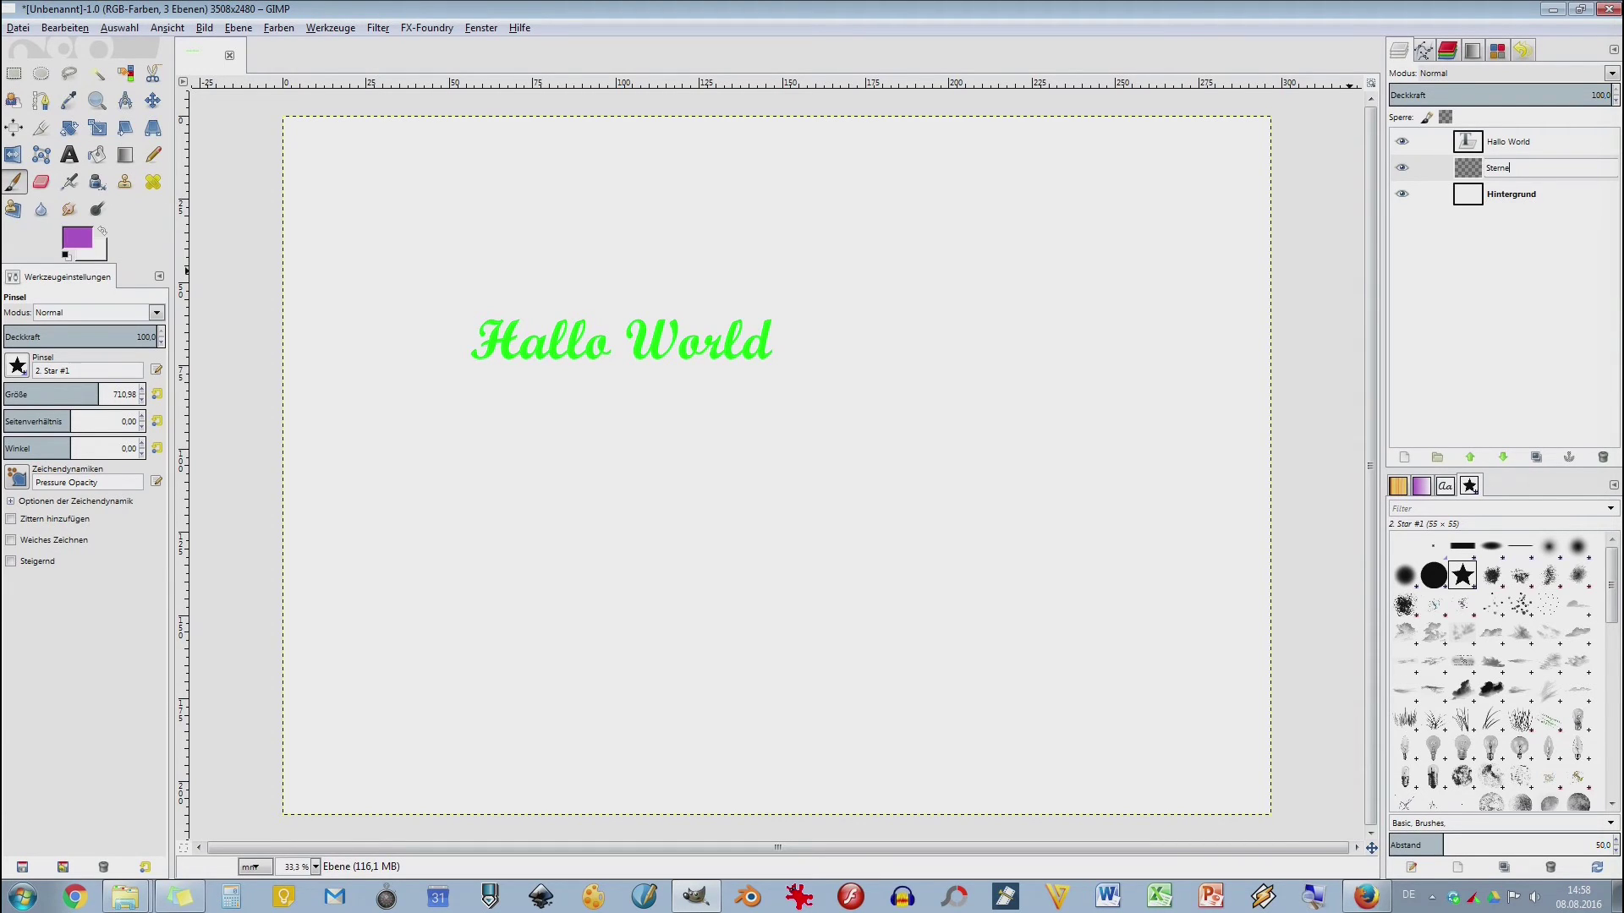
{"action": "left_click", "coordinate": [1514, 167]}
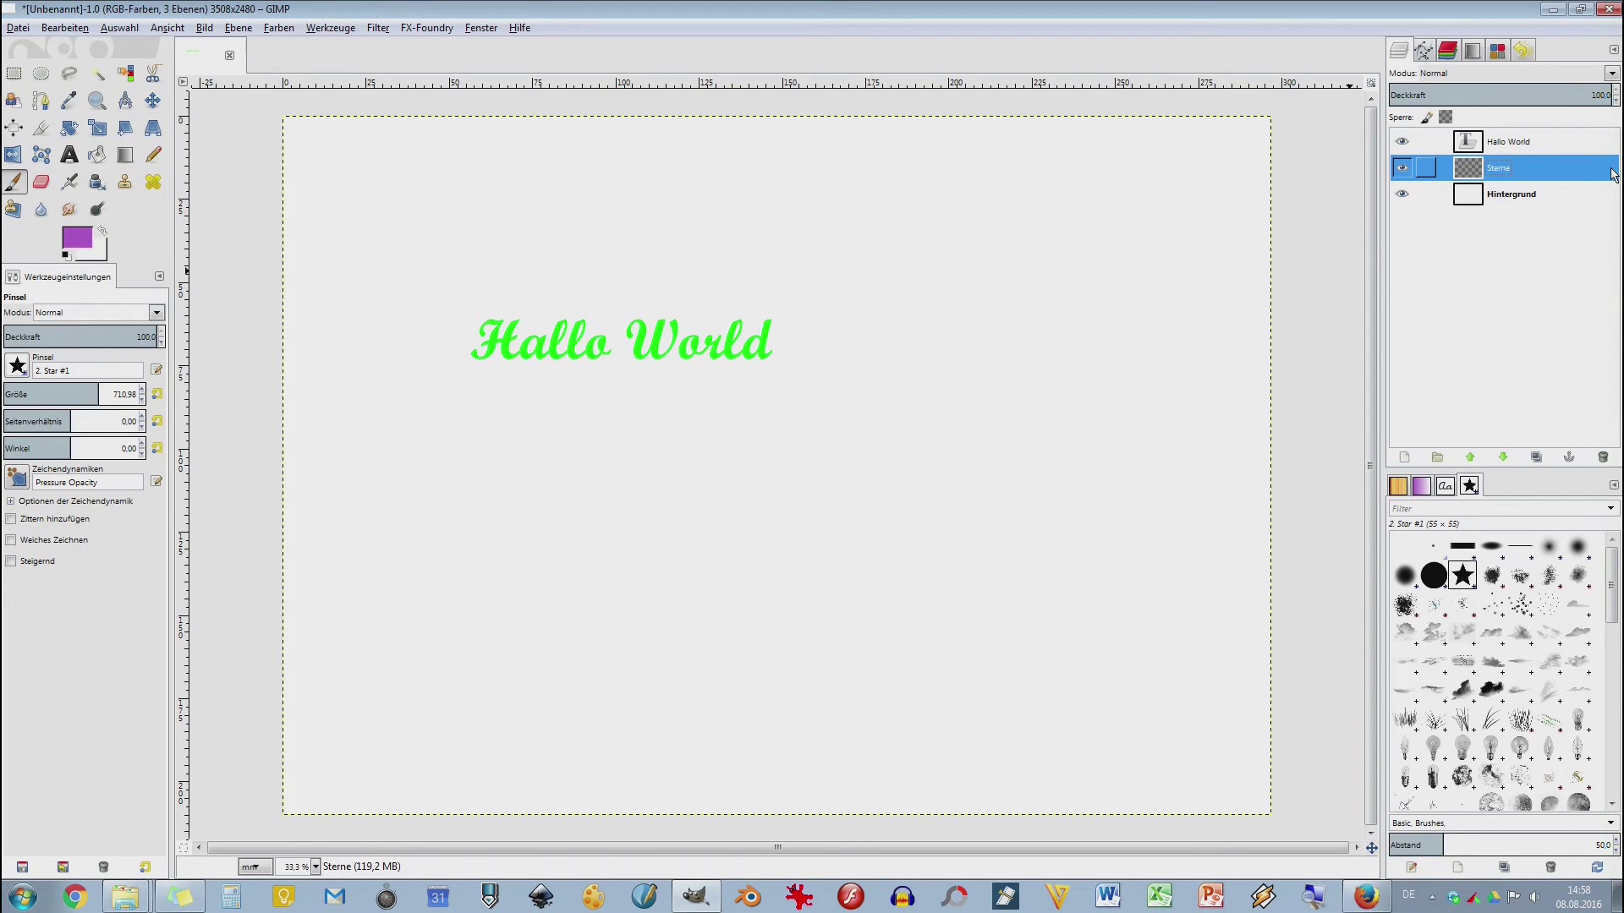
- Stamp four purple stars, shrinking the brush to about 164 for the last two
{"action": "left_click", "coordinate": [628, 476]}
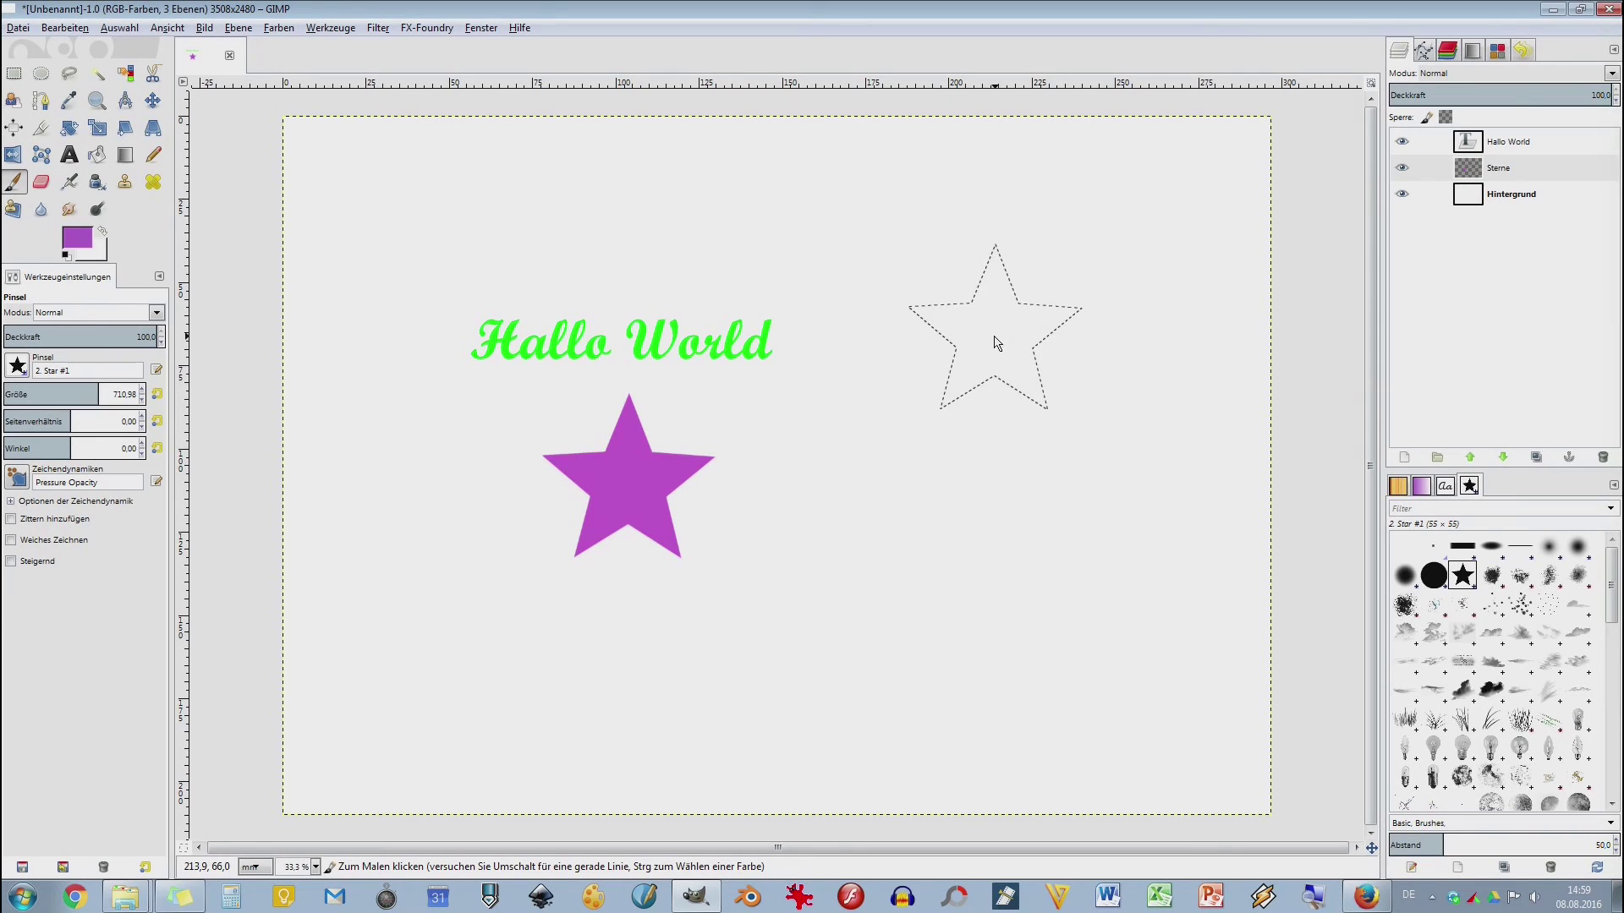
{"action": "left_click", "coordinate": [996, 342]}
{"action": "key", "text": "bracketleft"}
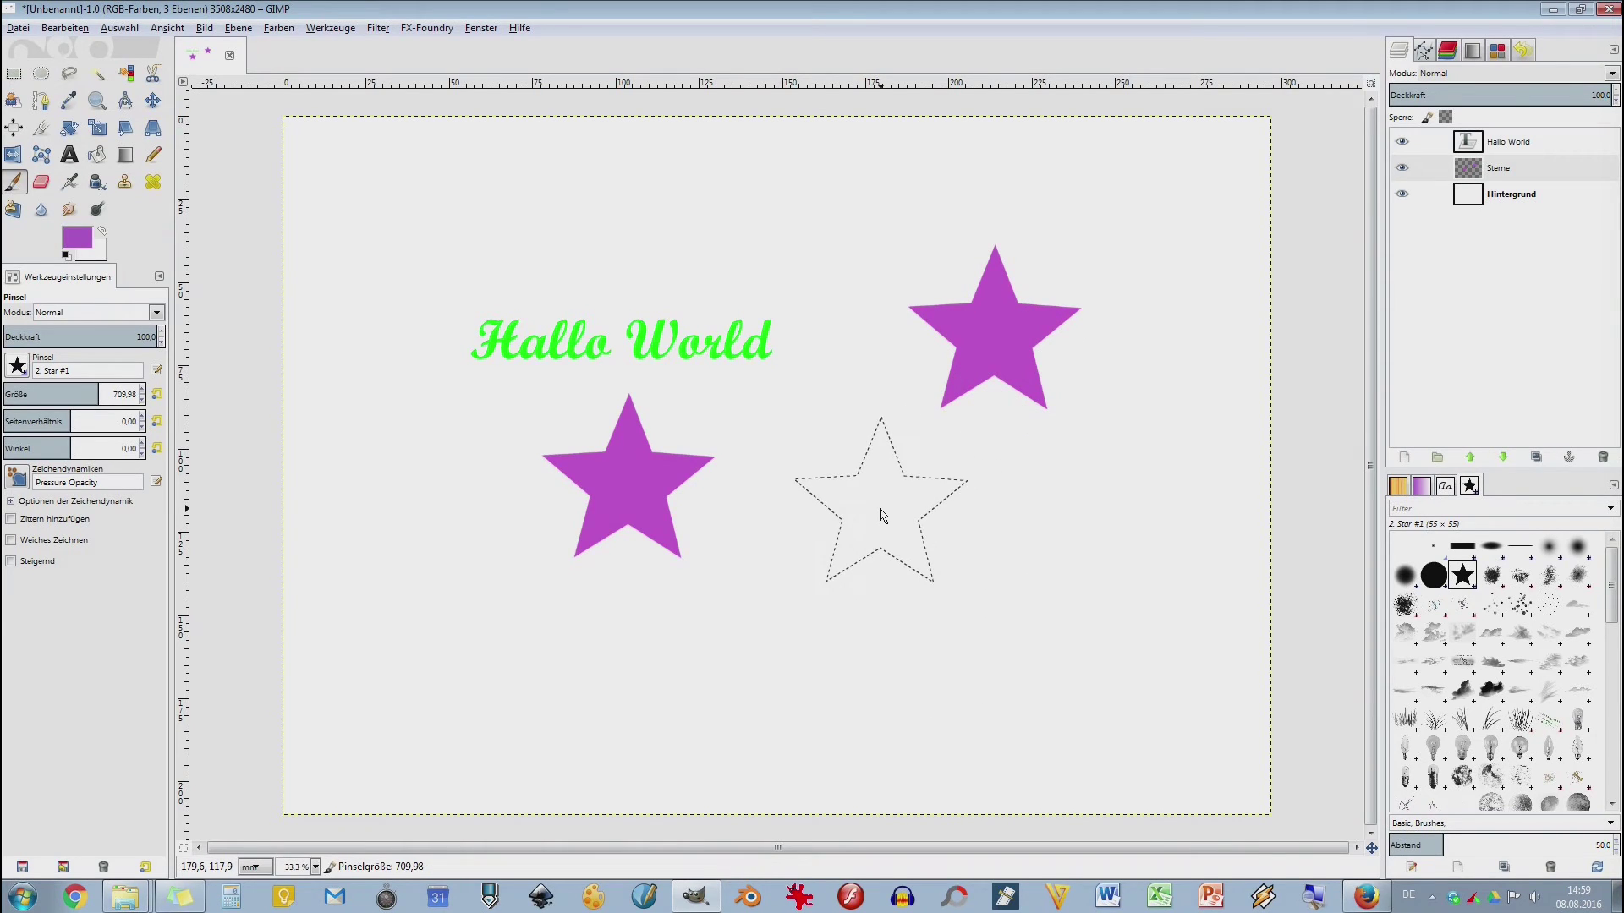
{"action": "key", "text": "bracketleft"}
{"action": "key", "text": "bracketleft"}
{"action": "key", "text": "bracketleft"}
{"action": "key", "text": "bracketleft"}
{"action": "key", "text": "bracketleft"}
{"action": "key", "text": "bracketleft"}
{"action": "key", "text": "bracketleft"}
{"action": "key", "text": "bracketleft"}
{"action": "key", "text": "bracketleft"}
{"action": "key", "text": "bracketleft"}
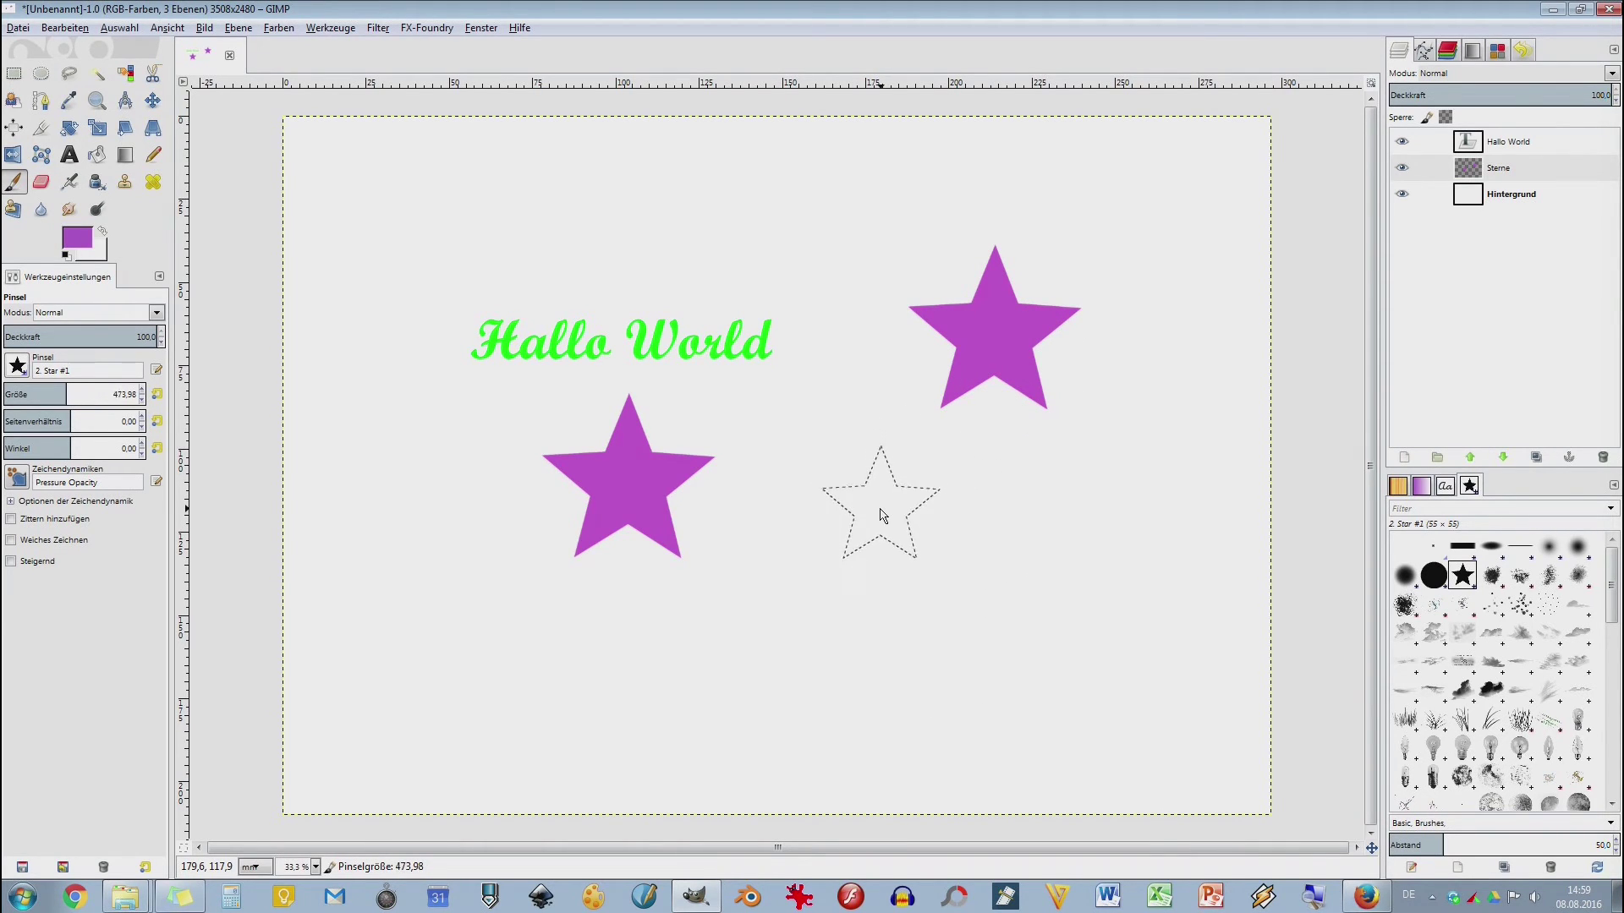
{"action": "key", "text": "bracketleft"}
{"action": "key", "text": "bracketleft"}
{"action": "key", "text": "bracketleft"}
{"action": "key", "text": "bracketleft"}
{"action": "key", "text": "bracketleft"}
{"action": "key", "text": "bracketleft"}
{"action": "key", "text": "bracketleft"}
{"action": "key", "text": "bracketleft"}
{"action": "key", "text": "bracketleft"}
{"action": "key", "text": "bracketleft"}
{"action": "key", "text": "bracketleft"}
{"action": "key", "text": "bracketleft"}
{"action": "left_click", "coordinate": [881, 511]}
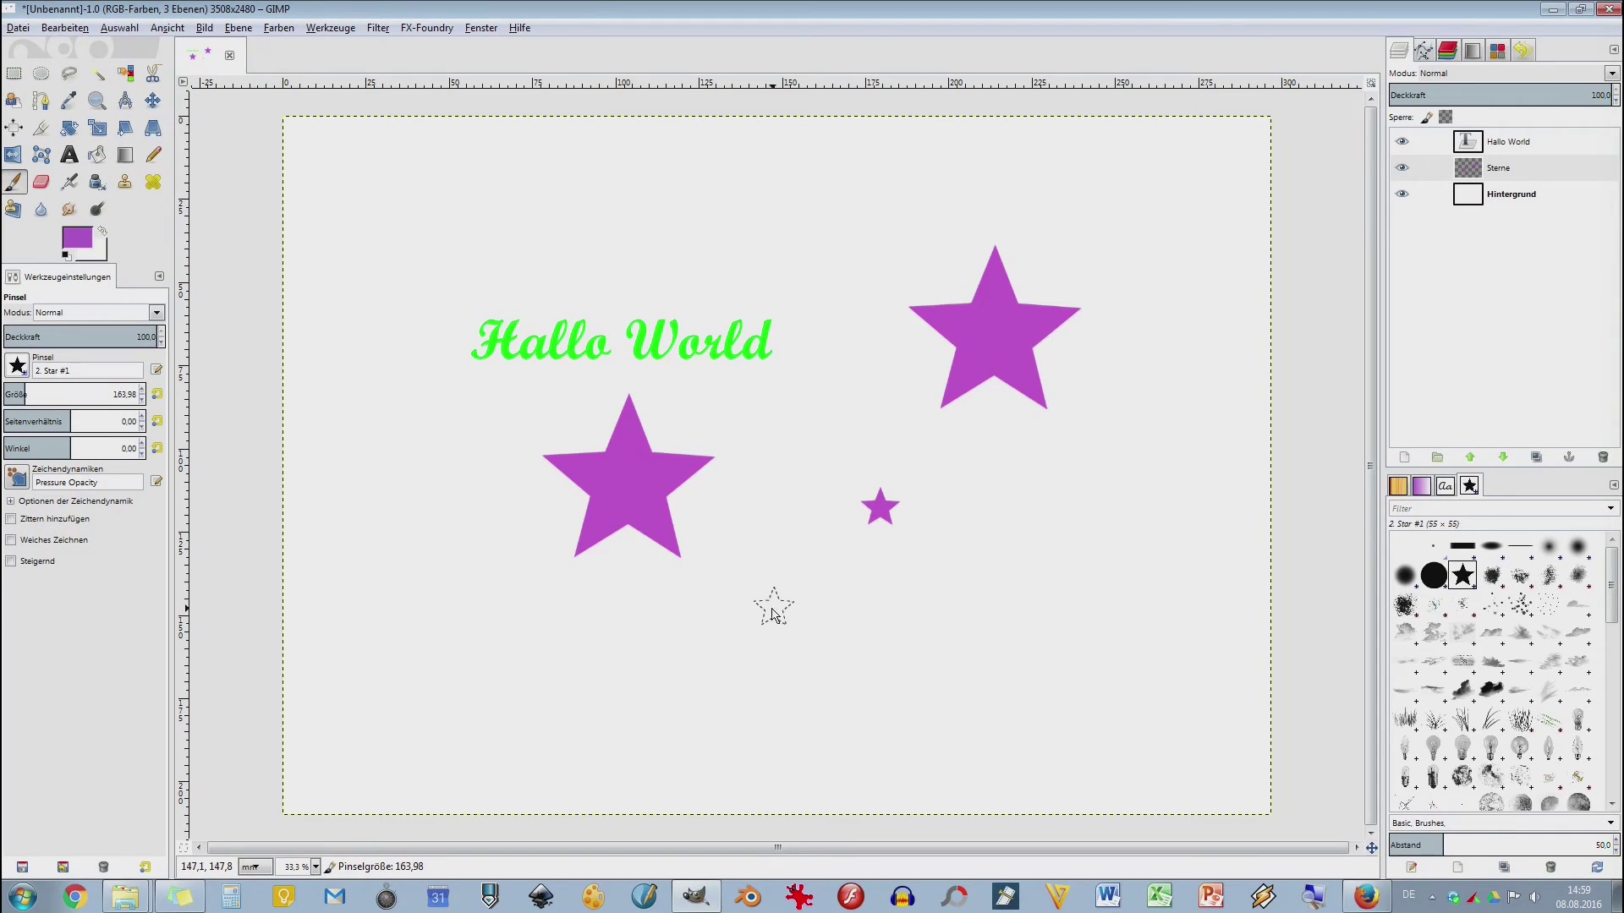
{"action": "left_click", "coordinate": [772, 609]}
- Enlarge the brush to about 522, rotate it about 83°, and stamp two more purple stars
{"action": "left_click_drag", "start_coordinate": [24, 391], "coordinate": [74, 394]}
{"action": "left_click", "coordinate": [563, 682]}
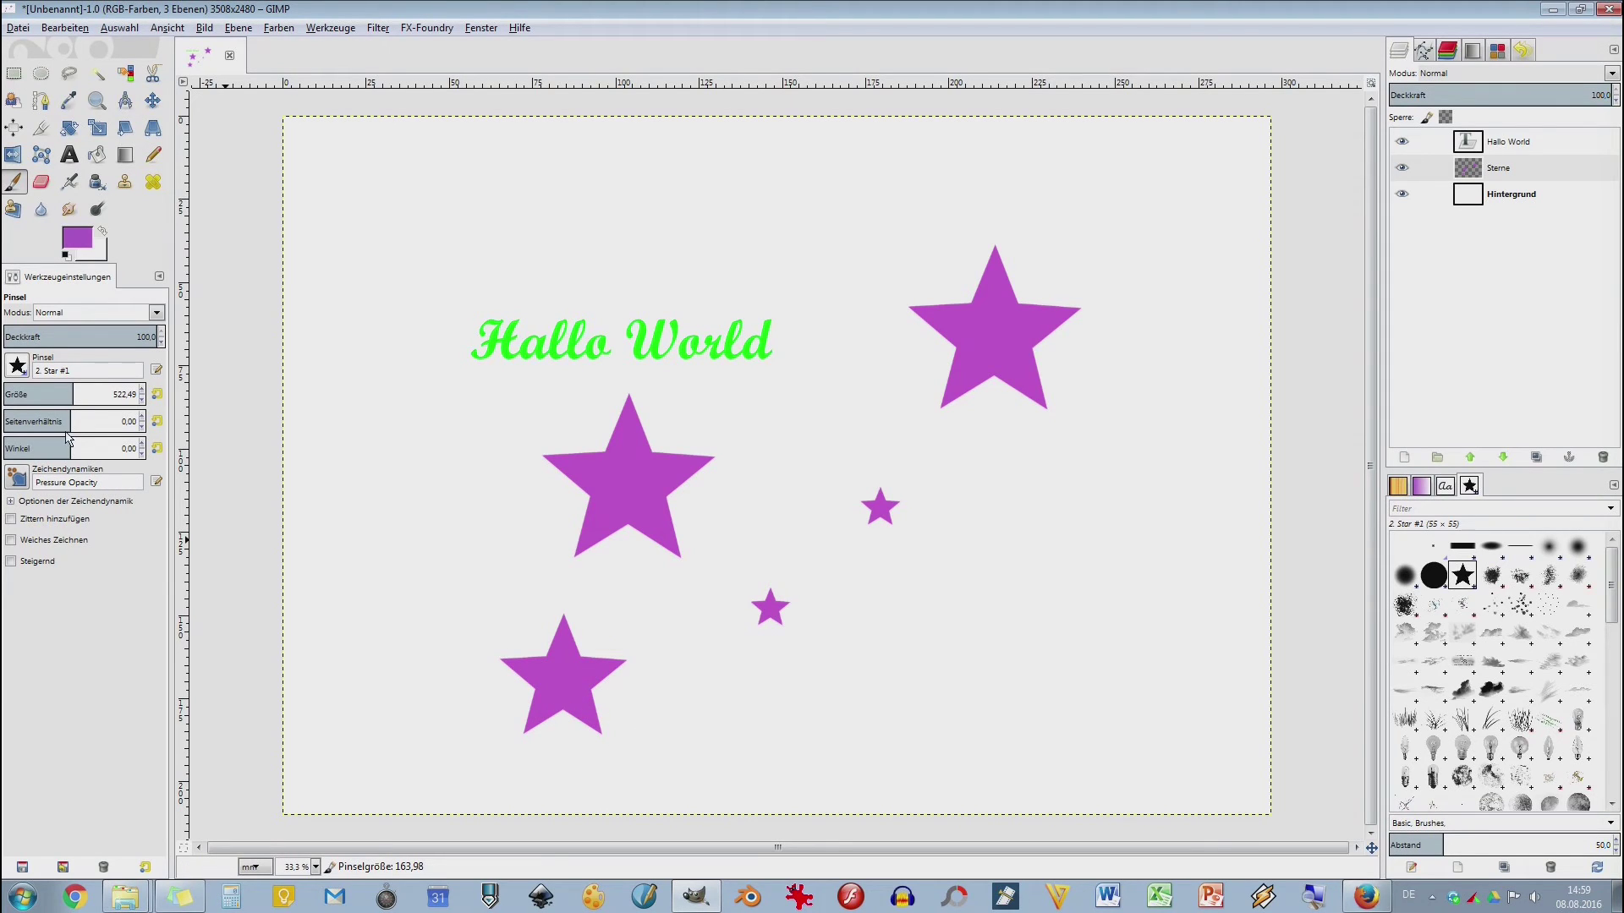
{"action": "left_click_drag", "start_coordinate": [69, 448], "coordinate": [101, 448]}
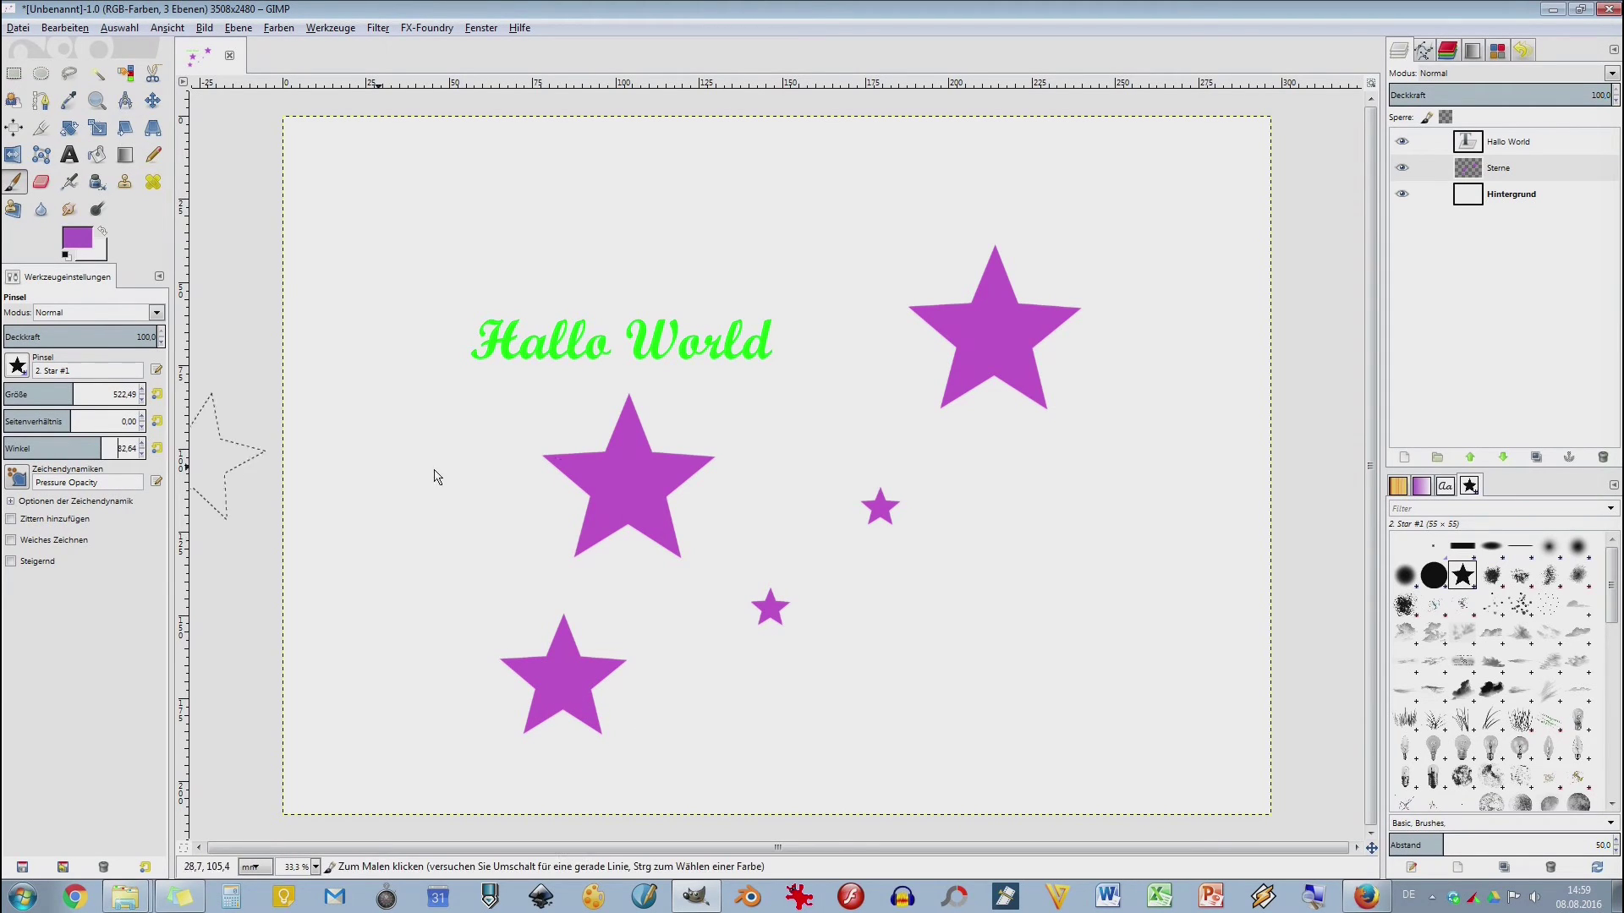
{"action": "left_click", "coordinate": [993, 641]}
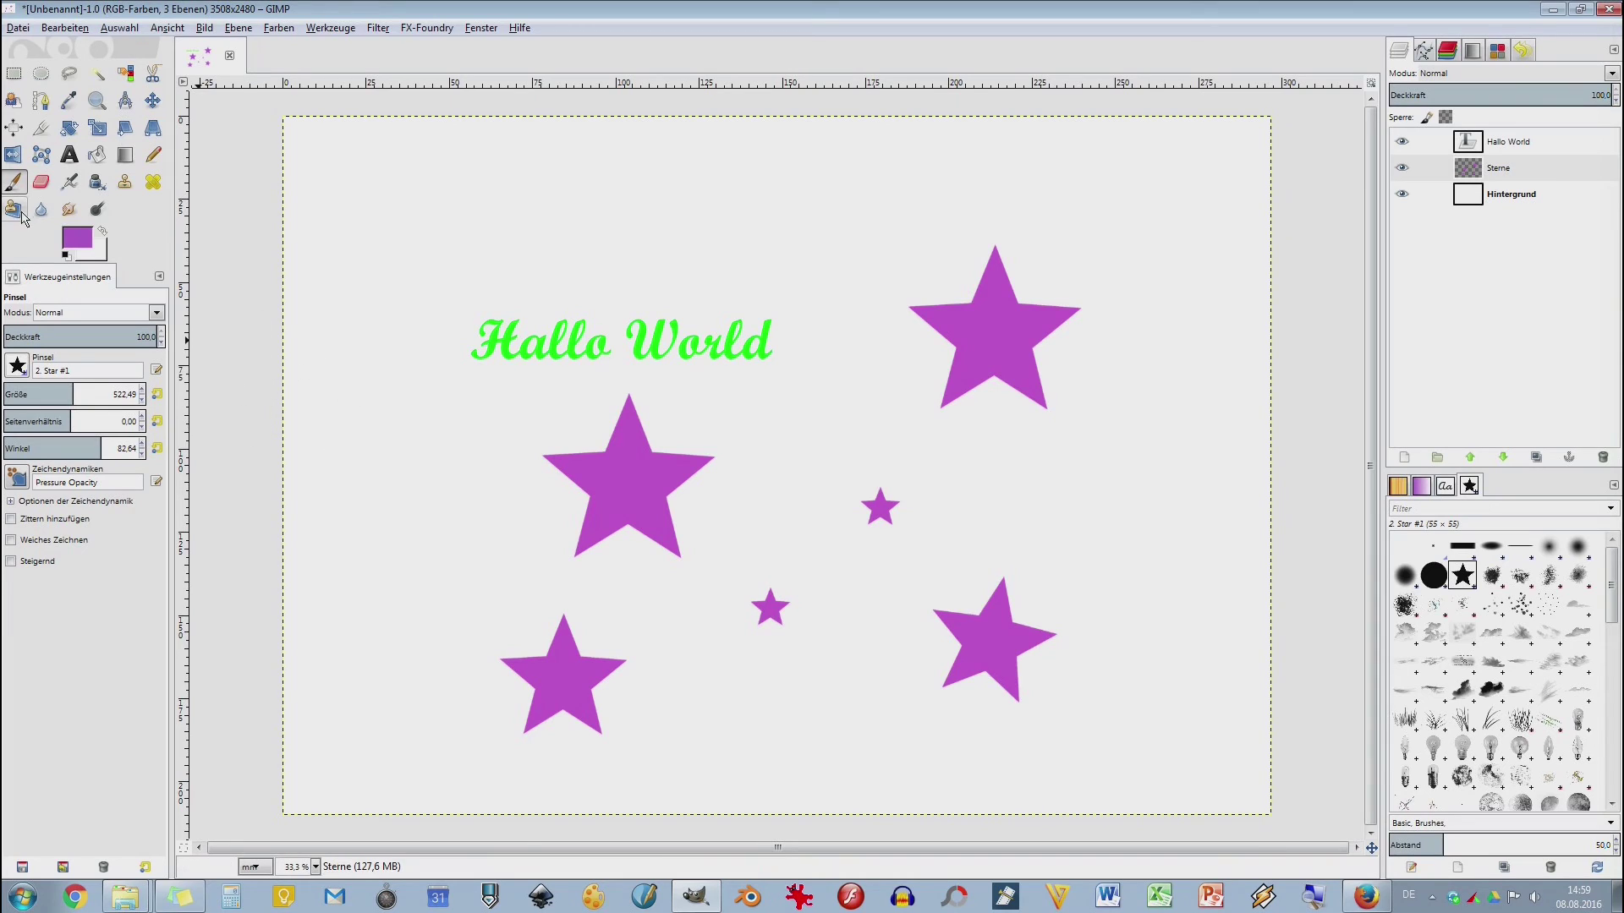
- Change the paint colour to light green acd264 and stamp two stars near the top and right
{"action": "left_click", "coordinate": [79, 238]}
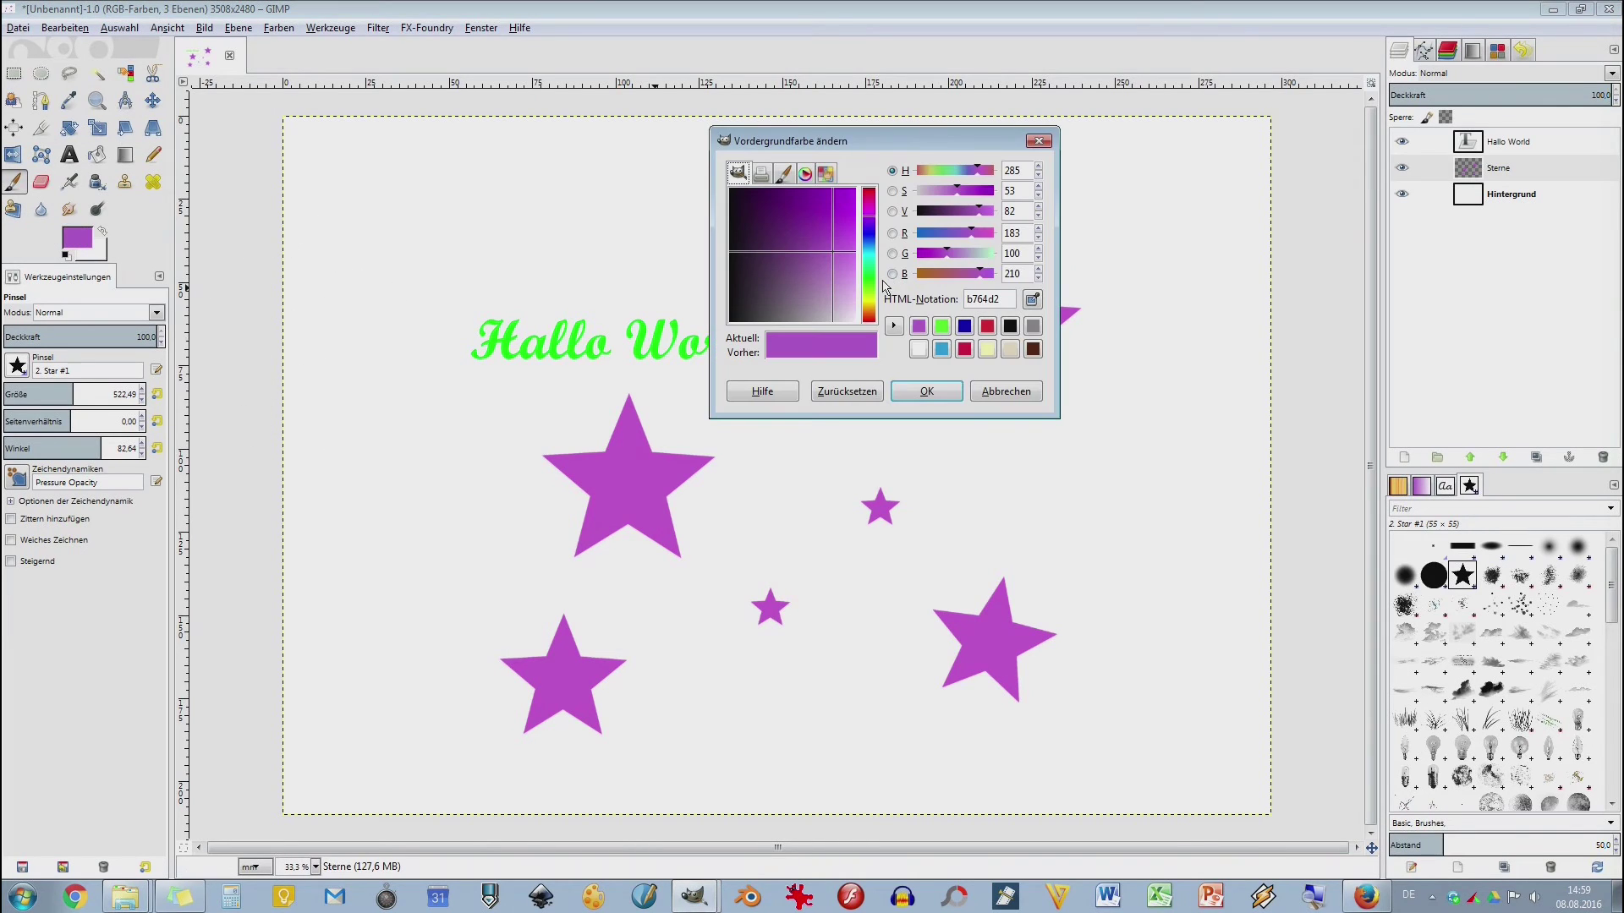
{"action": "left_click", "coordinate": [870, 296]}
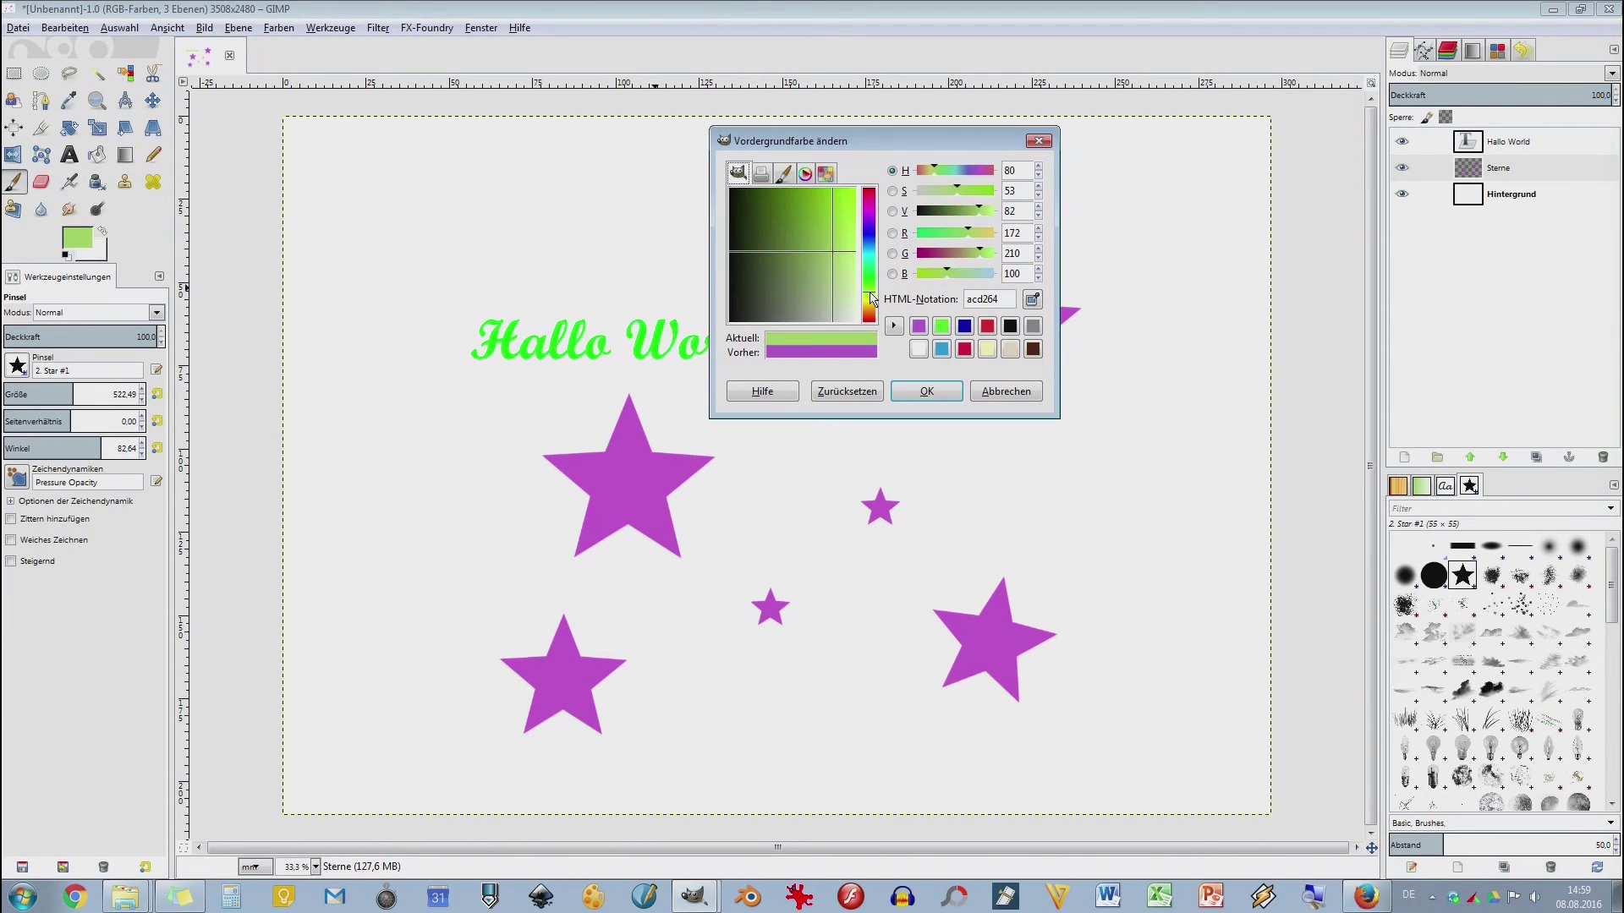
{"action": "left_click", "coordinate": [926, 391]}
{"action": "left_click", "coordinate": [816, 223]}
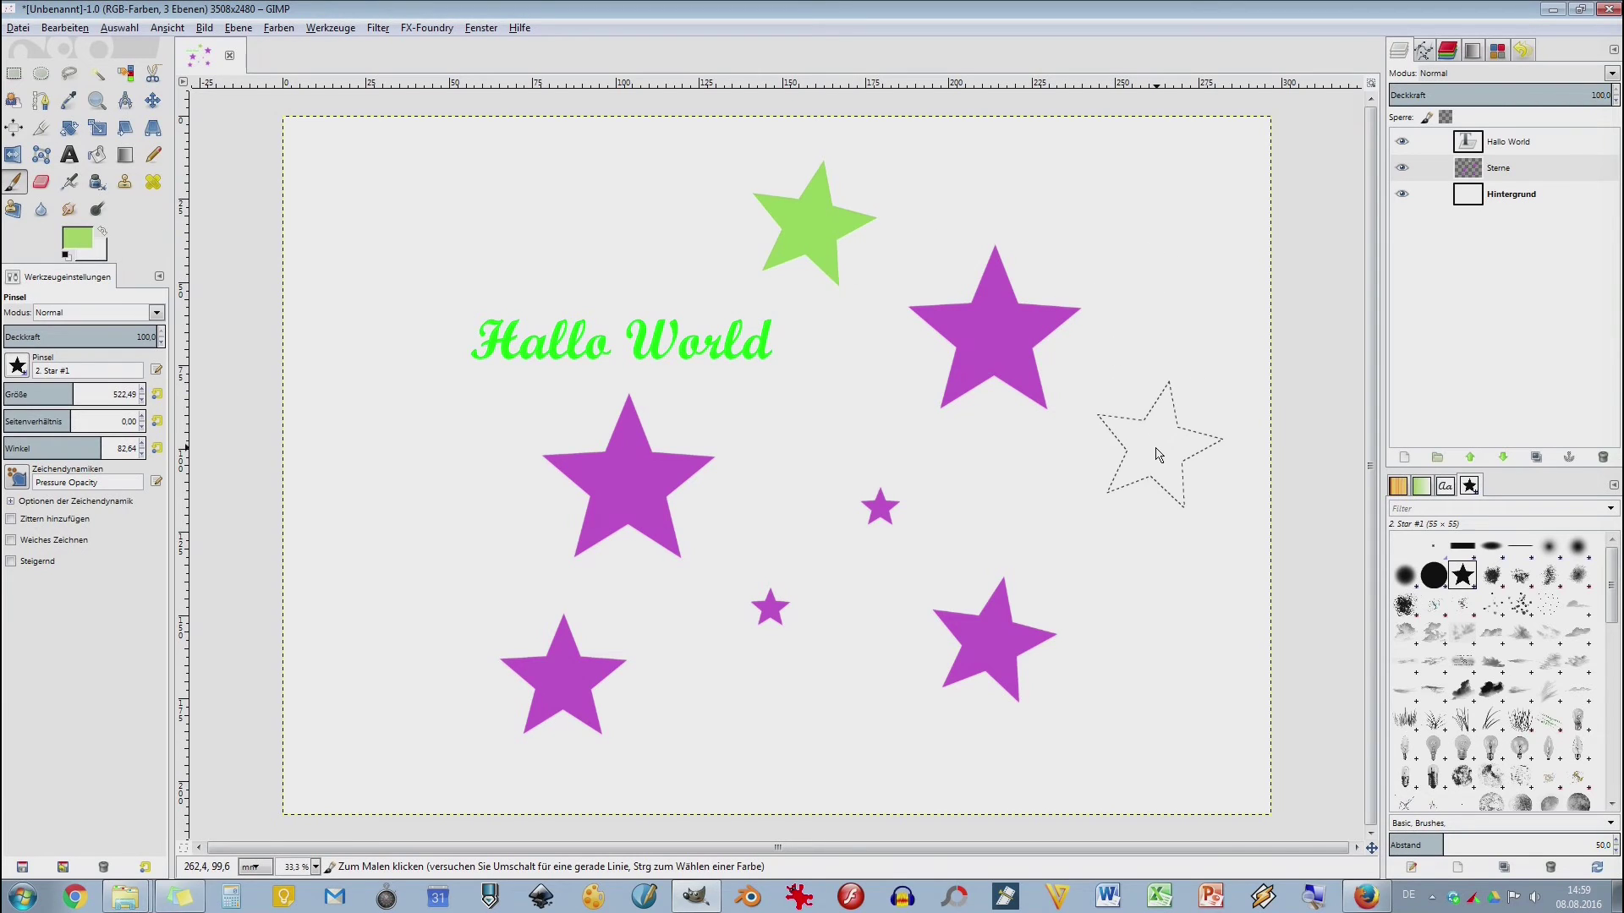
{"action": "left_click", "coordinate": [1155, 448]}
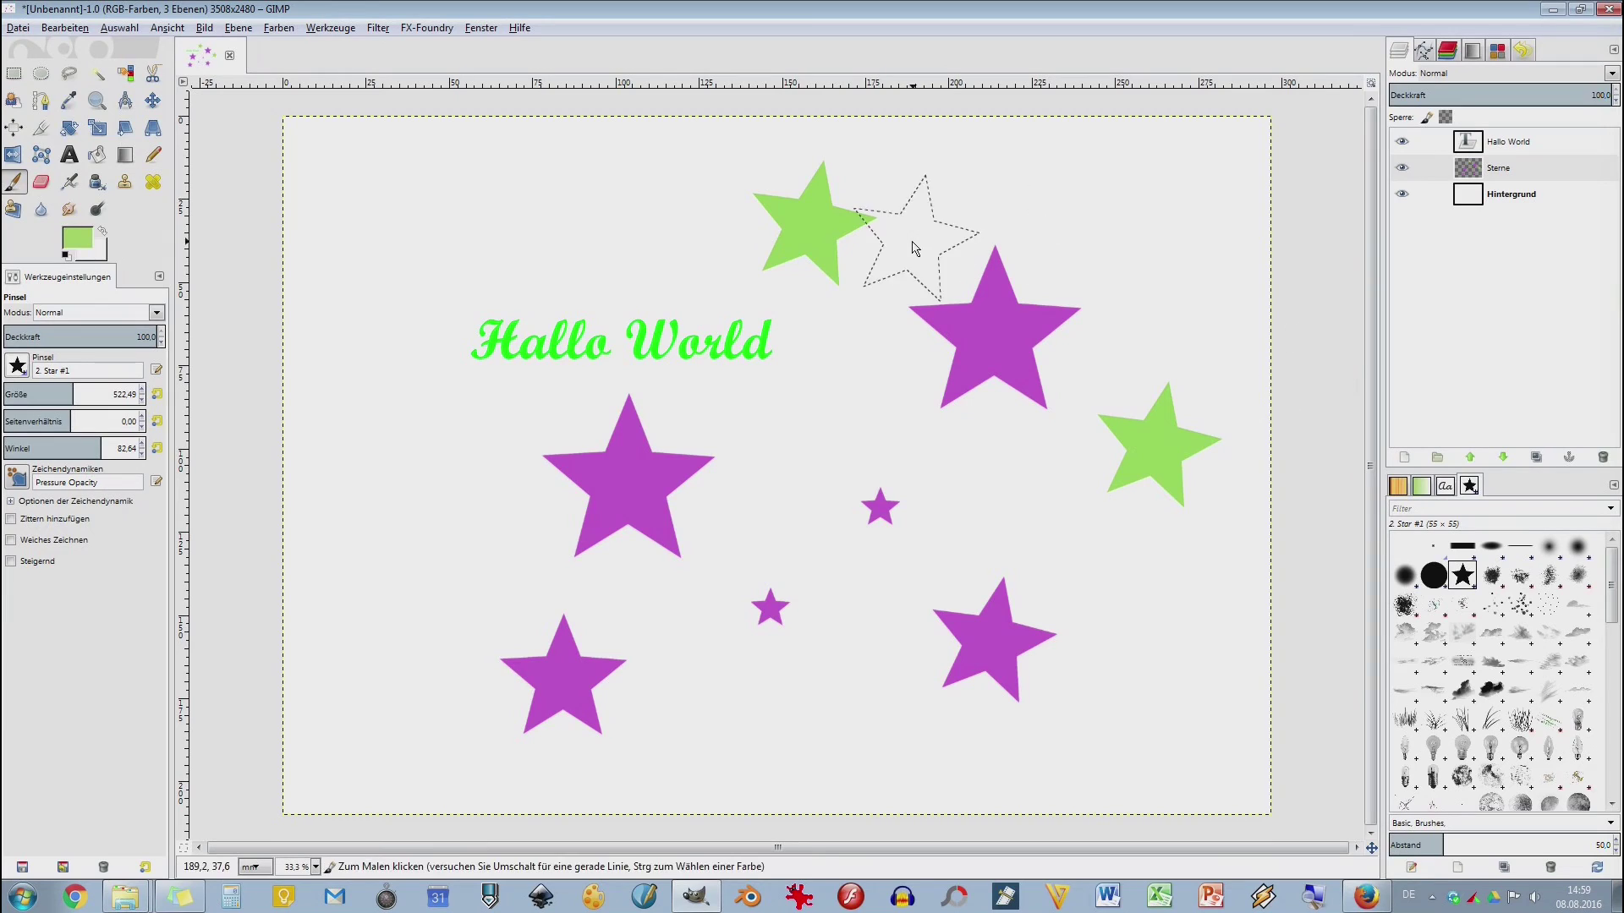
- Step back two Pinsel entries in the Undo History to remove both green stars
{"action": "left_click", "coordinate": [1522, 51]}
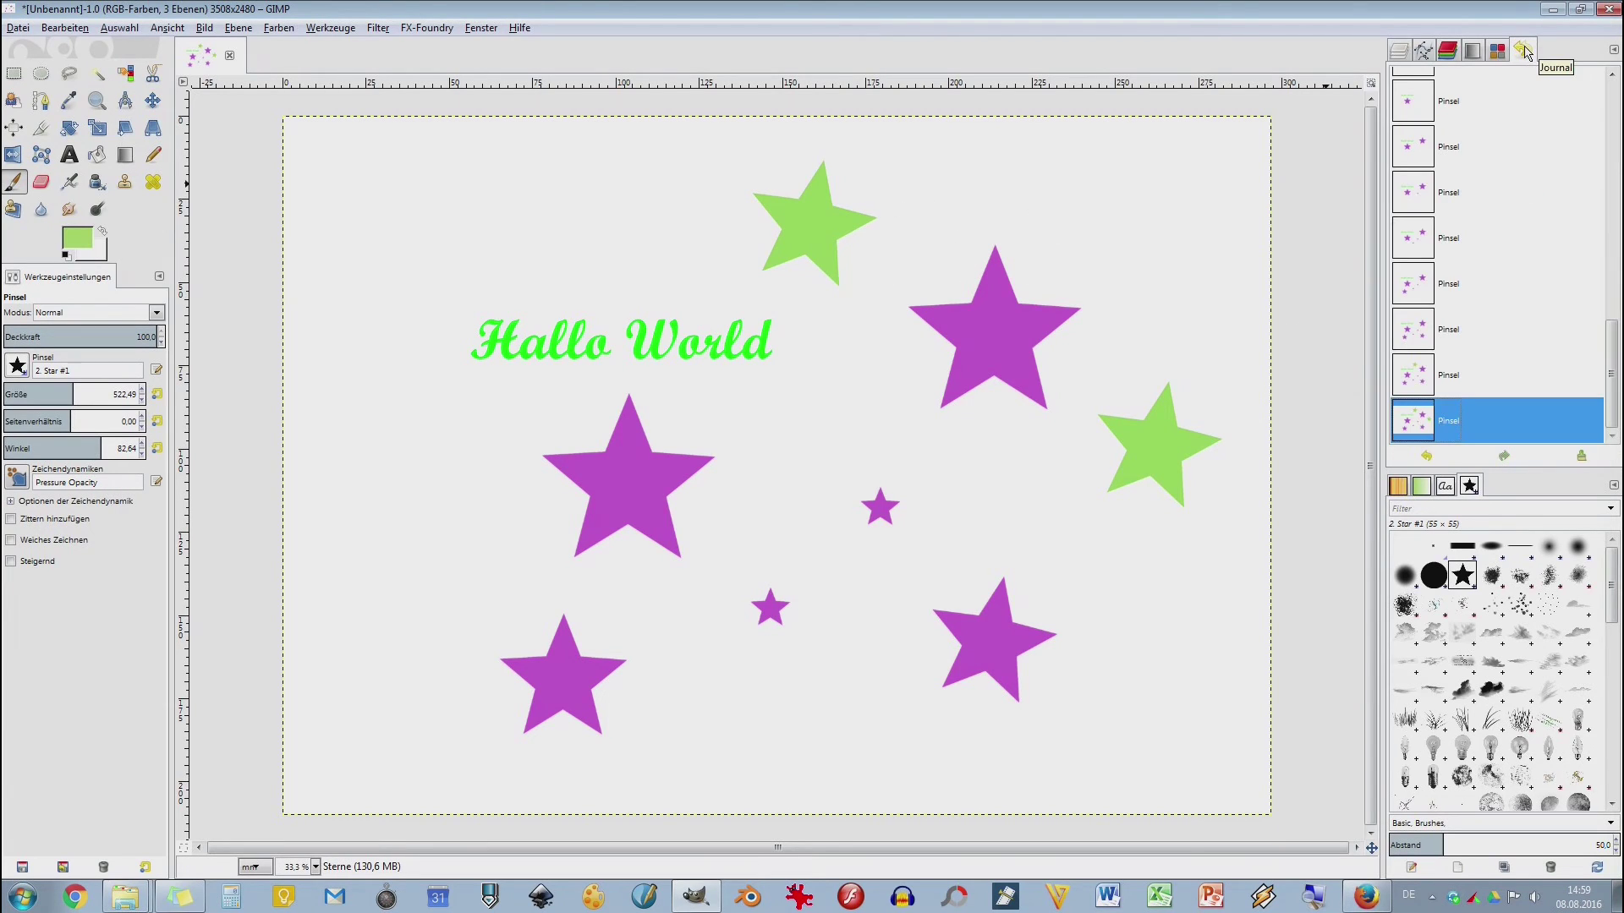
{"action": "left_click", "coordinate": [1435, 377]}
{"action": "left_click", "coordinate": [1437, 334]}
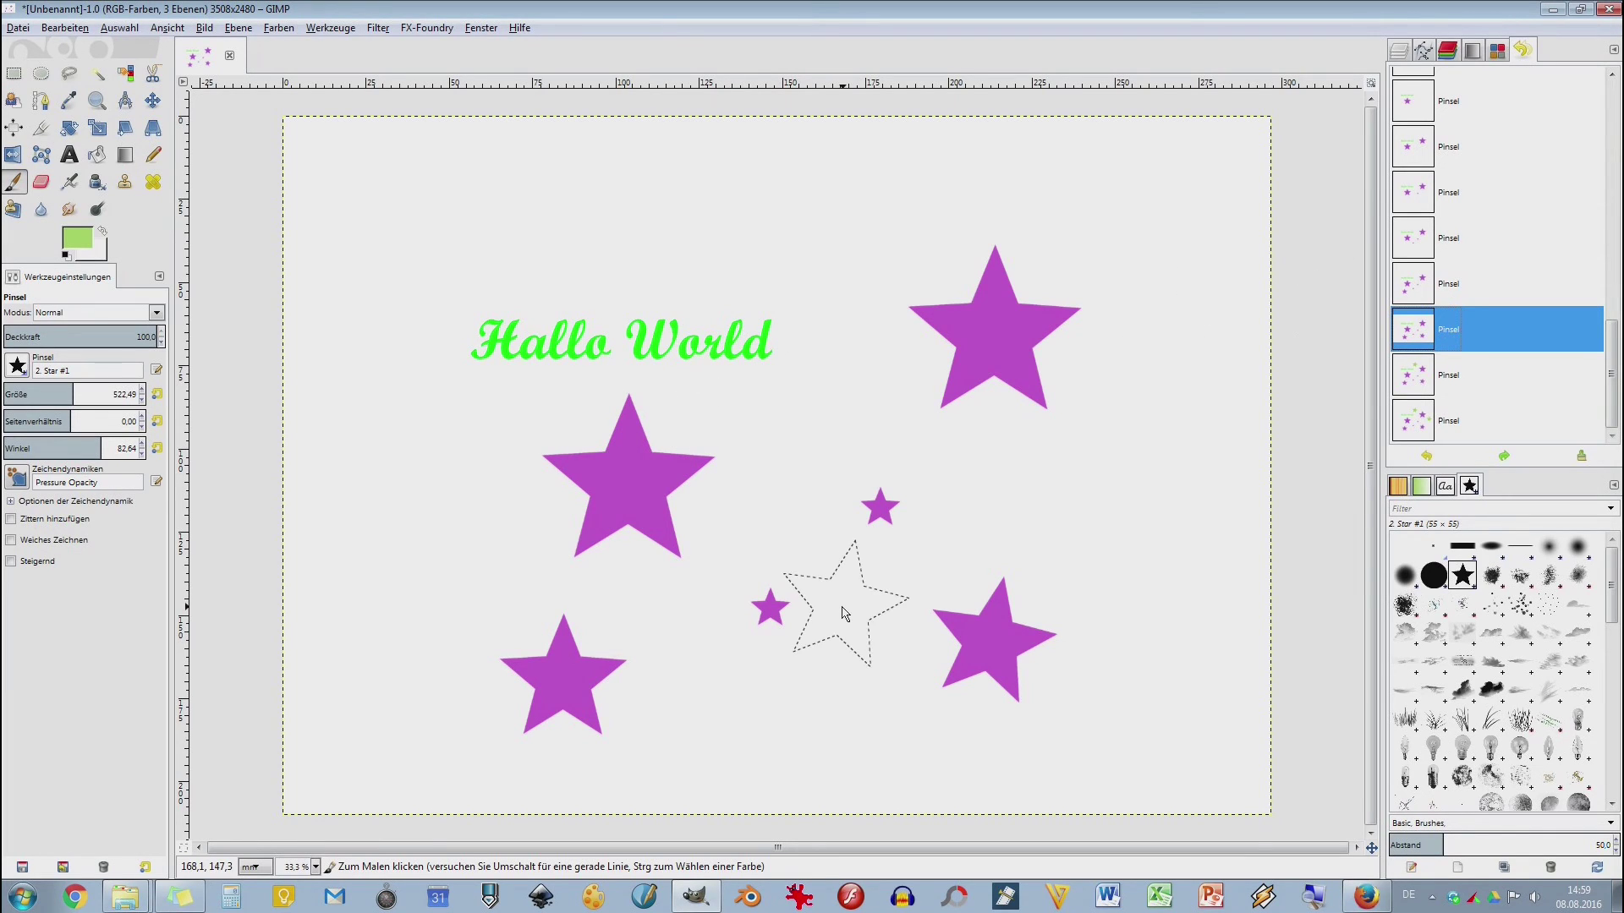
{"action": "left_click", "coordinate": [1404, 53]}
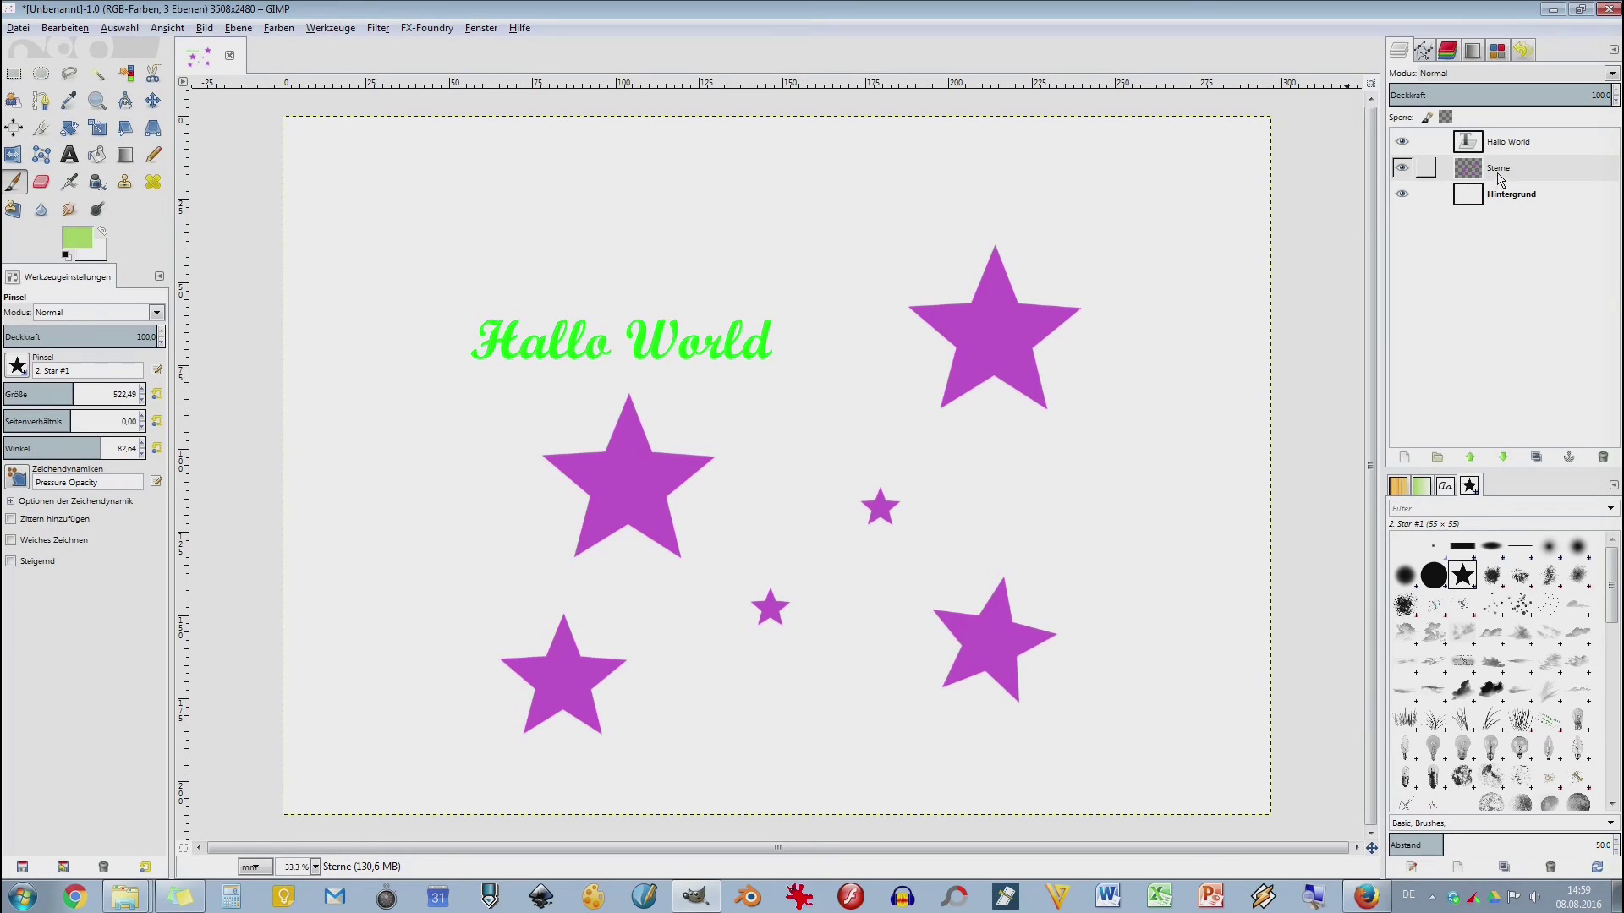
- Rename the Sterne layer to 'lila Sterne', fixing a duplicated word in the name
{"action": "double_click", "coordinate": [1498, 169]}
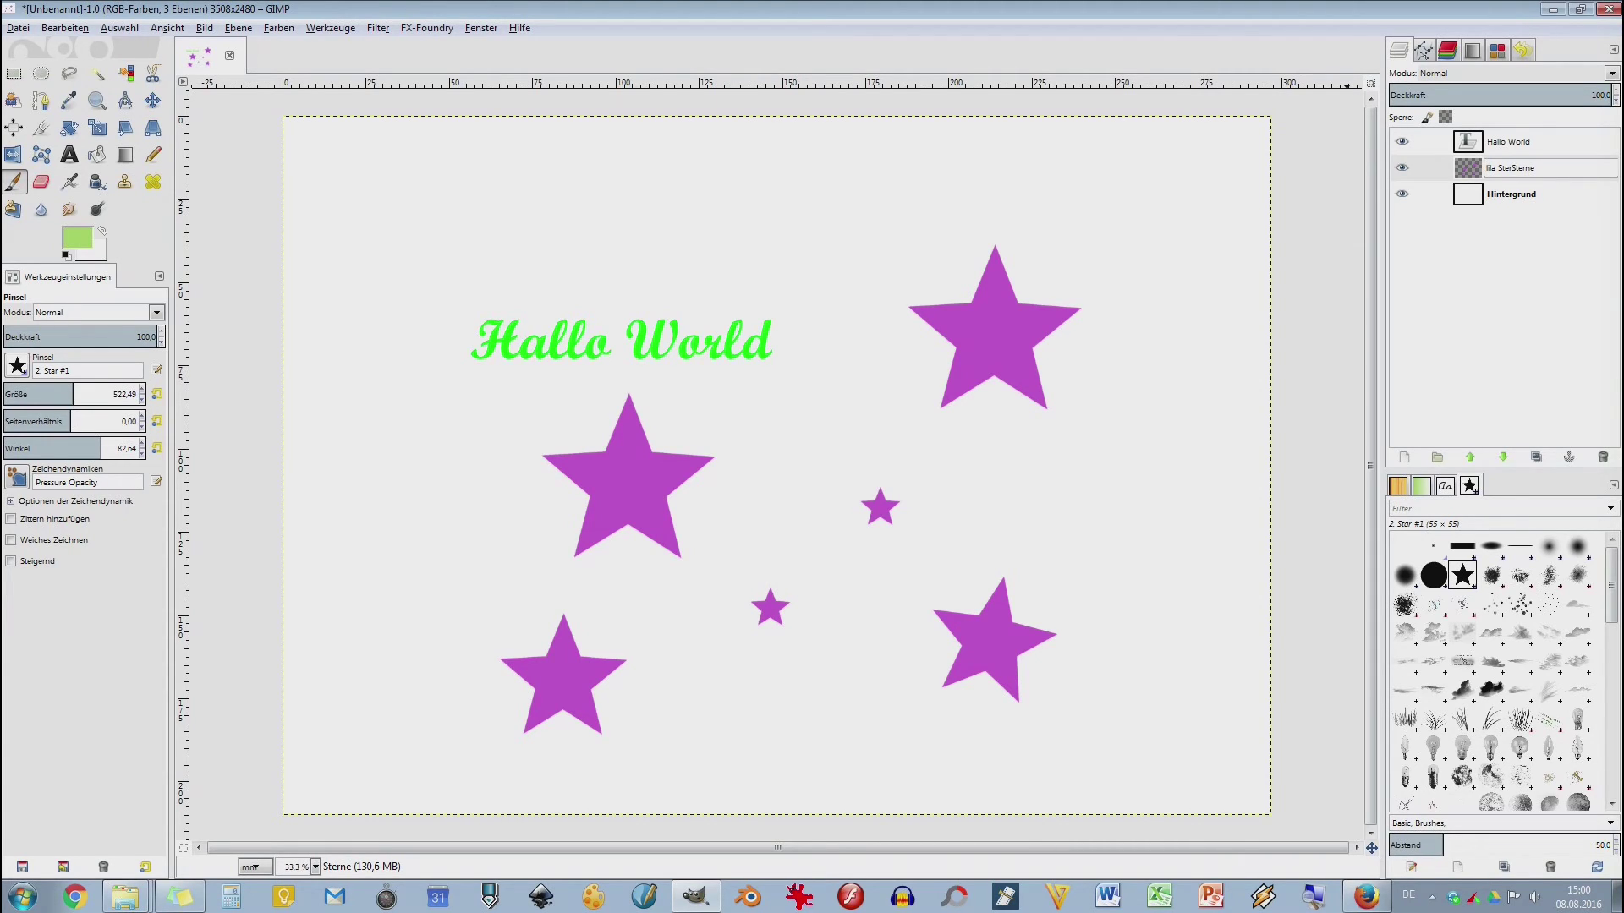
{"action": "key", "text": "Return"}
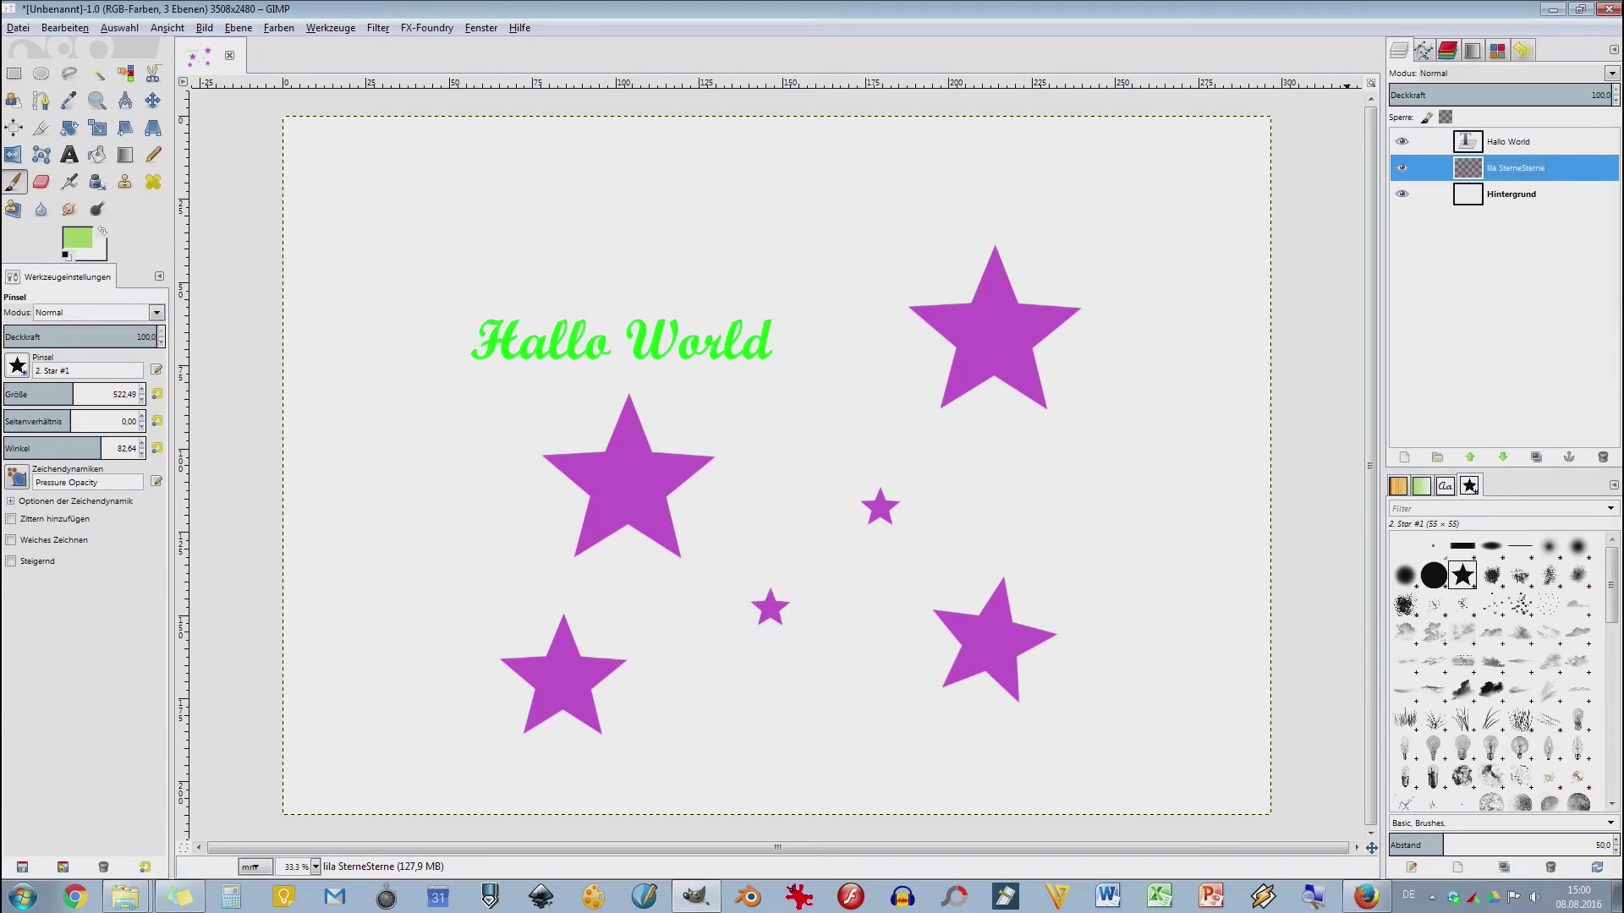
{"action": "double_click", "coordinate": [1518, 169]}
{"action": "key", "text": "Return"}
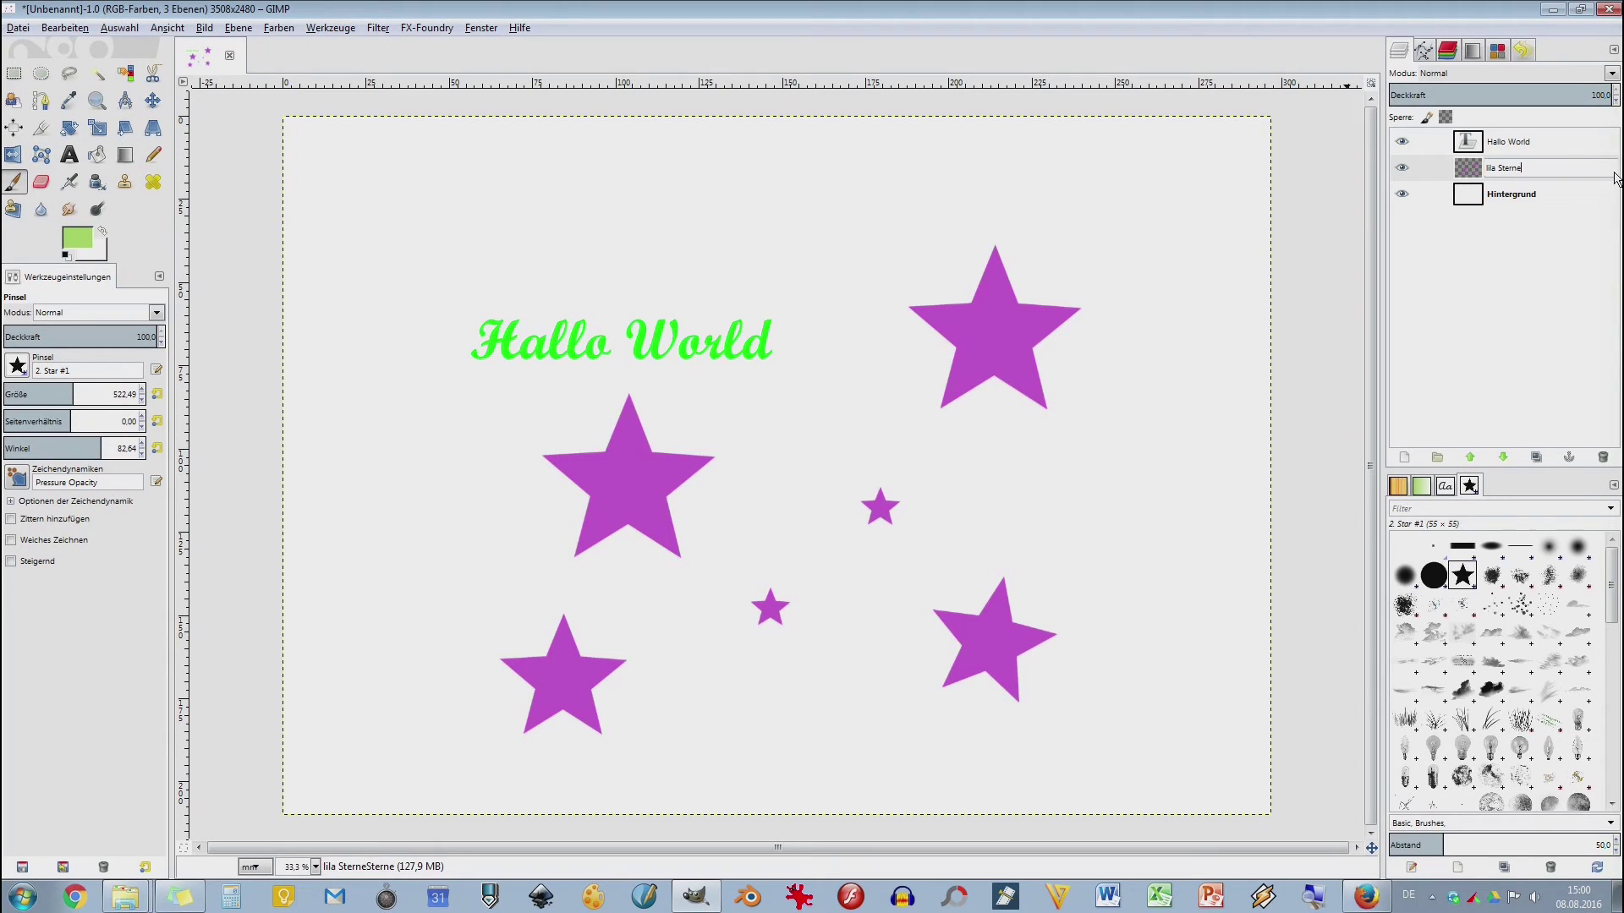
{"action": "key", "text": "Return"}
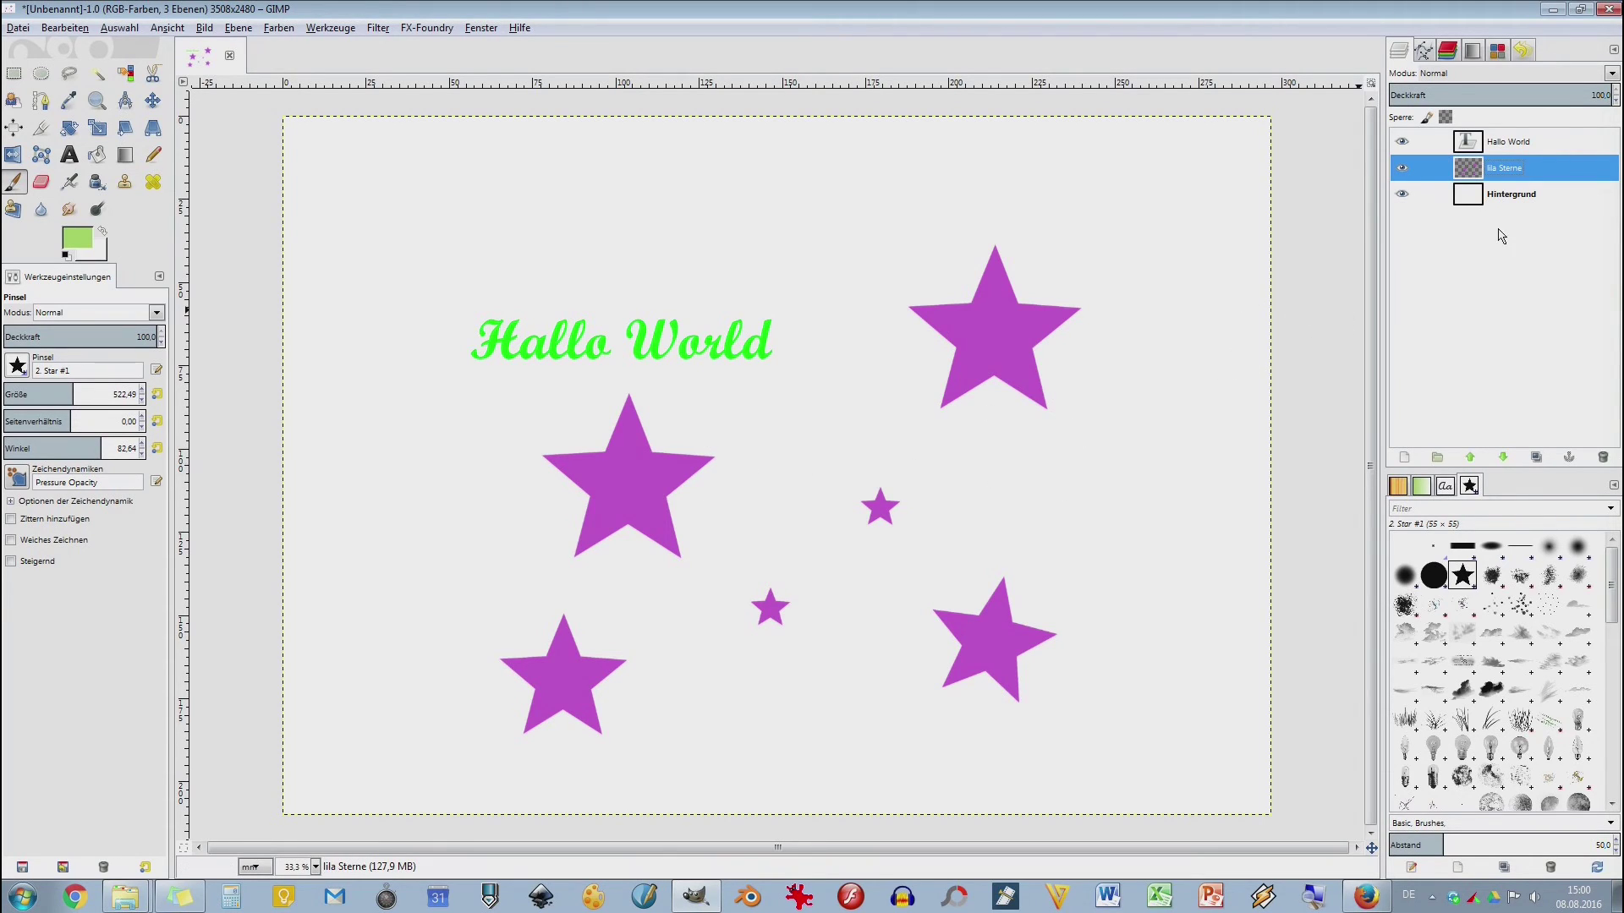
- Add a transparent layer named 'Grüne Sterne' above lila Sterne, then select lila Sterne
{"action": "left_click", "coordinate": [1404, 458]}
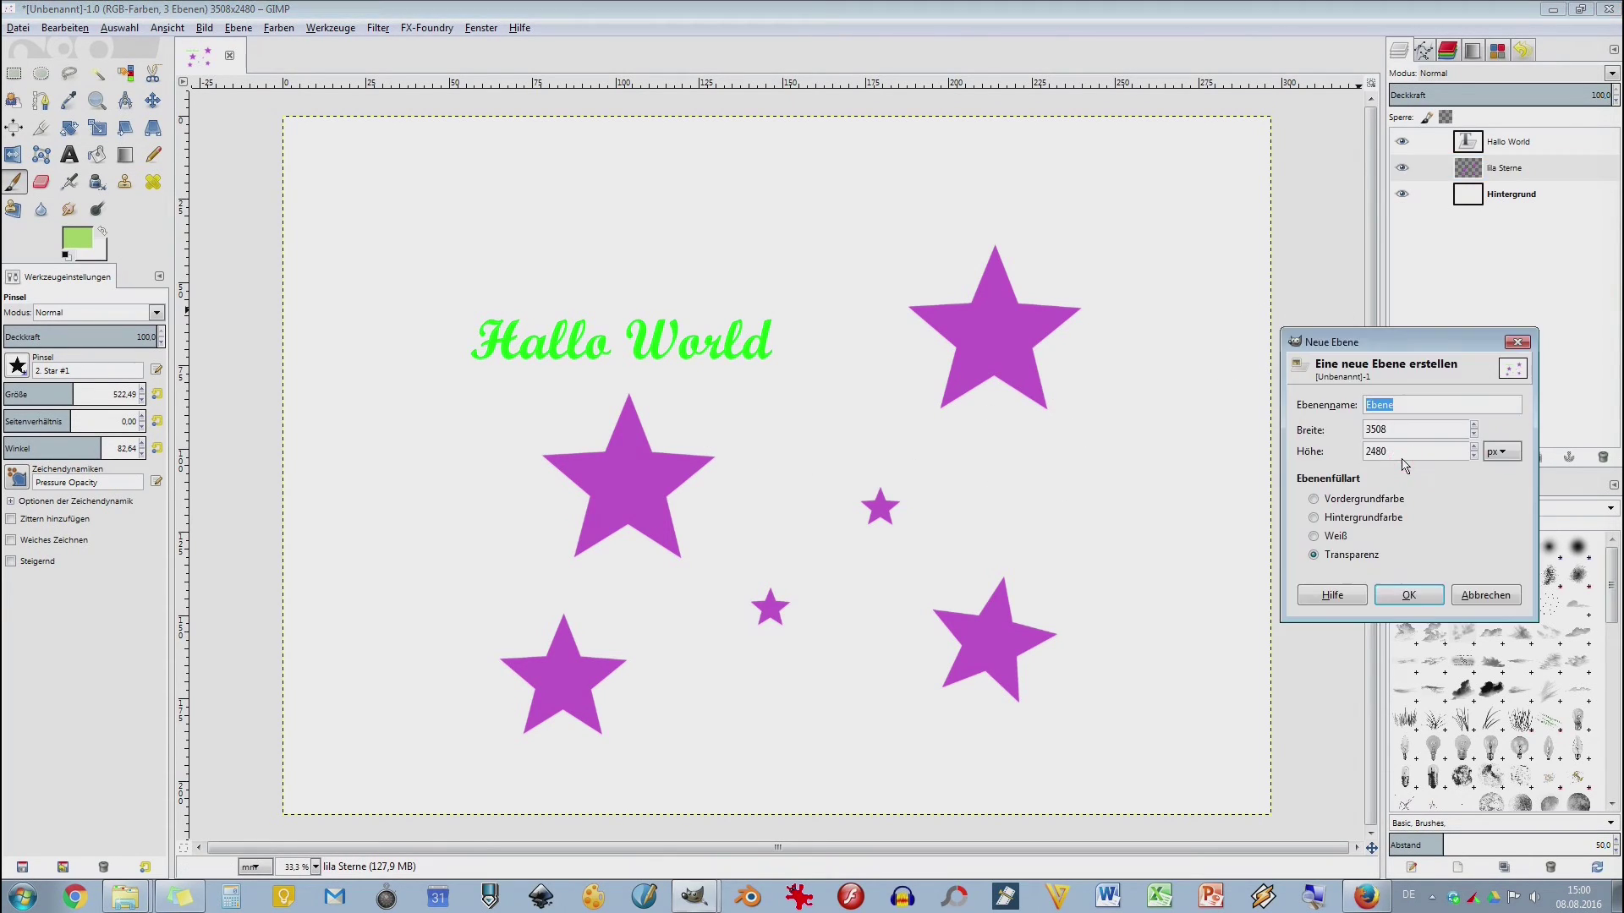
{"action": "left_click", "coordinate": [1426, 597]}
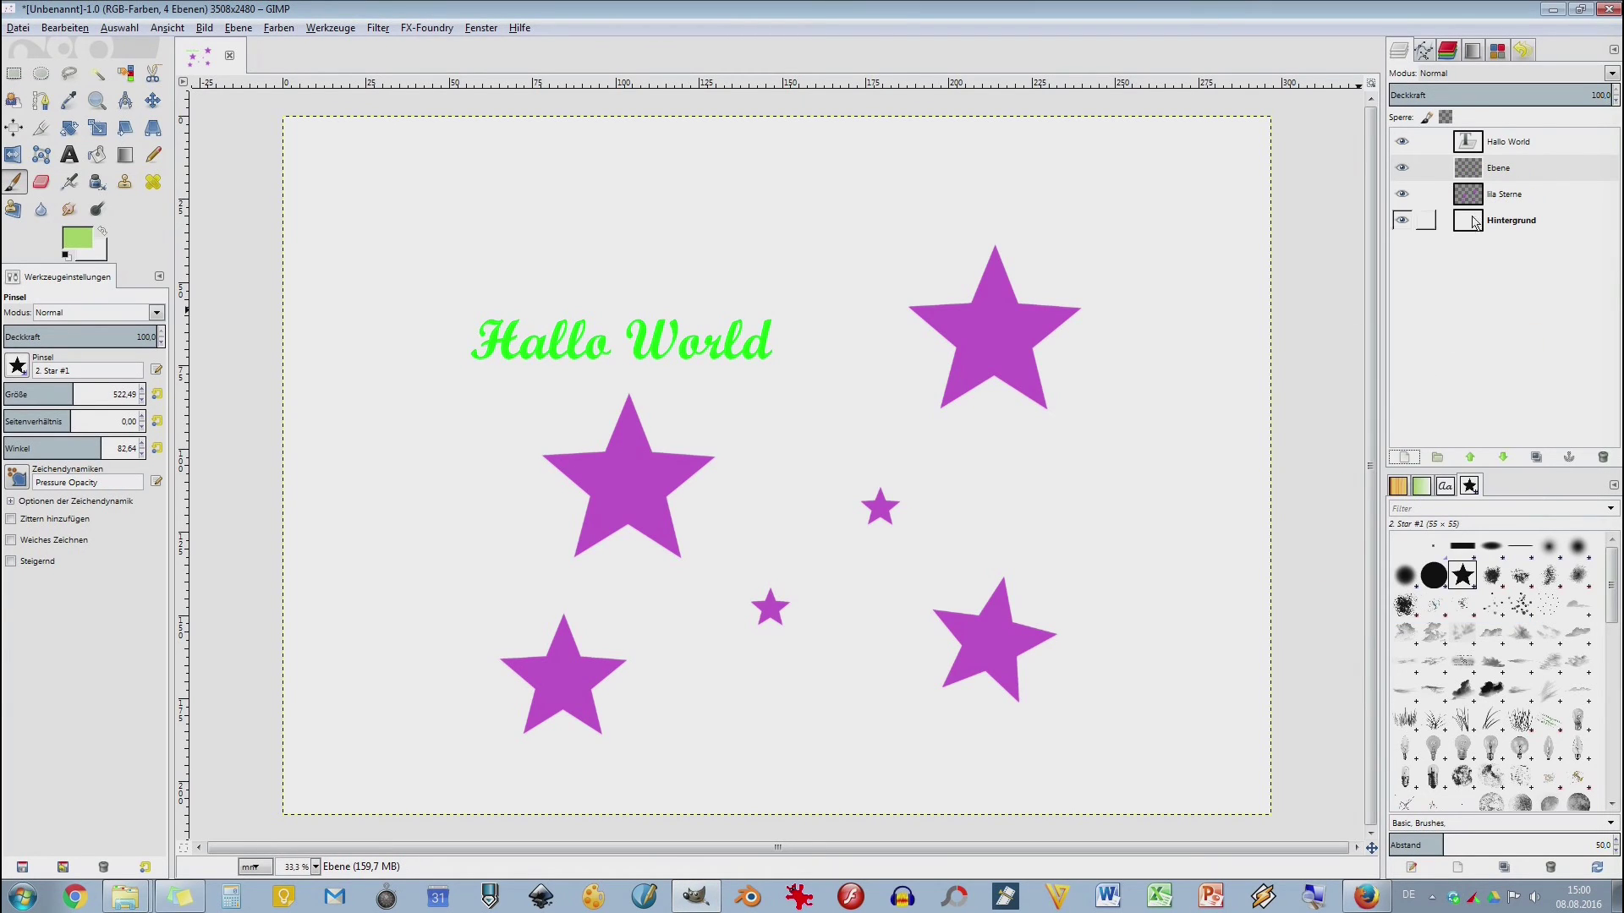
{"action": "double_click", "coordinate": [1513, 169]}
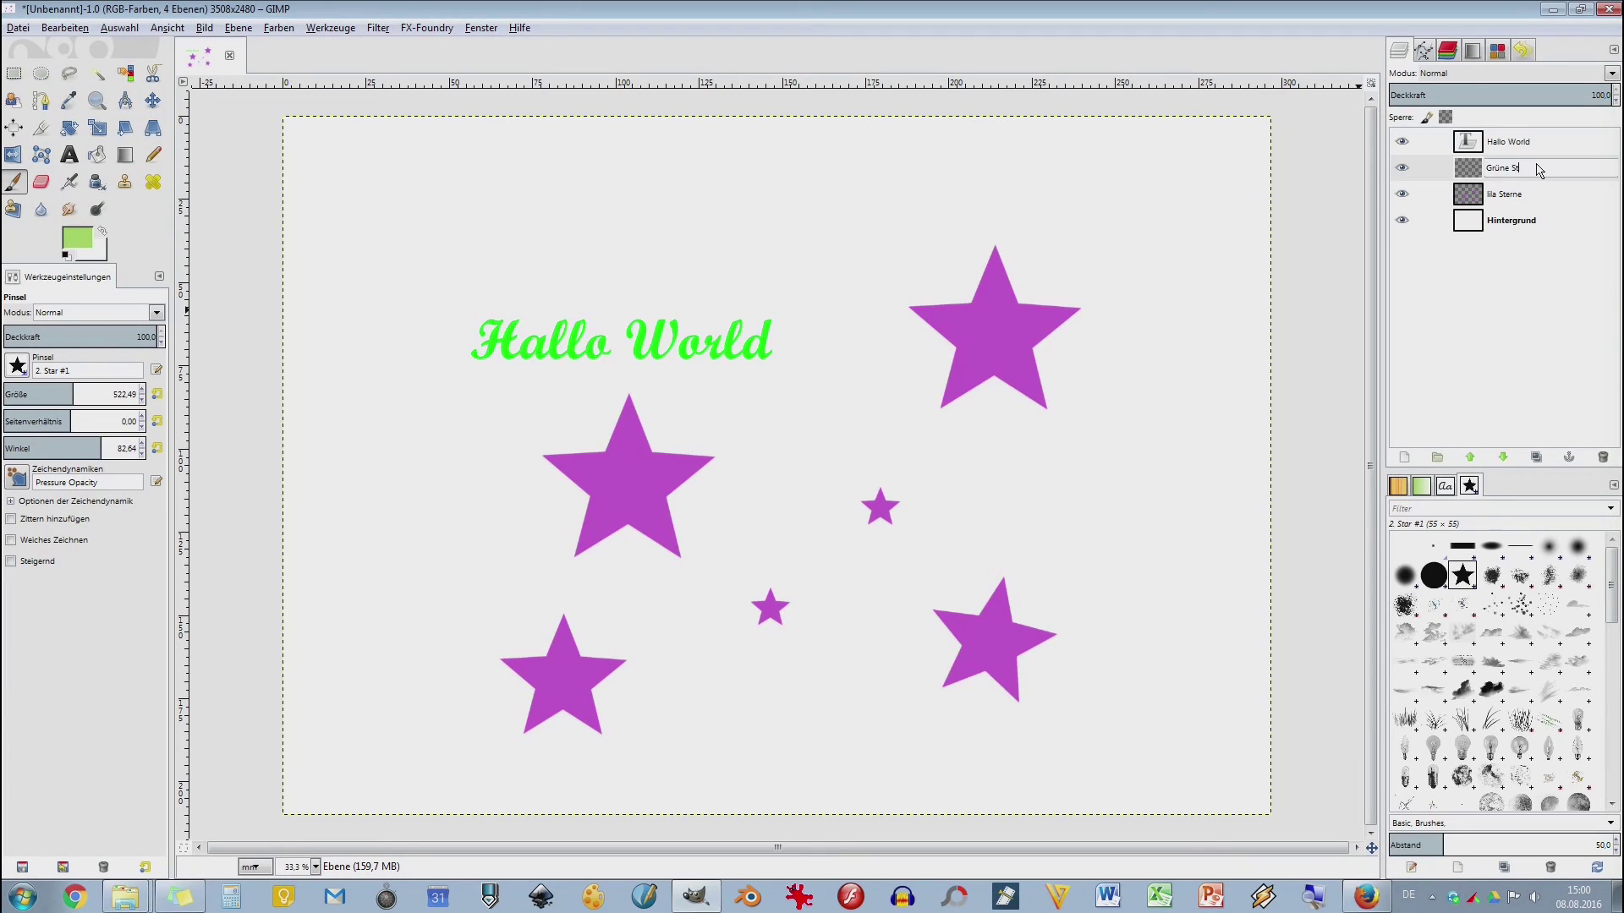
{"action": "left_click", "coordinate": [1537, 168]}
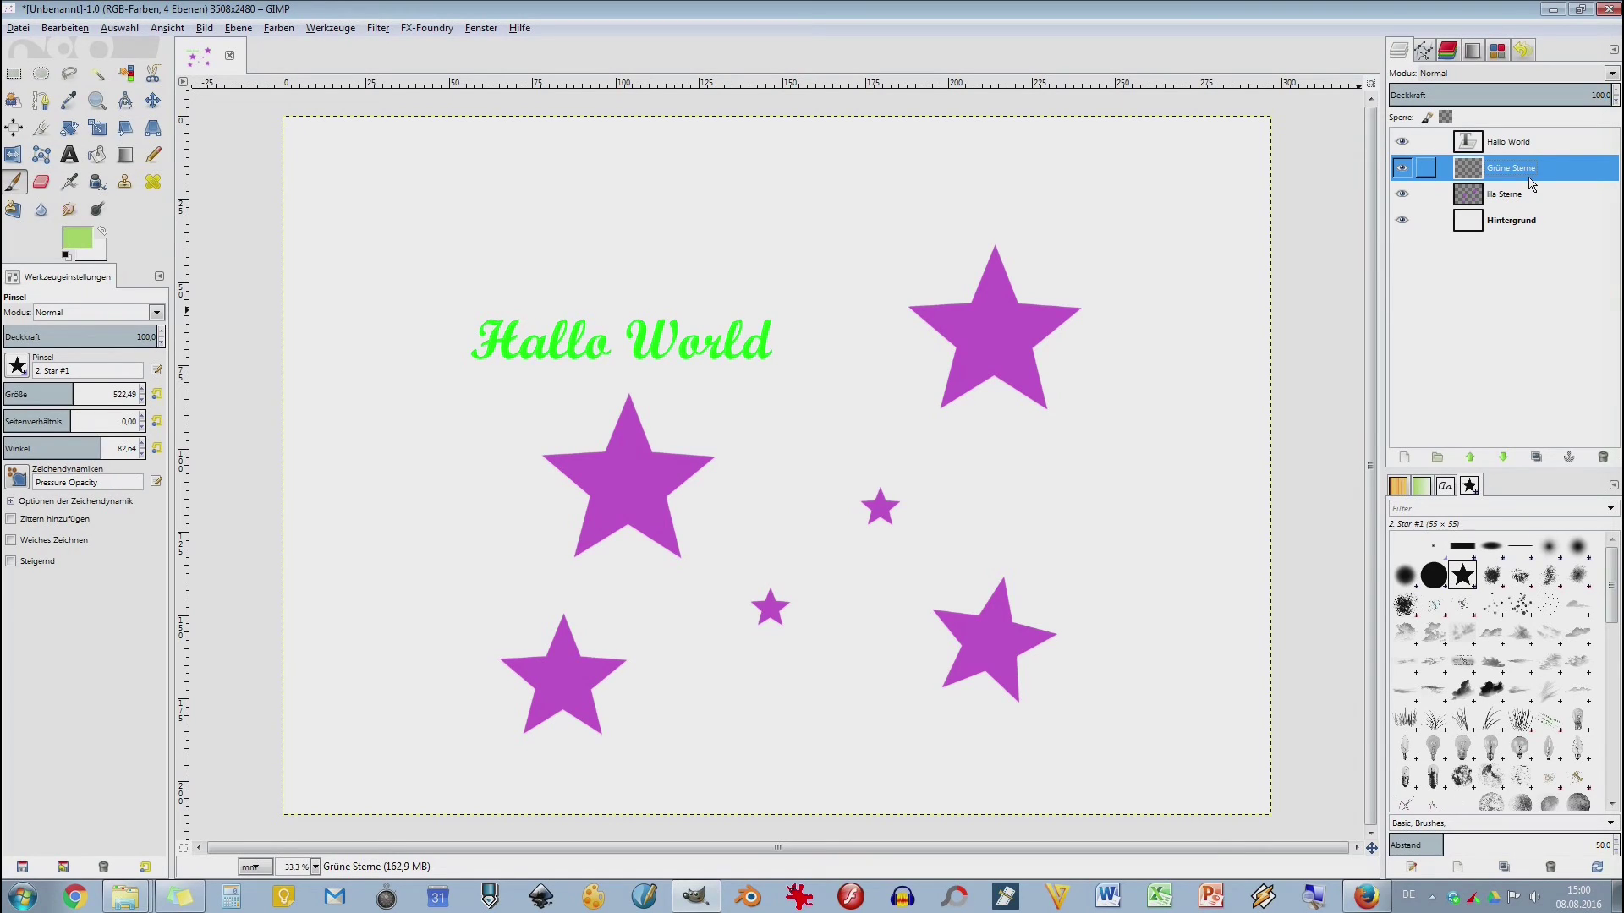
{"action": "left_click", "coordinate": [1528, 197]}
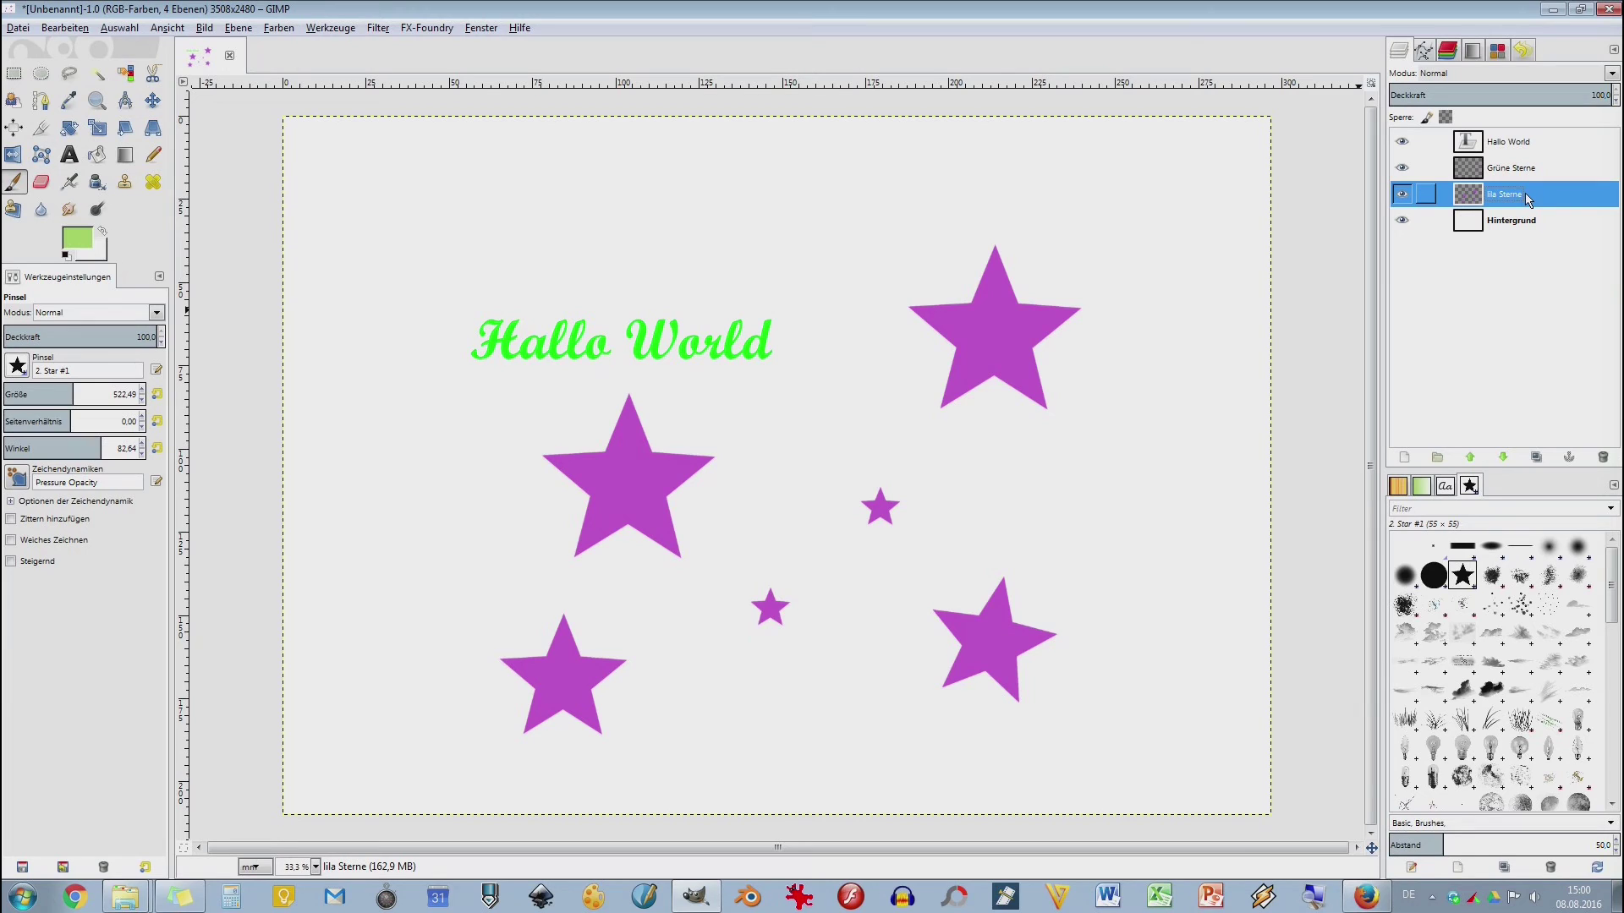
{"action": "left_click", "coordinate": [782, 237]}
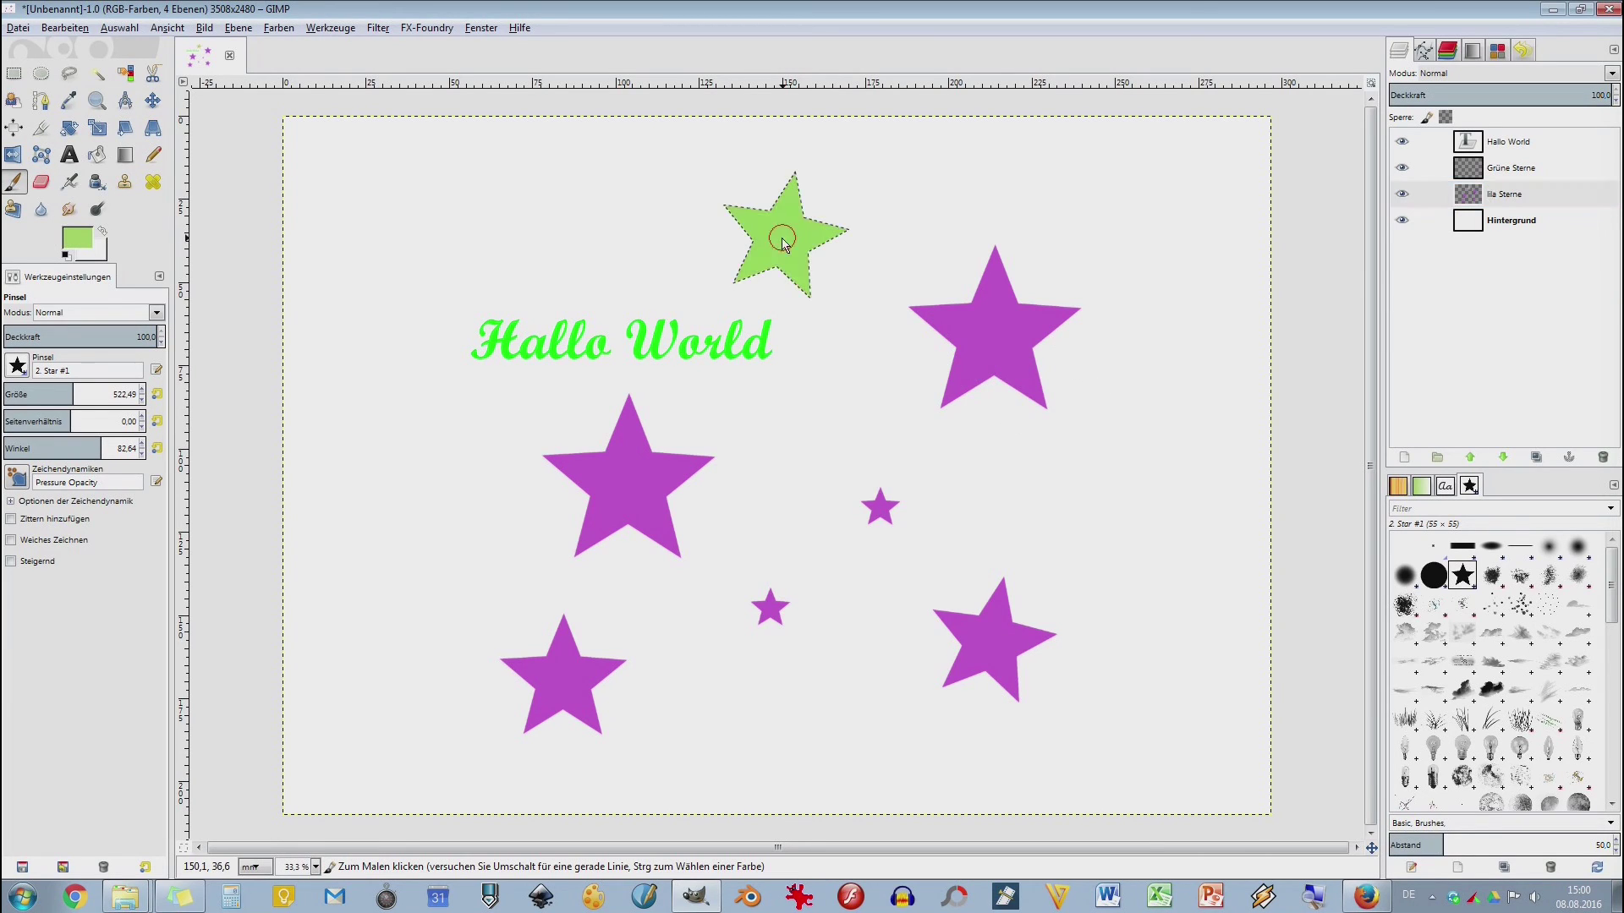
{"action": "left_click", "coordinate": [831, 674]}
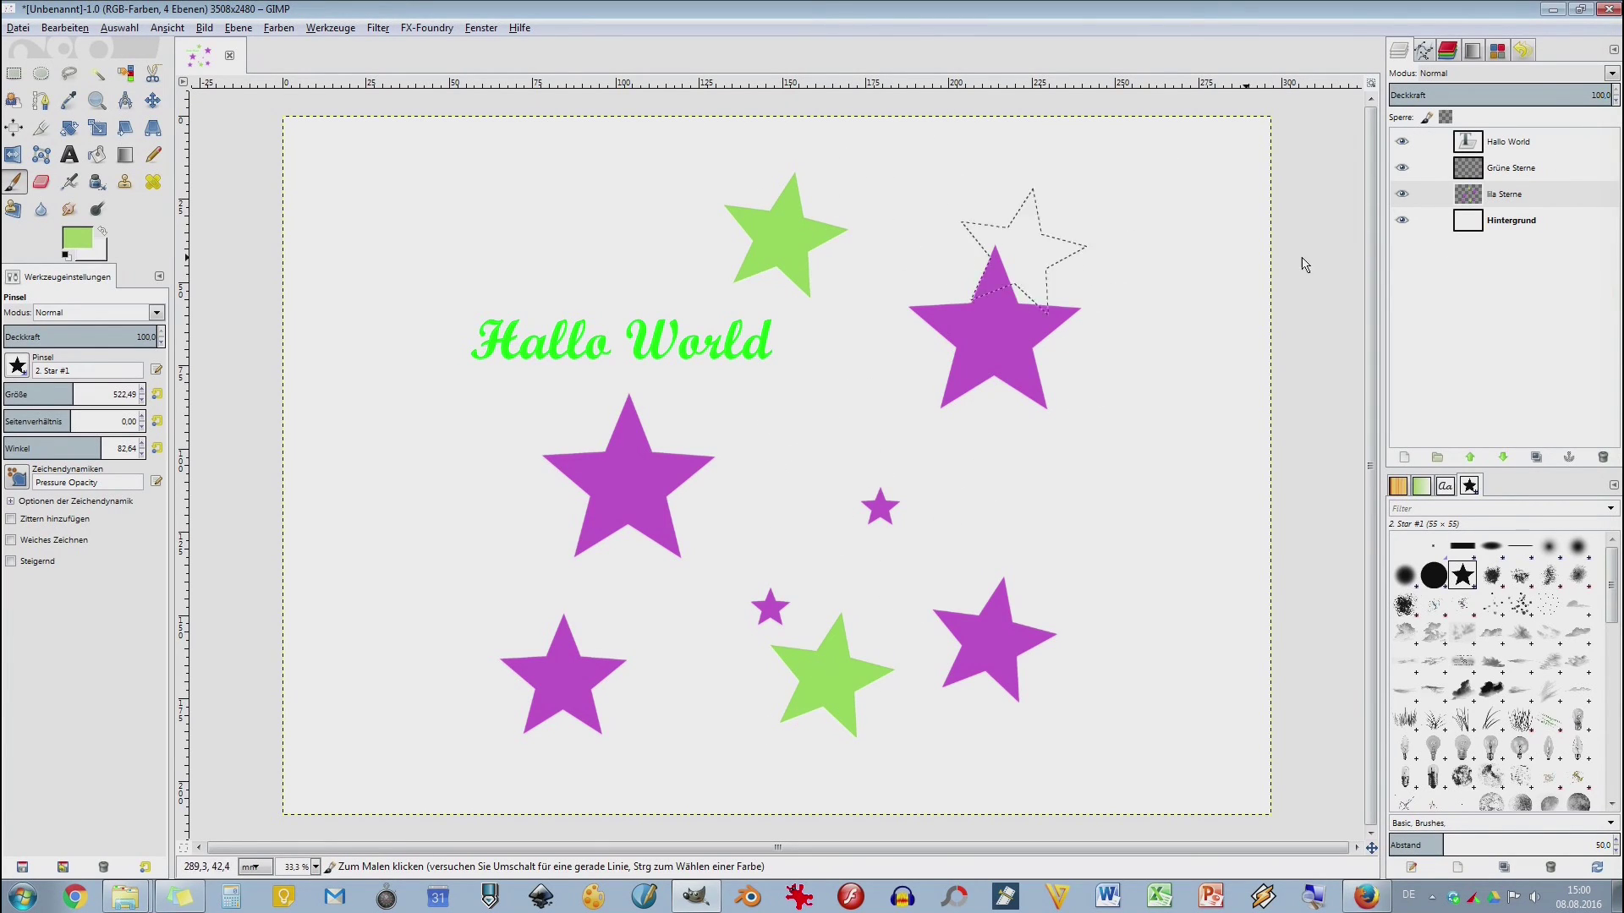
{"action": "left_click", "coordinate": [1402, 194]}
{"action": "left_click", "coordinate": [1402, 195]}
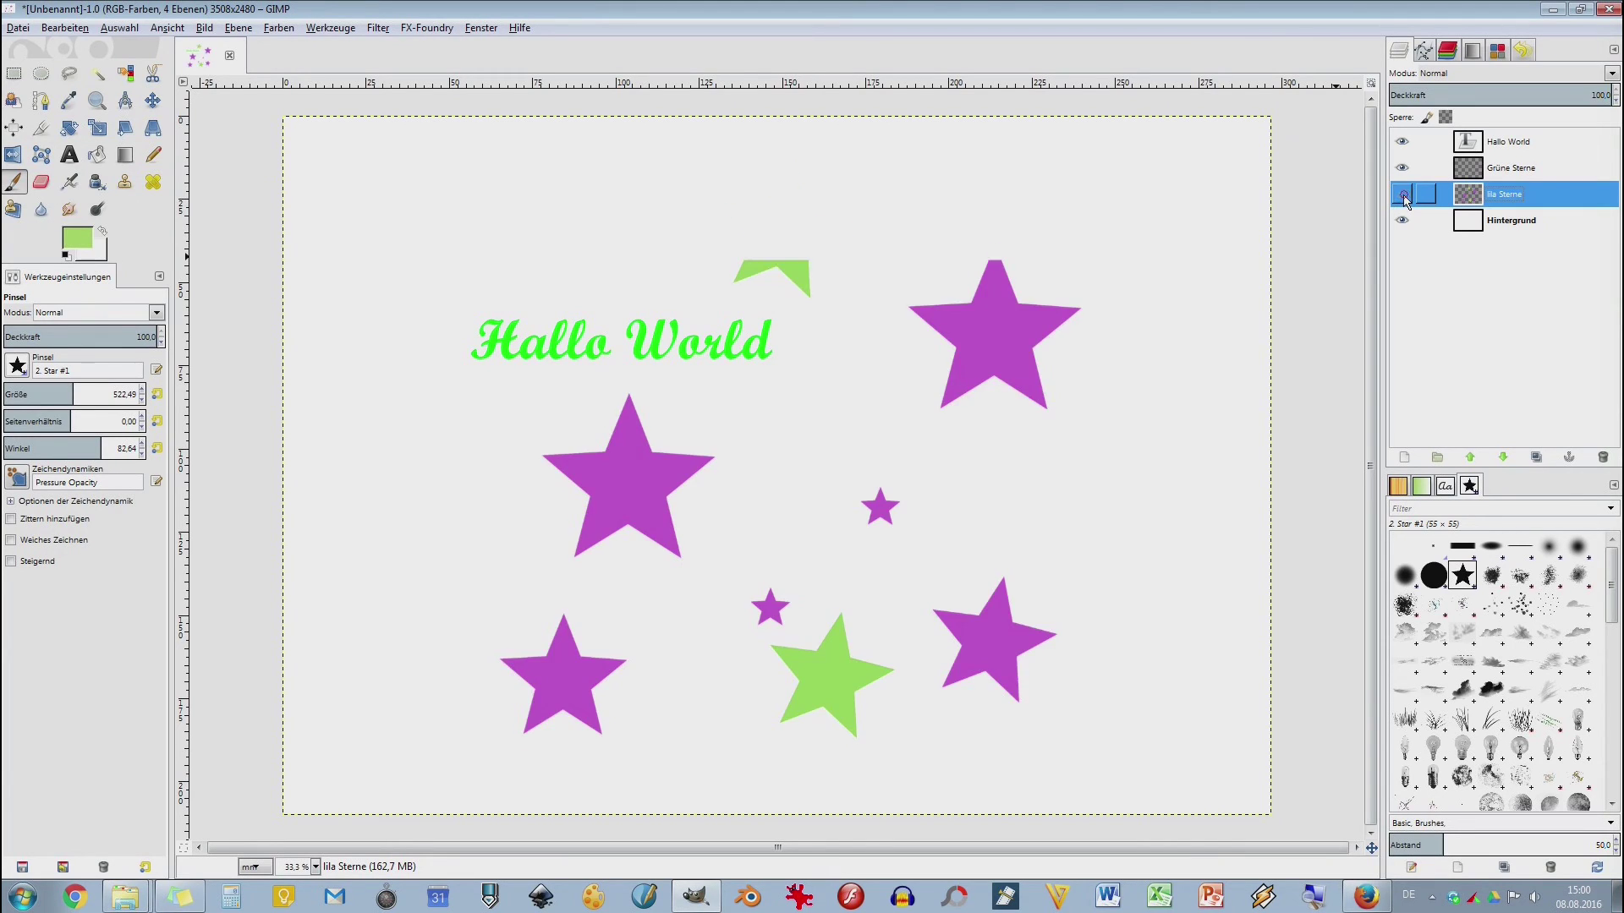
{"action": "left_click", "coordinate": [1402, 195]}
{"action": "left_click", "coordinate": [1402, 195]}
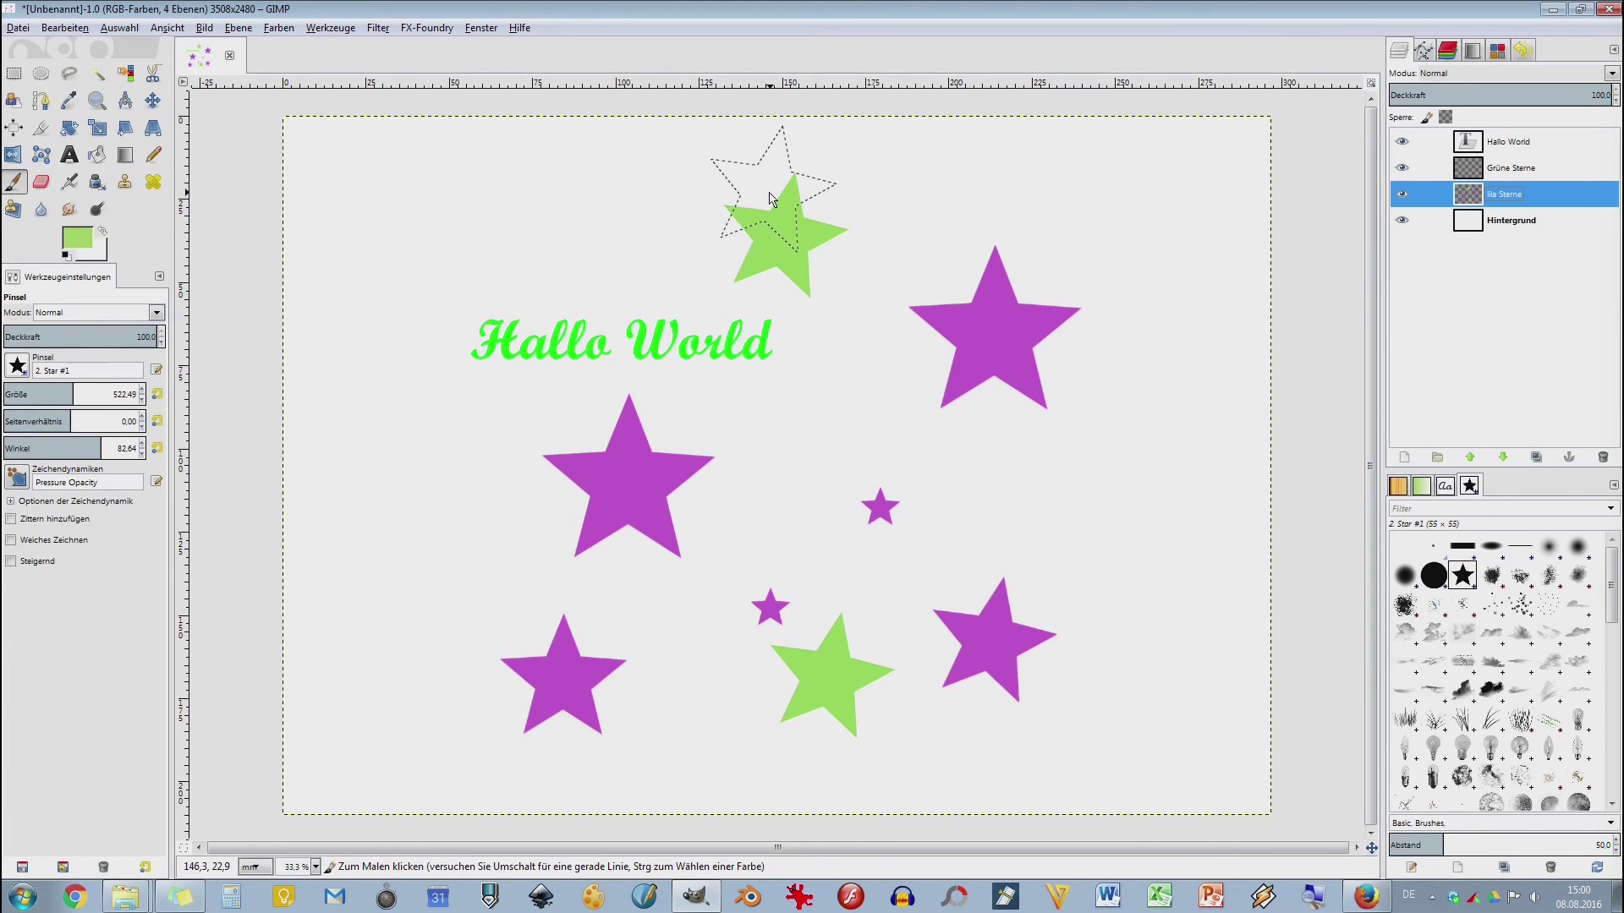
{"action": "key", "text": "ctrl+z"}
{"action": "key", "text": "ctrl+z"}
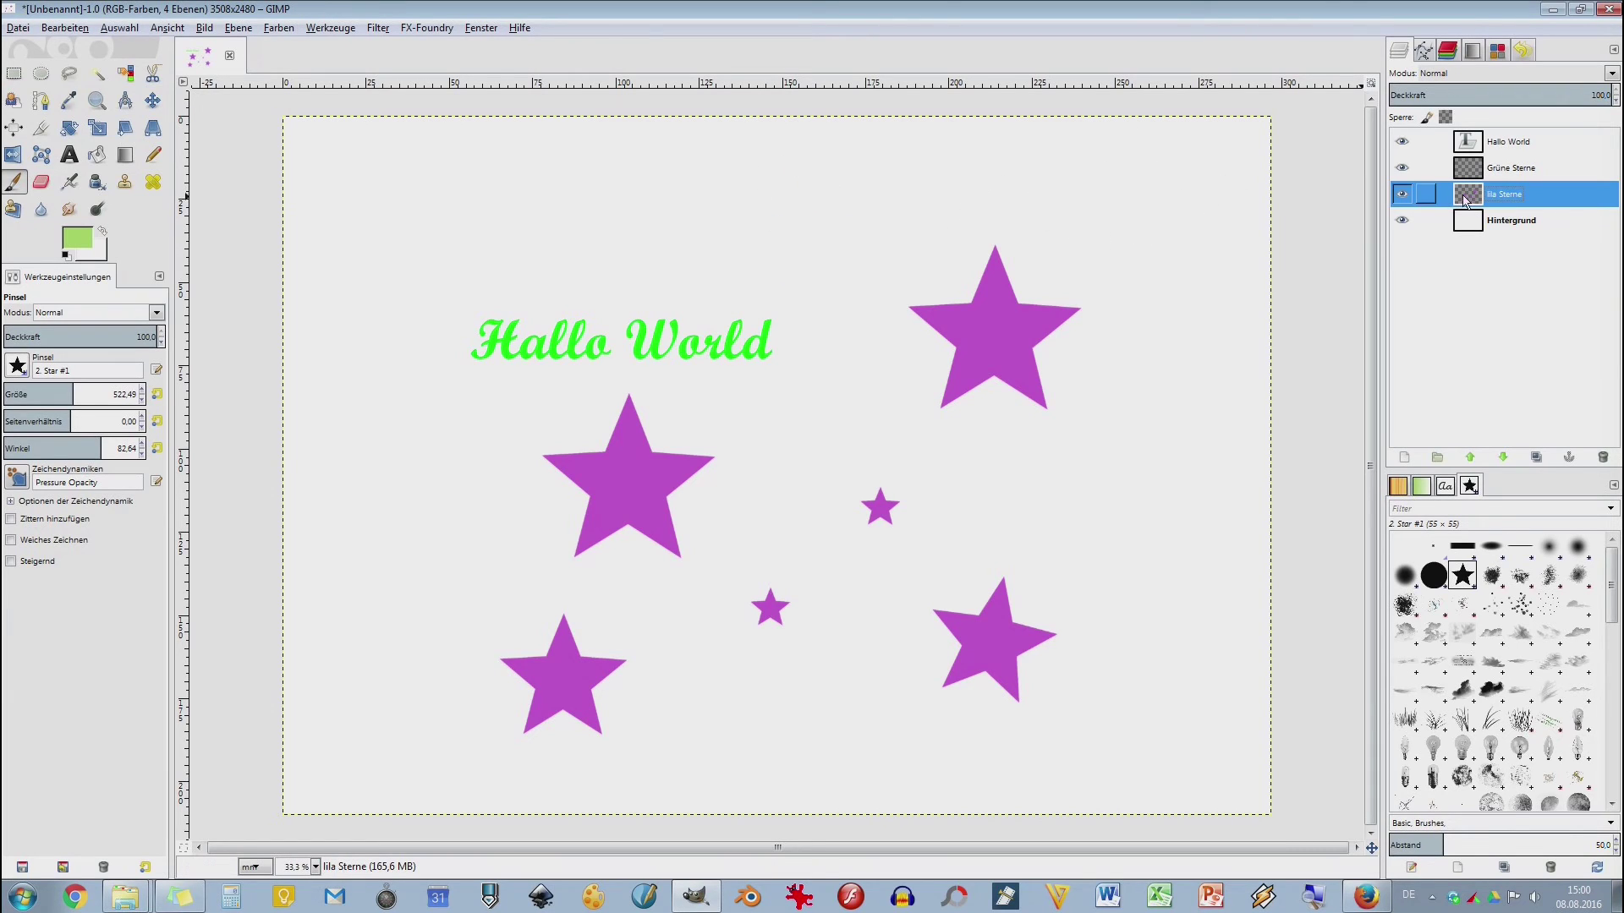
- Stamp six green stars on Grüne Sterne, several over the existing purple stars
{"action": "left_click", "coordinate": [1495, 173]}
{"action": "left_click", "coordinate": [471, 200]}
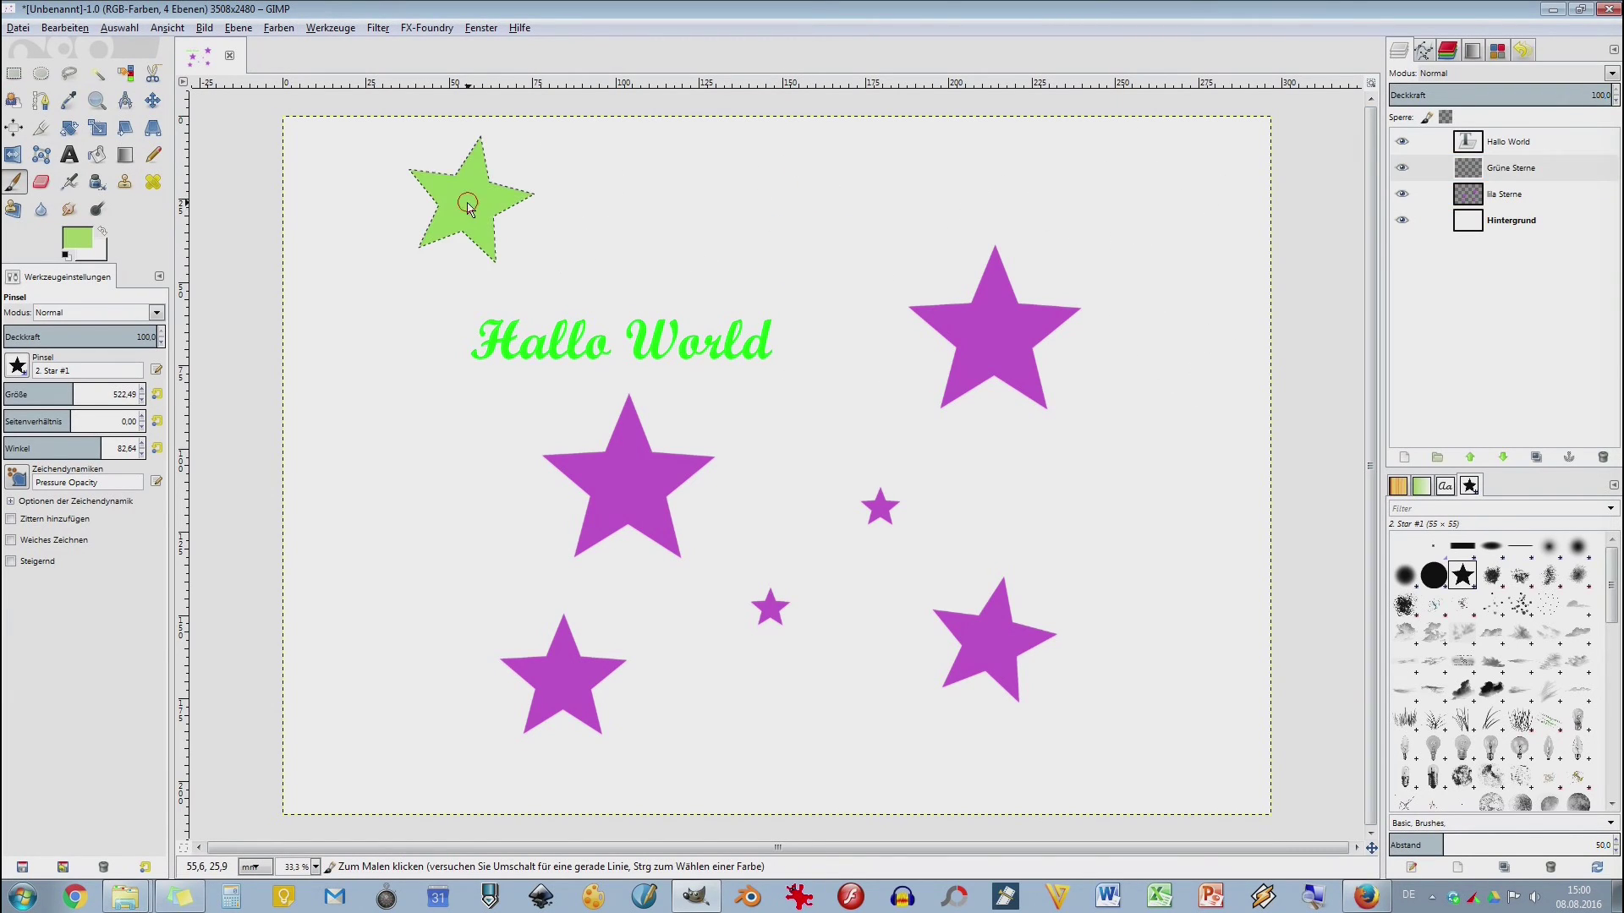
{"action": "left_click", "coordinate": [393, 548]}
{"action": "left_click", "coordinate": [695, 525]}
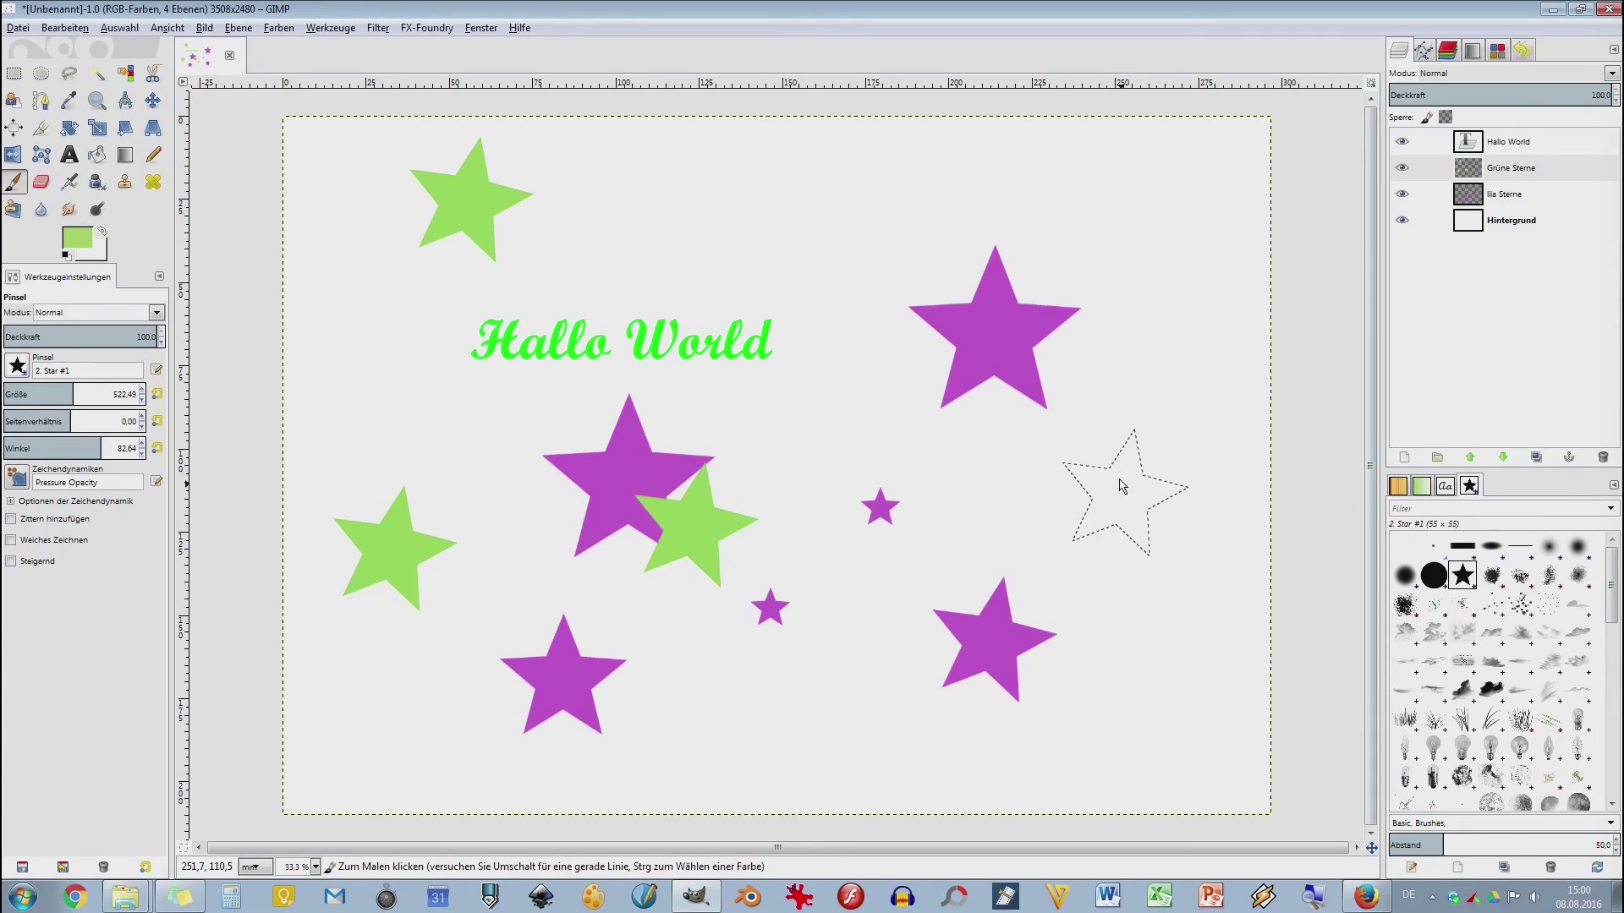
{"action": "left_click", "coordinate": [1061, 328]}
{"action": "left_click", "coordinate": [1017, 671]}
{"action": "left_click", "coordinate": [605, 676]}
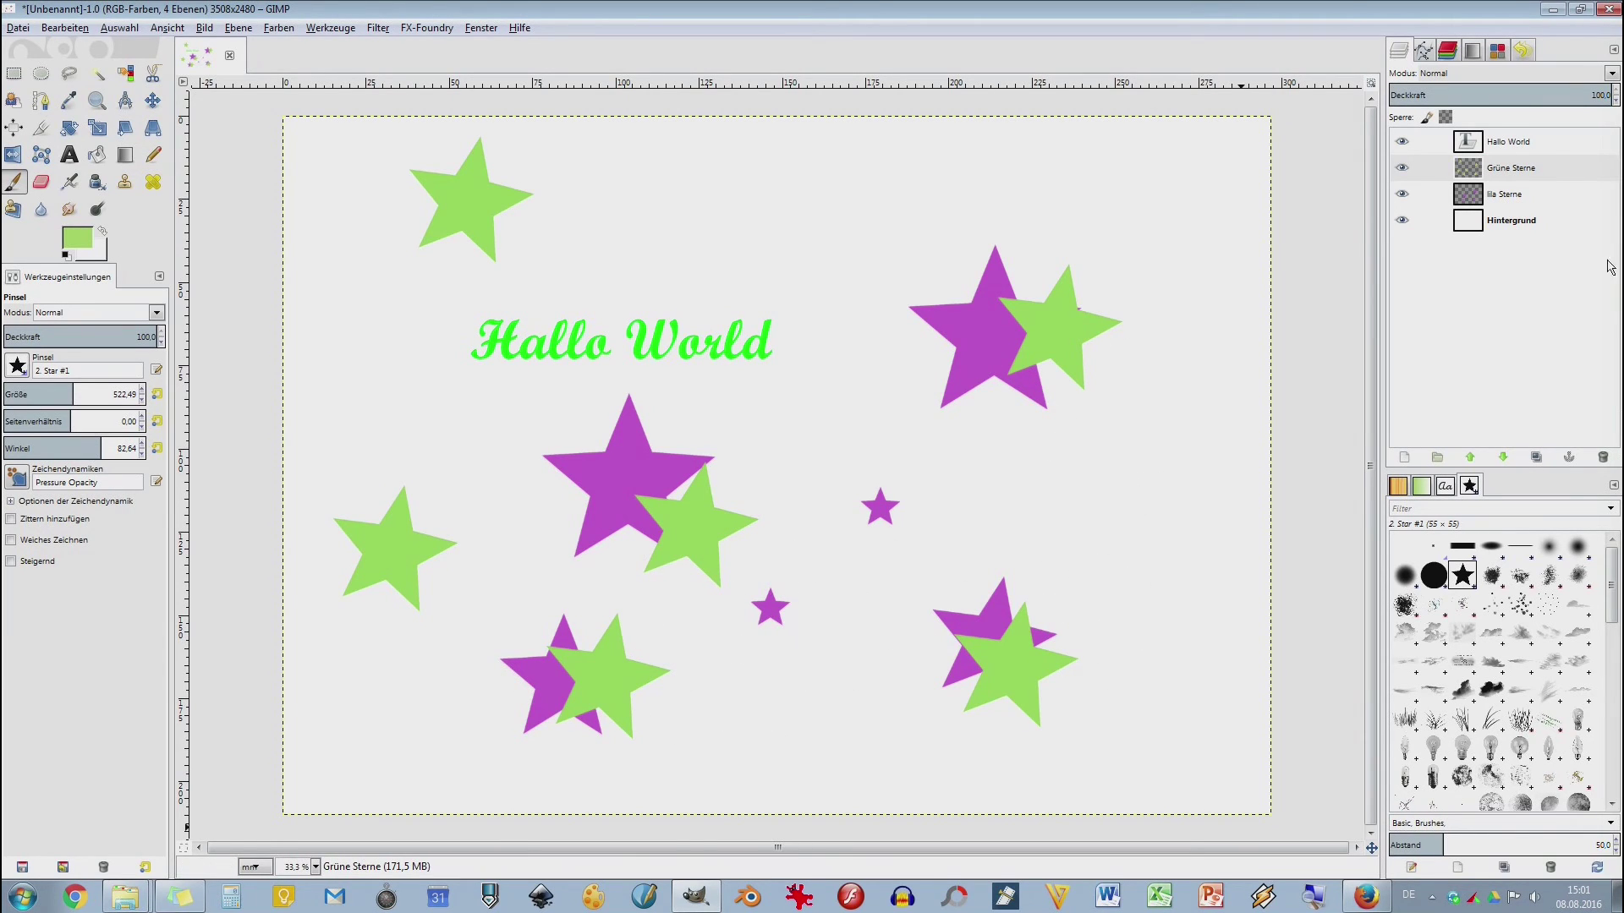
- Toggle visibility of the Grüne Sterne, lila Sterne and background layers to compare, leaving all visible
{"action": "left_click", "coordinate": [1401, 168]}
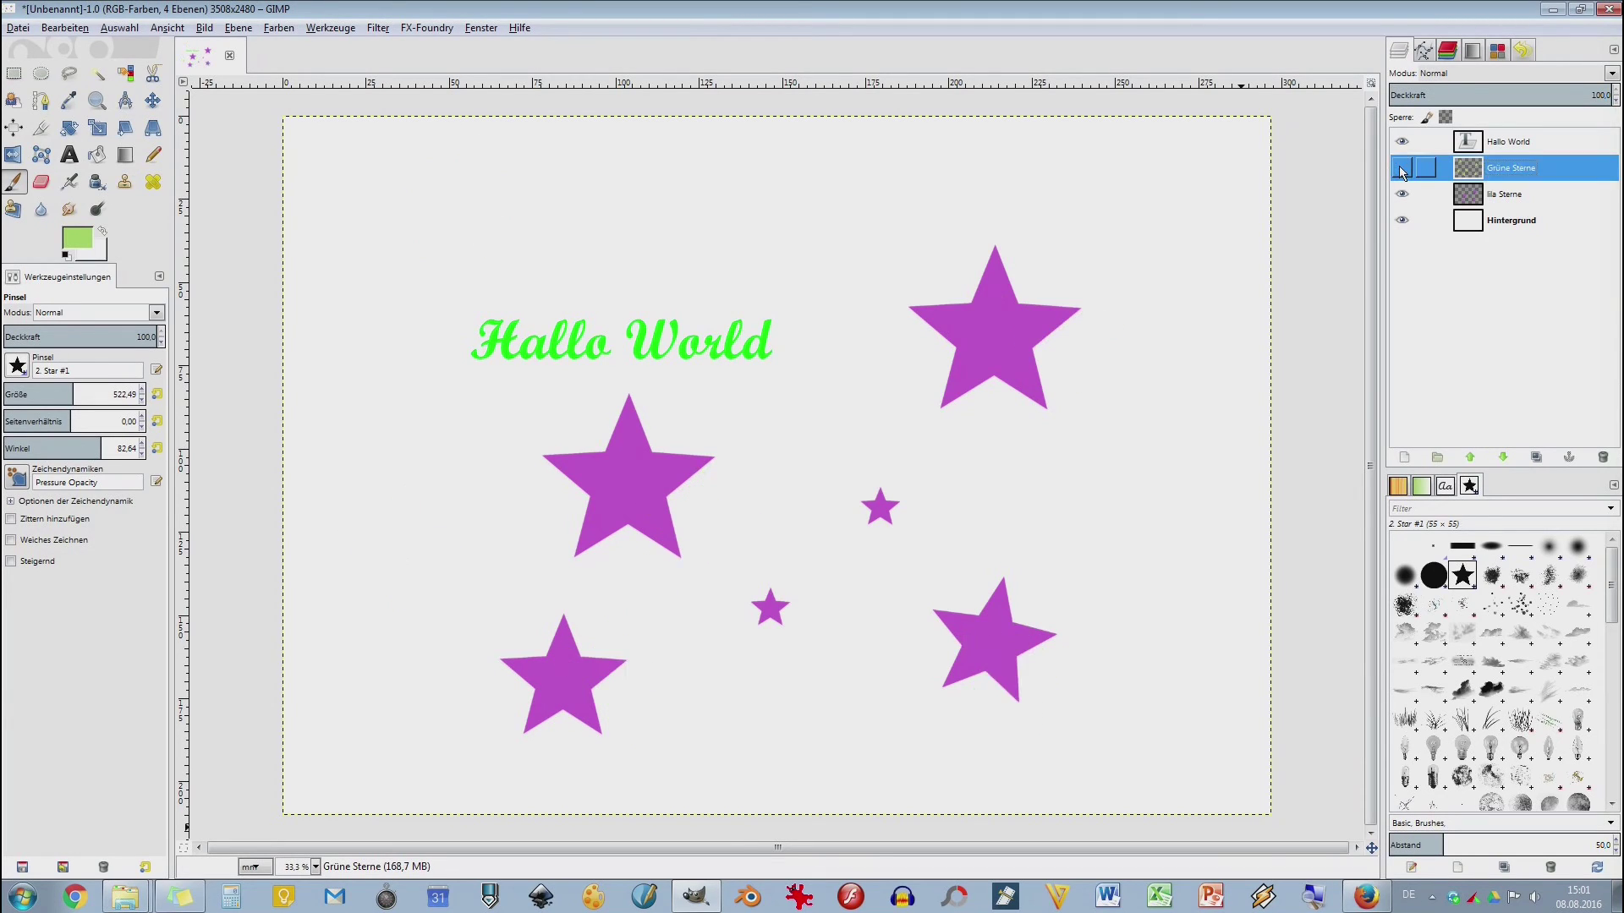
{"action": "left_click", "coordinate": [1402, 169]}
{"action": "left_click", "coordinate": [1401, 194]}
{"action": "left_click", "coordinate": [1401, 194]}
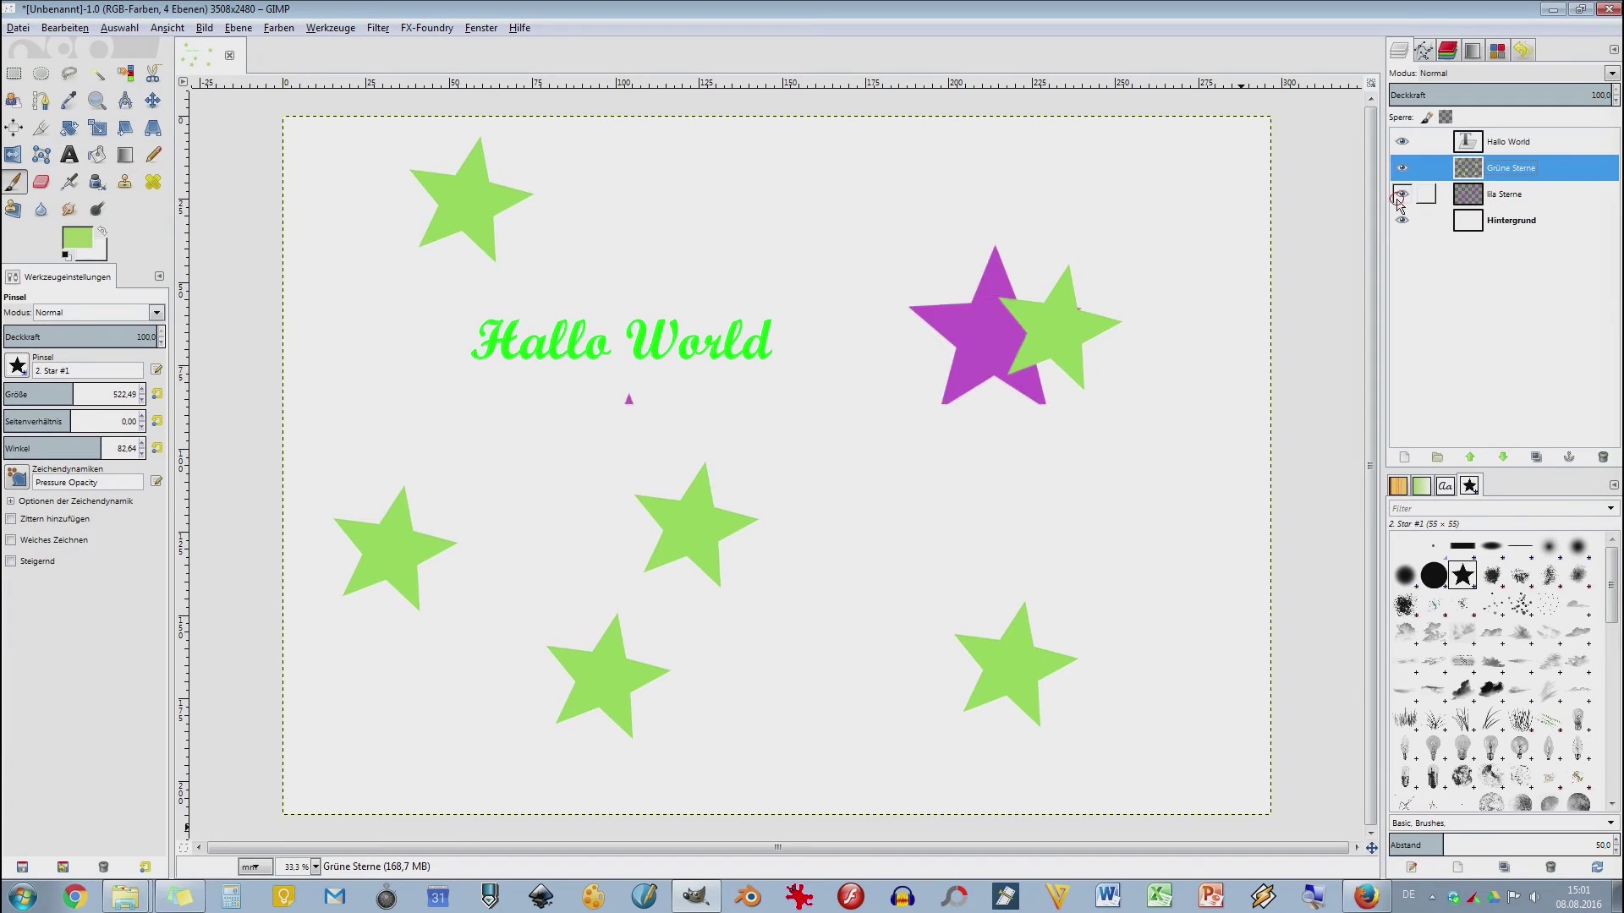
{"action": "left_click", "coordinate": [1402, 169]}
{"action": "left_click", "coordinate": [1401, 220]}
{"action": "left_click", "coordinate": [1402, 193]}
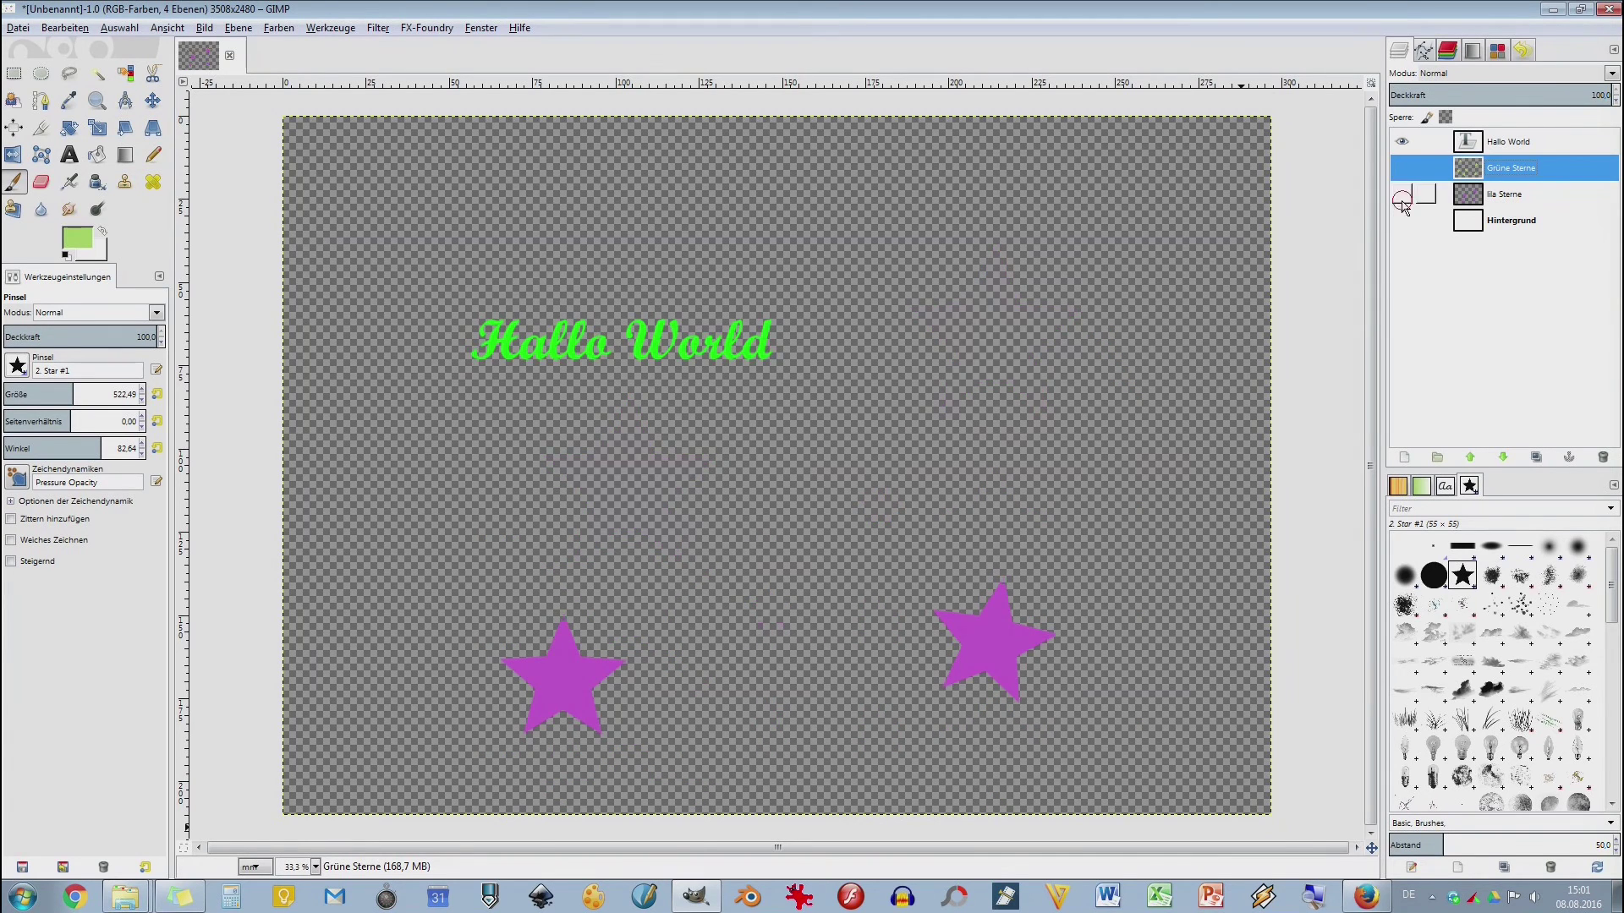
{"action": "left_click", "coordinate": [1401, 220]}
{"action": "left_click", "coordinate": [1401, 194]}
{"action": "left_click", "coordinate": [1401, 168]}
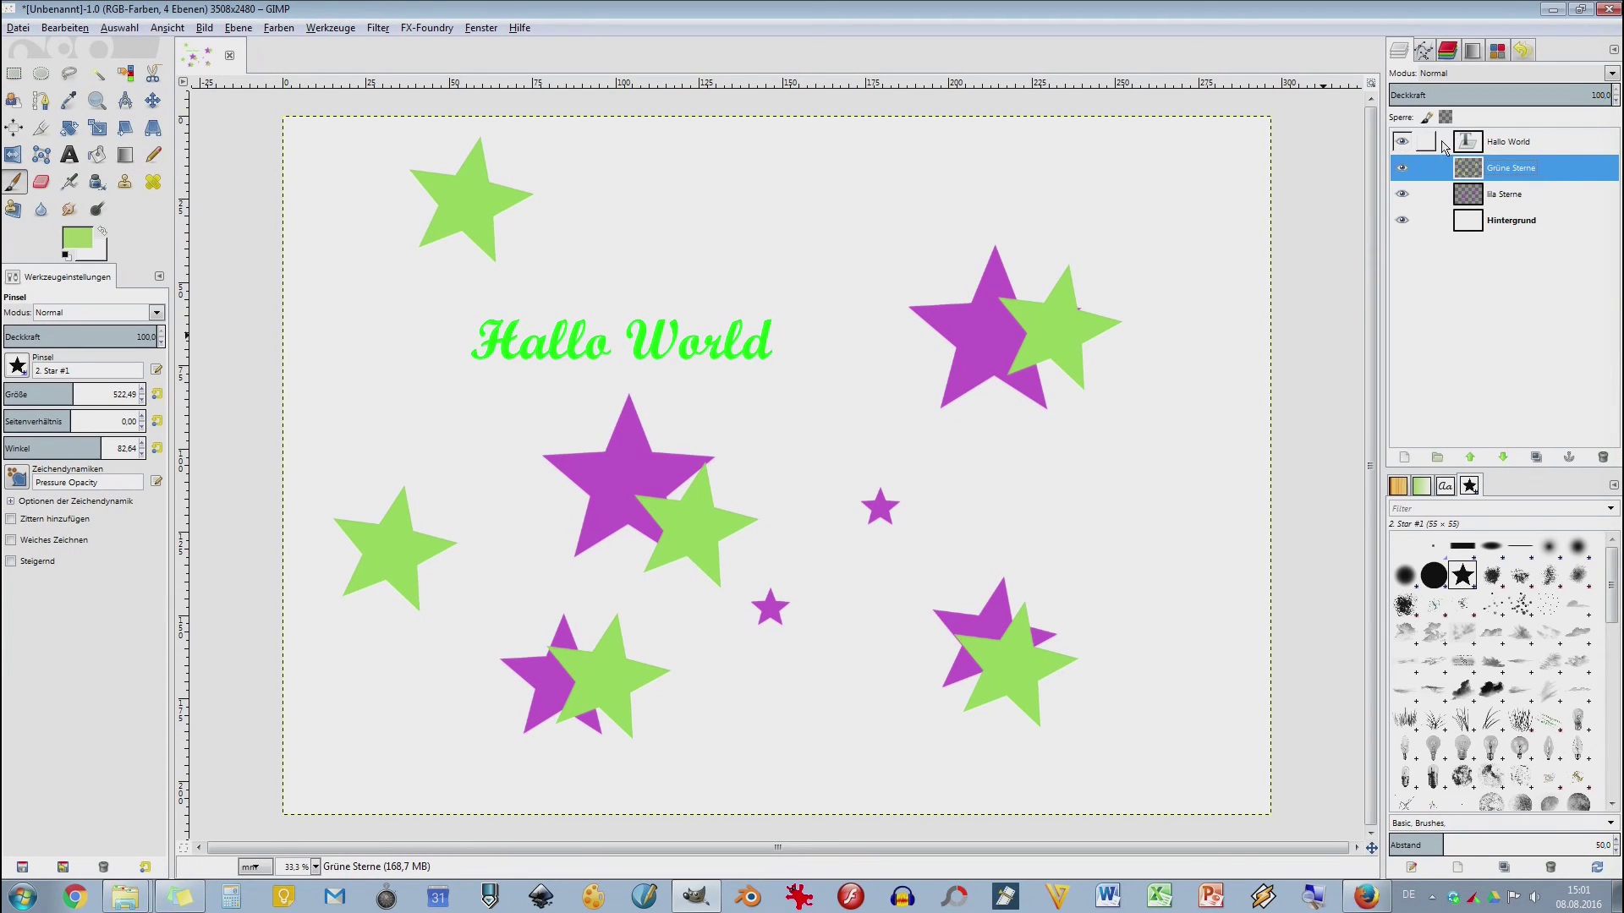
- Replace 'Hallo' with 'Hello' and set the new letters to font size 200
{"action": "double_click", "coordinate": [1476, 143]}
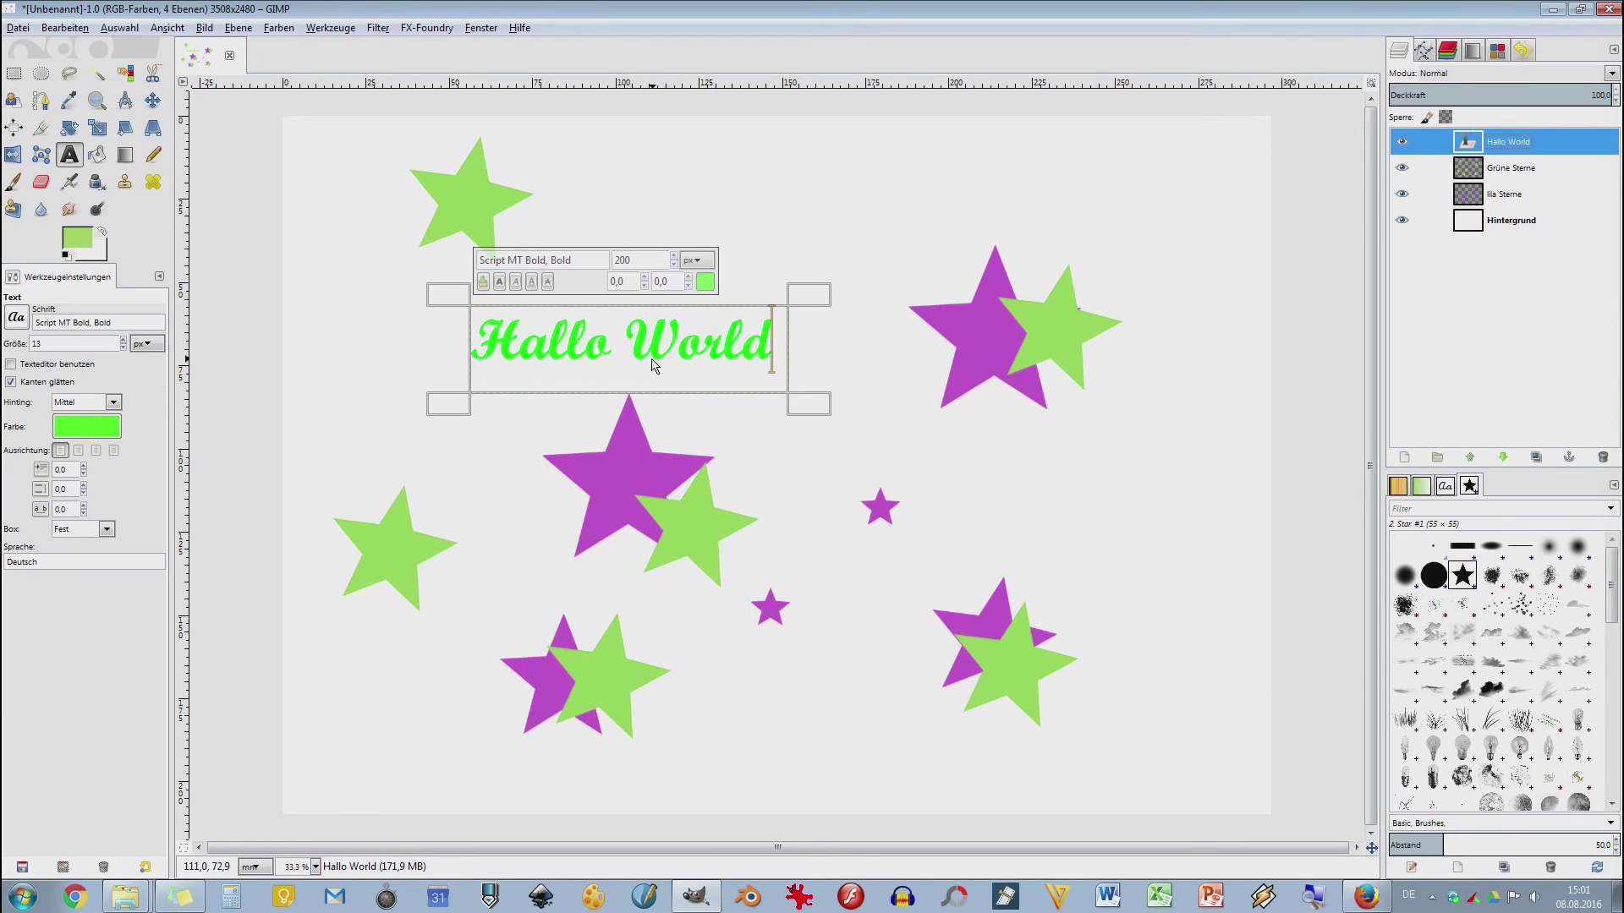
{"action": "left_click_drag", "start_coordinate": [610, 350], "coordinate": [449, 349]}
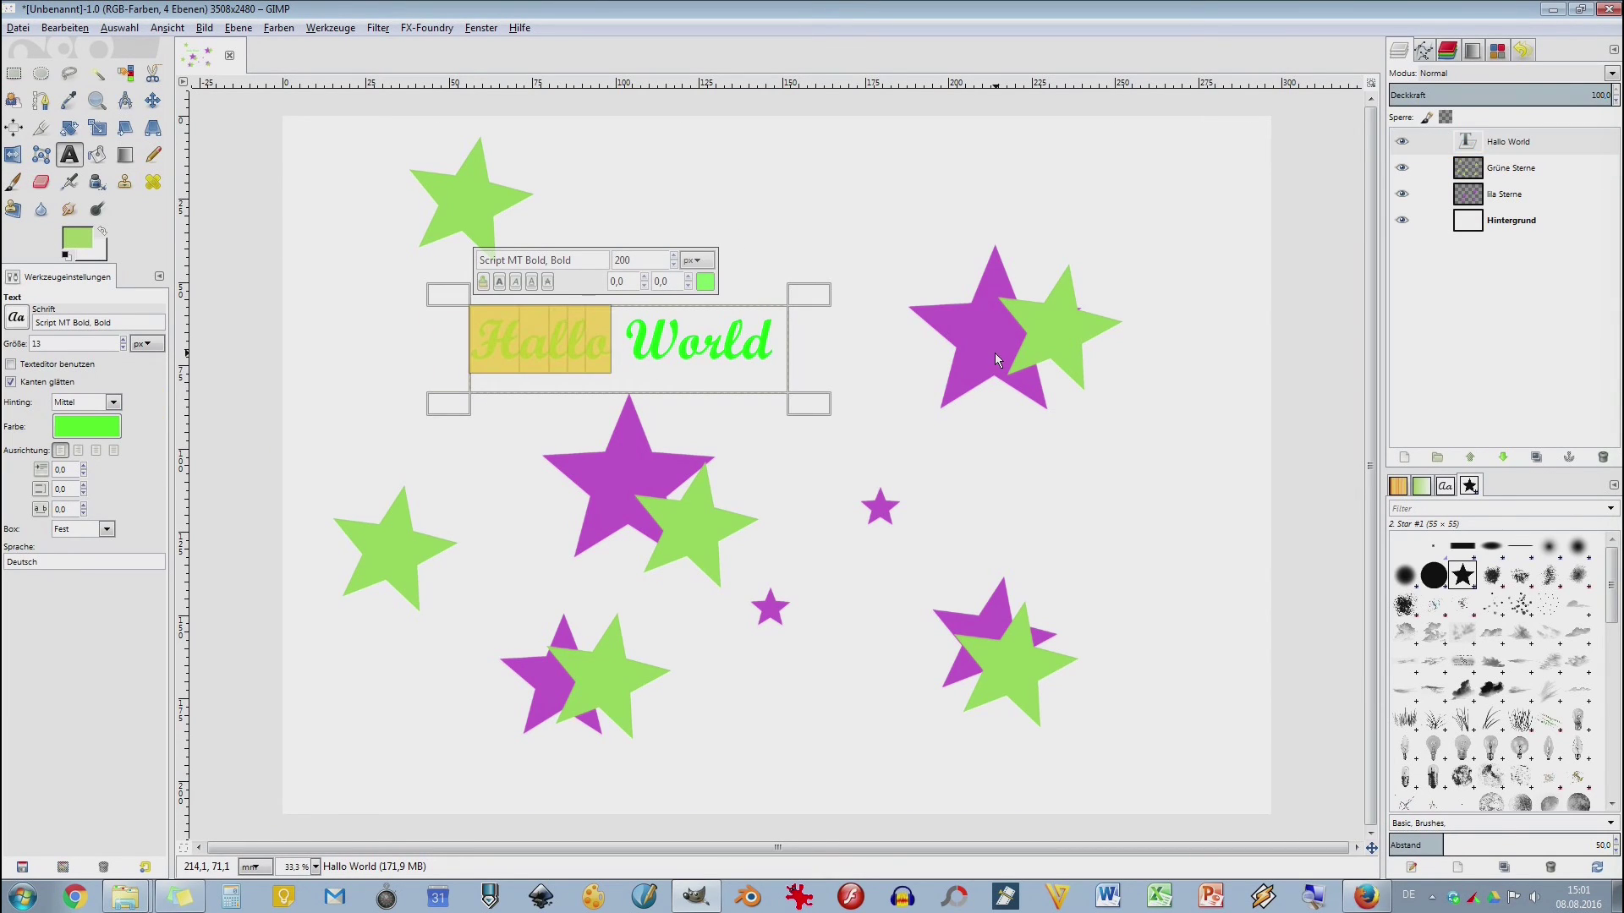
{"action": "type", "text": "He"}
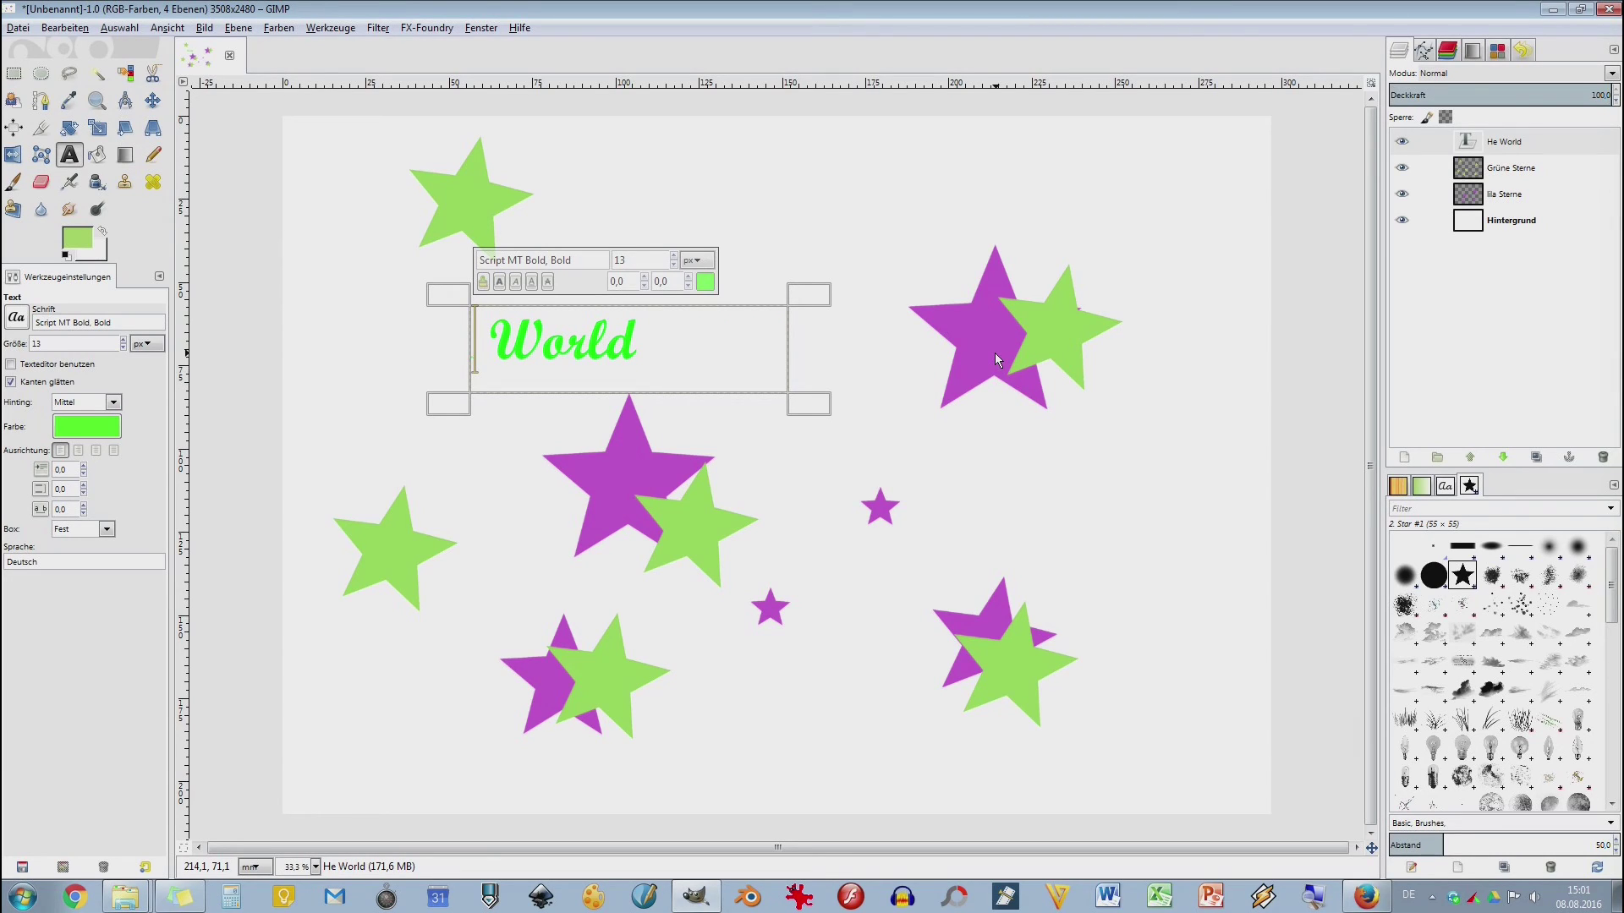
{"action": "type", "text": "llo"}
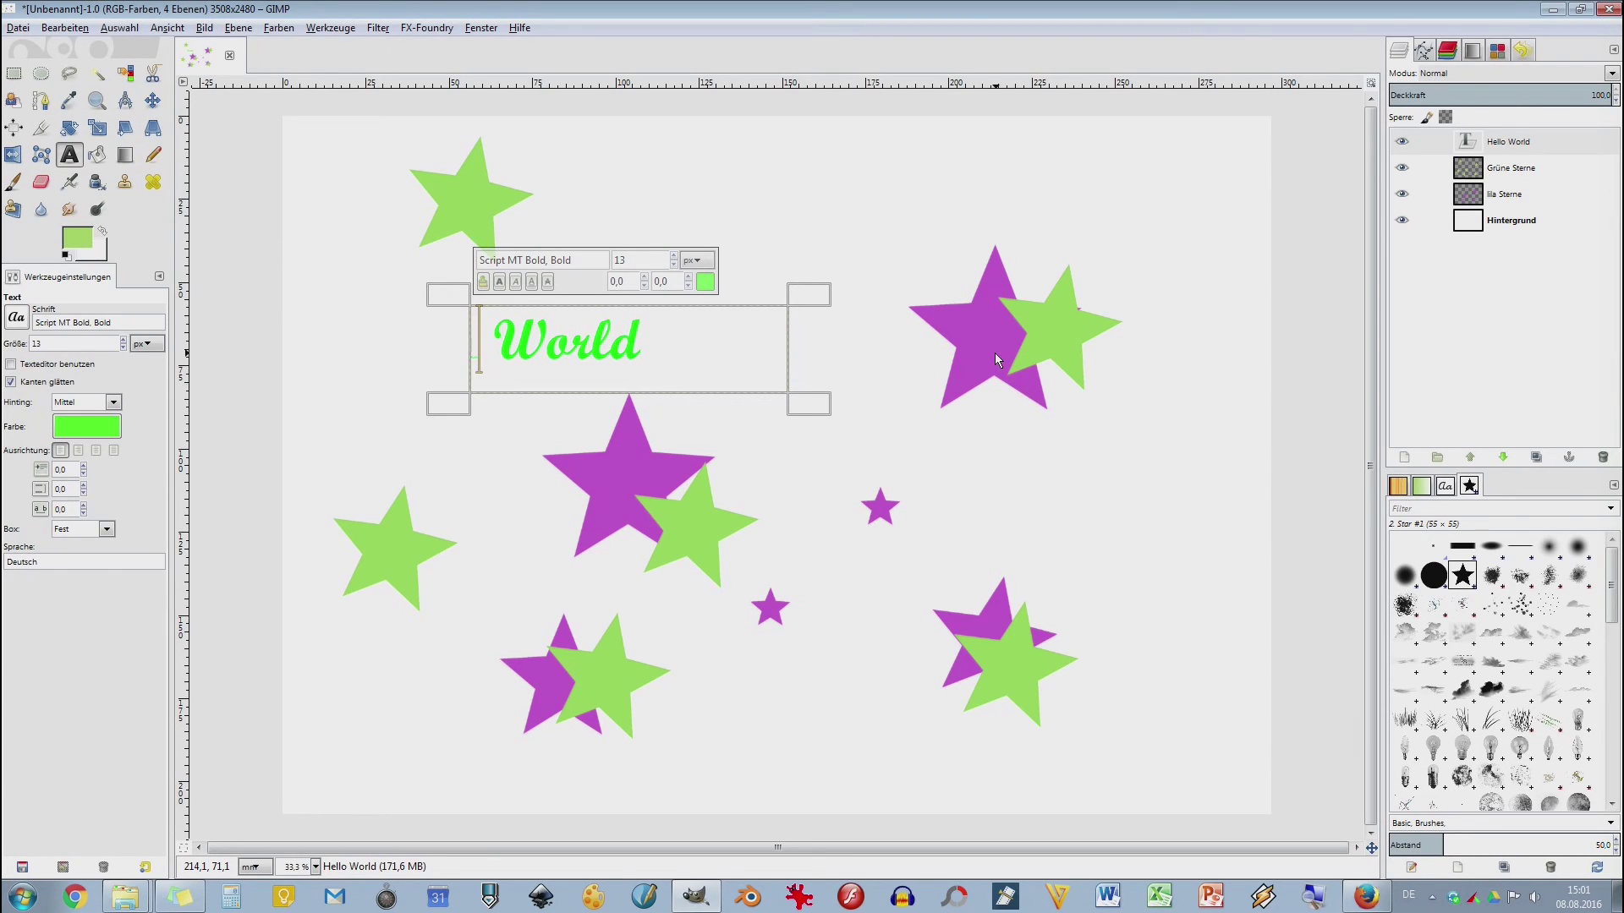
{"action": "key", "text": "shift+Home"}
{"action": "double_click", "coordinate": [636, 263]}
{"action": "key", "text": "Return"}
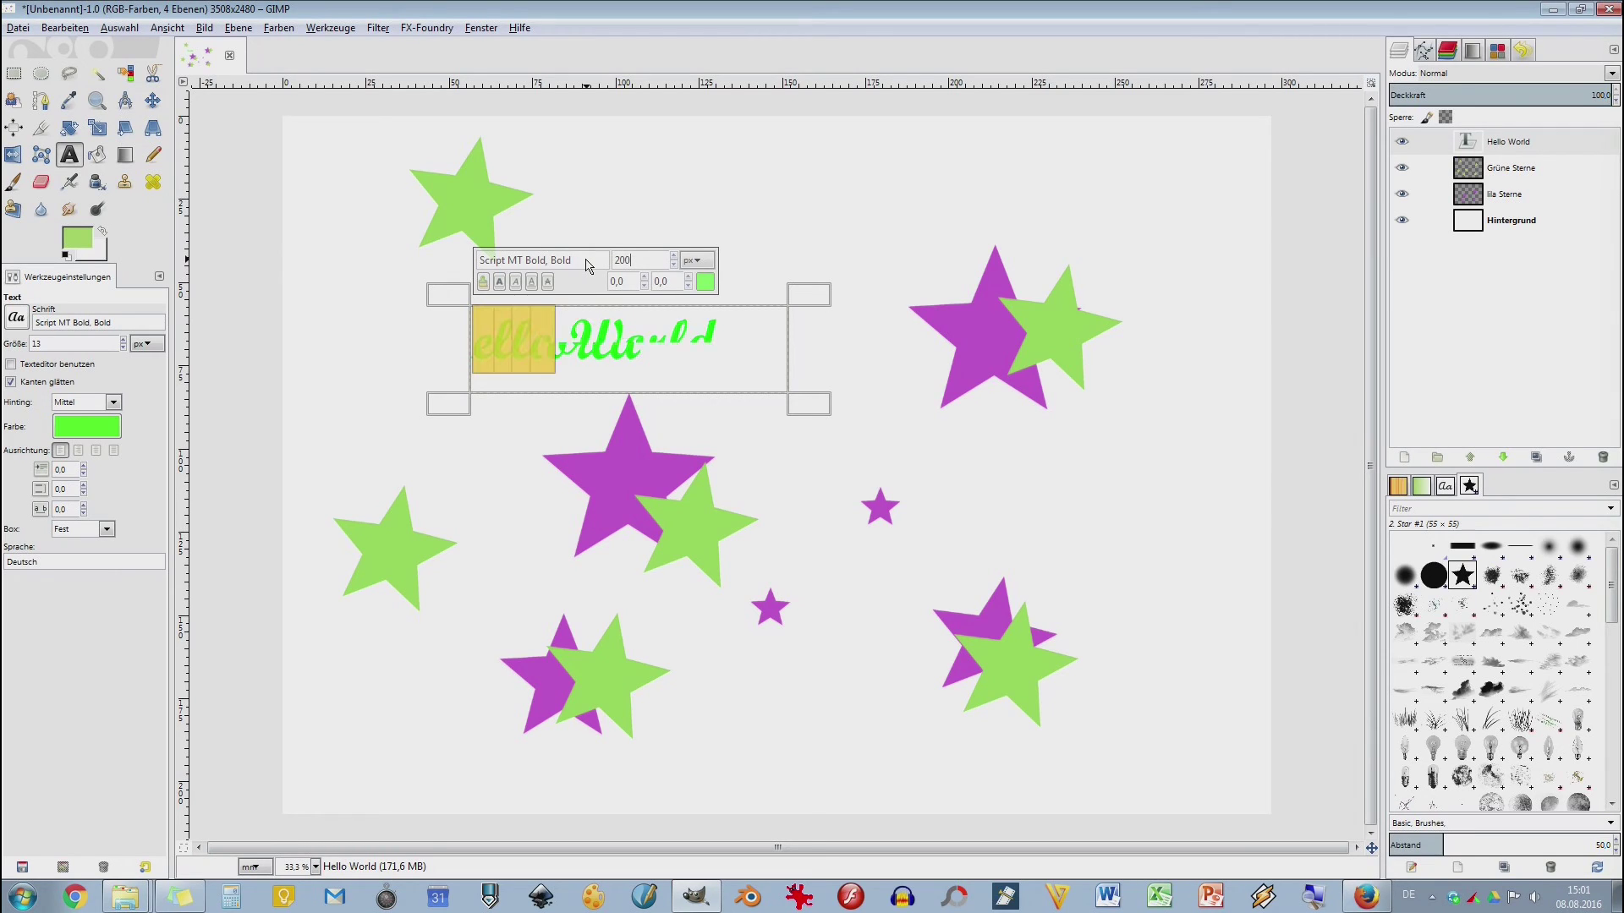
- Set the still-small first letter to size 200 and select the Hello World layer
{"action": "left_click", "coordinate": [545, 364]}
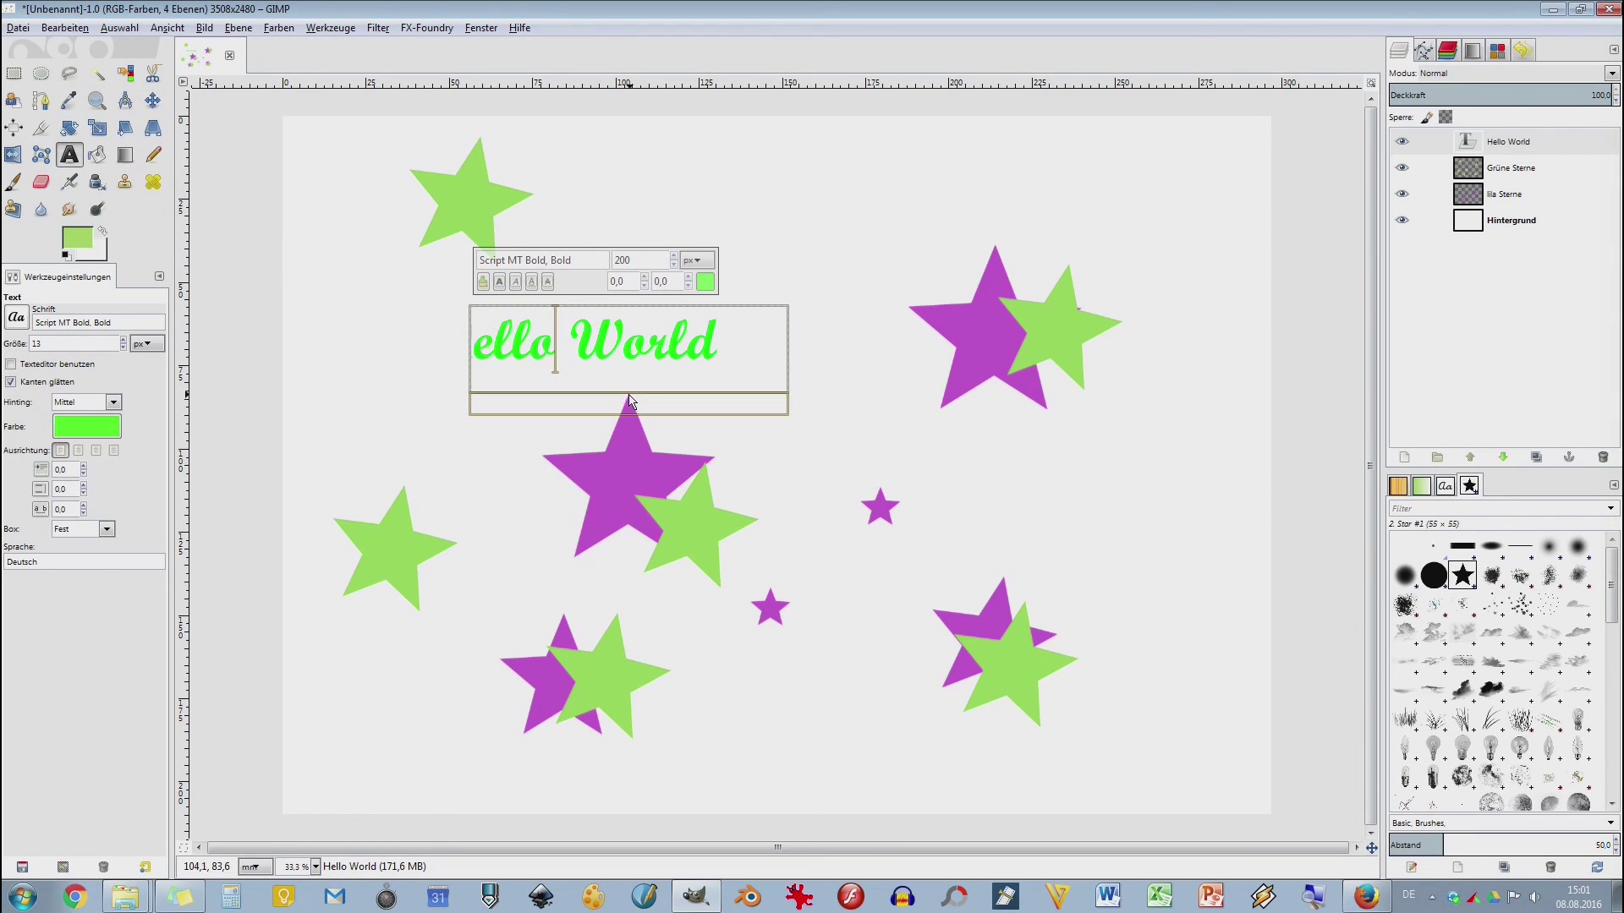
{"action": "key", "text": "Left"}
{"action": "key", "text": "Left"}
{"action": "key", "text": "Left"}
{"action": "key", "text": "Left"}
{"action": "key", "text": "shift+Right"}
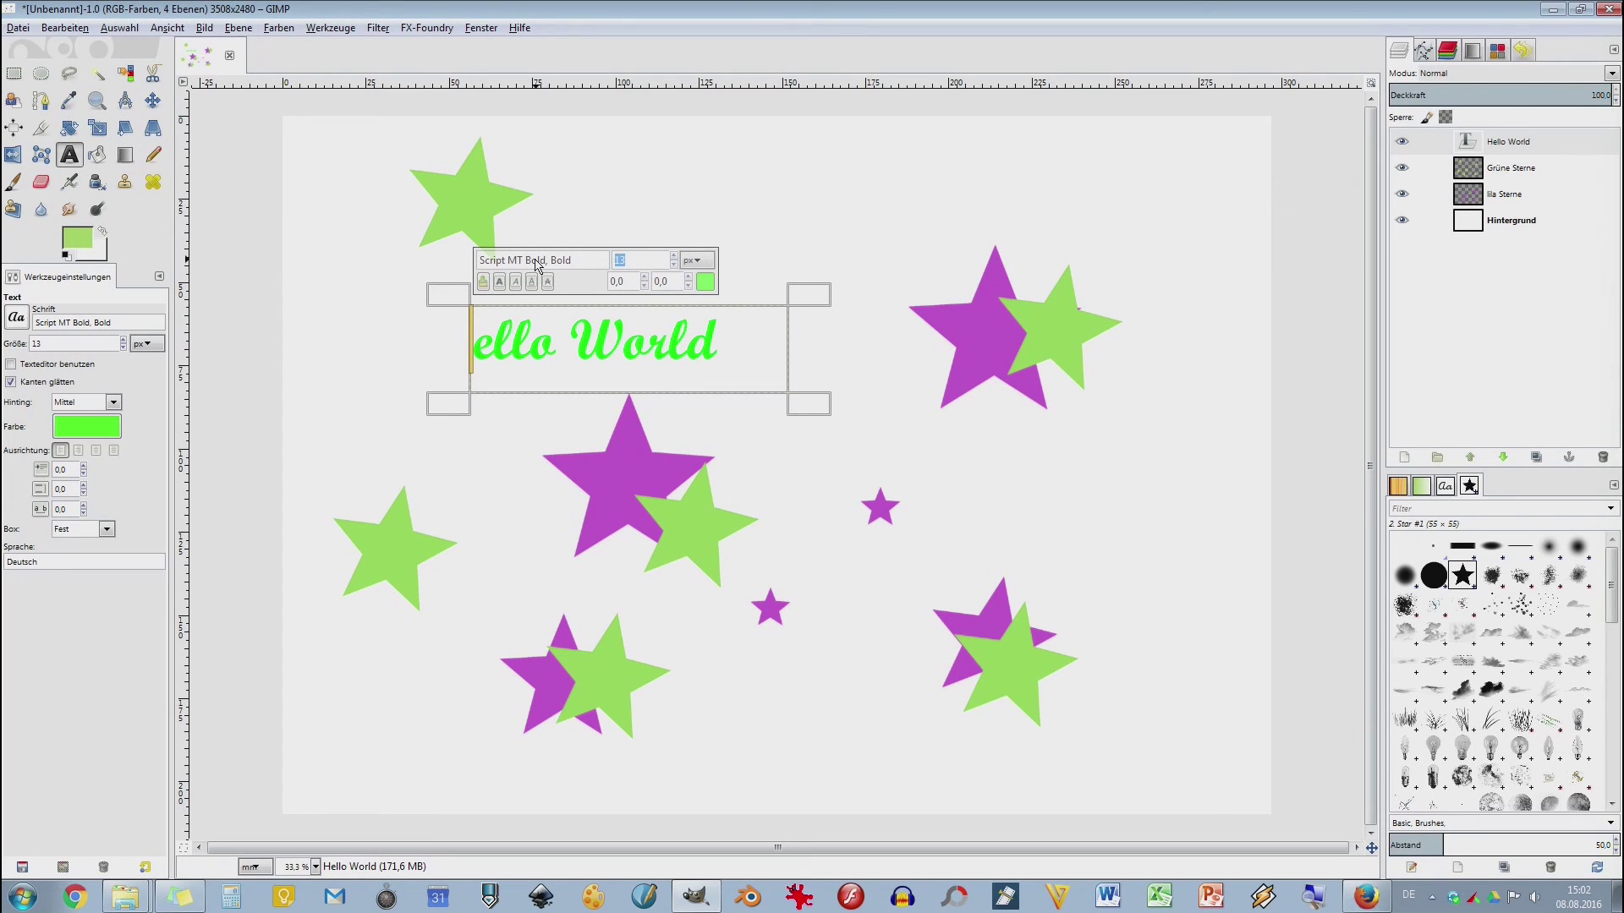
{"action": "type", "text": "200"}
{"action": "key", "text": "Return"}
{"action": "key", "text": "End"}
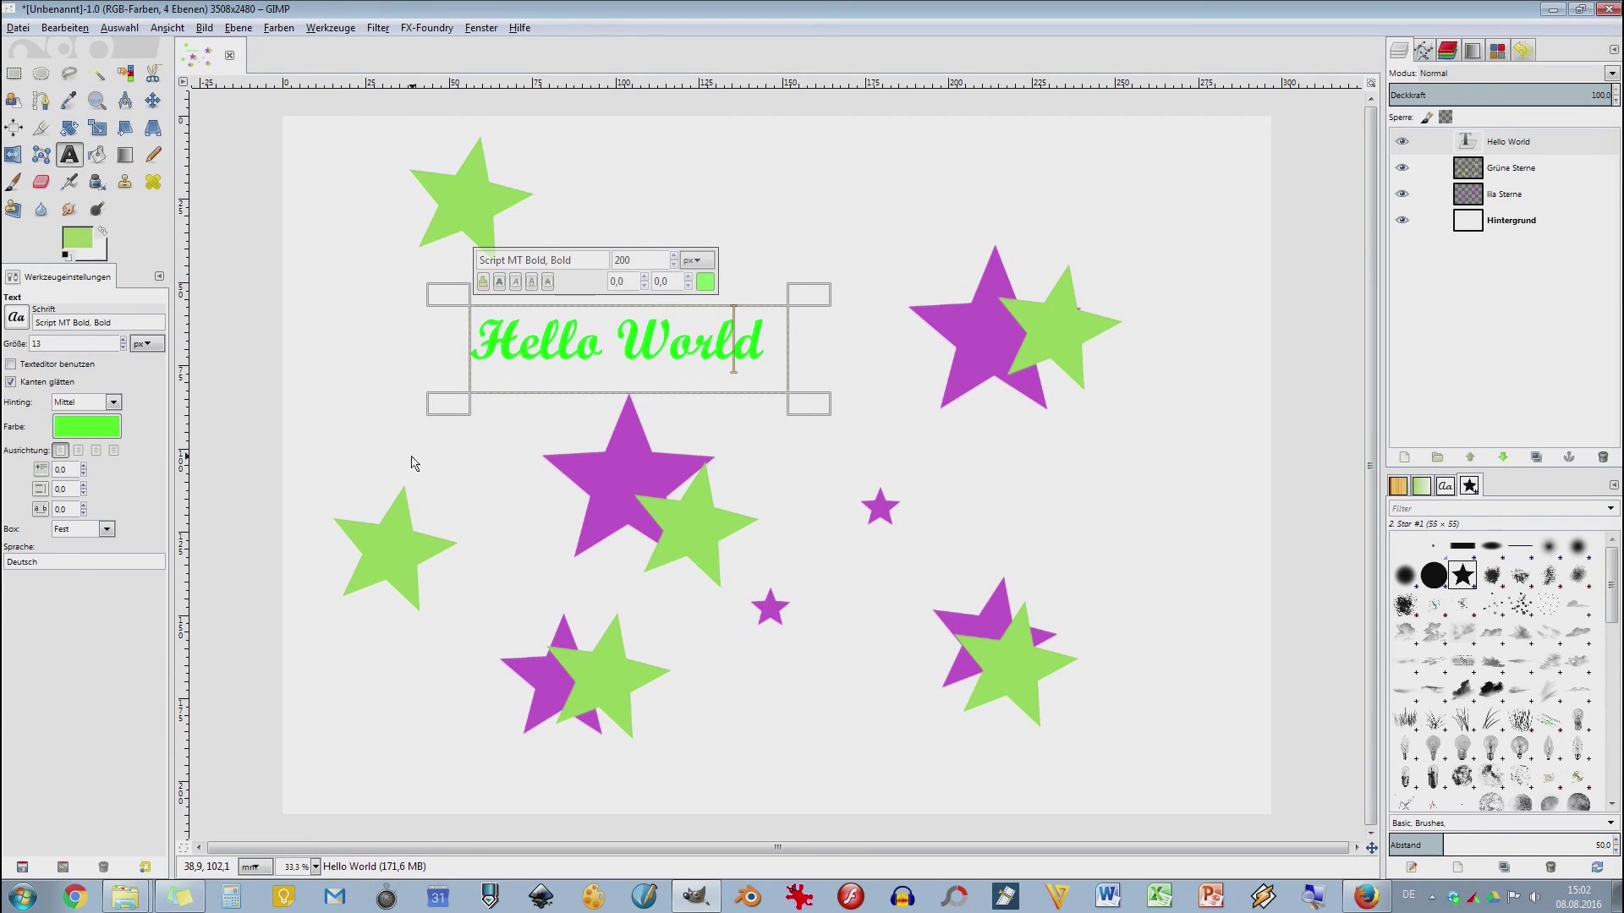
{"action": "left_click", "coordinate": [1489, 148]}
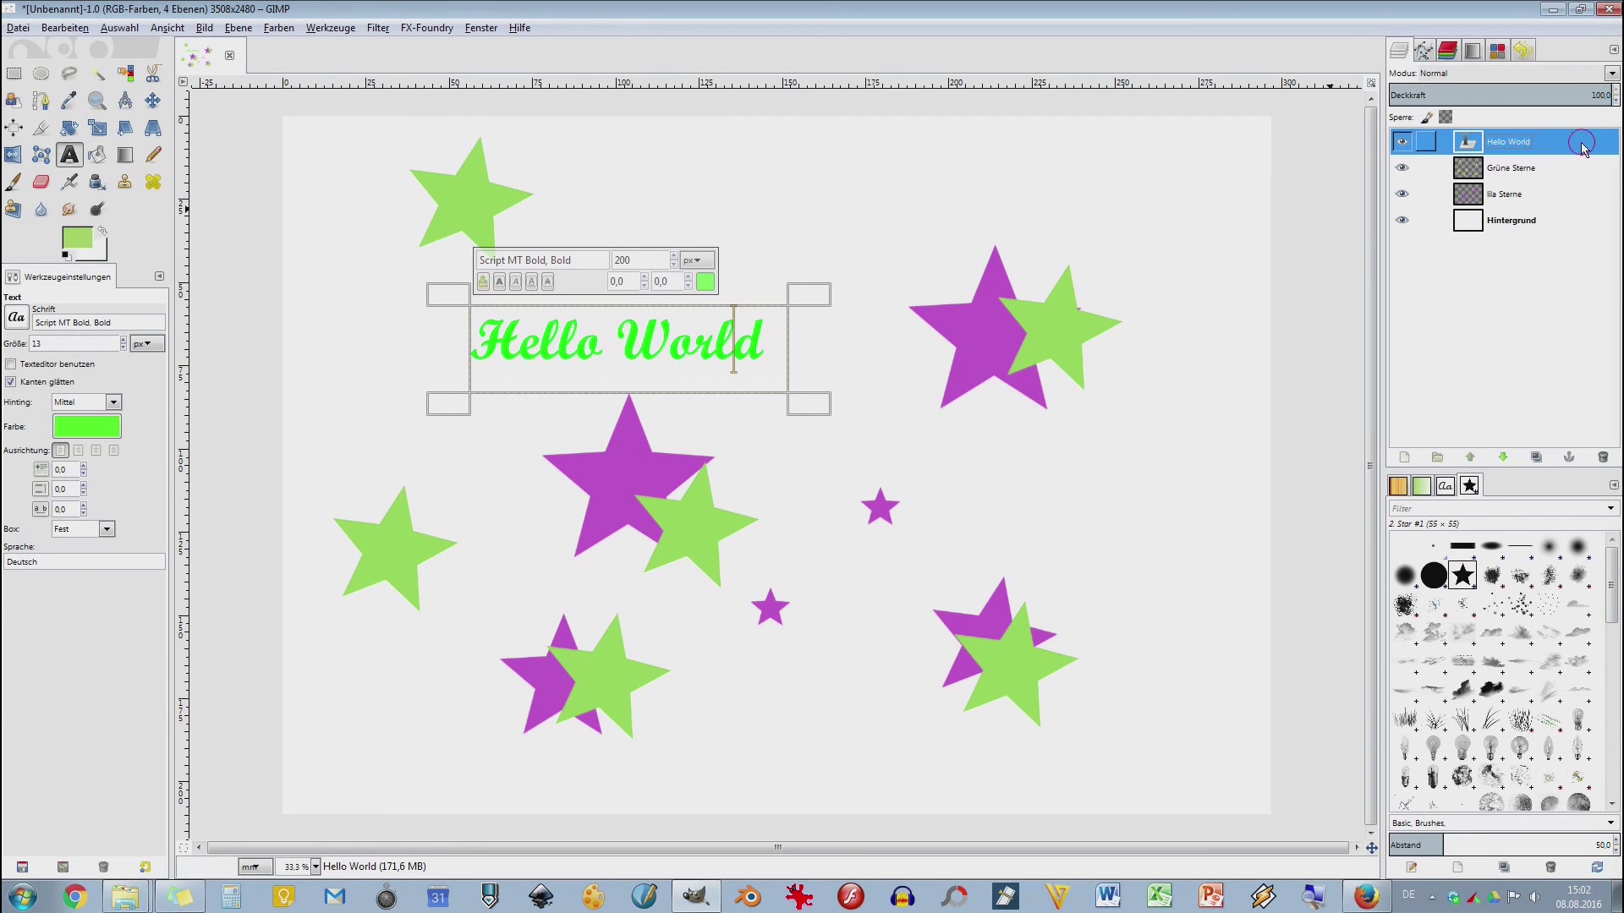
{"action": "left_click", "coordinate": [71, 131]}
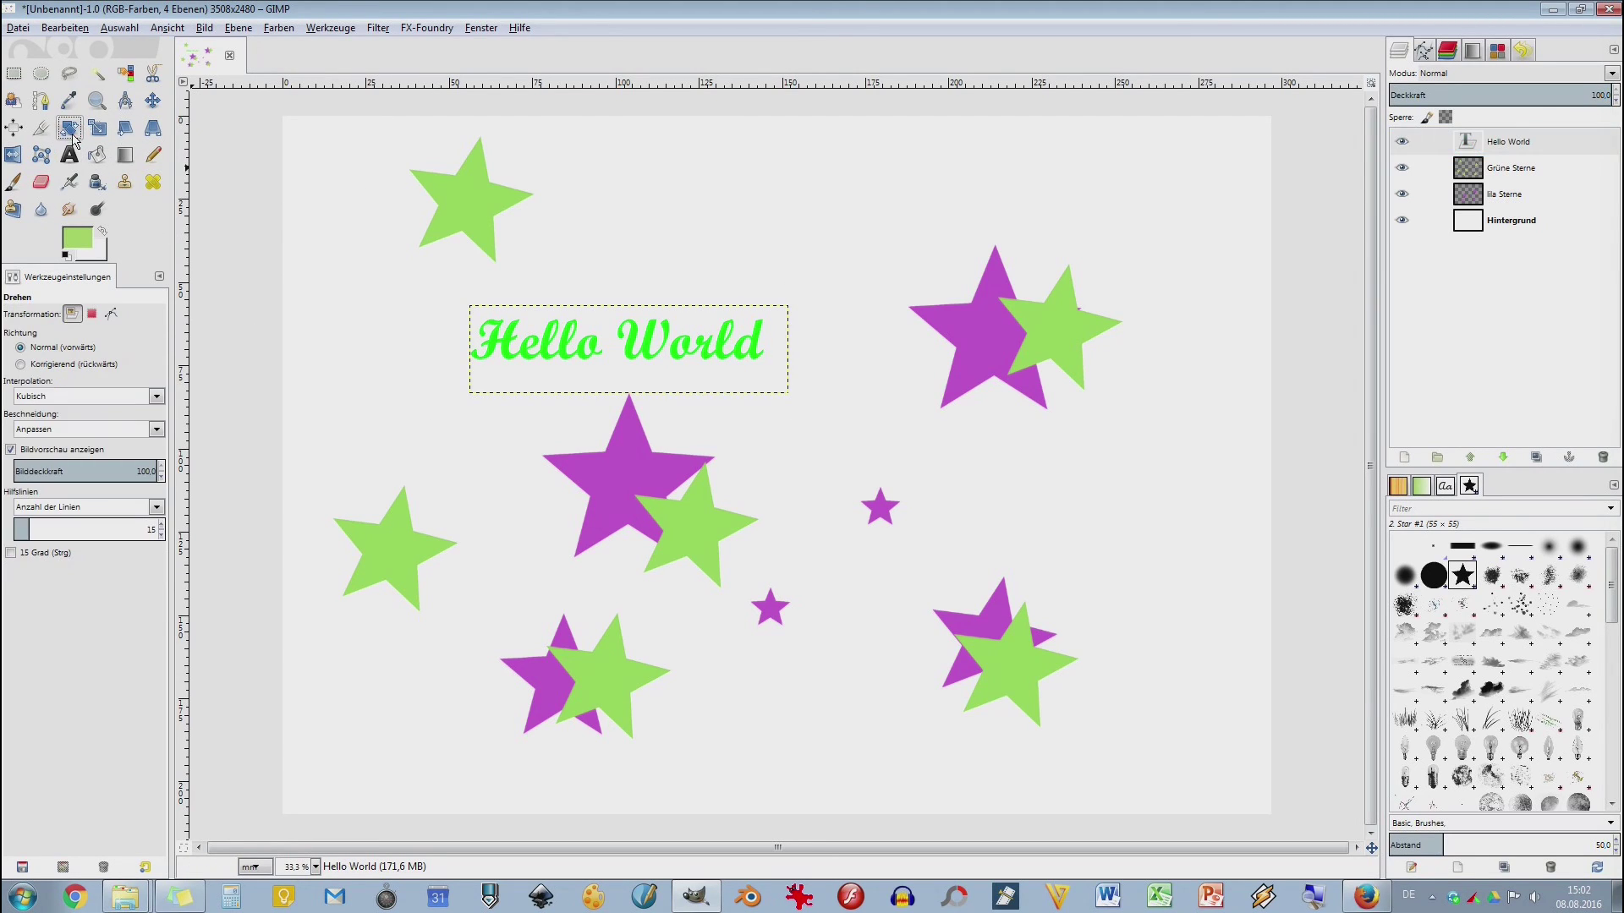
- Rotate the Hello World text layer to slant upward right, cancelling a second rotation attempt
{"action": "left_click", "coordinate": [485, 357]}
{"action": "left_click_drag", "start_coordinate": [482, 394], "coordinate": [374, 457]}
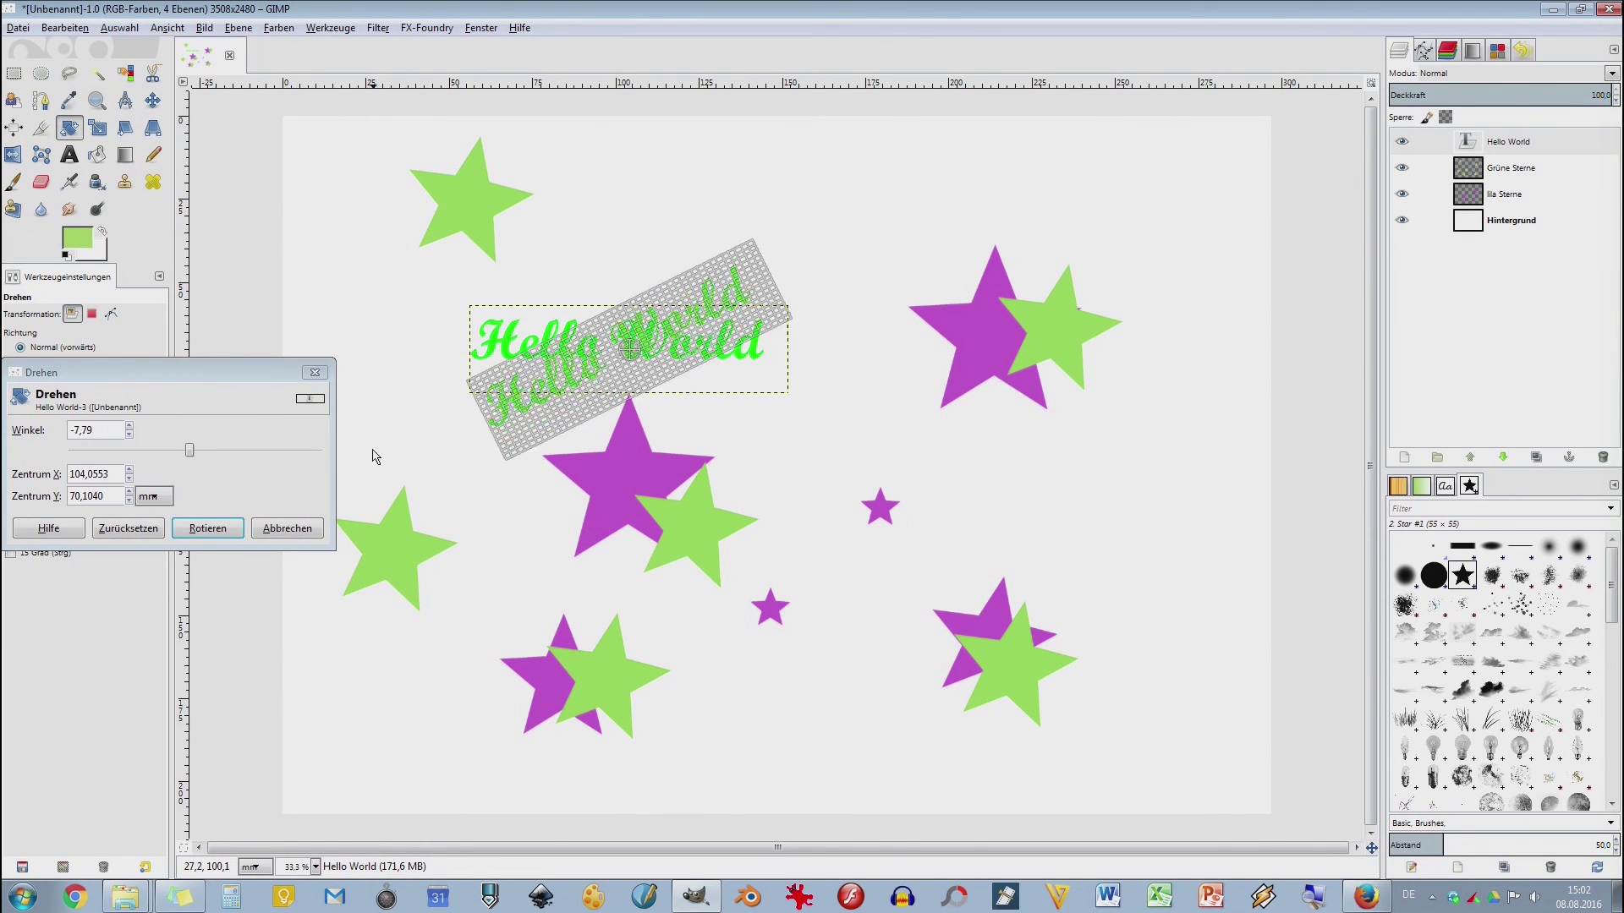
{"action": "left_click", "coordinate": [191, 533]}
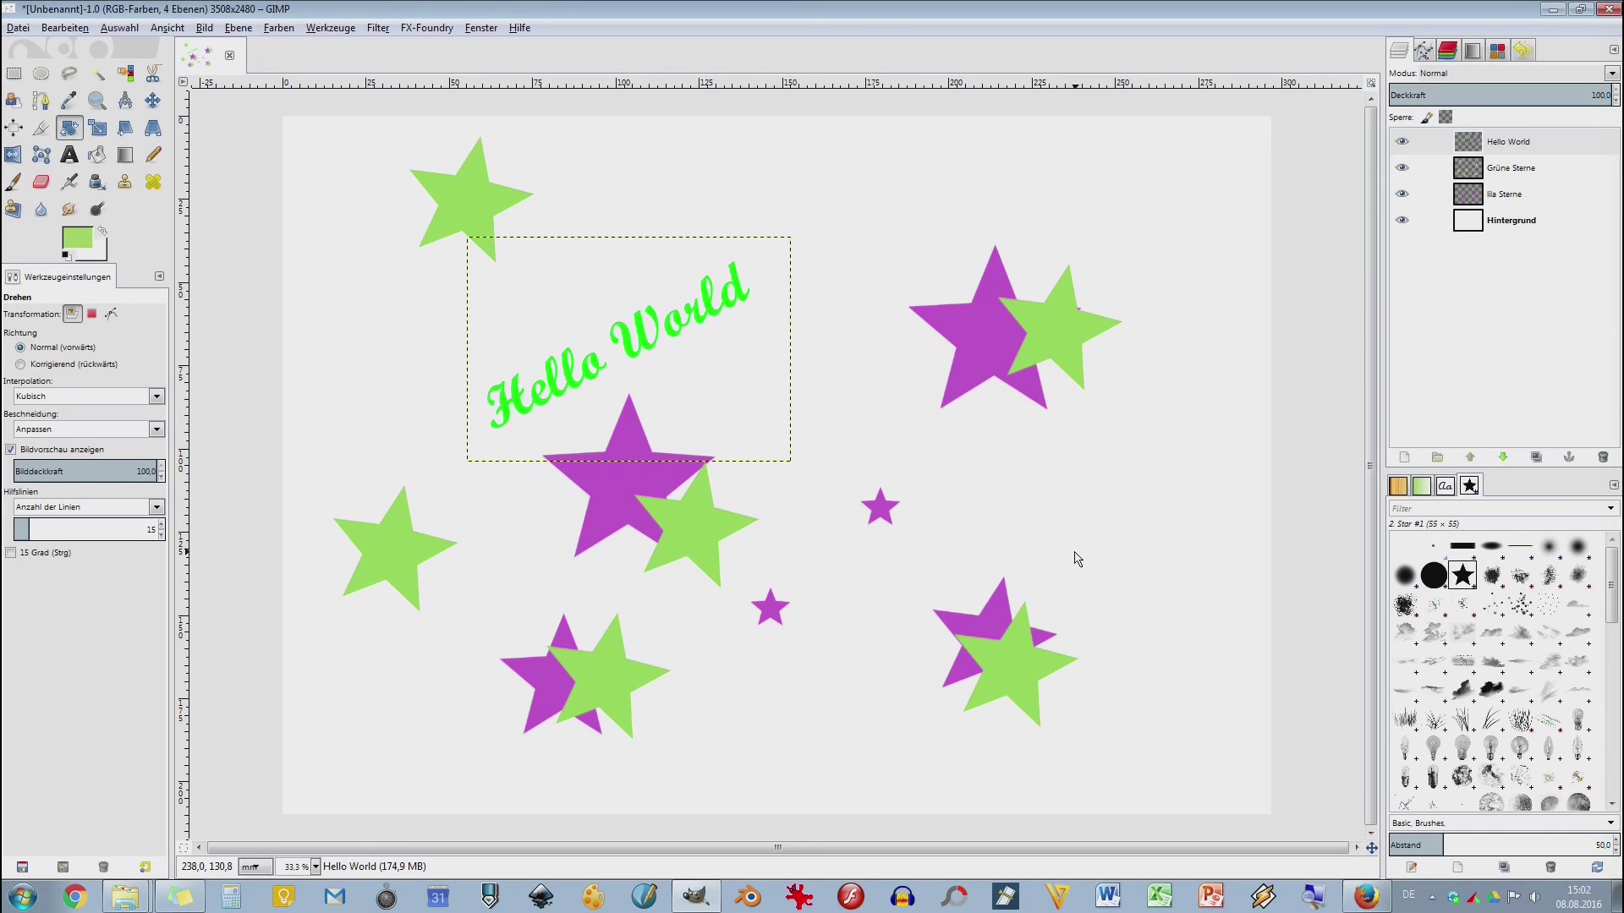
{"action": "left_click", "coordinate": [681, 328]}
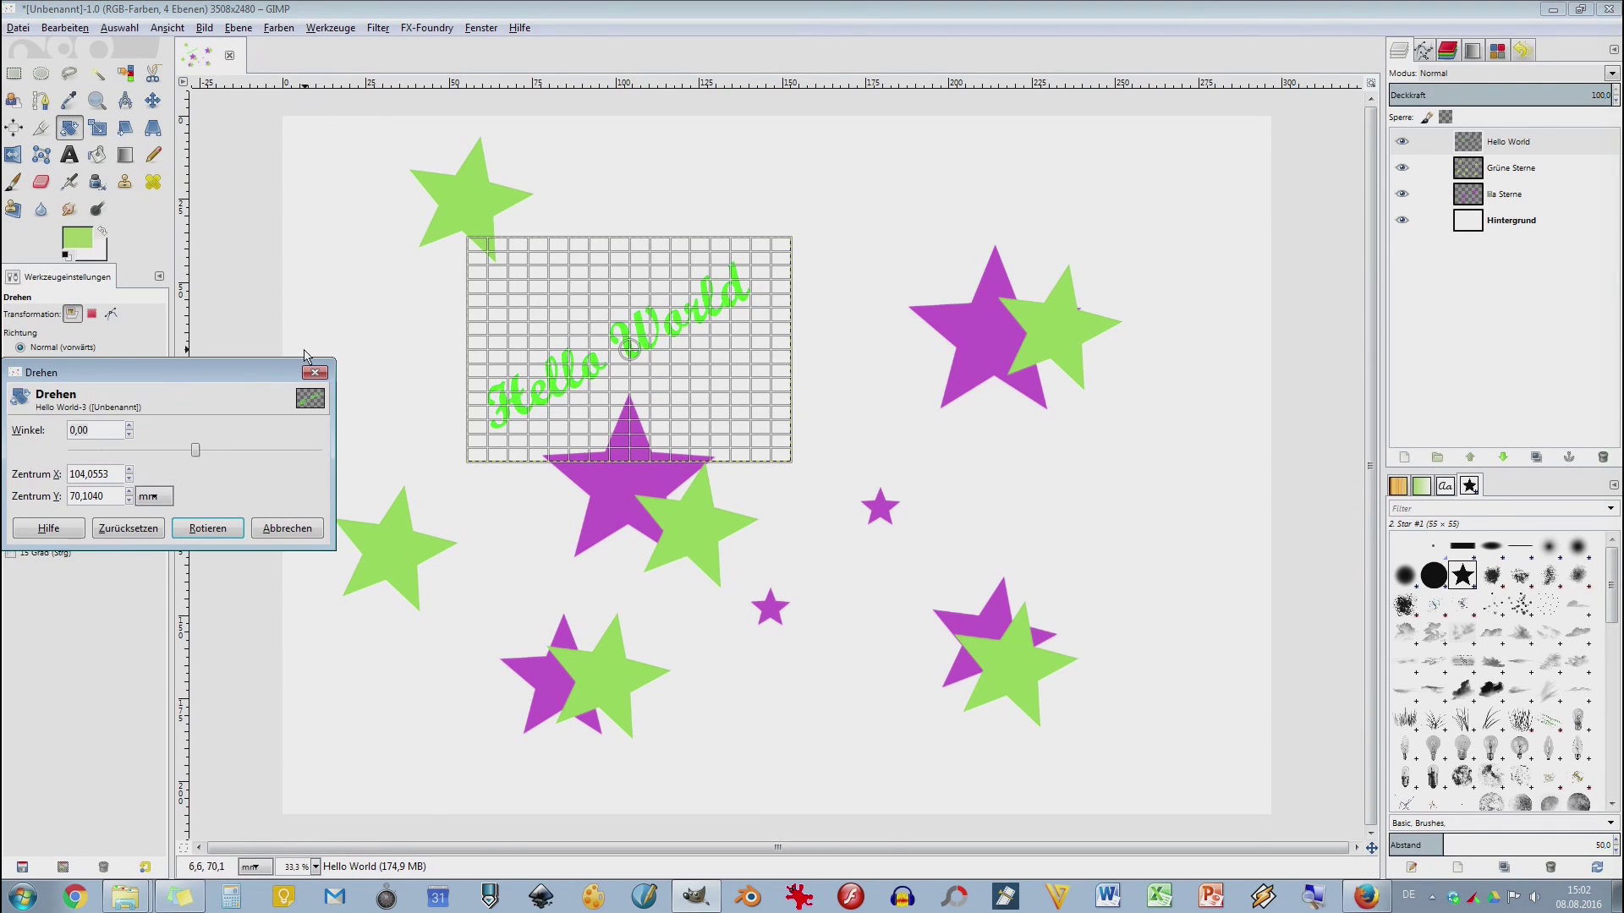
{"action": "left_click", "coordinate": [284, 531]}
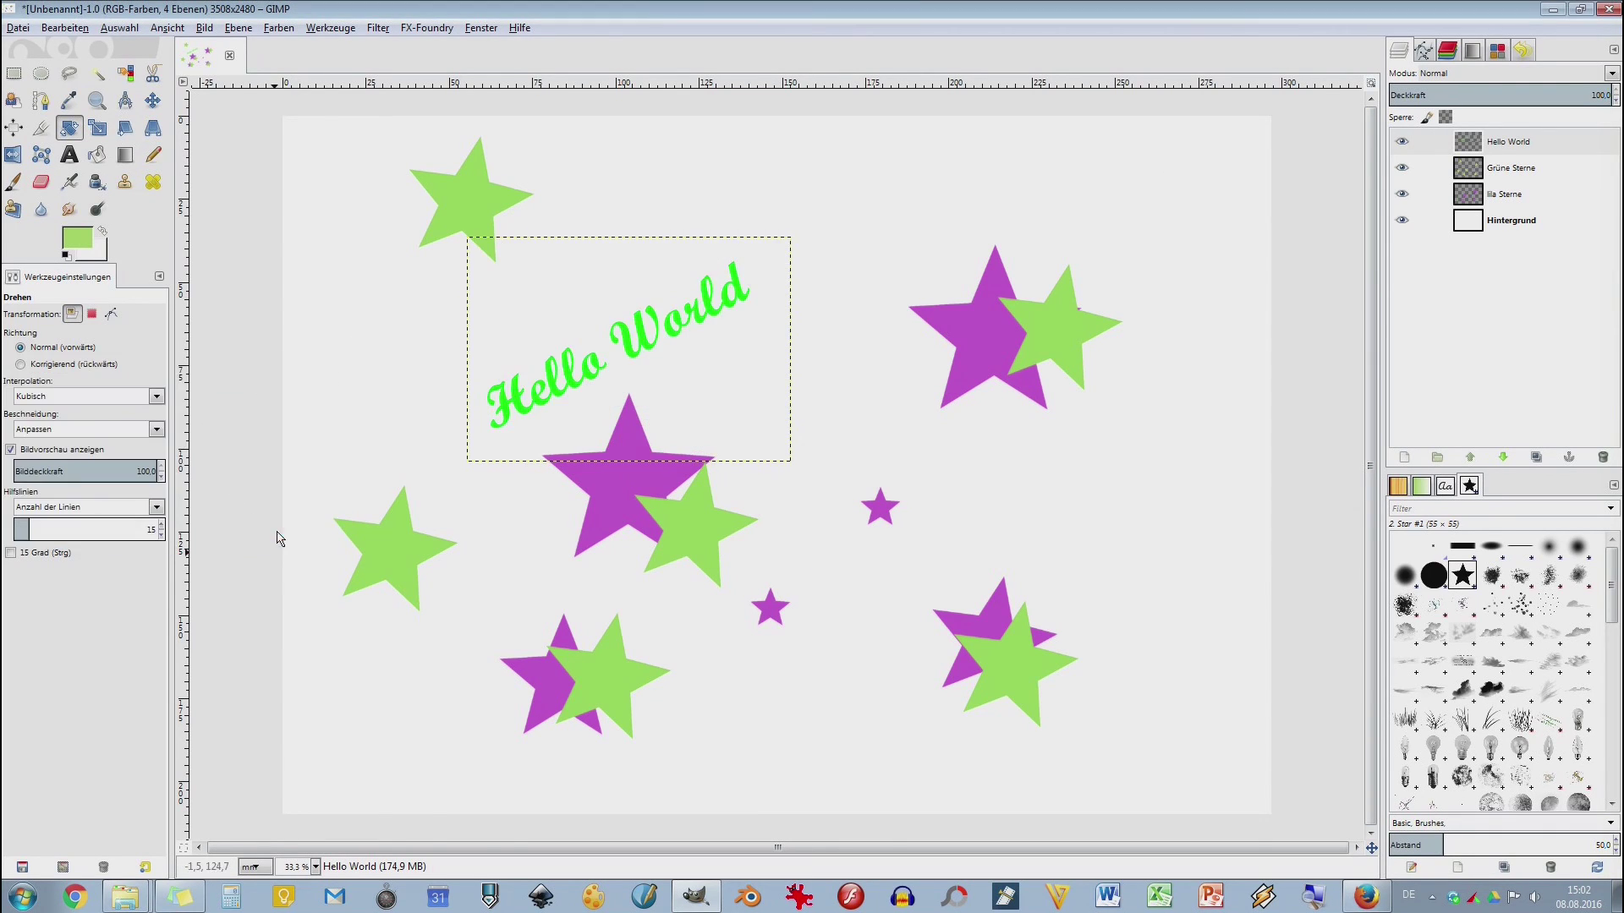
- Edit the rotated text layer anyway and recolour all of 'Hello World' purple
{"action": "left_click", "coordinate": [71, 158]}
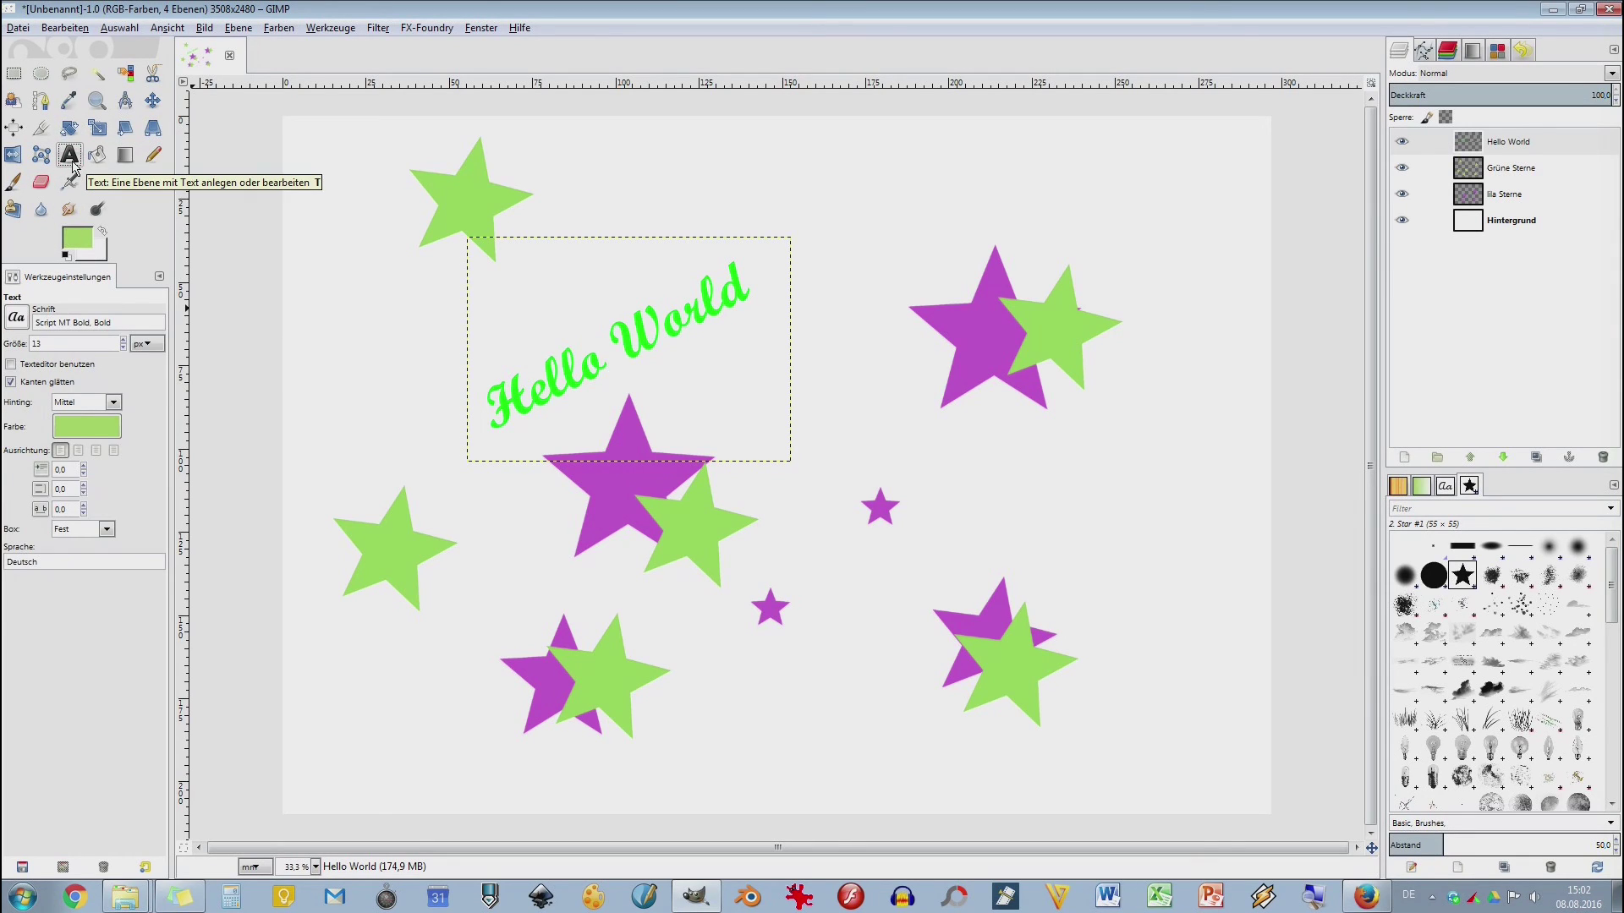
{"action": "left_click", "coordinate": [545, 435]}
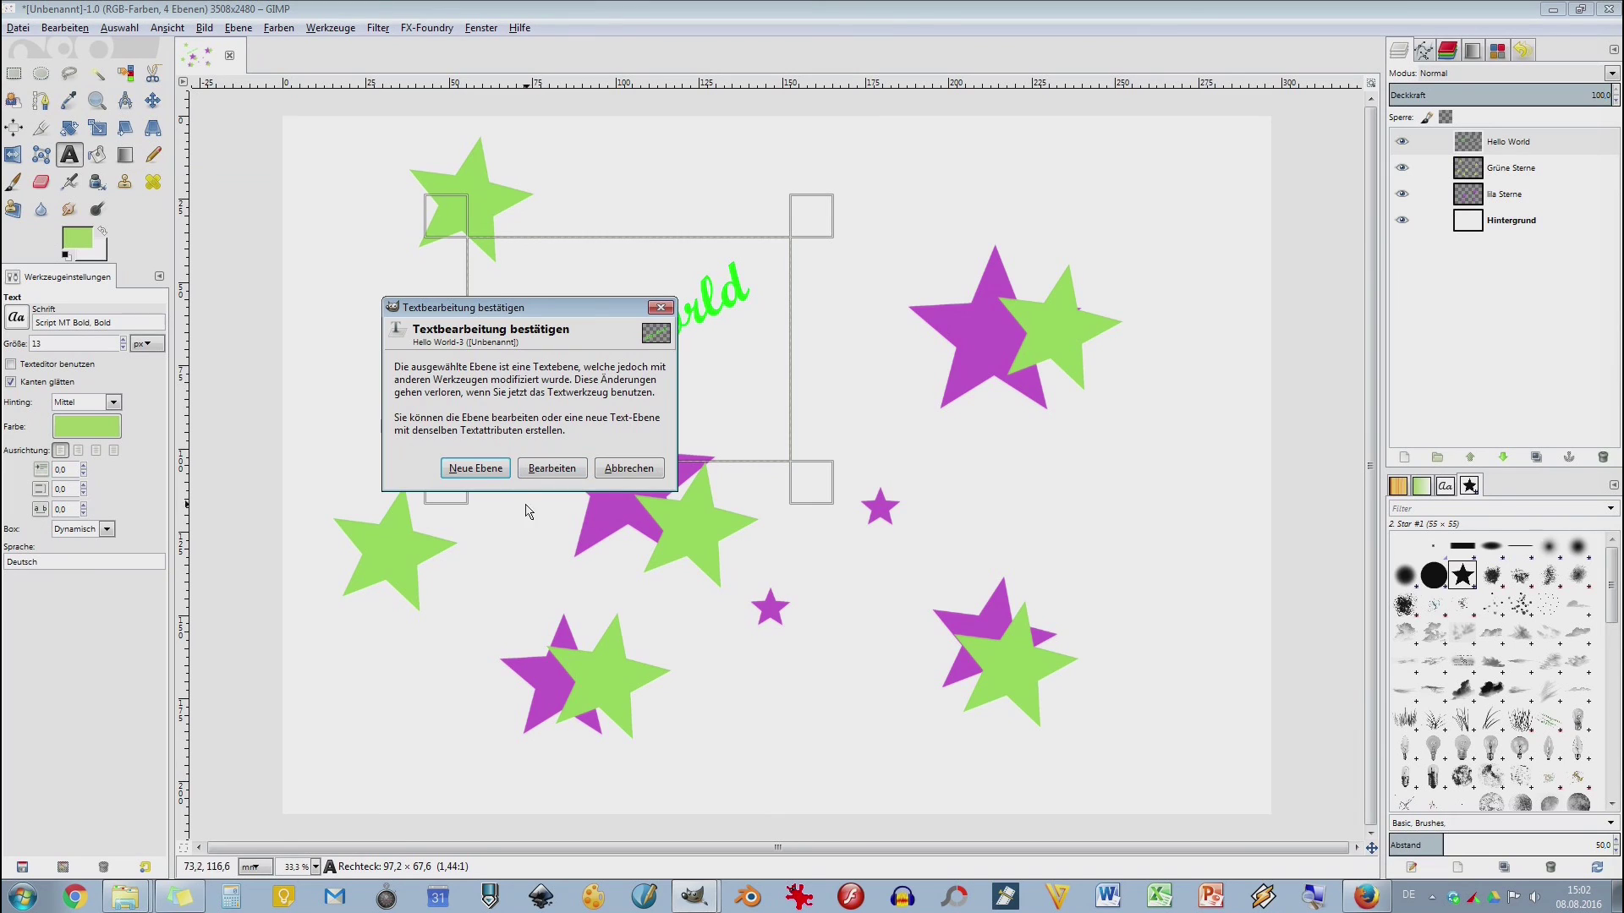
{"action": "left_click_drag", "start_coordinate": [523, 307], "coordinate": [1011, 264]}
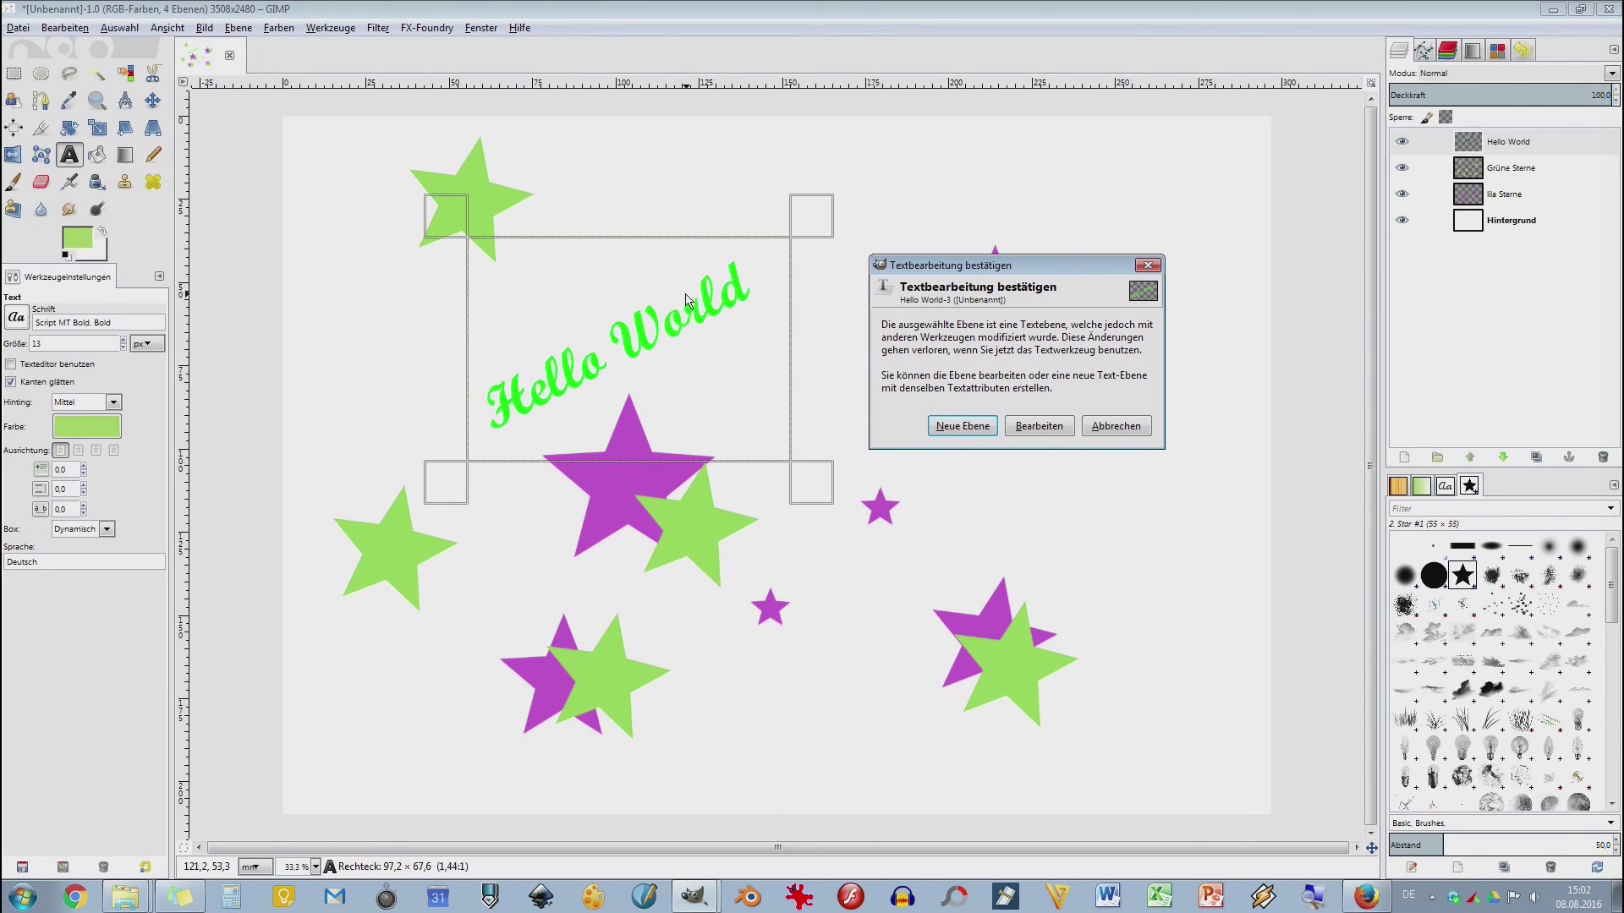
{"action": "left_click", "coordinate": [1040, 428]}
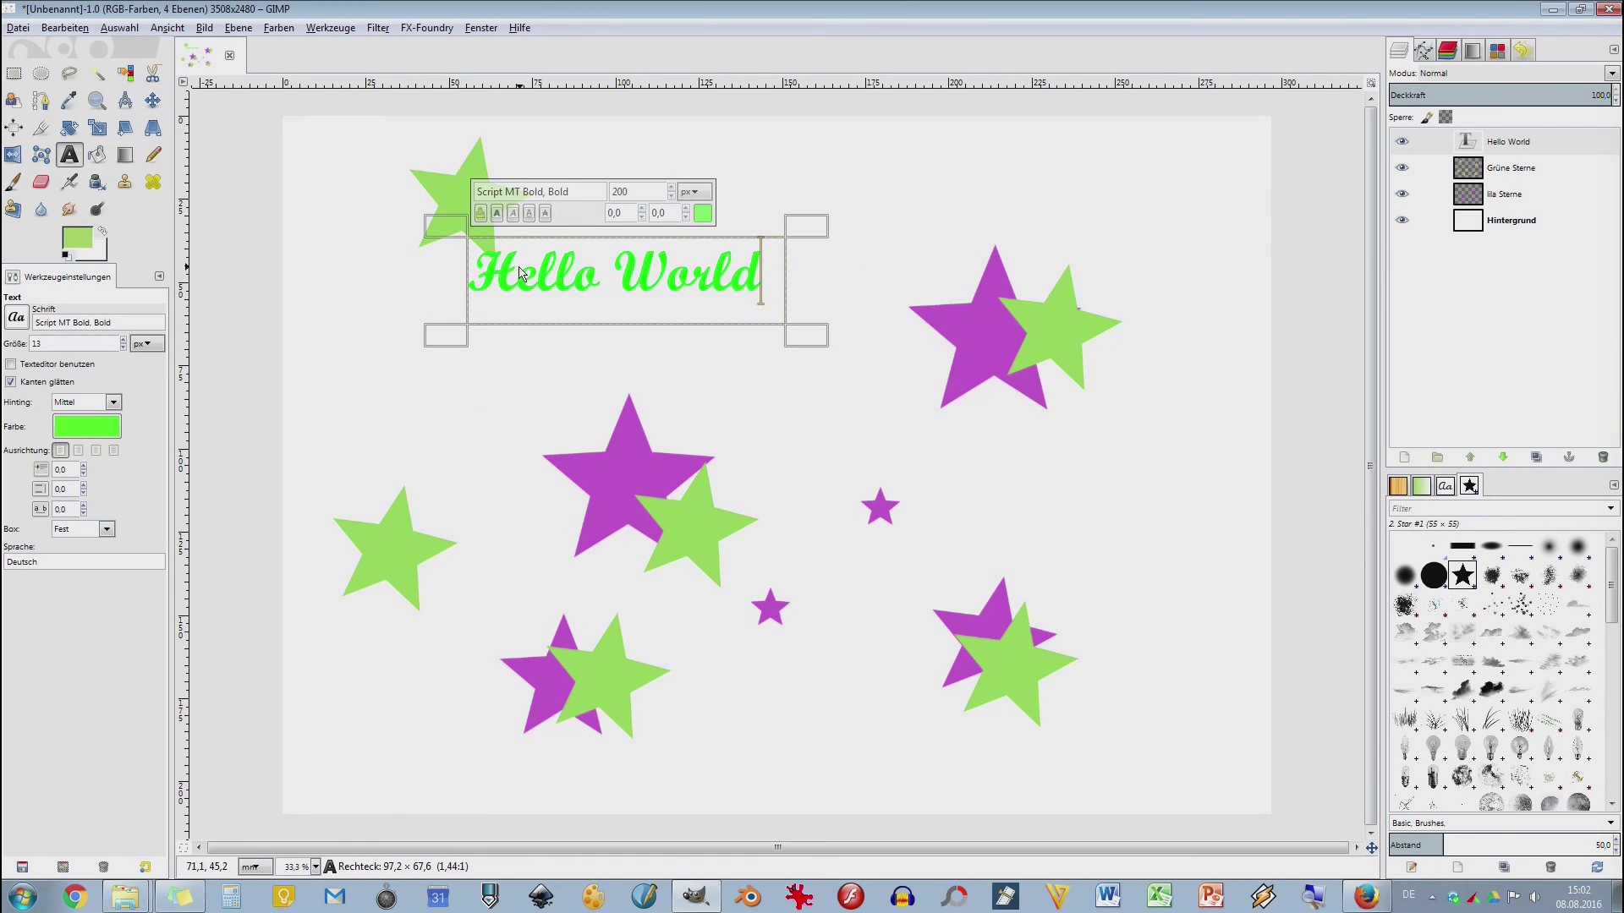
{"action": "left_click_drag", "start_coordinate": [752, 281], "coordinate": [352, 287]}
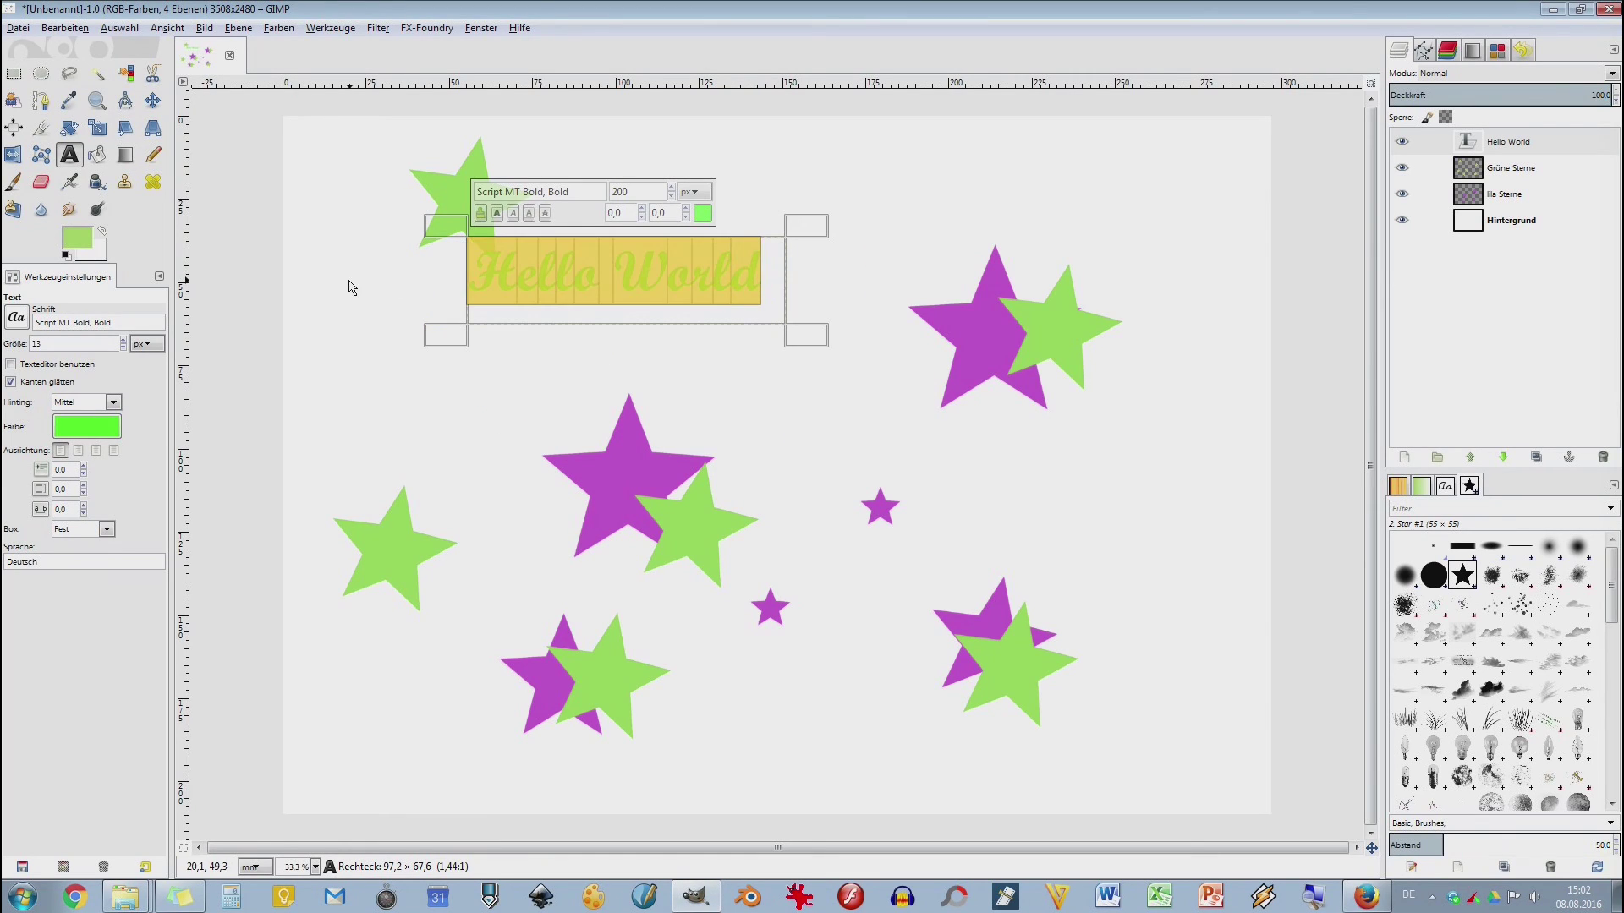
{"action": "left_click", "coordinate": [702, 213]}
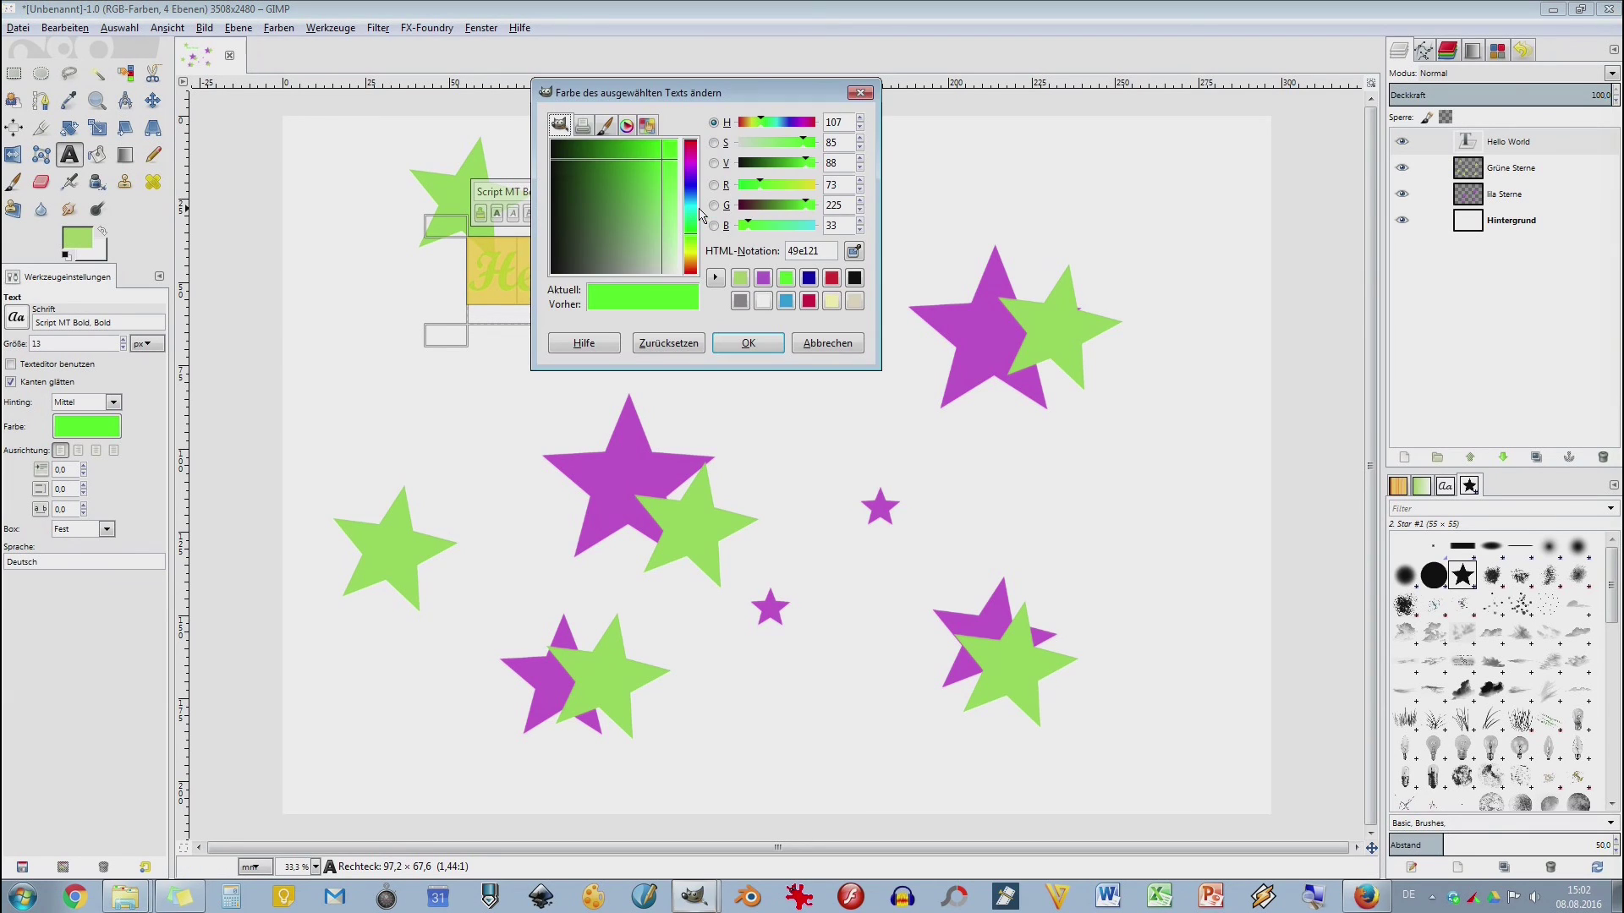
{"action": "left_click", "coordinate": [763, 277]}
{"action": "left_click", "coordinate": [765, 342]}
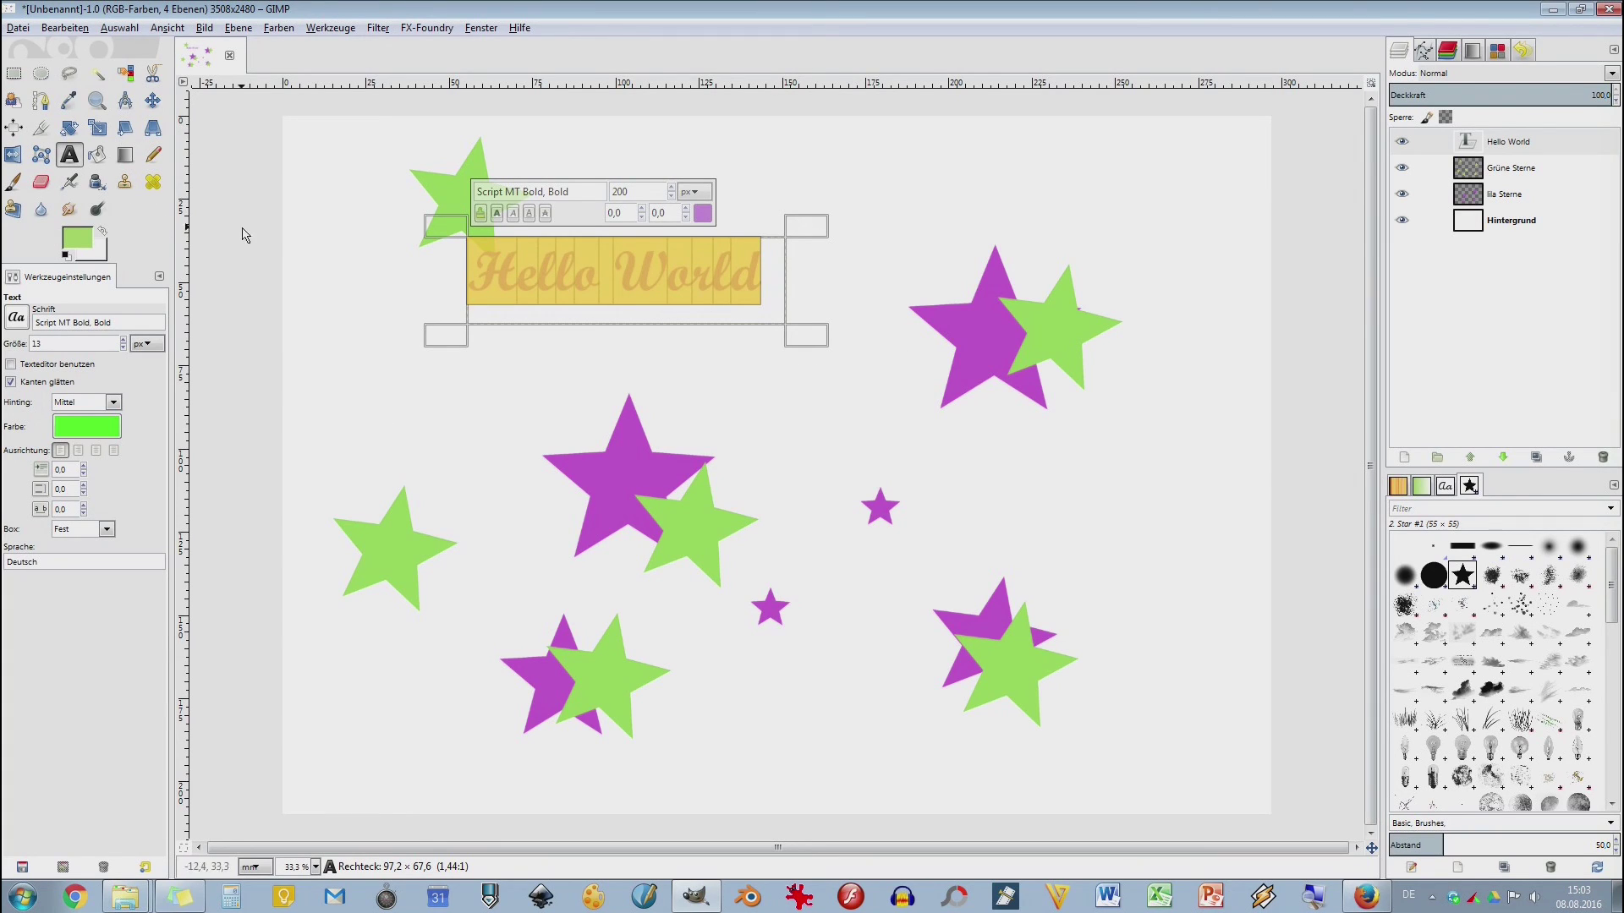
{"action": "left_click", "coordinate": [73, 129]}
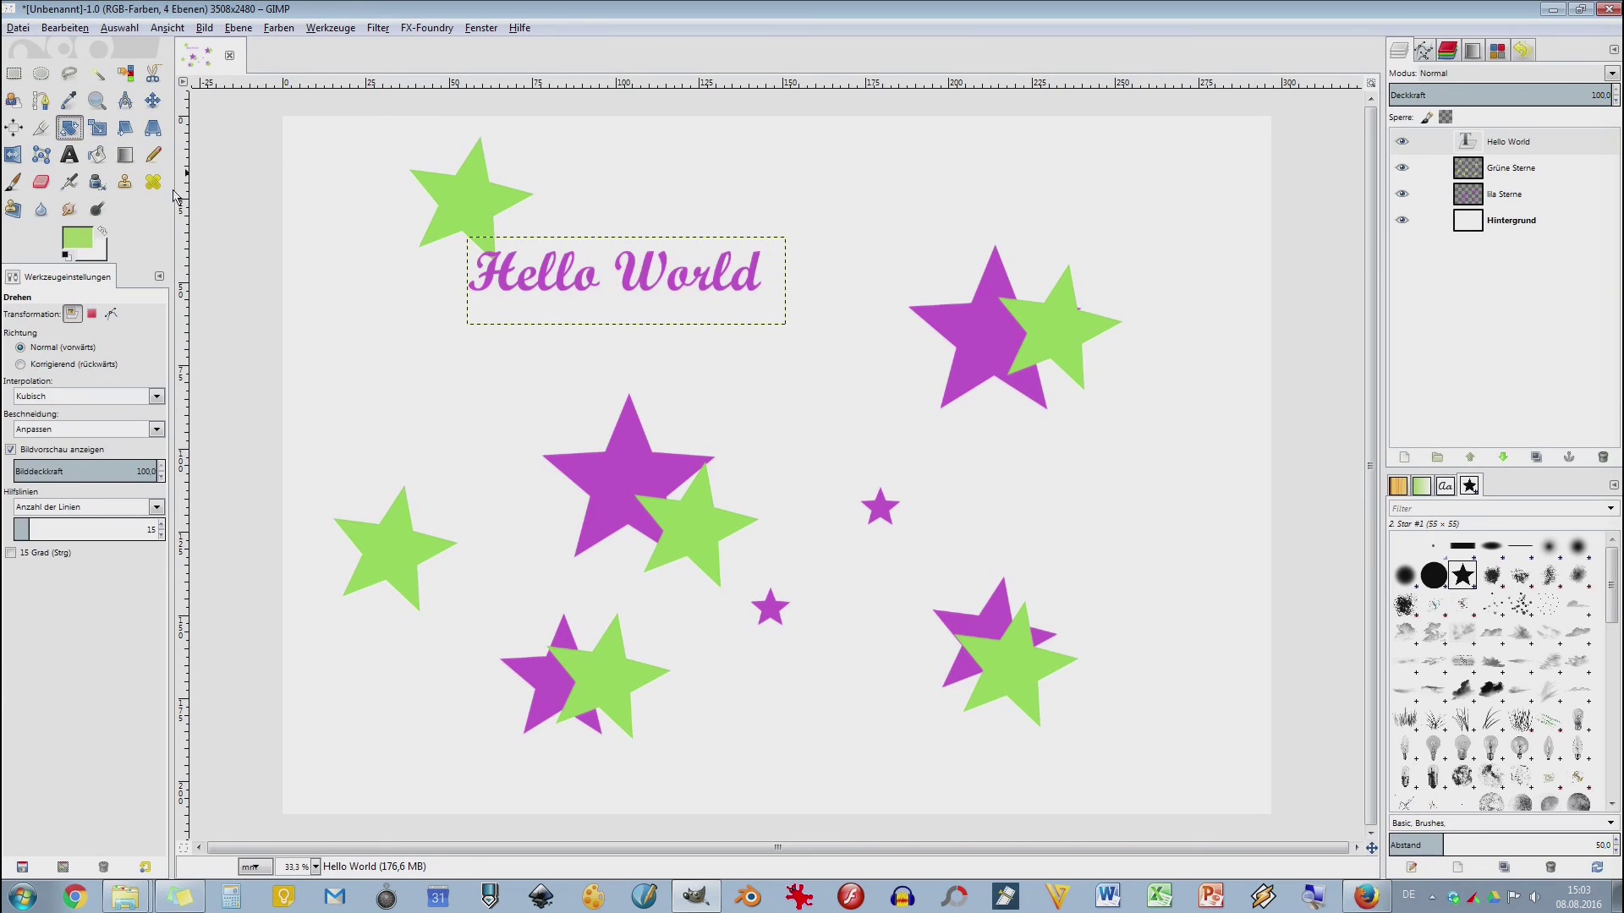
- Rotate the purple Hello World text about -24° so it slants upward to the right
{"action": "left_click", "coordinate": [503, 292]}
{"action": "left_click_drag", "start_coordinate": [437, 334], "coordinate": [475, 414]}
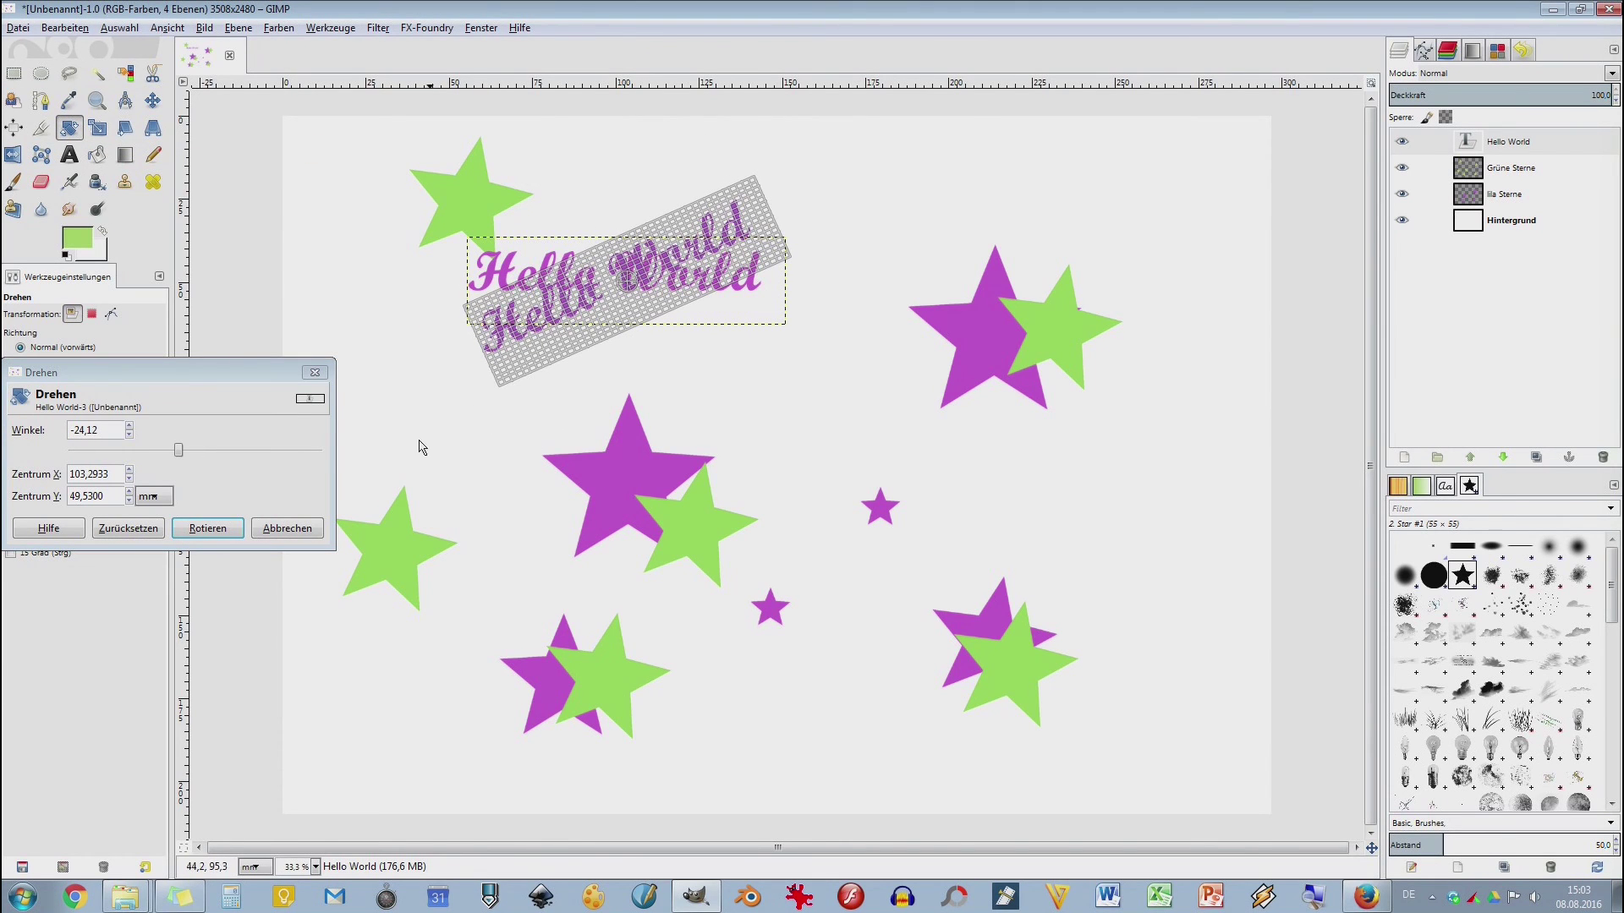
{"action": "left_click", "coordinate": [204, 526]}
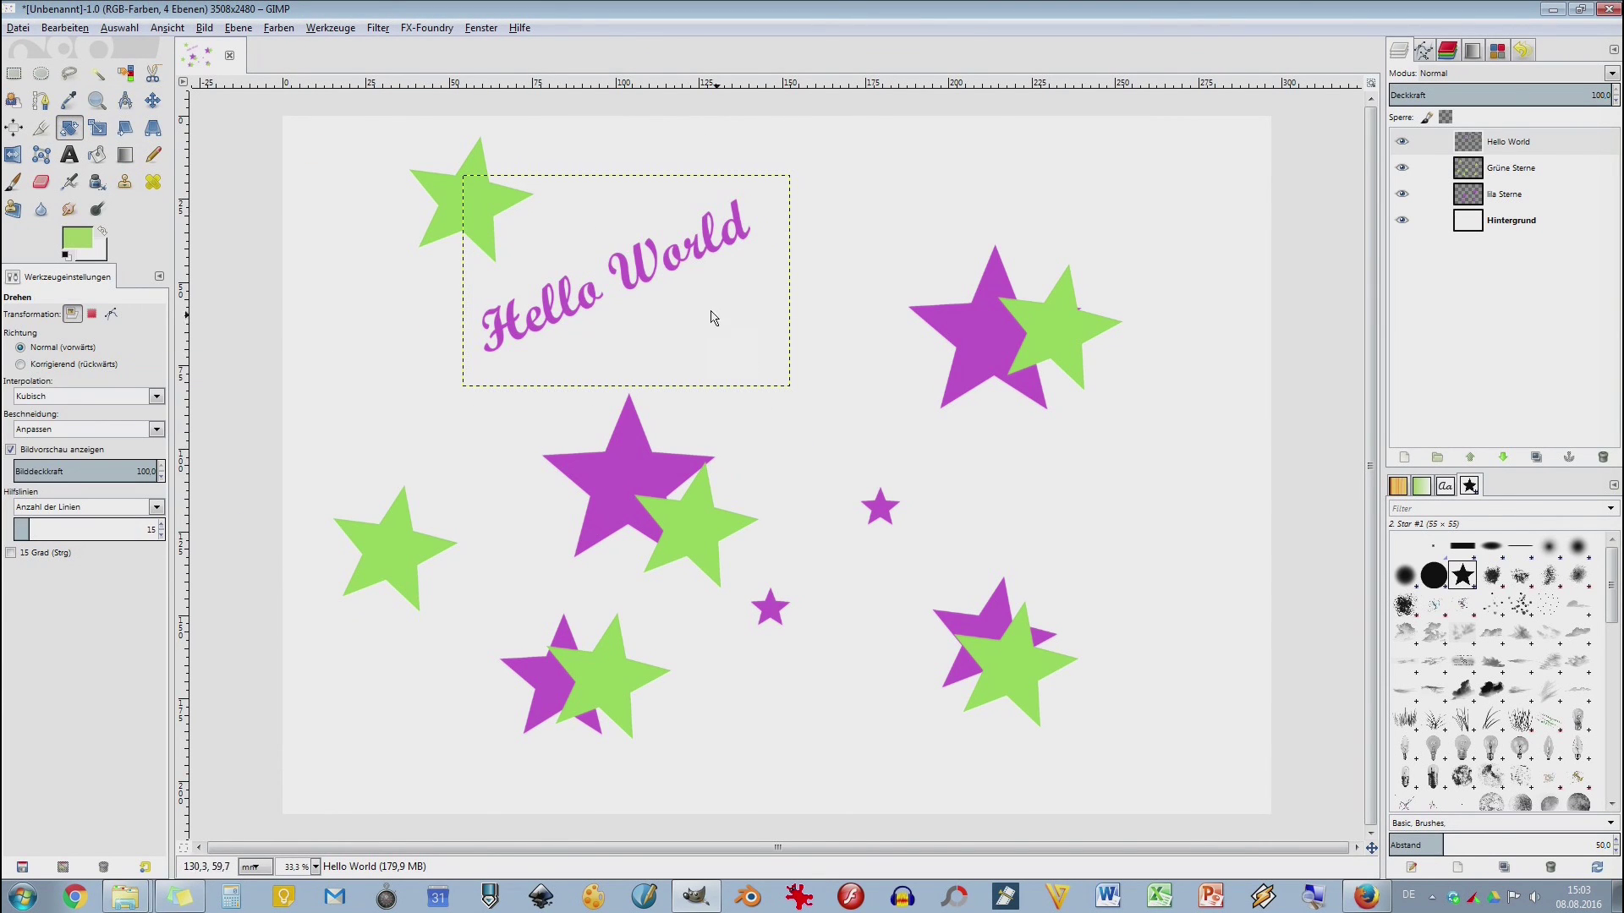
- Start a second rotation of the text, move its dialog aside, and cancel it
{"action": "left_click", "coordinate": [668, 276]}
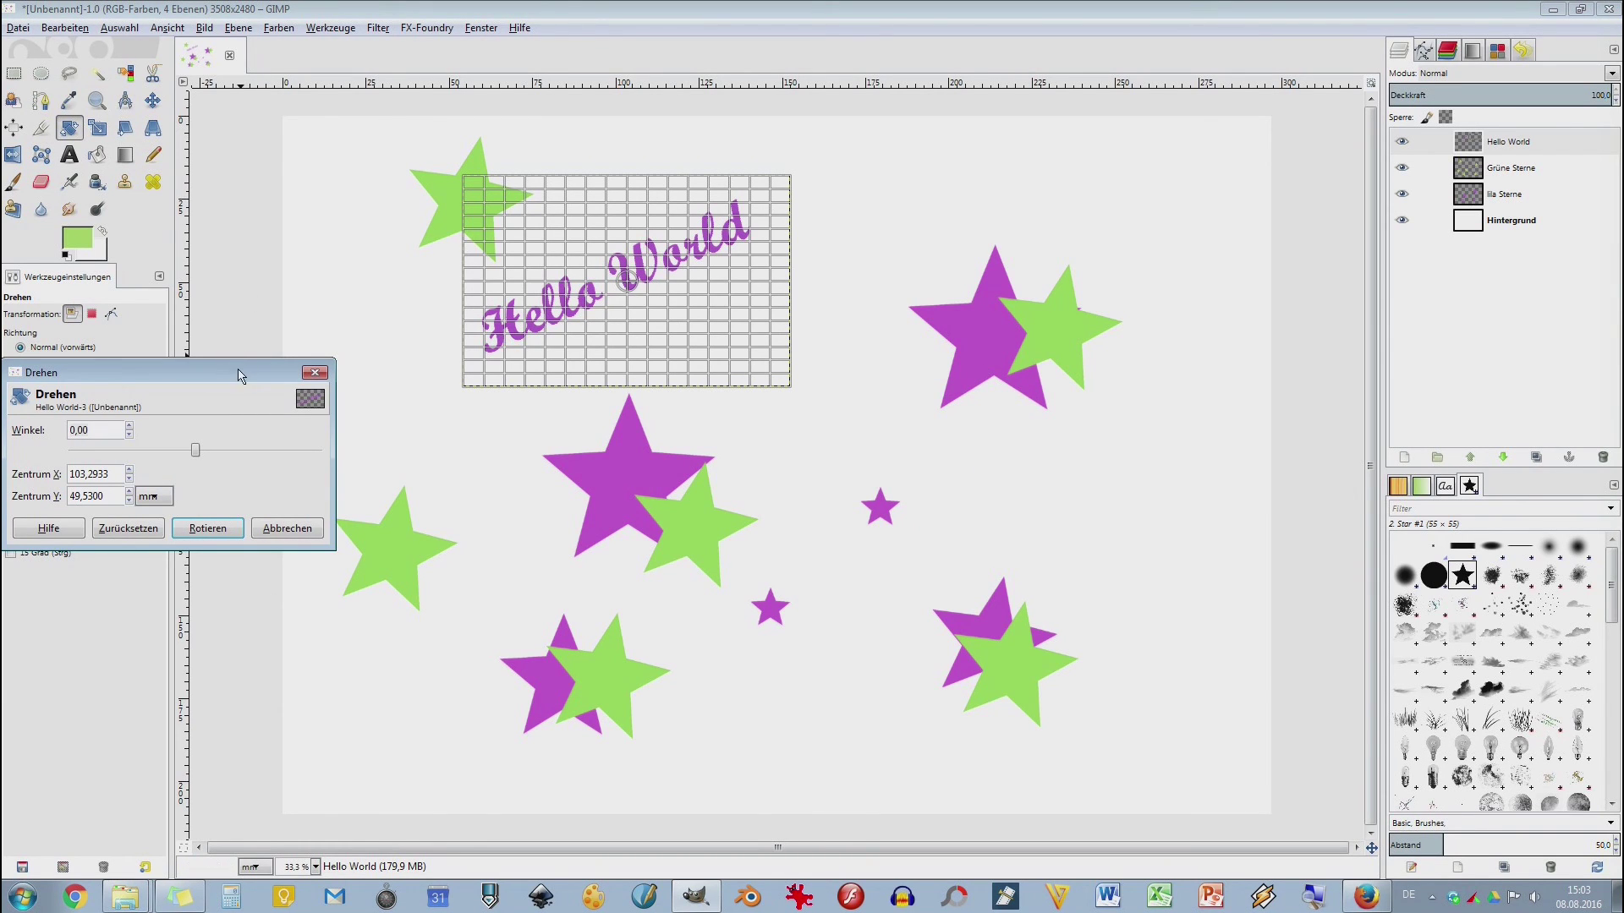
{"action": "left_click_drag", "start_coordinate": [239, 374], "coordinate": [1131, 347]}
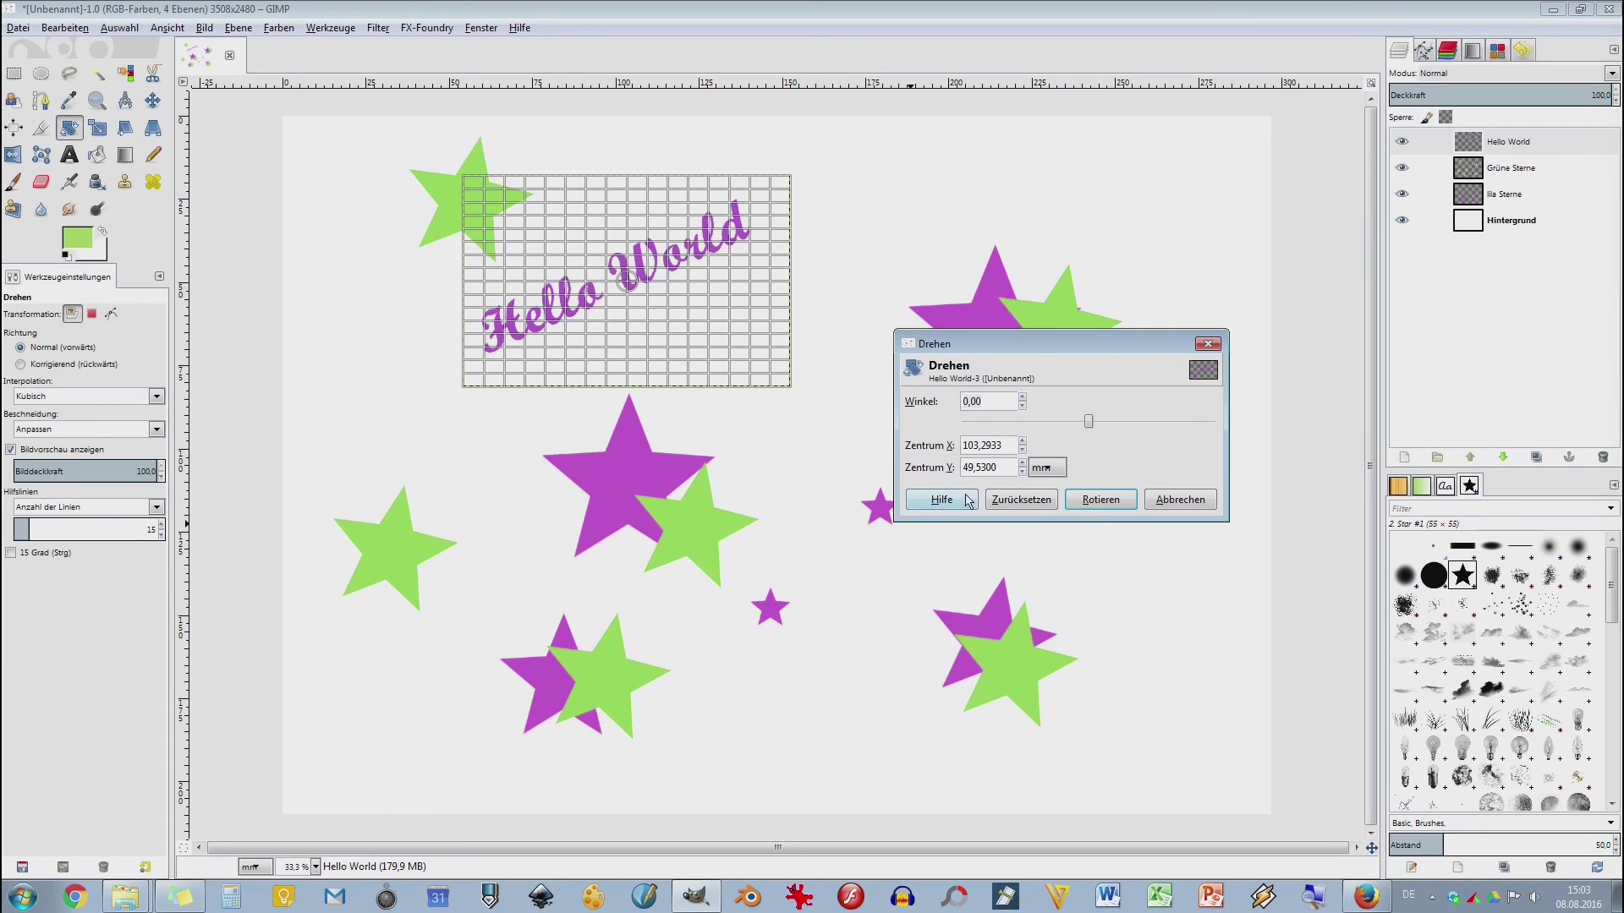
{"action": "left_click", "coordinate": [1181, 502]}
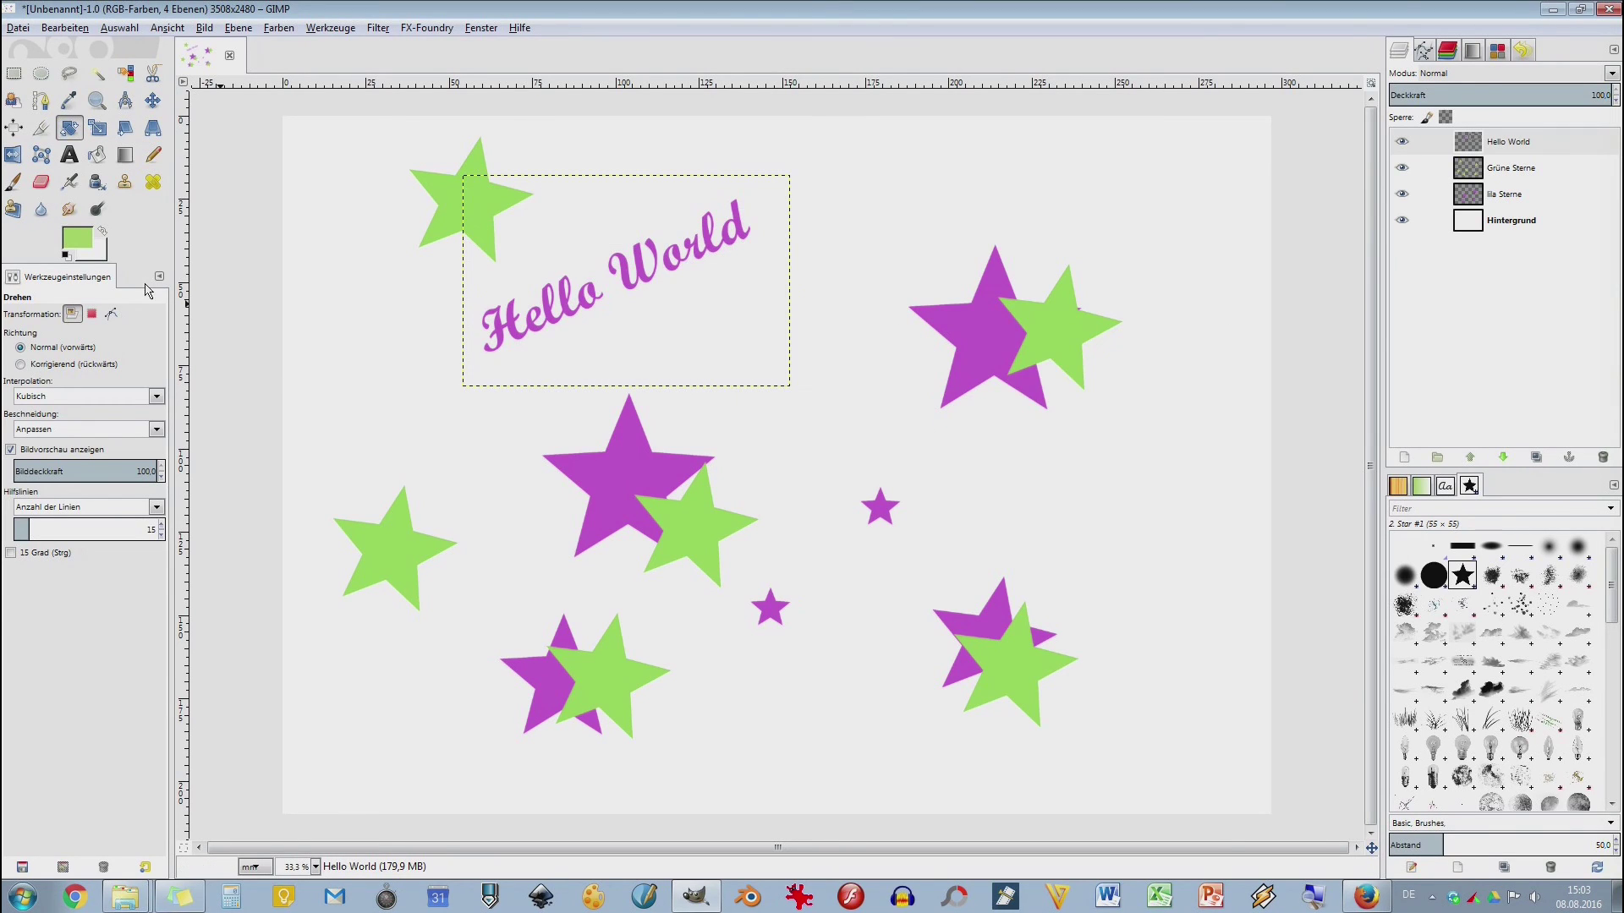
- Scale the Hello World layer toward the lower left to about 142 × 111 mm, then hide the green stars
{"action": "left_click", "coordinate": [97, 127]}
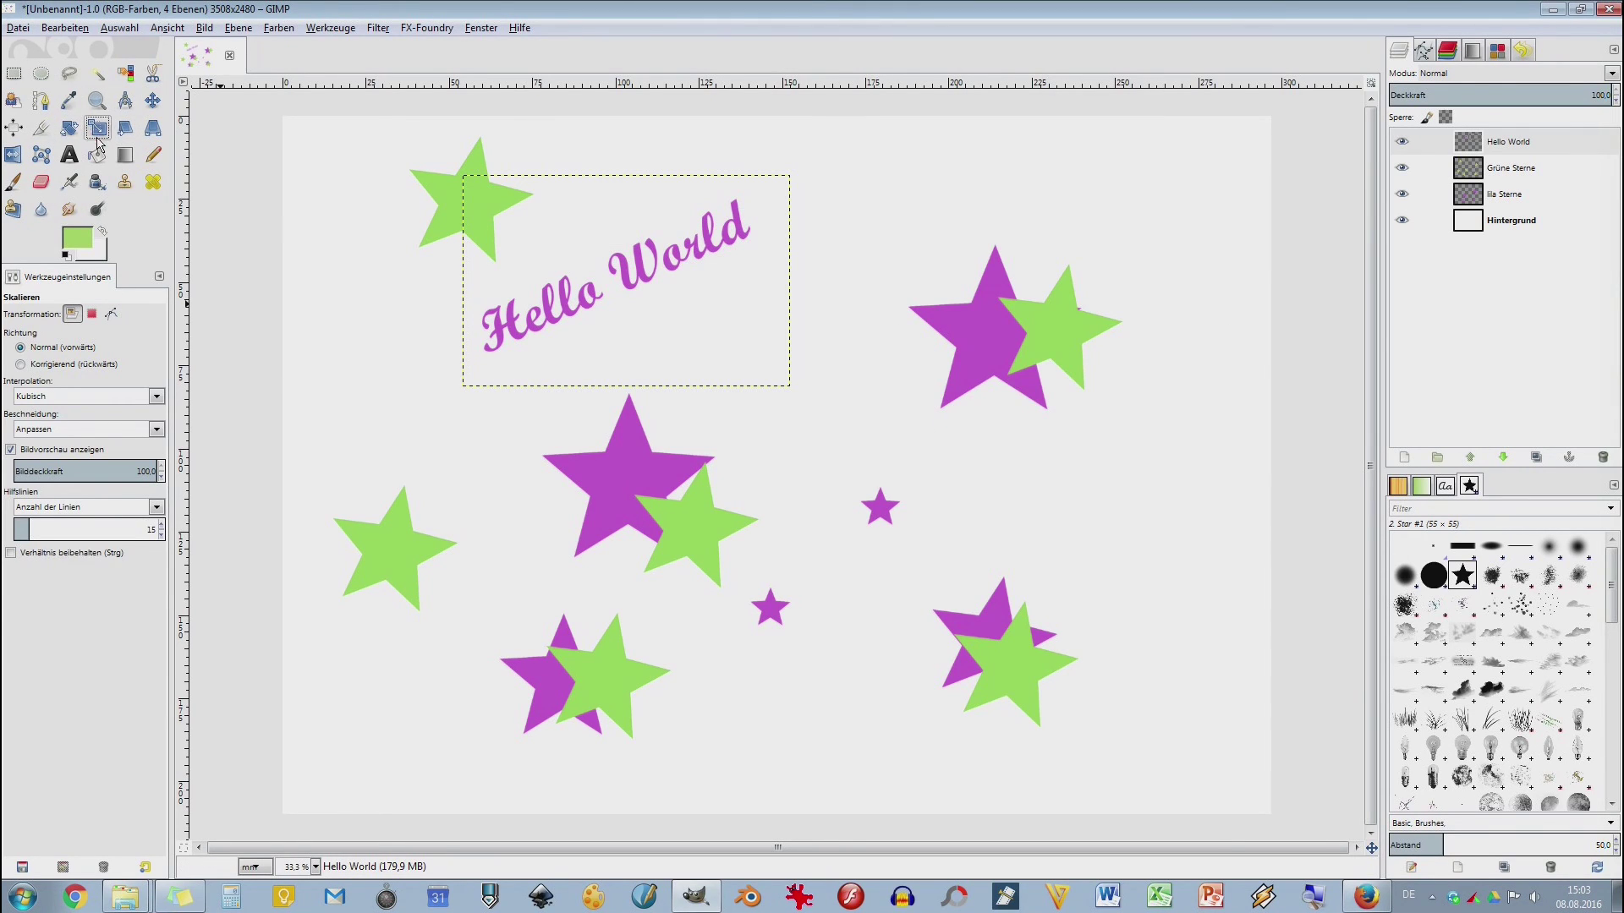
{"action": "left_click", "coordinate": [518, 330]}
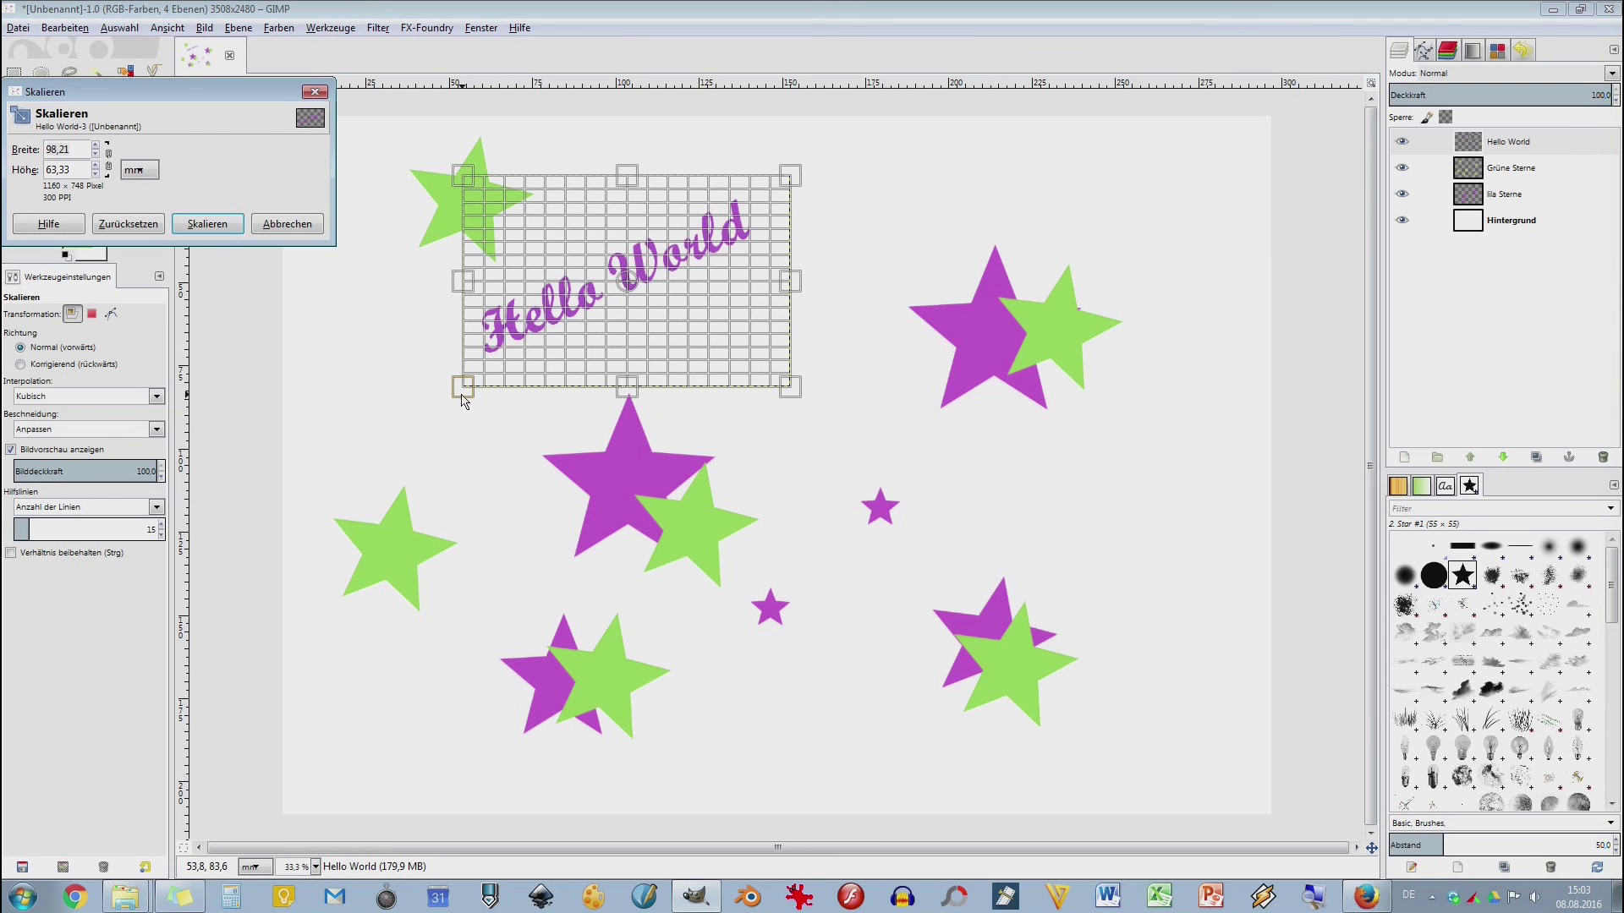
{"action": "left_click_drag", "start_coordinate": [464, 400], "coordinate": [316, 556]}
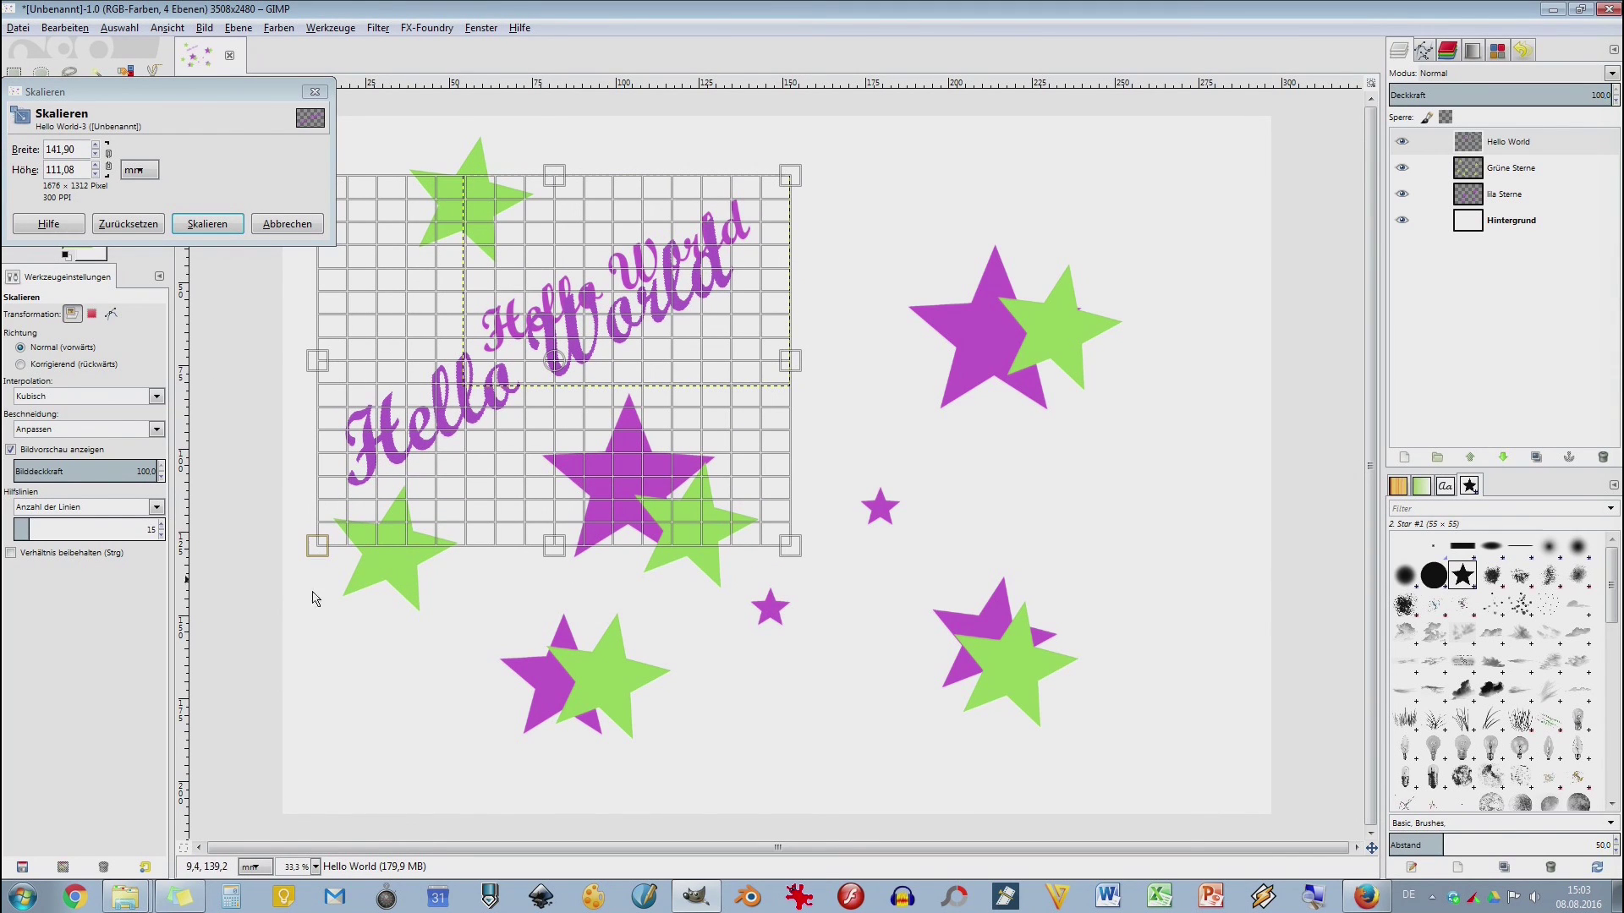
{"action": "left_click", "coordinate": [240, 227]}
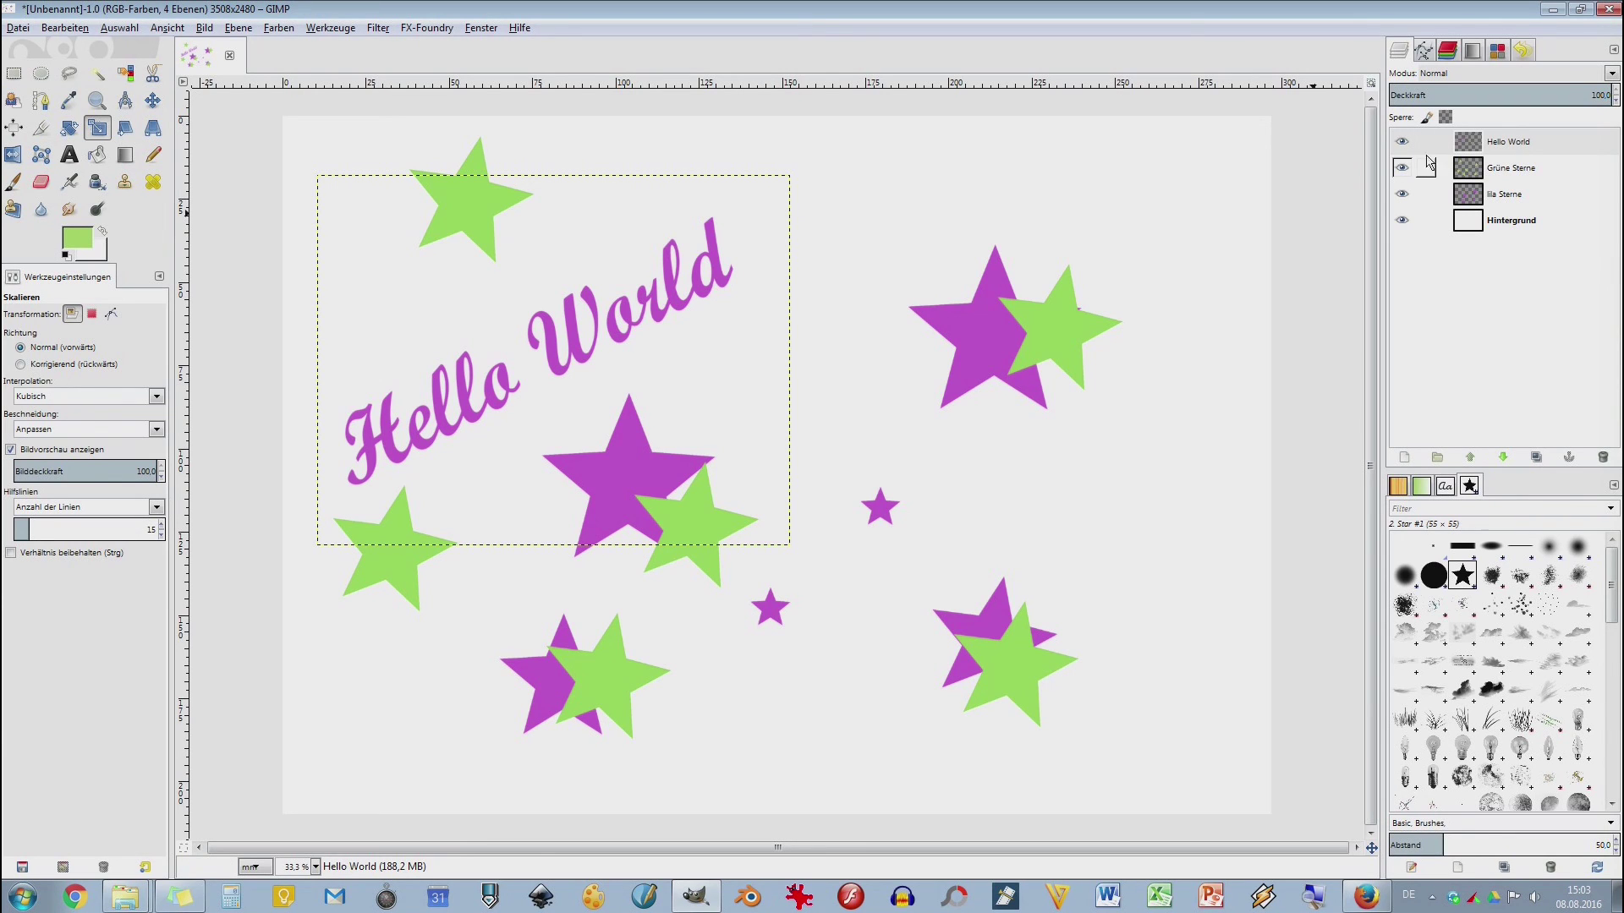
{"action": "left_click", "coordinate": [1401, 167]}
- Hide the purple stars, background and Hello World layers, leaving green stars hidden too
{"action": "left_click", "coordinate": [1401, 193]}
{"action": "left_click", "coordinate": [1401, 222]}
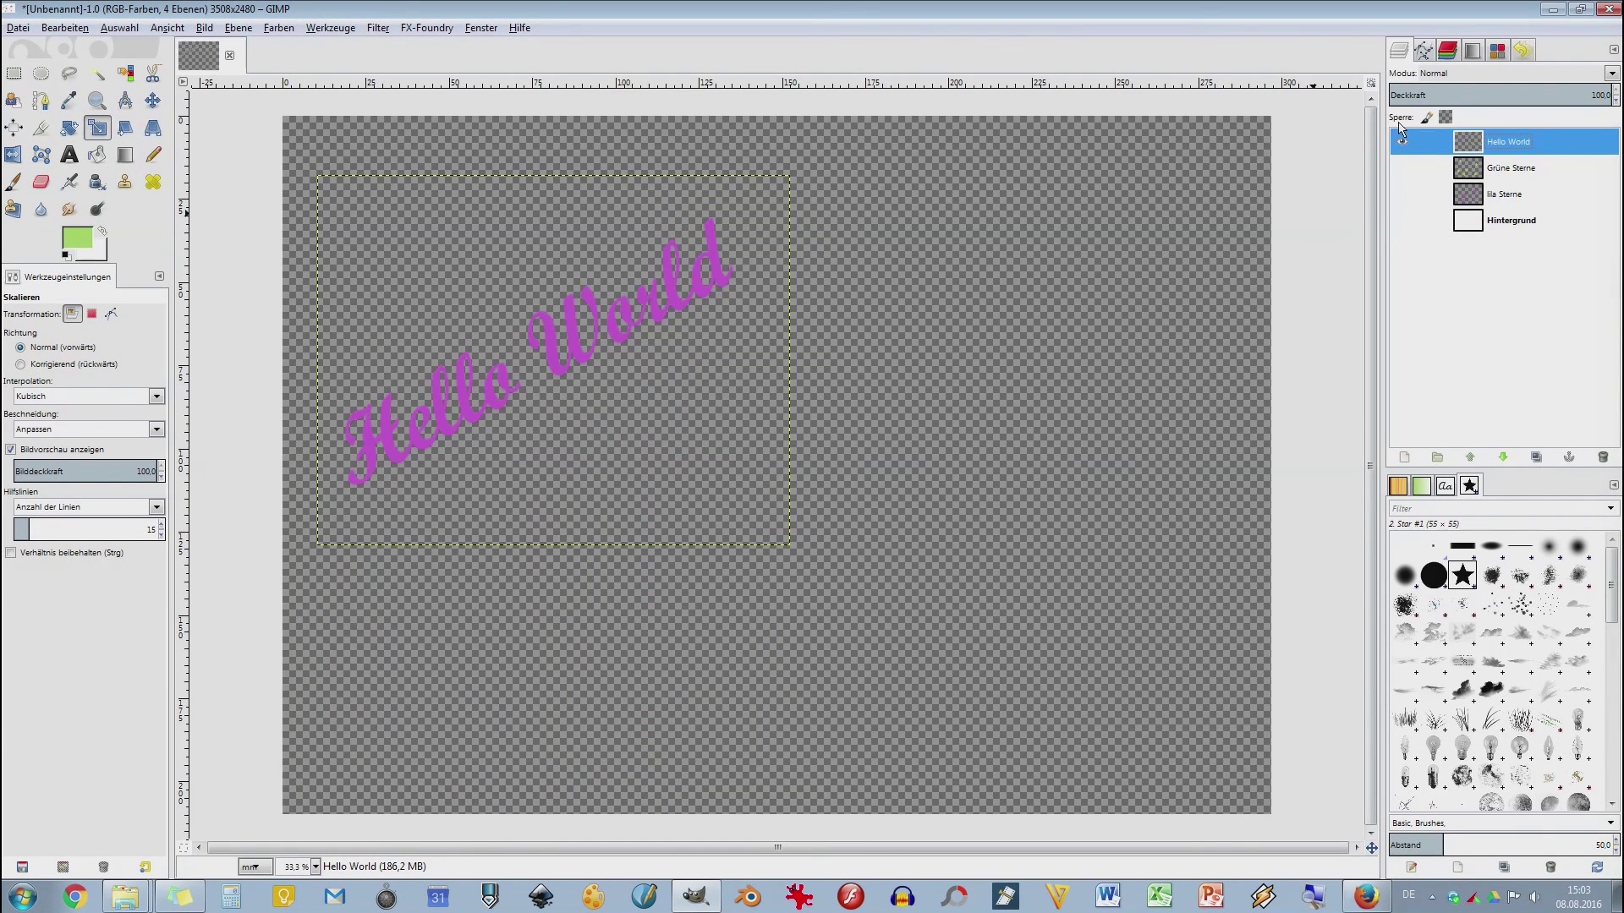
{"action": "left_click", "coordinate": [1401, 168]}
{"action": "left_click", "coordinate": [1402, 141]}
{"action": "left_click", "coordinate": [1401, 168]}
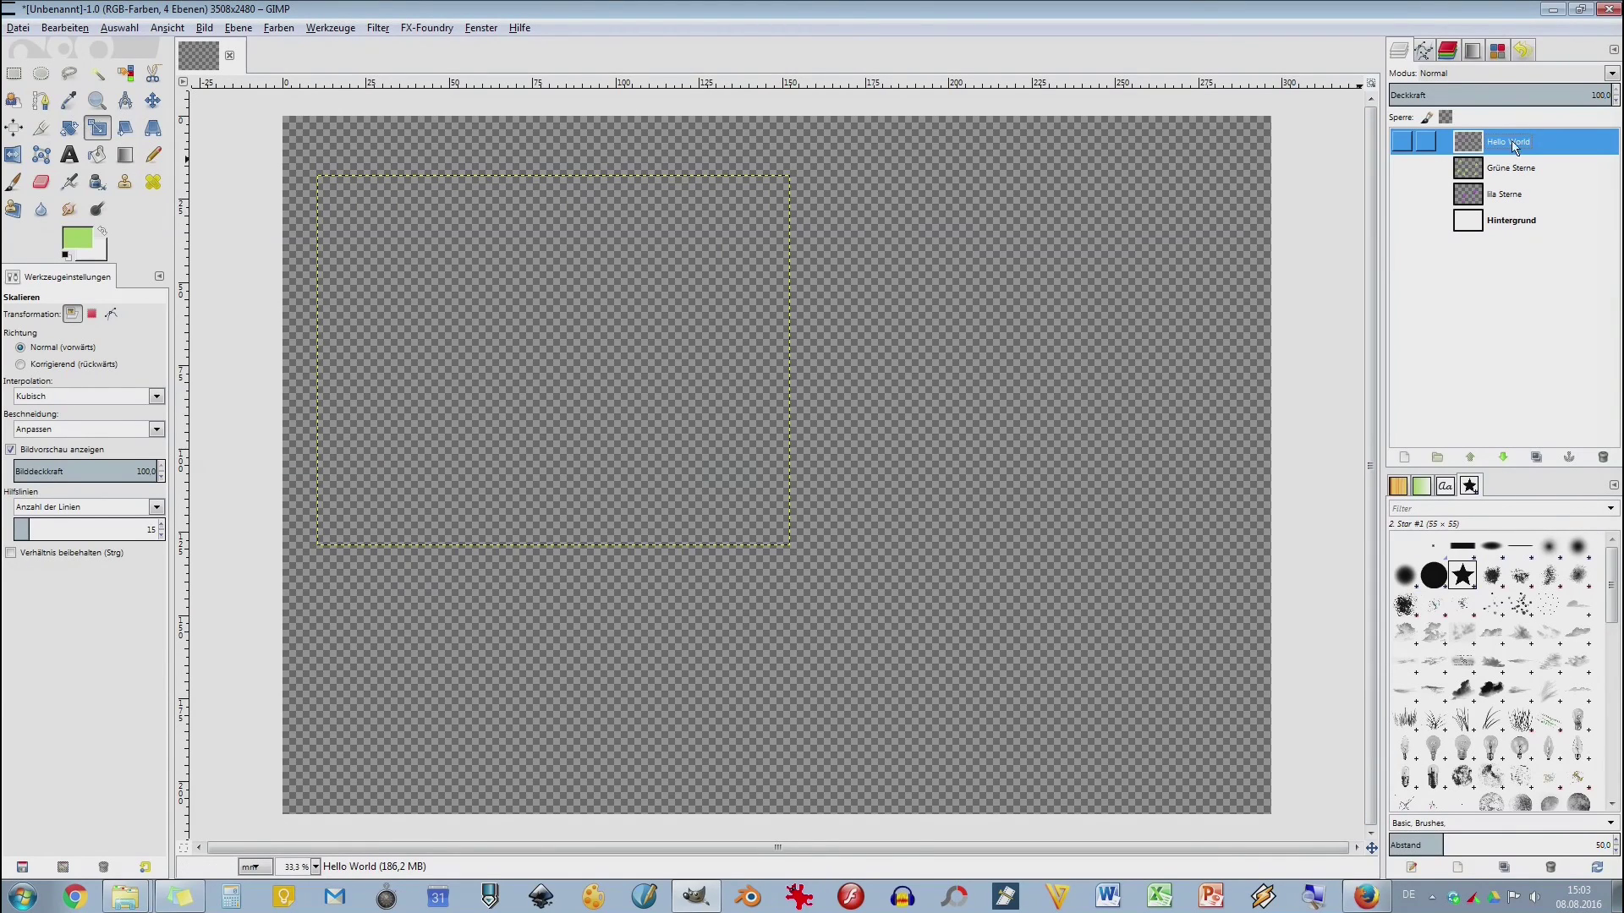
- Select Grüne Sterne, lila Sterne, then Hintergrund, and make the background visible again
{"action": "left_click", "coordinate": [1544, 172]}
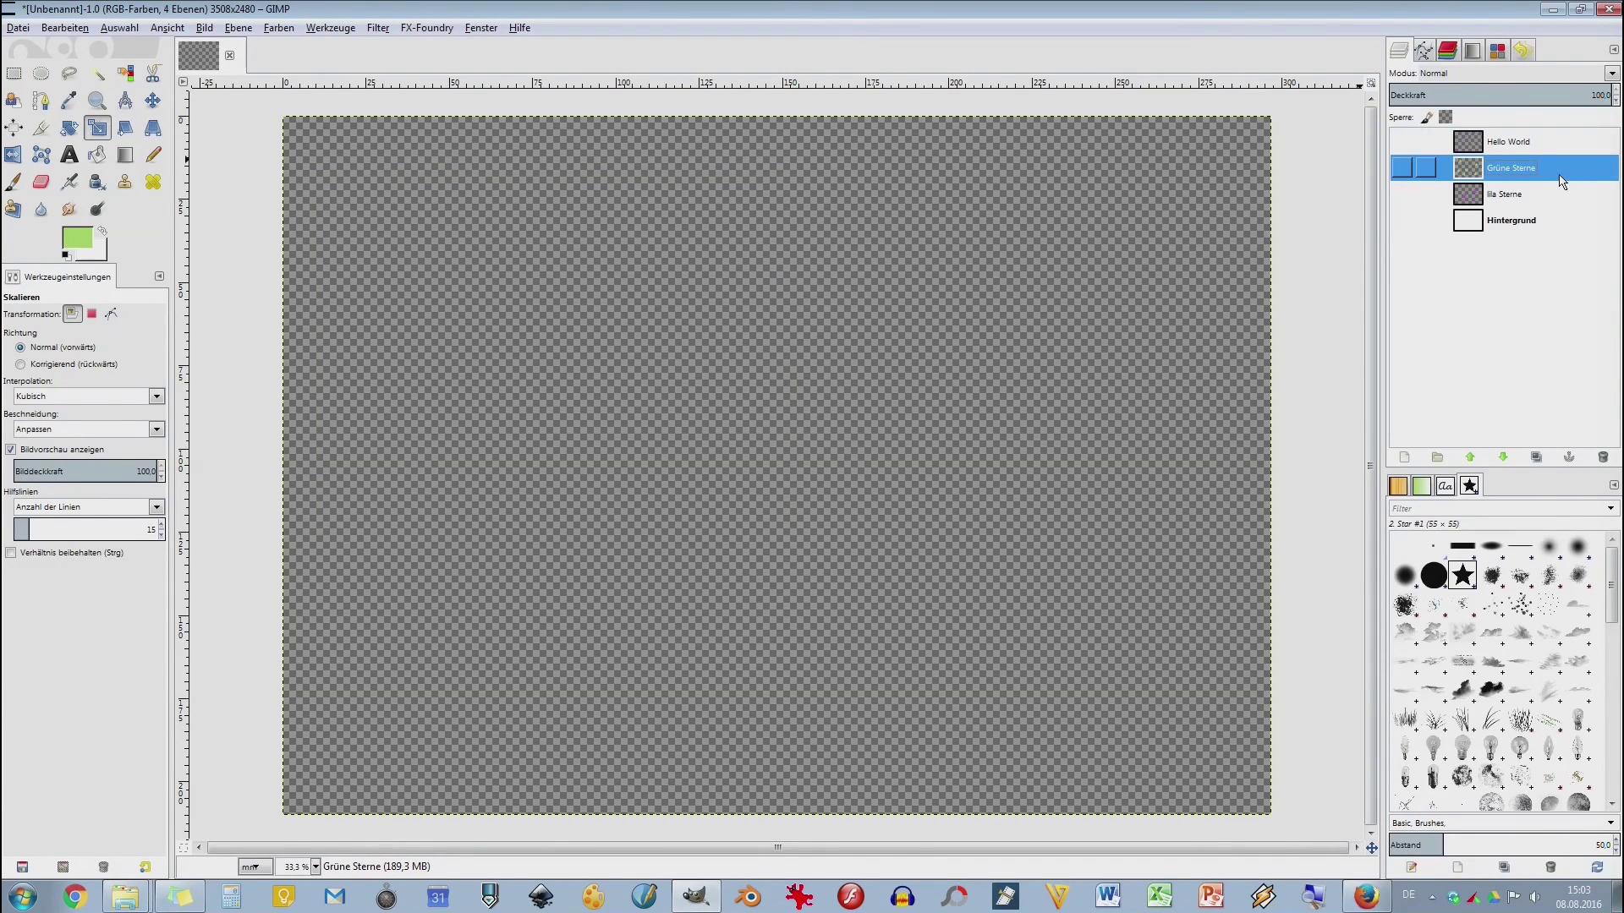
{"action": "left_click", "coordinate": [1561, 194]}
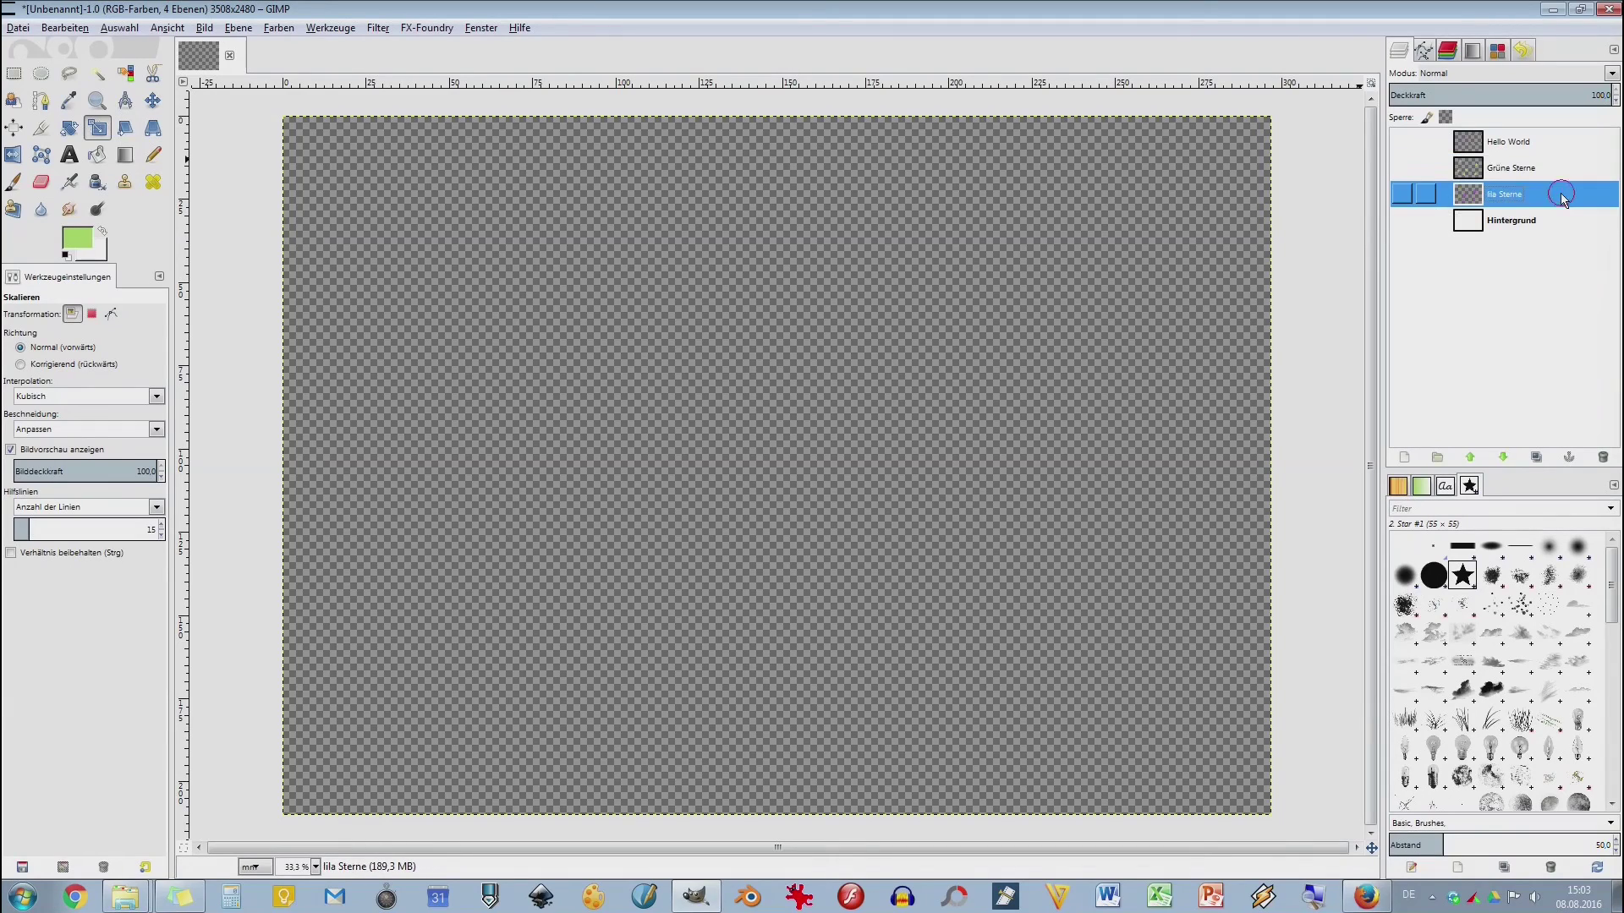
{"action": "left_click", "coordinate": [1563, 221]}
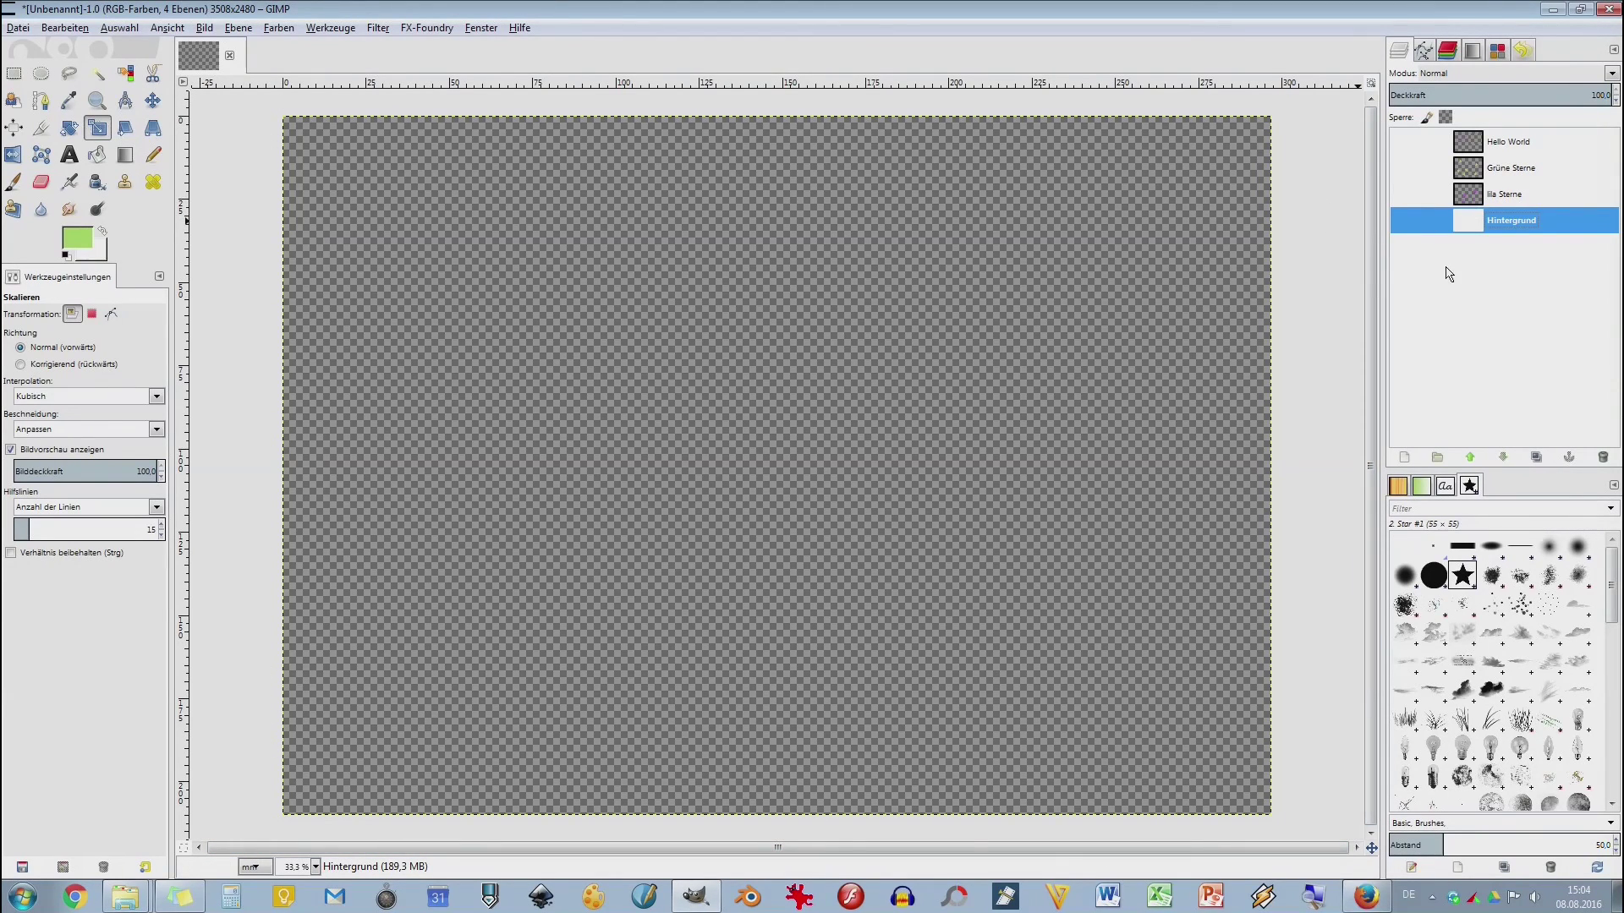
{"action": "left_click", "coordinate": [1402, 221]}
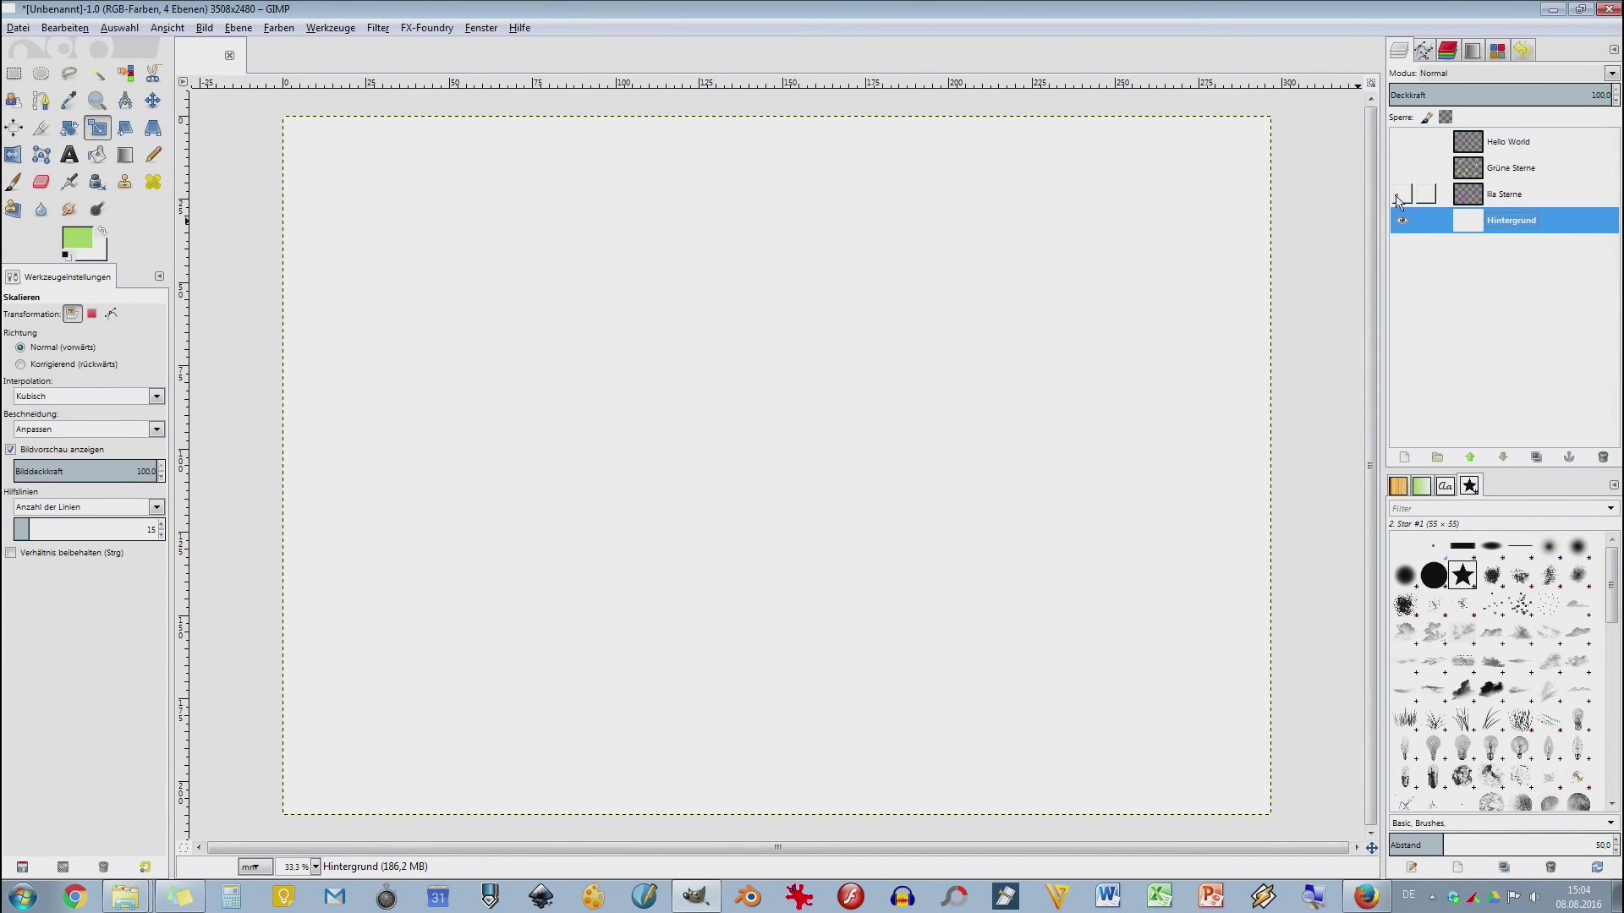
- Show the lila Sterne, Hello World and Grüne Sterne layers, then select Grüne Sterne
{"action": "left_click", "coordinate": [1401, 194]}
{"action": "left_click", "coordinate": [1401, 179]}
{"action": "left_click", "coordinate": [1402, 166]}
{"action": "left_click", "coordinate": [1401, 142]}
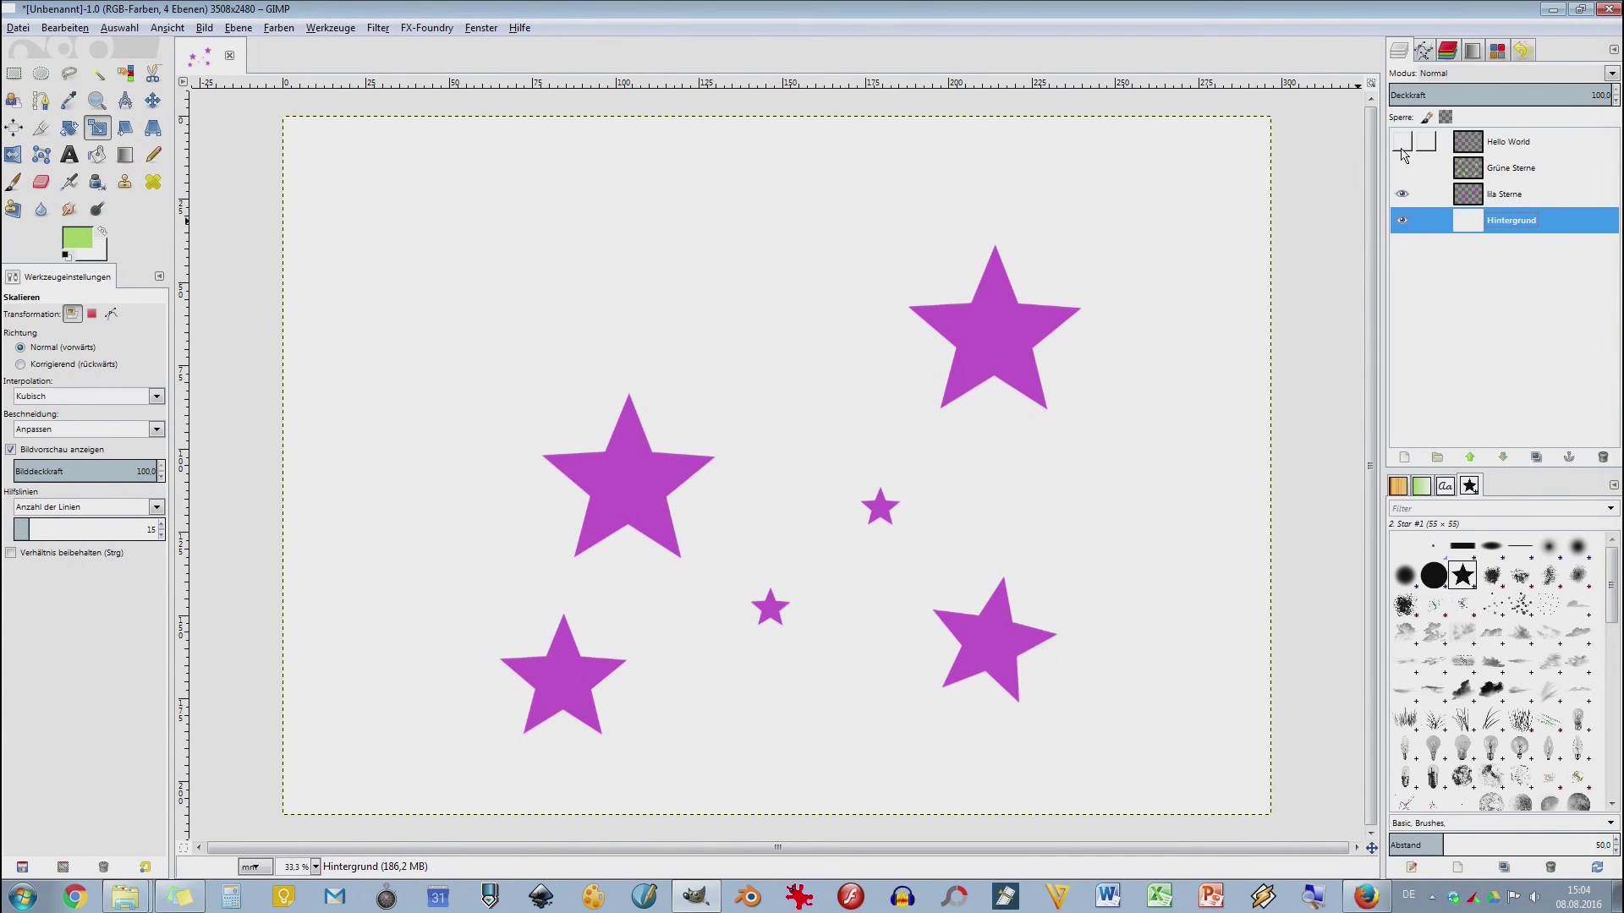
{"action": "left_click", "coordinate": [1401, 168]}
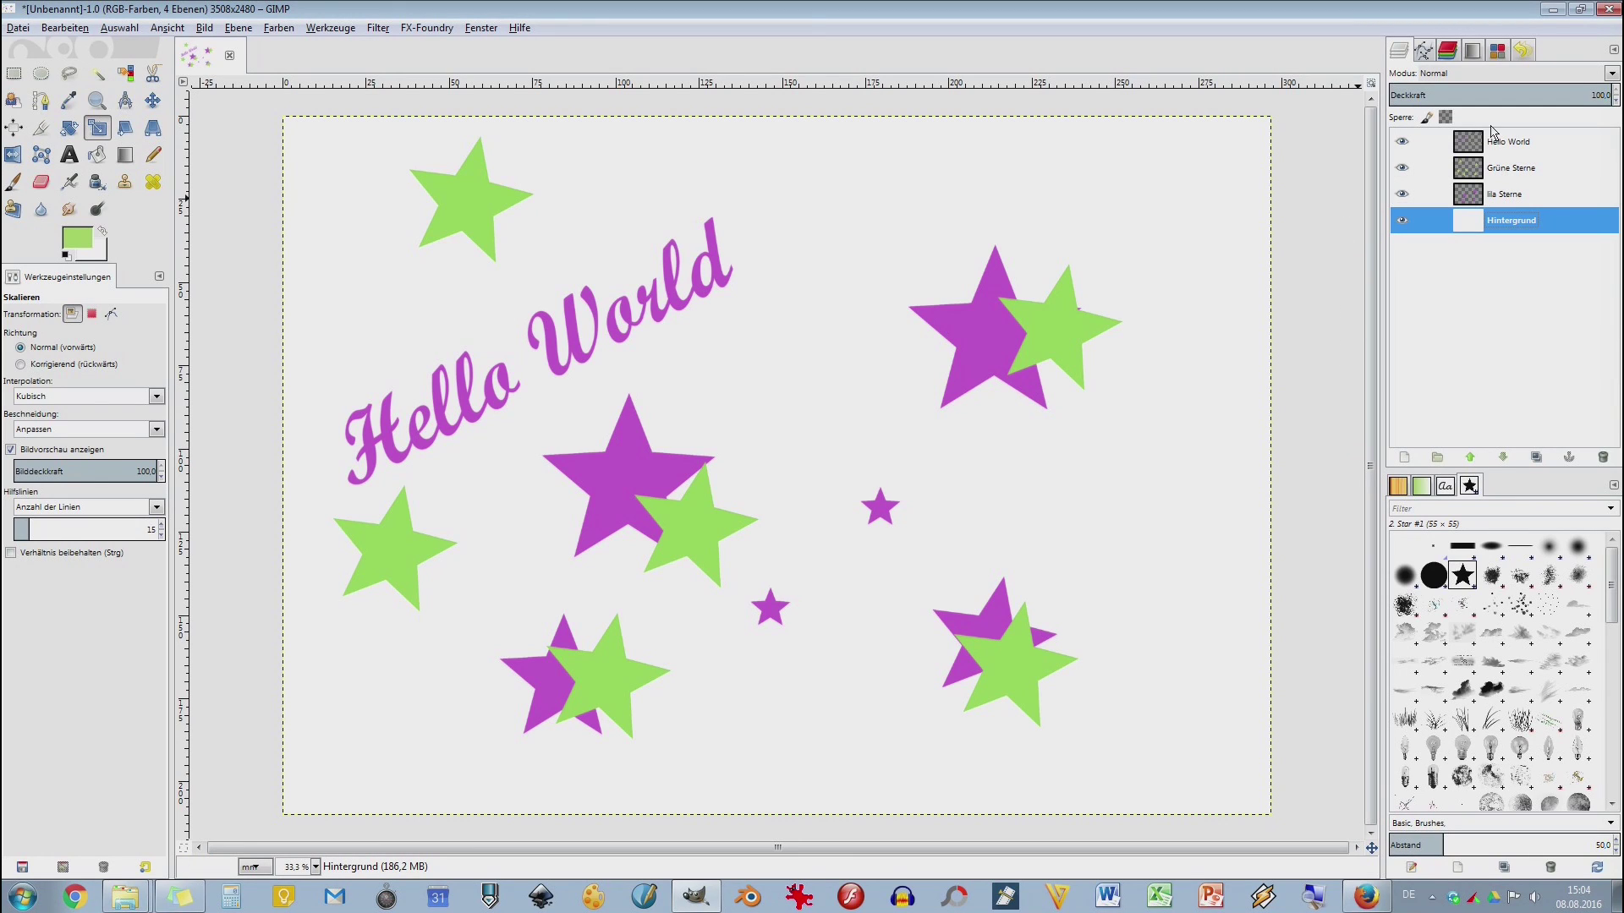
{"action": "left_click", "coordinate": [1490, 172]}
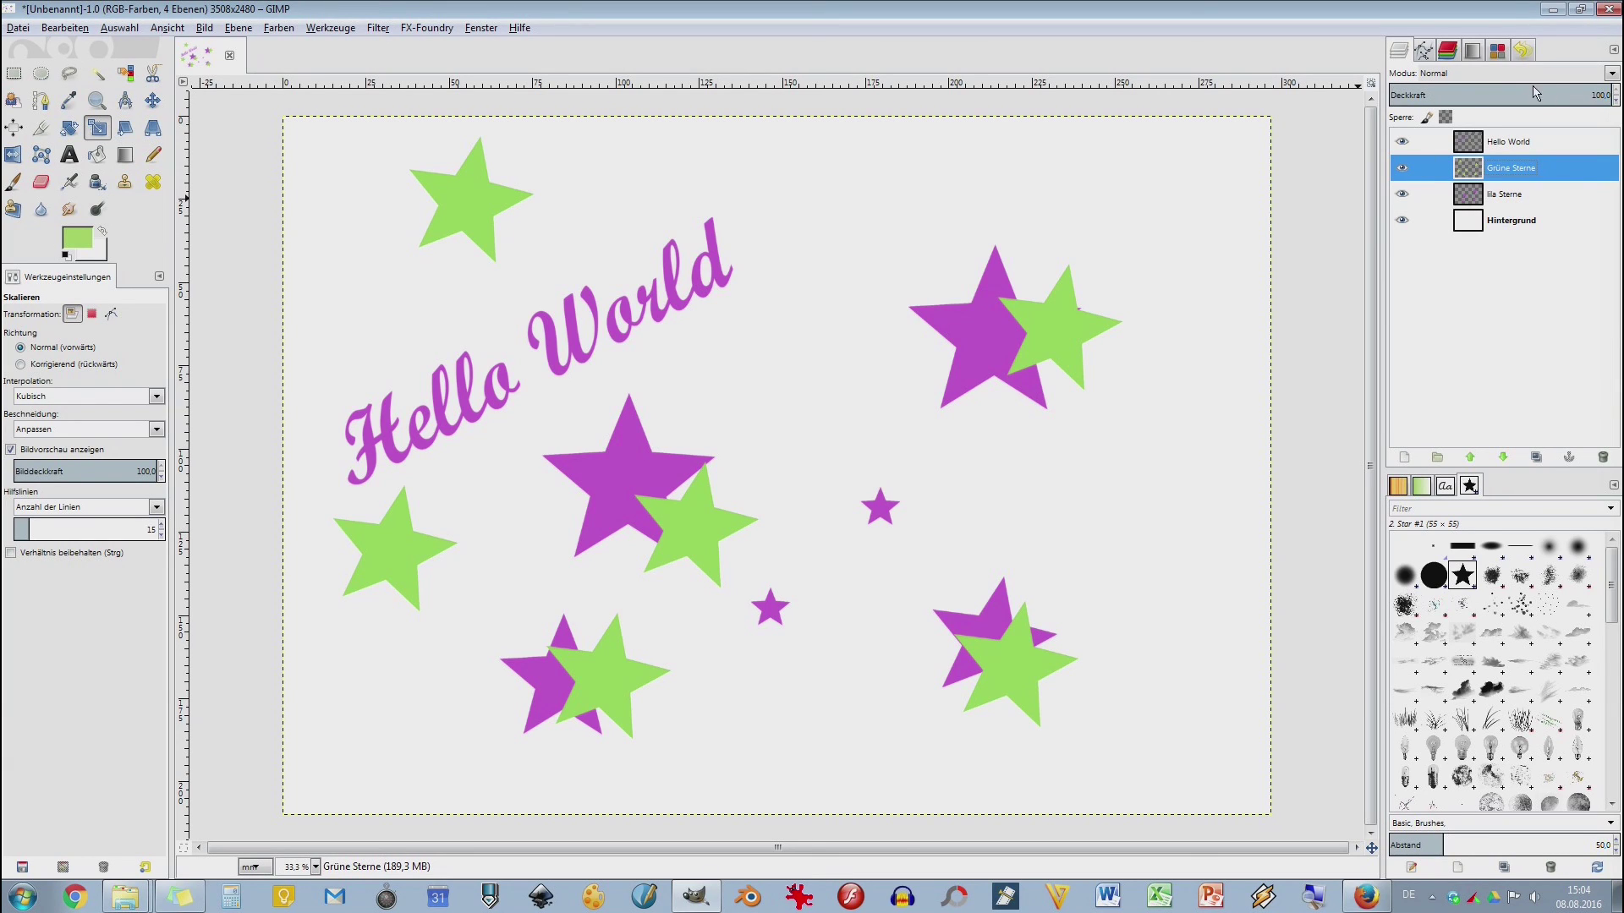
- Lower the Grüne Sterne layer opacity to 55.3
{"action": "mouse_move", "coordinate": [1535, 93]}
{"action": "left_mouse_down"}
{"action": "mouse_move", "coordinate": [1400, 94]}
{"action": "mouse_move", "coordinate": [1512, 99]}
{"action": "left_mouse_up"}
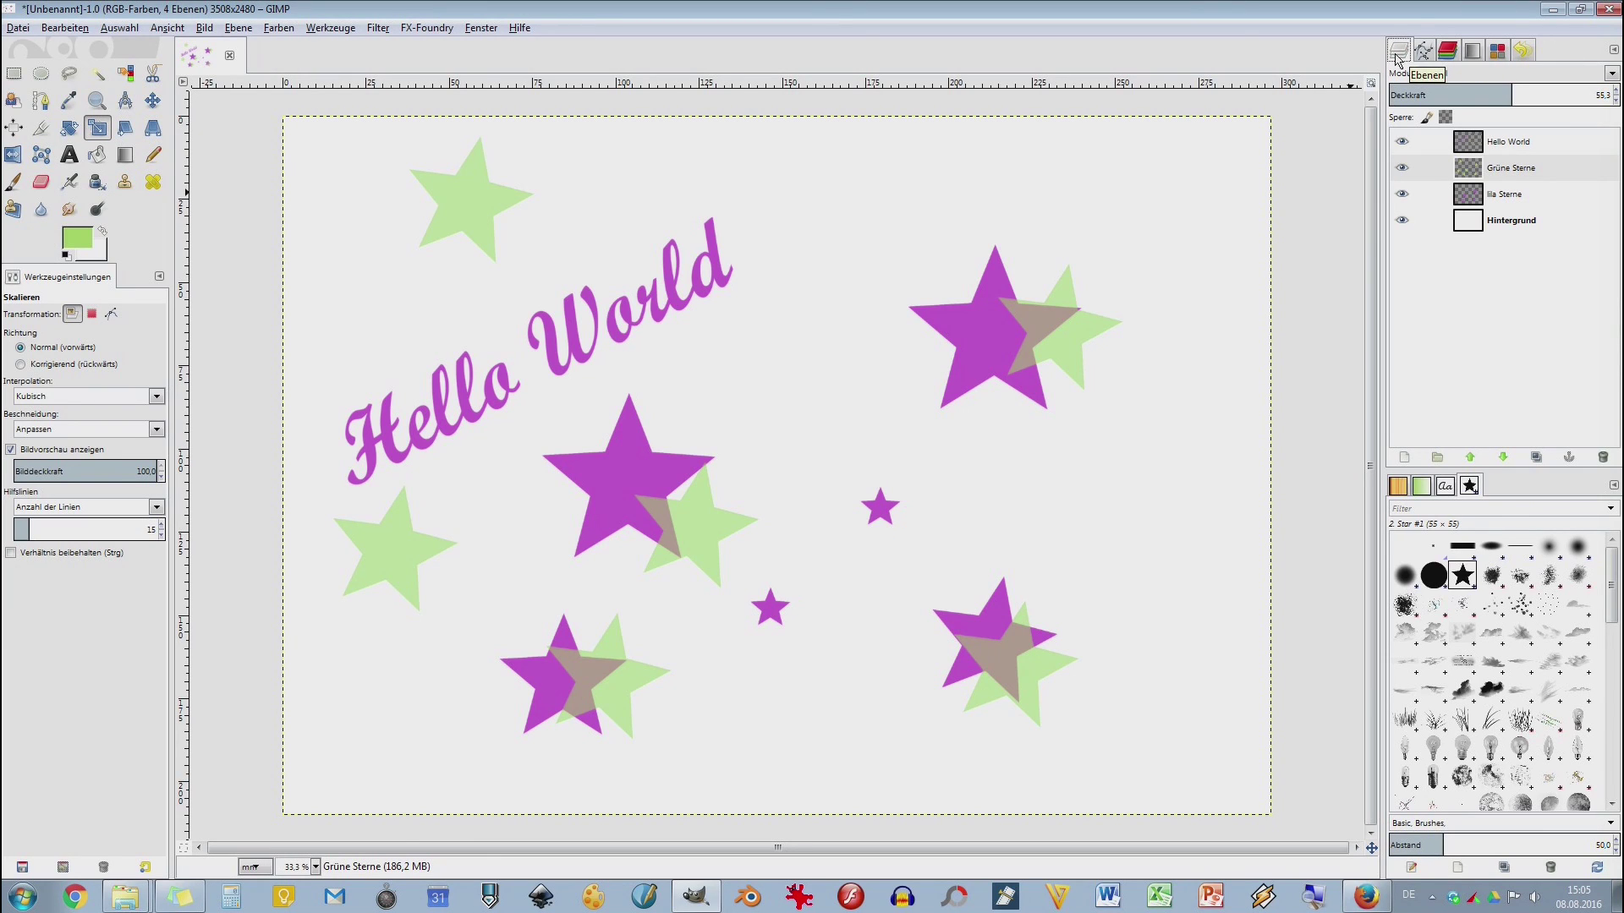
- Browse the Channels, Gradients and Colormap tabs, settle on Undo History, then open the Bearbeiten menu
{"action": "left_click", "coordinate": [1449, 52]}
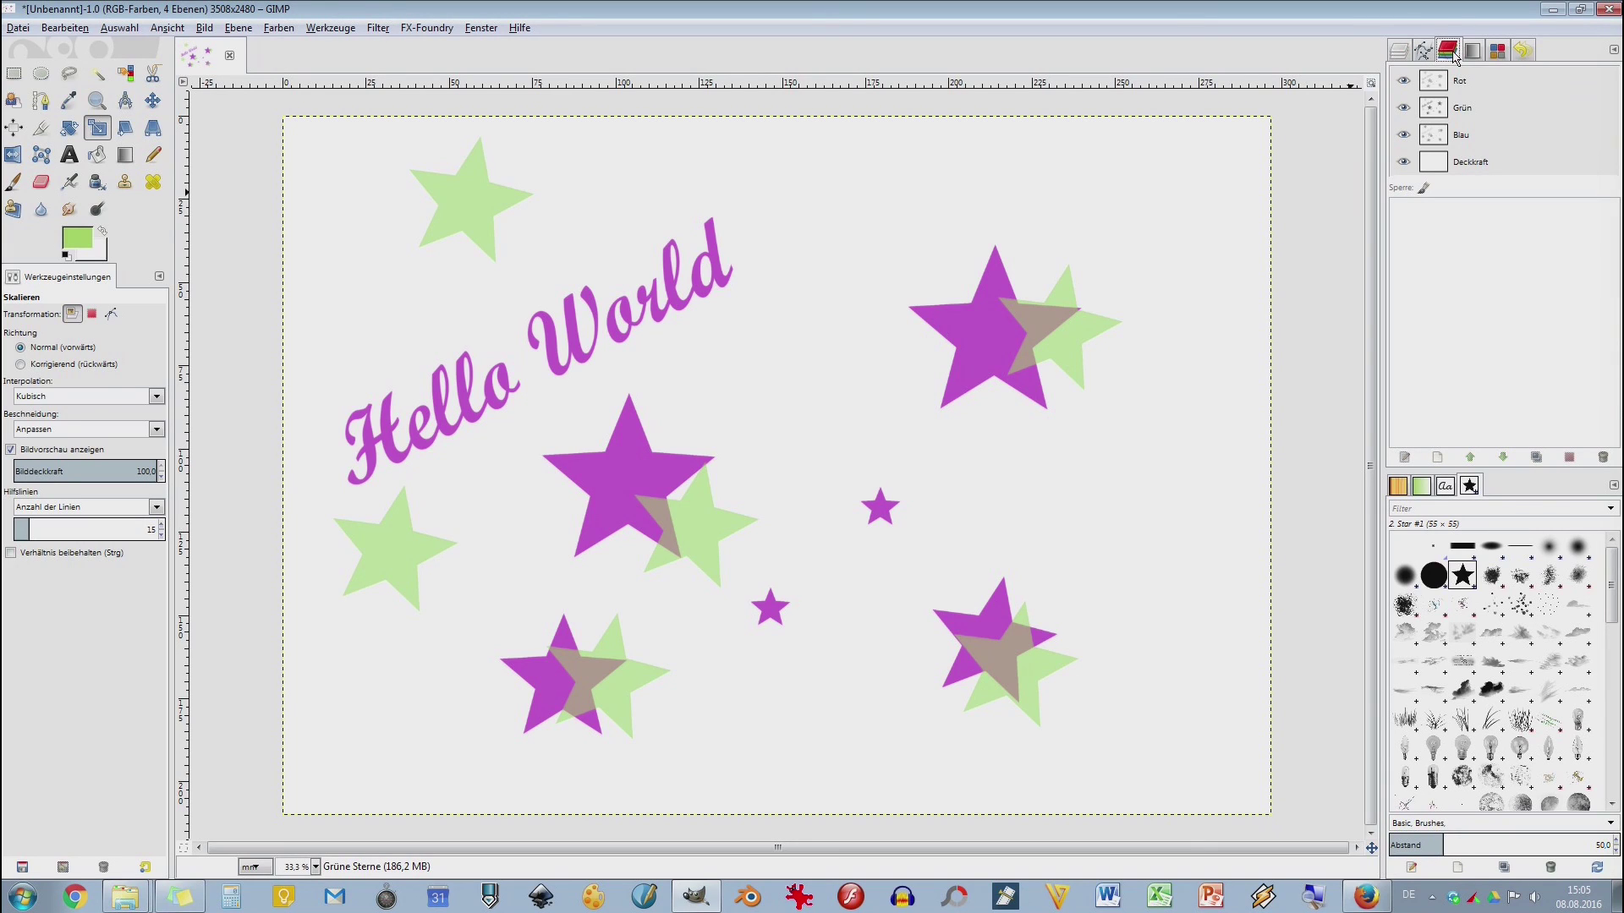
{"action": "left_click", "coordinate": [1473, 53]}
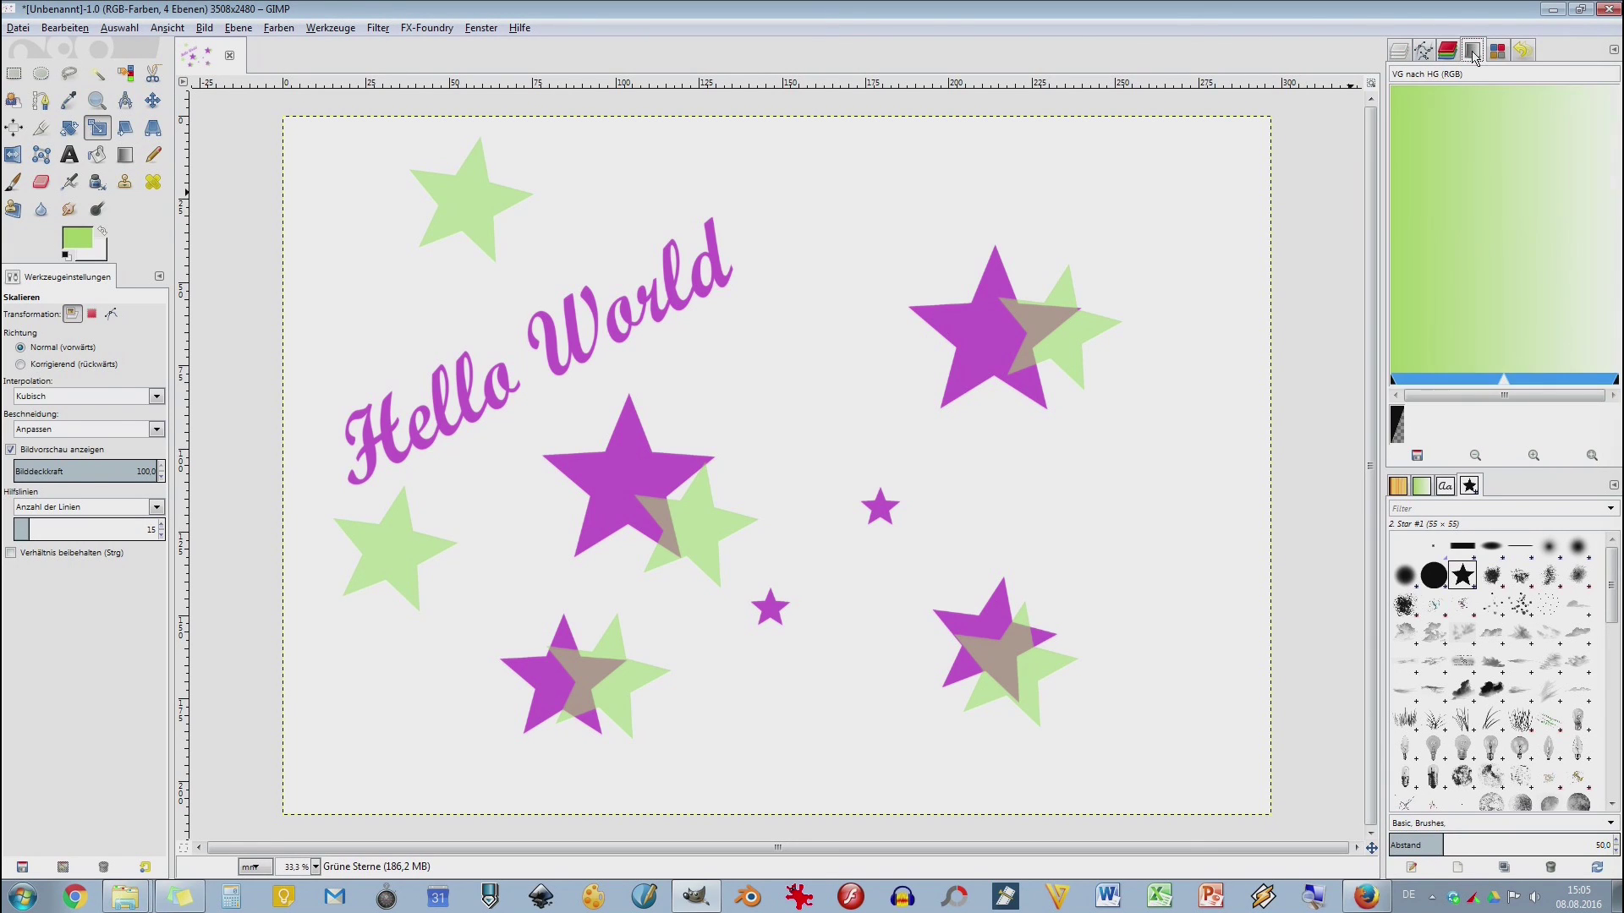
{"action": "left_click", "coordinate": [1497, 52]}
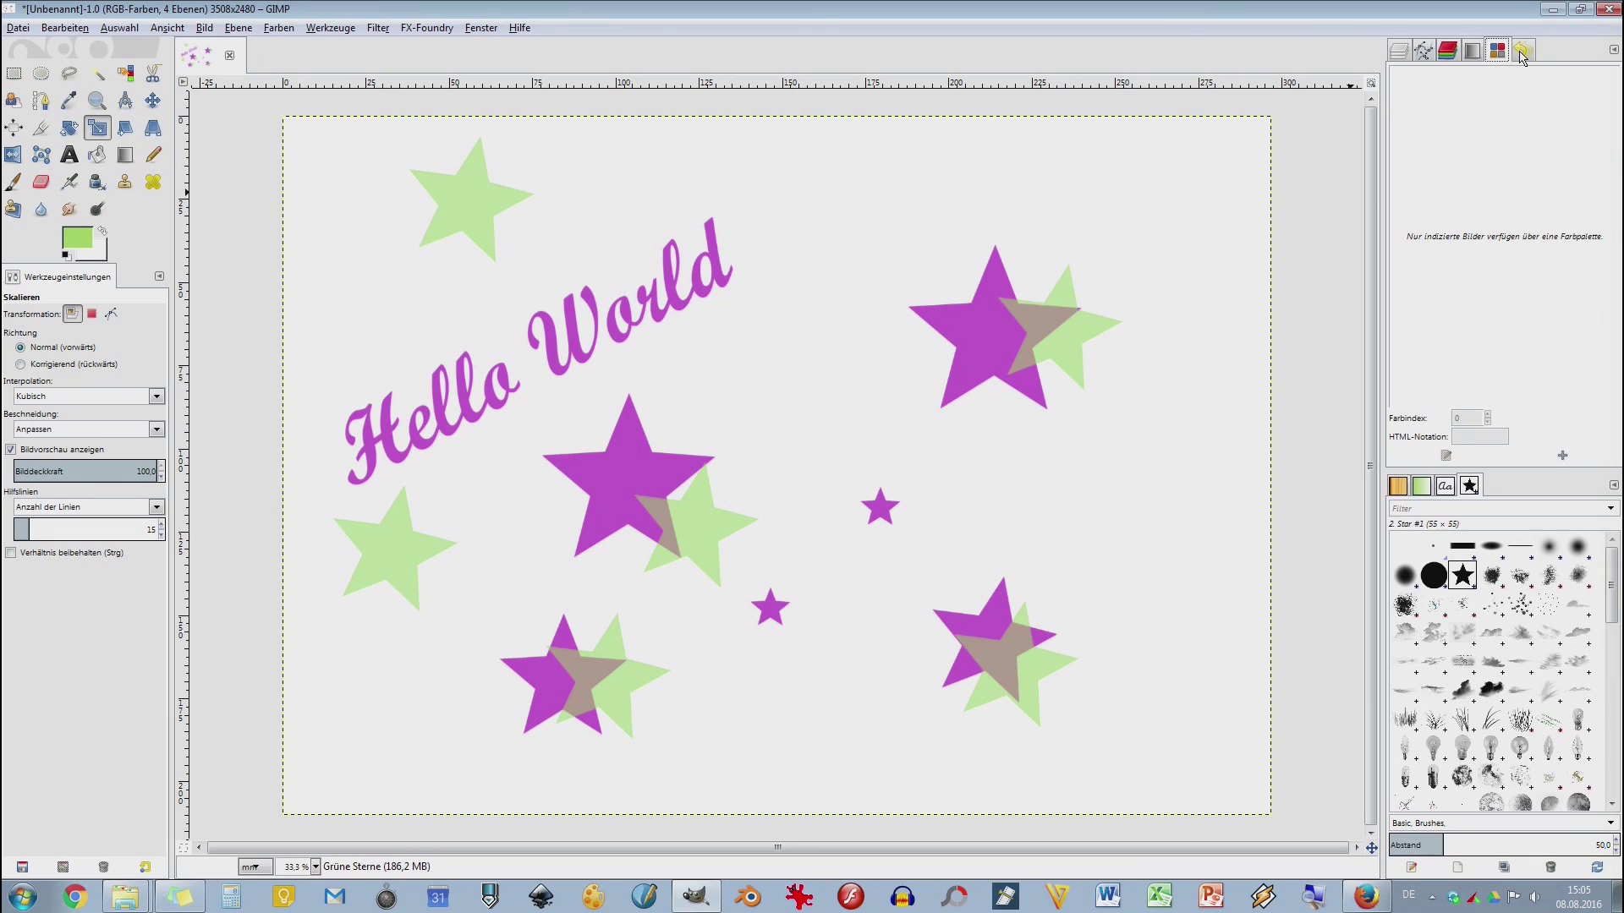
{"action": "left_click", "coordinate": [1522, 53]}
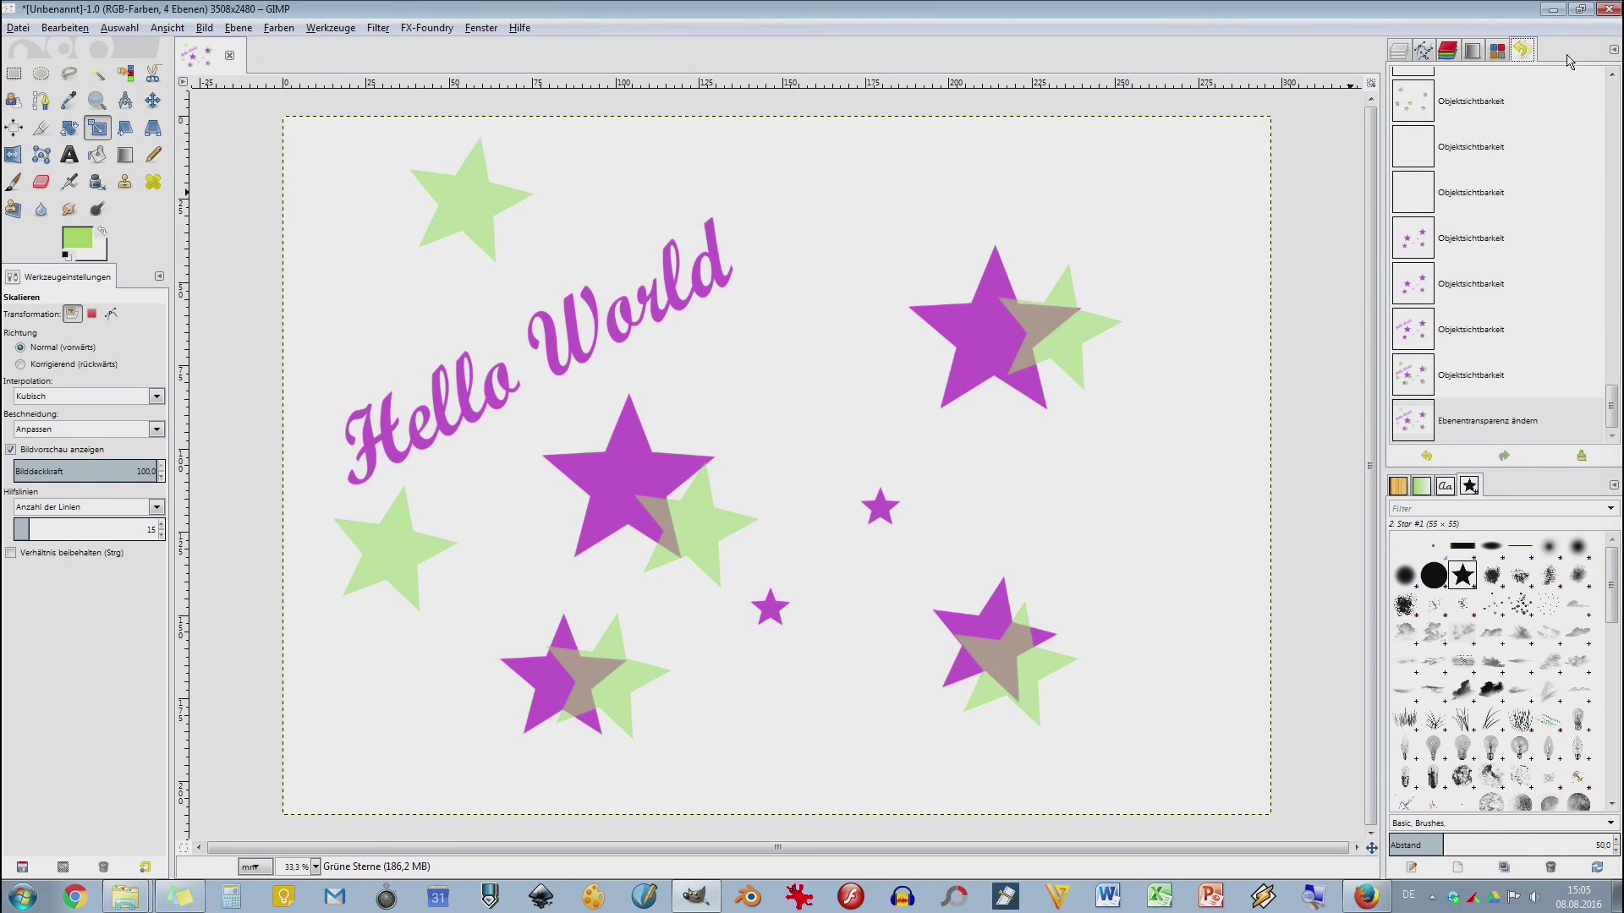
{"action": "left_click", "coordinate": [1398, 52]}
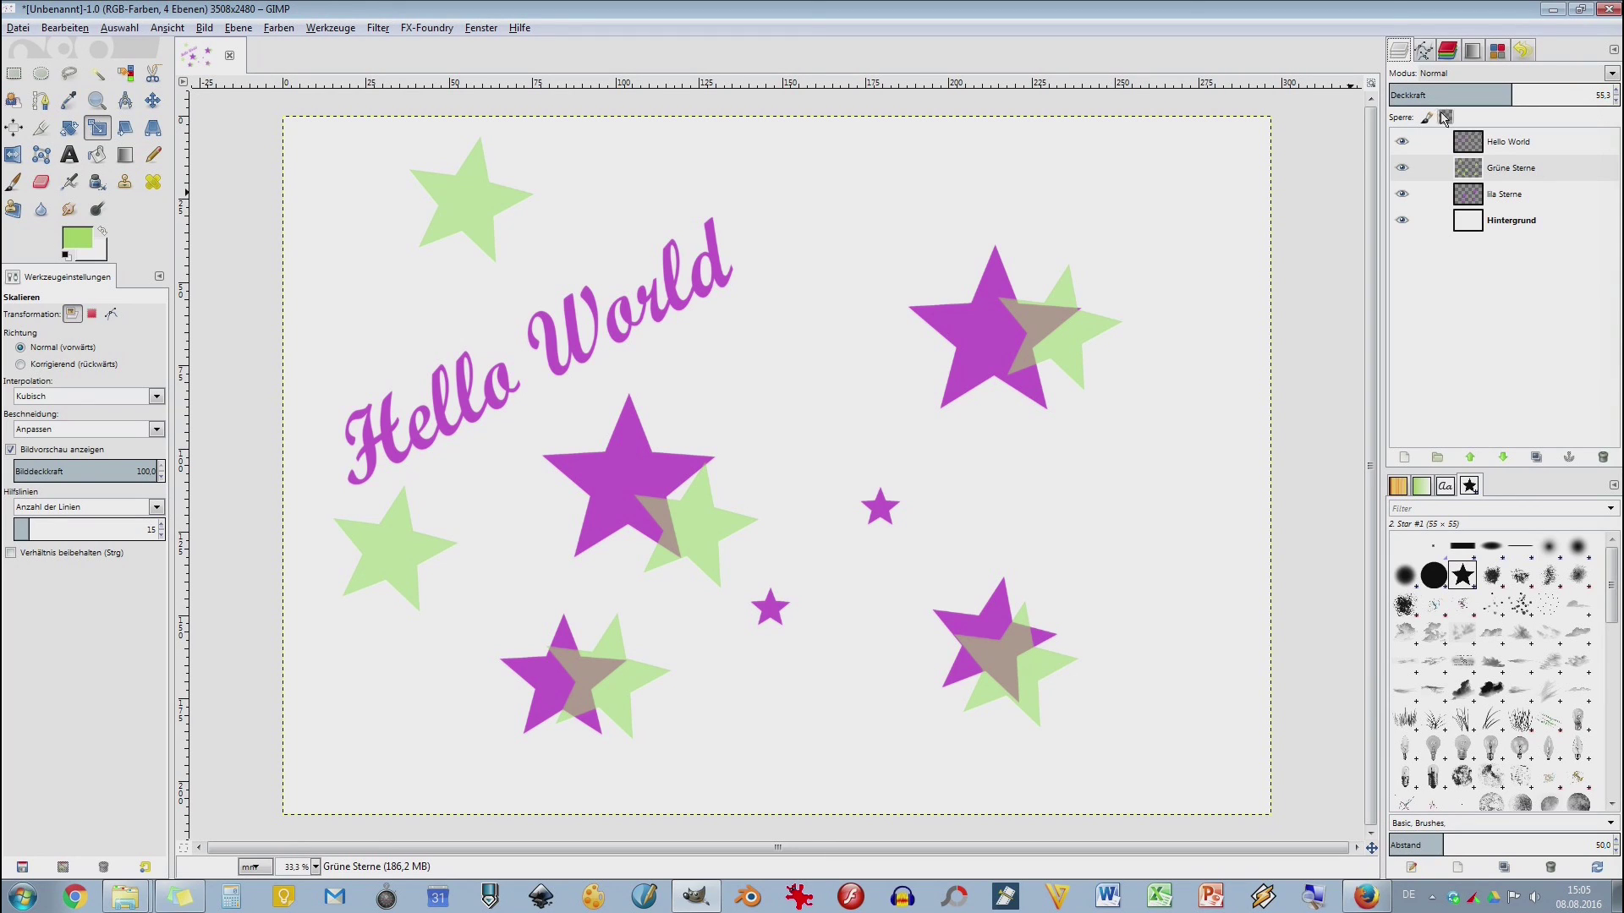
{"action": "left_click", "coordinate": [1523, 51]}
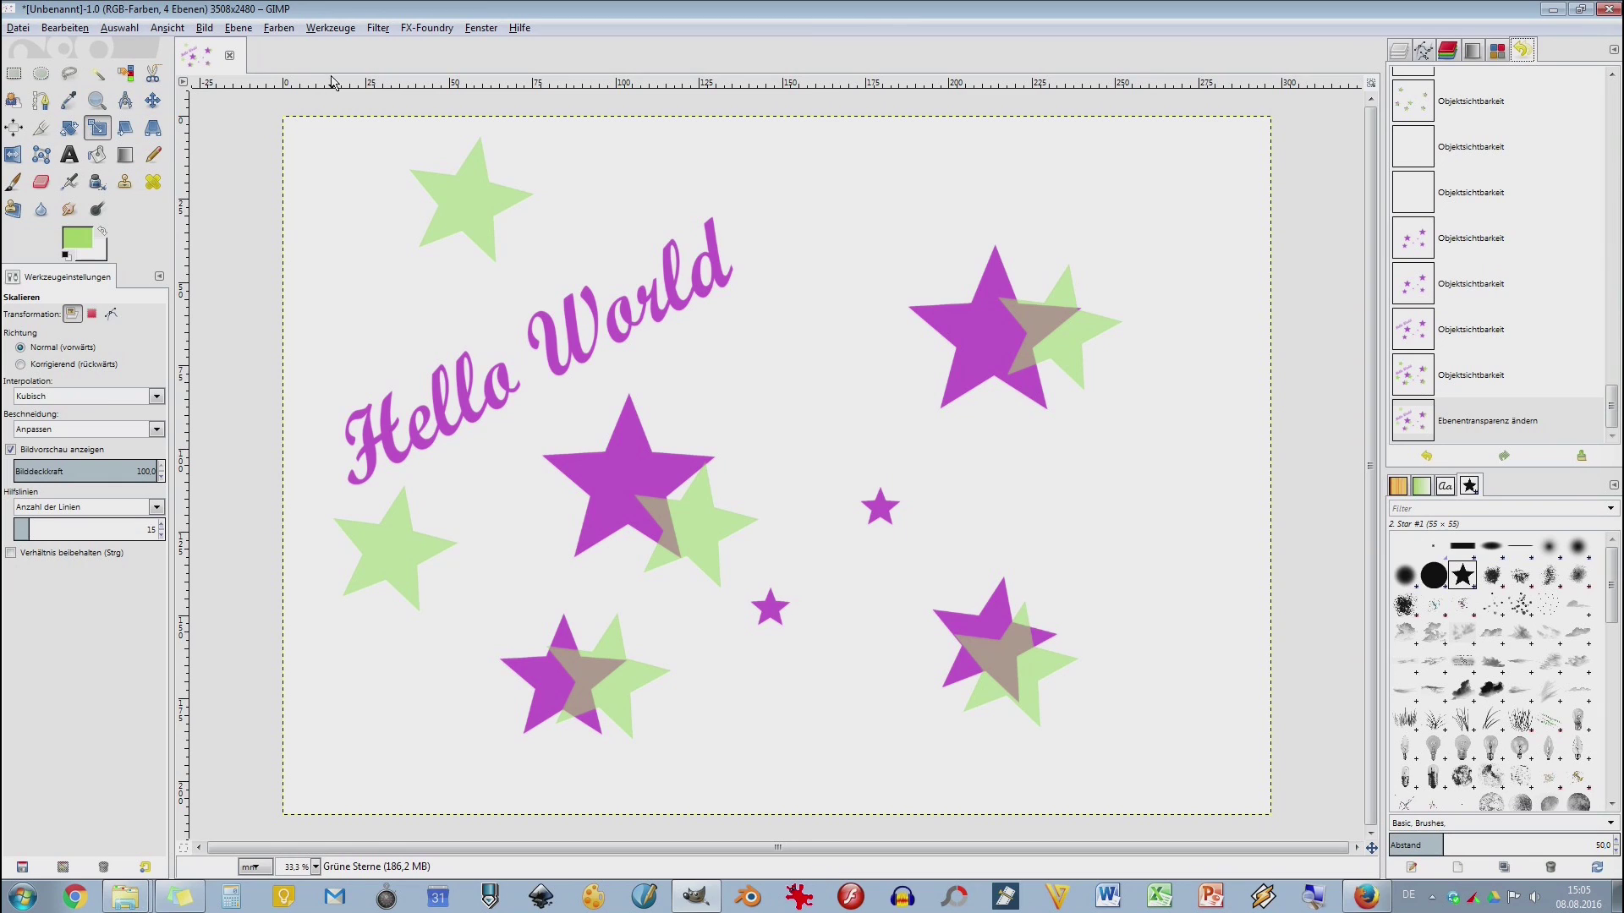
{"action": "left_click", "coordinate": [57, 30]}
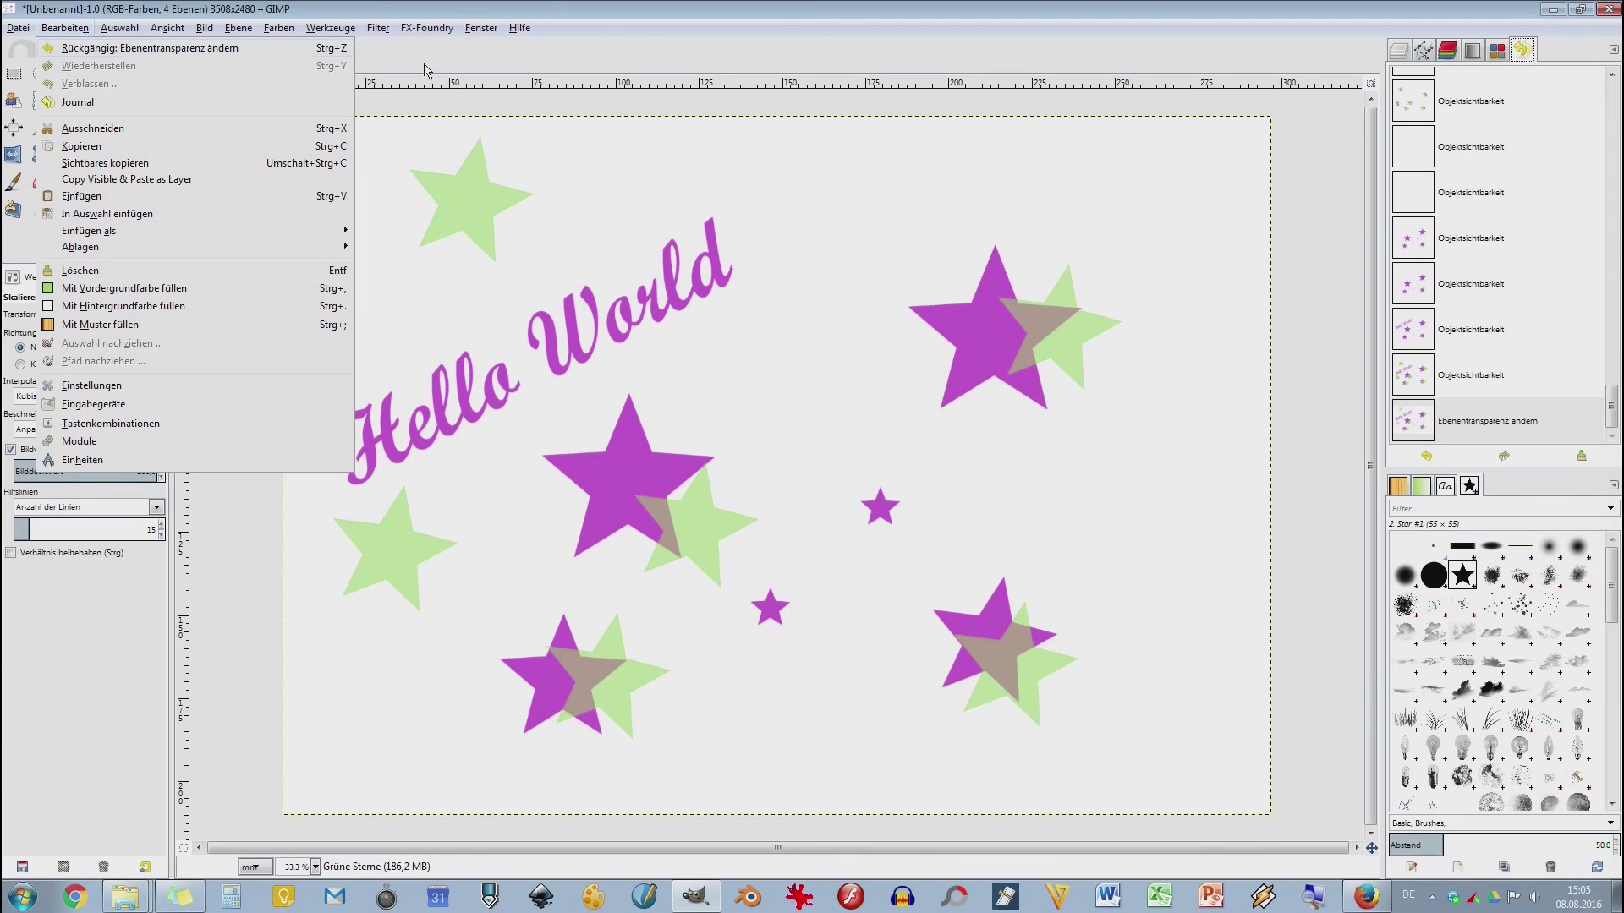
- Close the Bearbeiten menu, return to the Layers list, and open then dismiss the foreground colour dialog
{"action": "left_click", "coordinate": [1397, 57]}
{"action": "left_click", "coordinate": [1402, 54]}
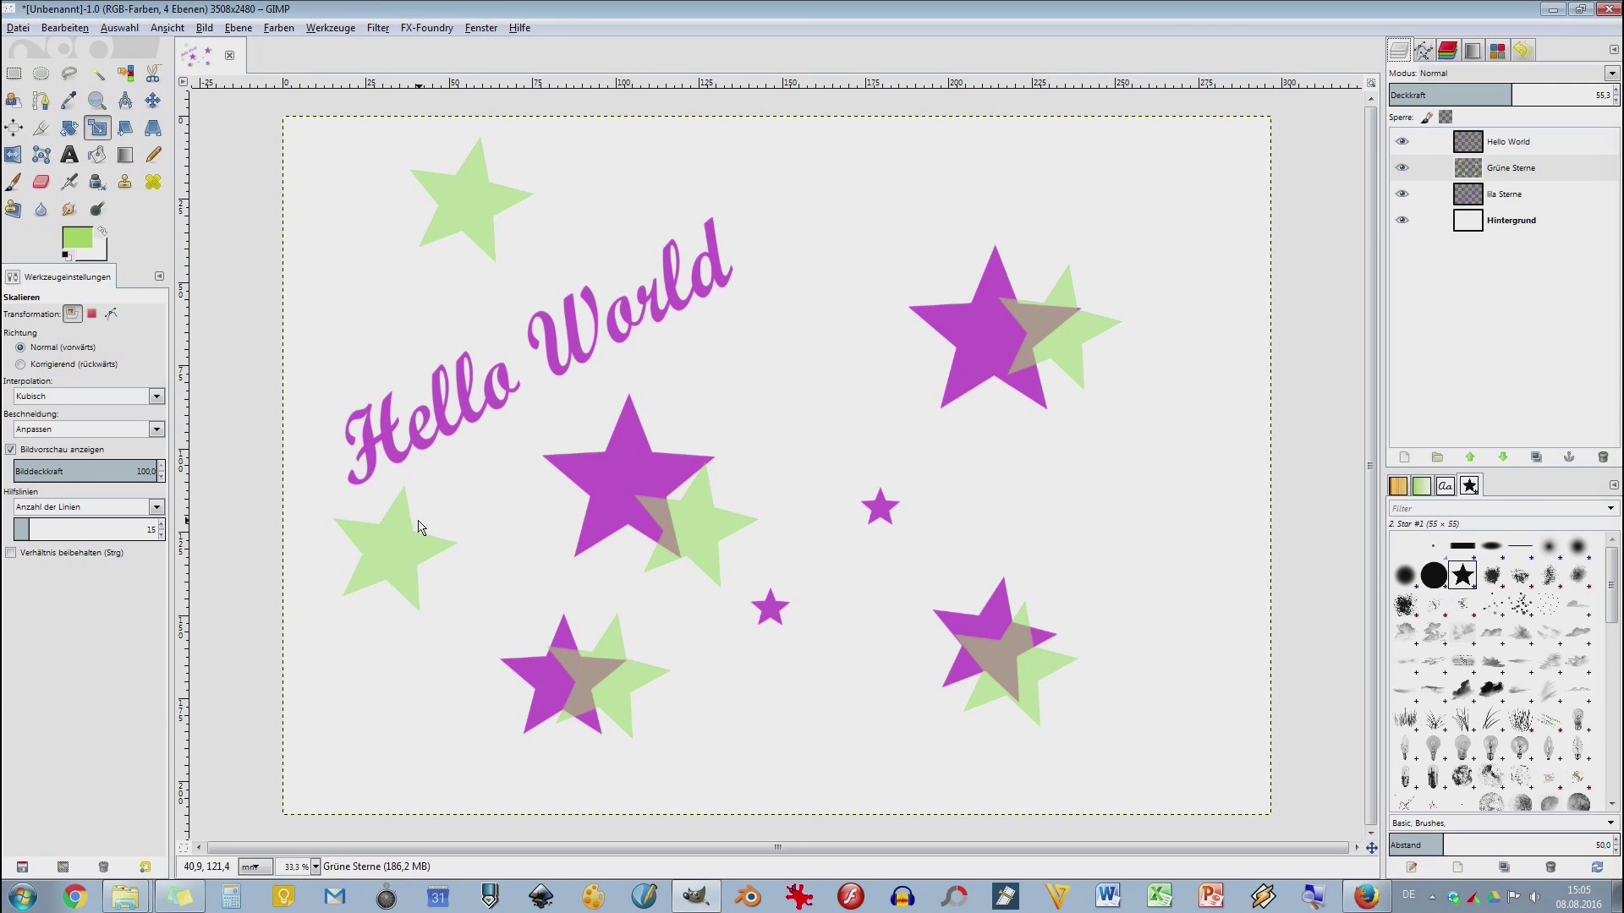
{"action": "left_click", "coordinate": [77, 238]}
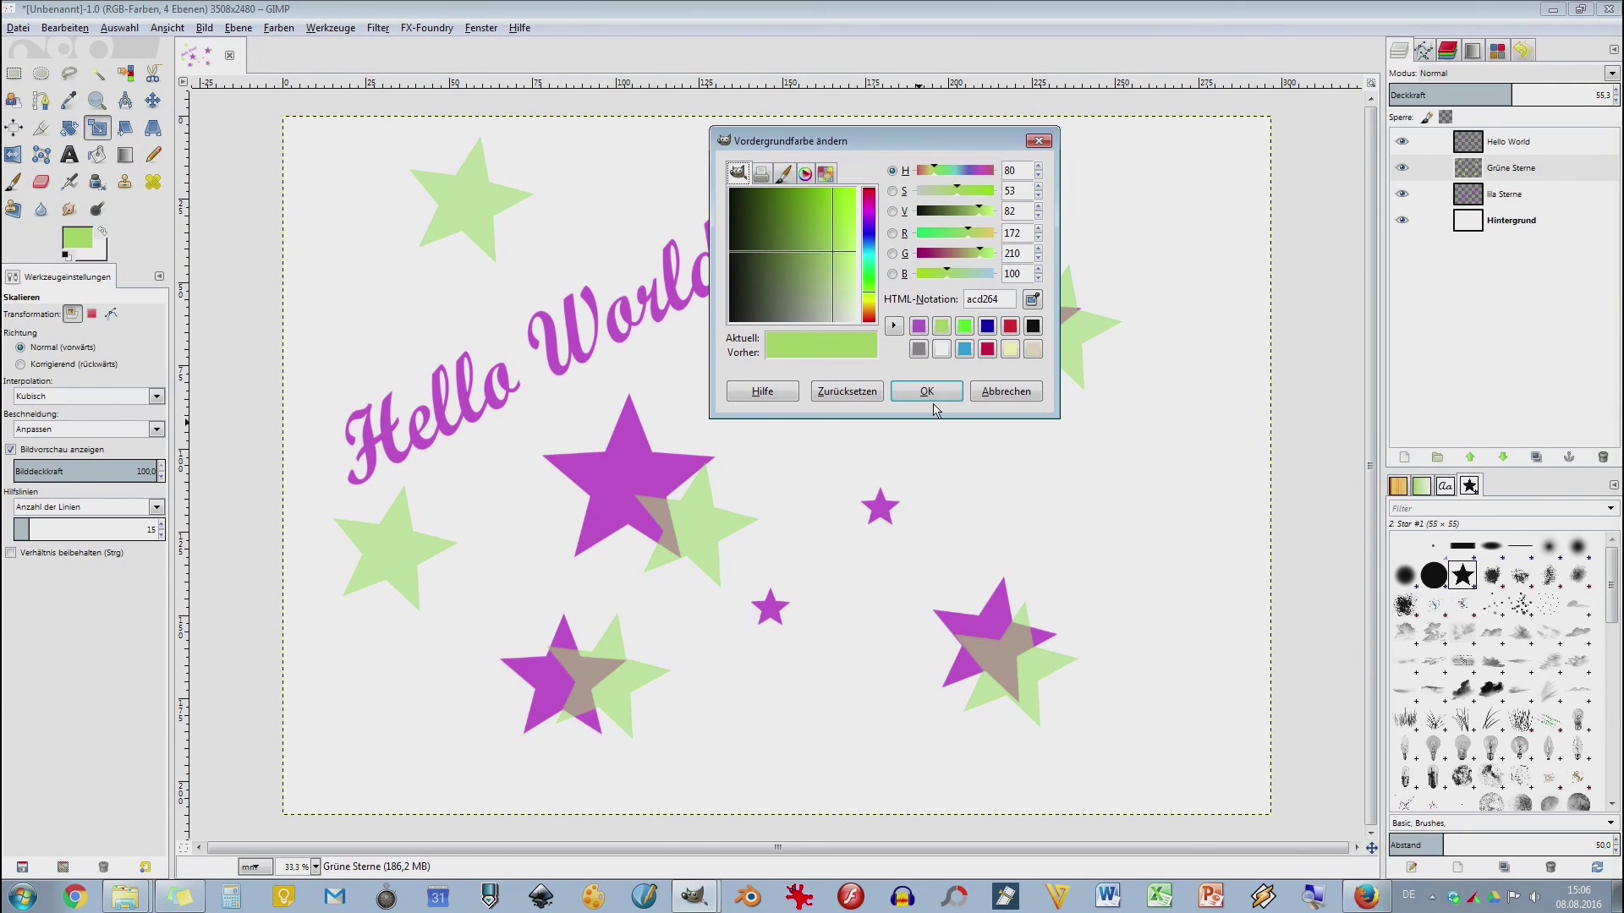
{"action": "left_click", "coordinate": [1012, 396]}
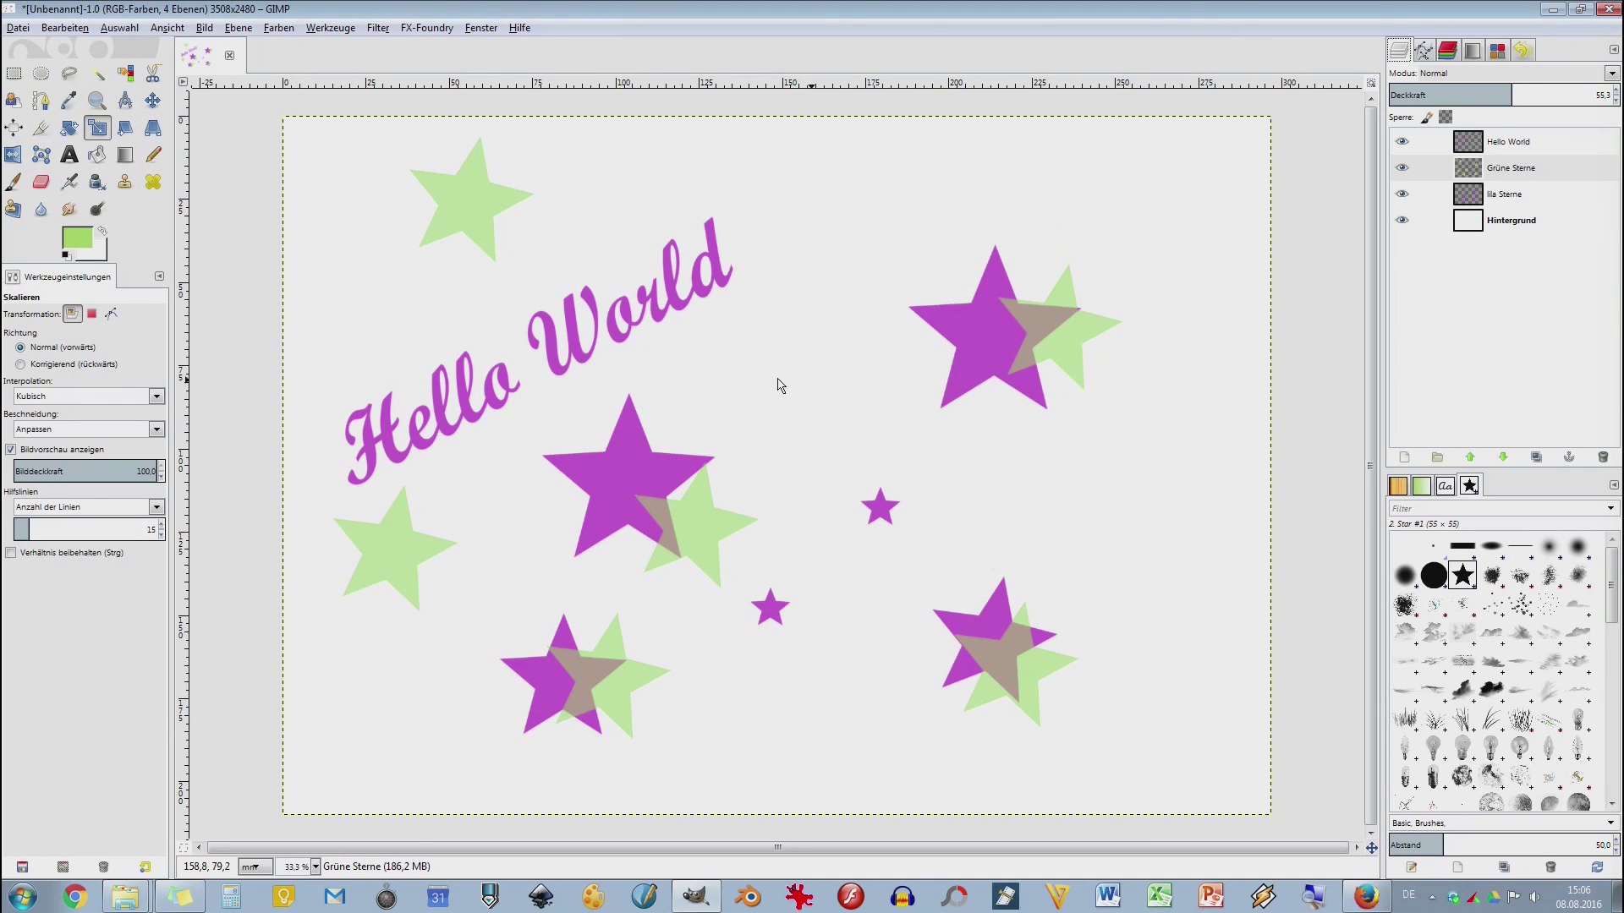